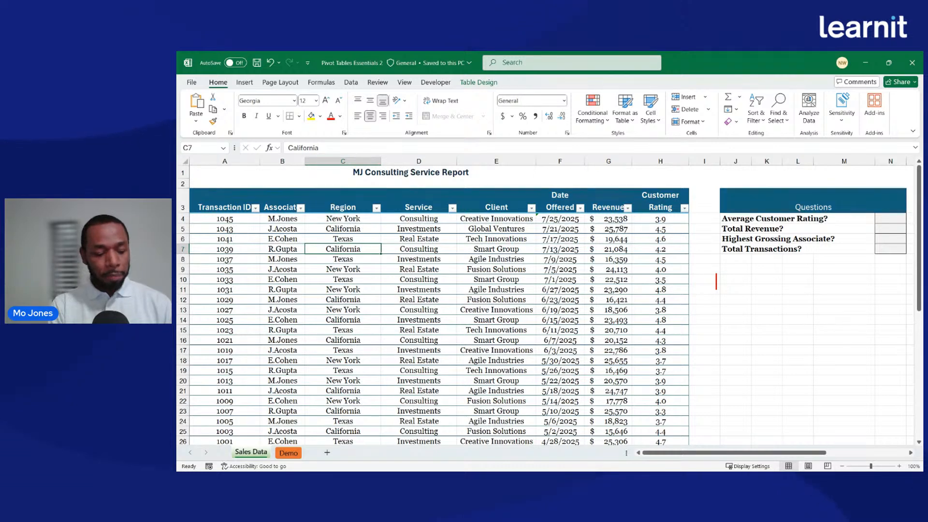
Annotate the sheet with the red text "Meaningful Headers" and draw a box around the table's header row
text(Meaningf)
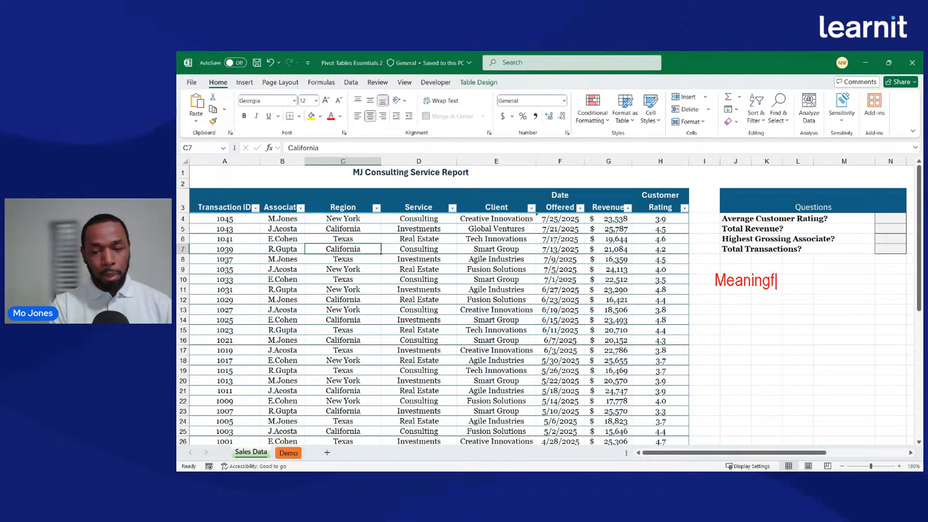
text(ul Headers)
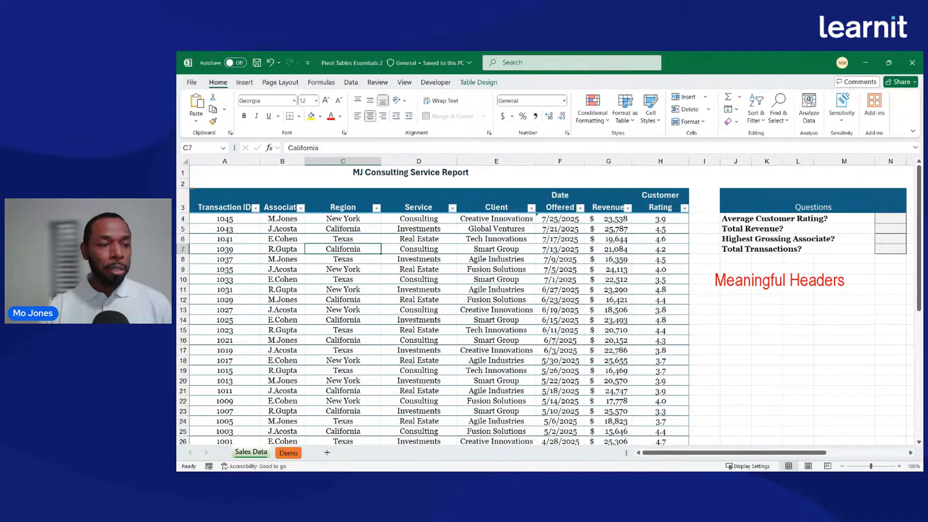
mouse_move(192, 188)
mouse_down()
mouse_move(312, 219)
mouse_move(691, 214)
mouse_up()
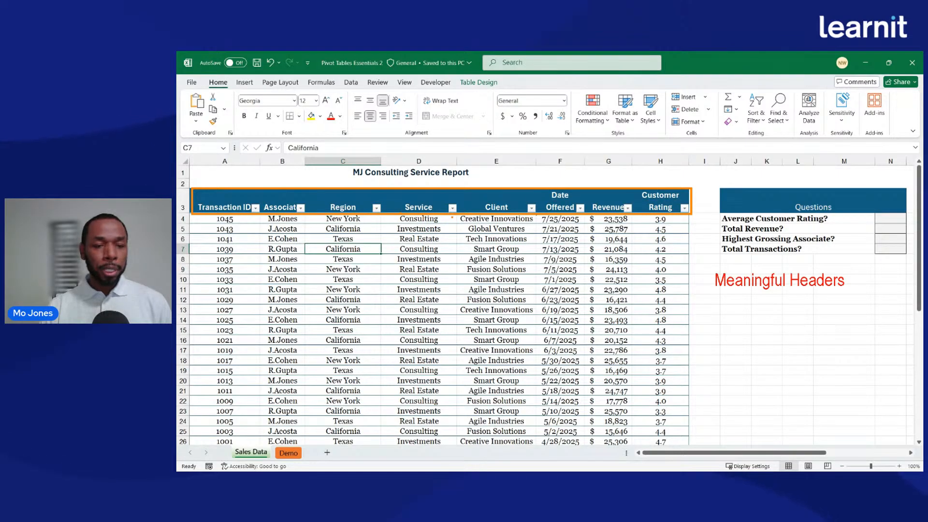
drag(455, 219, 452, 230)
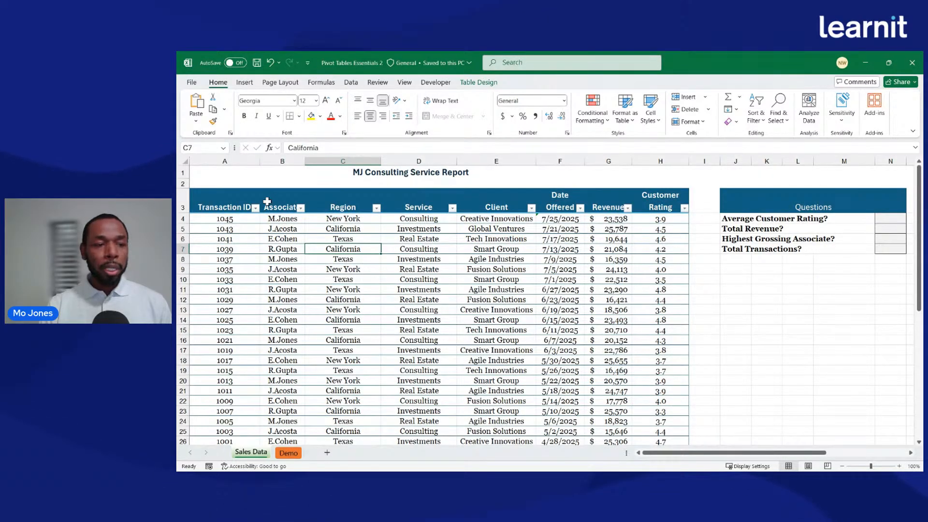
Examine the table's header row, the Transaction ID entries and the number format of the Date Offered cells
drag(238, 205, 665, 209)
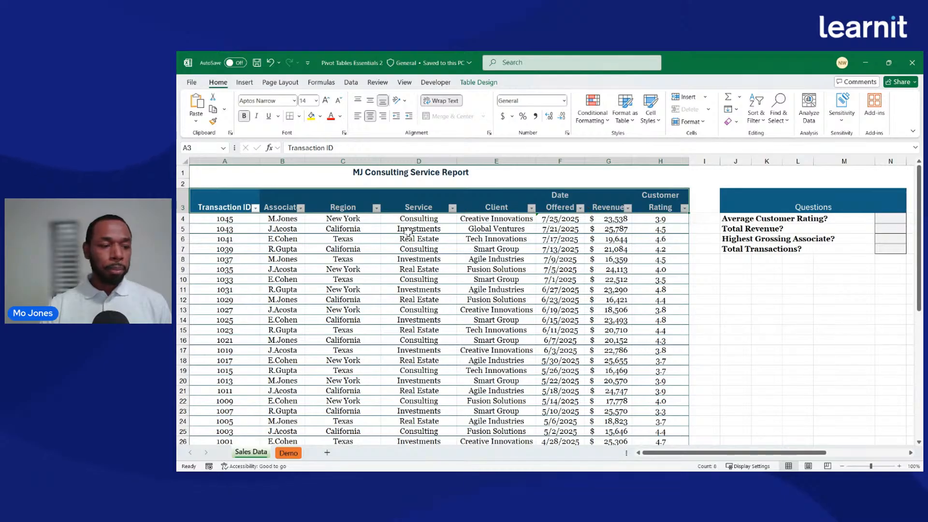
drag(240, 218, 245, 440)
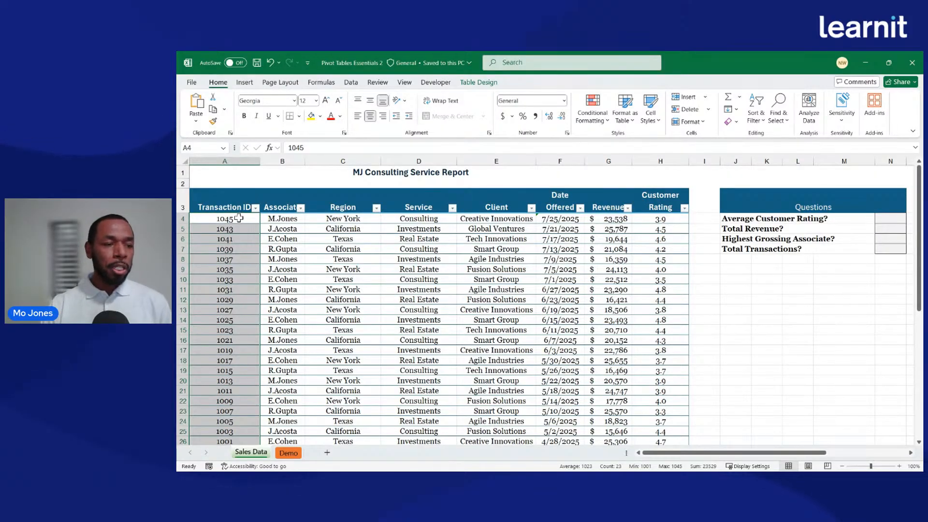
scroll(244, 254, down, 9)
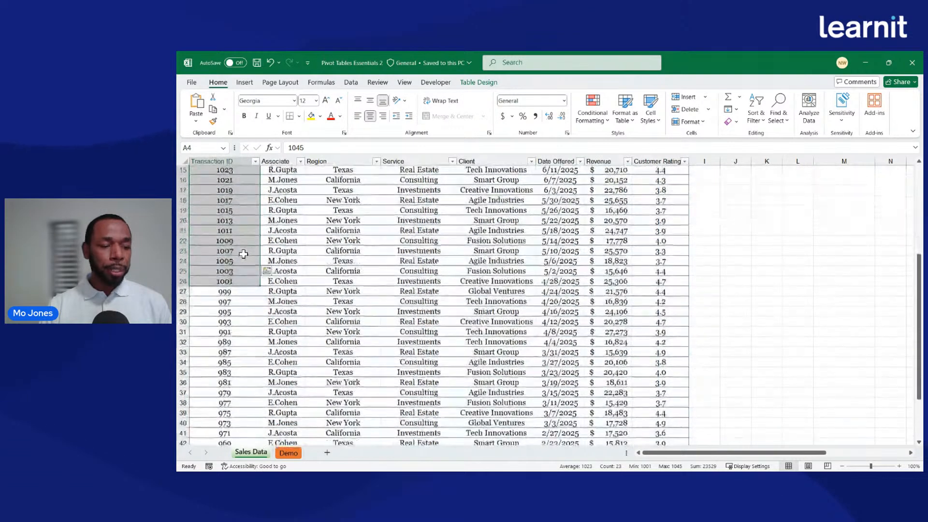
scroll(244, 255, up, 9)
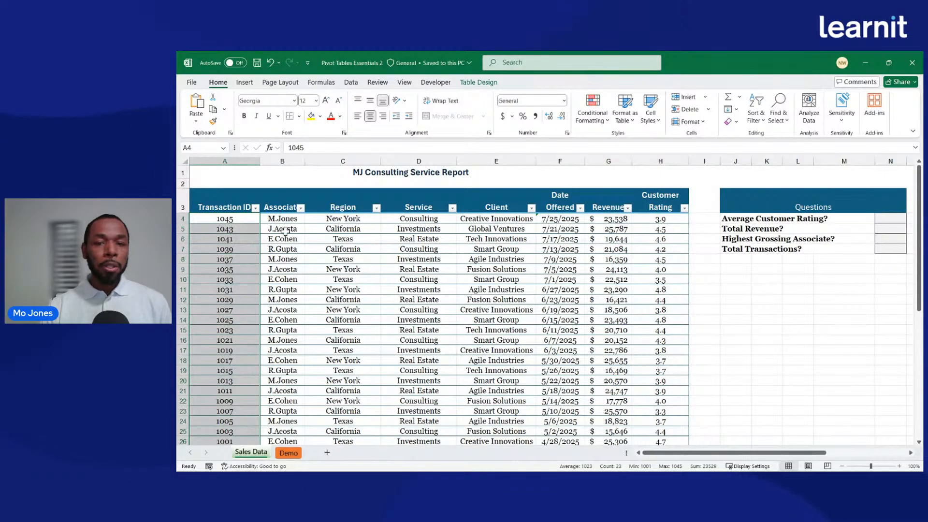
click(592, 111)
mouse_move(628, 139)
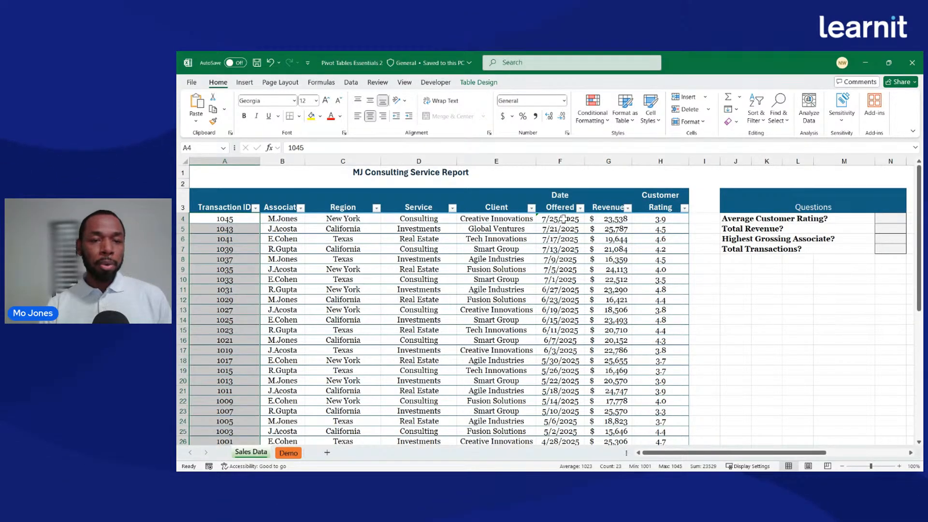
drag(561, 220, 559, 285)
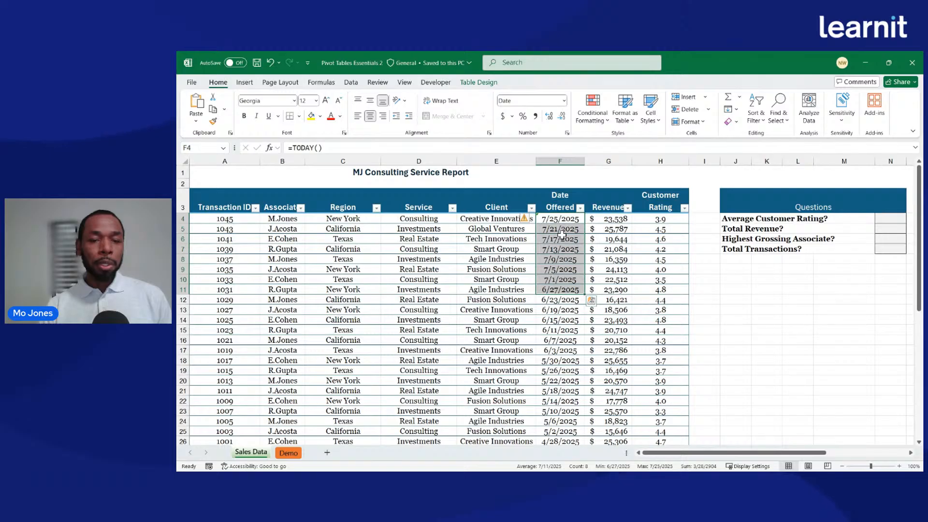
drag(565, 218, 564, 239)
click(565, 218)
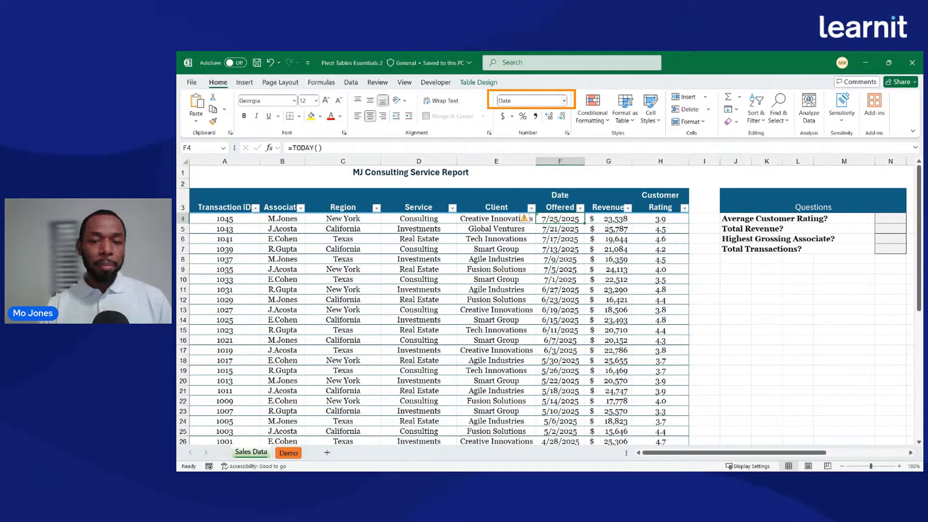
Apply the Currency number format to all values in the Revenue column of the sales table
click(608, 239)
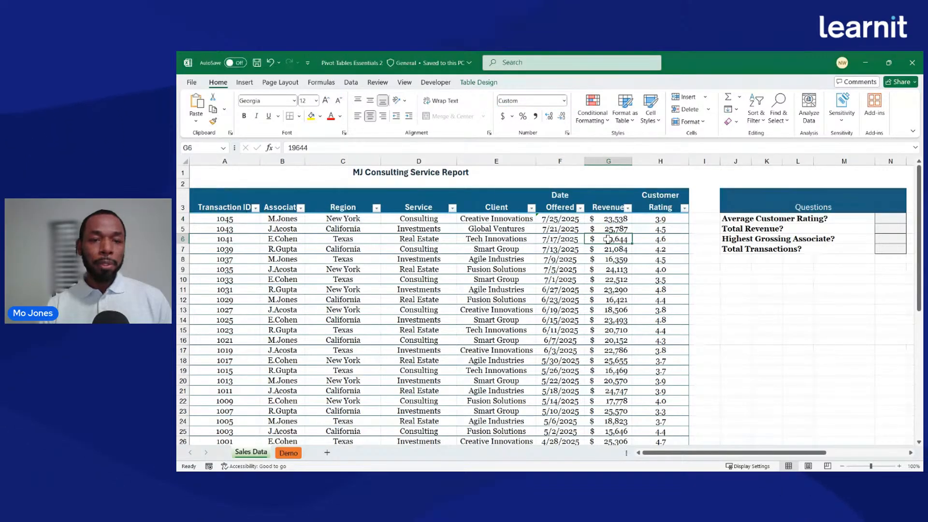
click(605, 219)
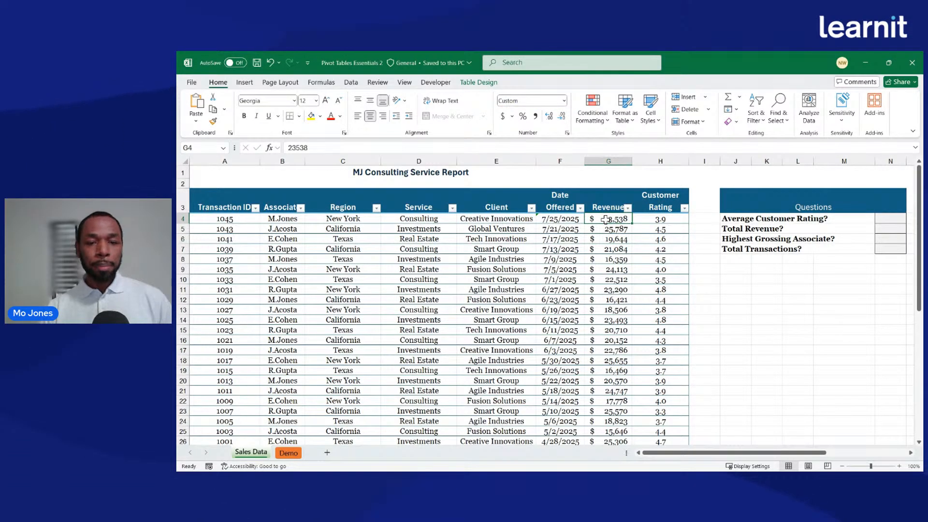
key(ctrl+shift+Down)
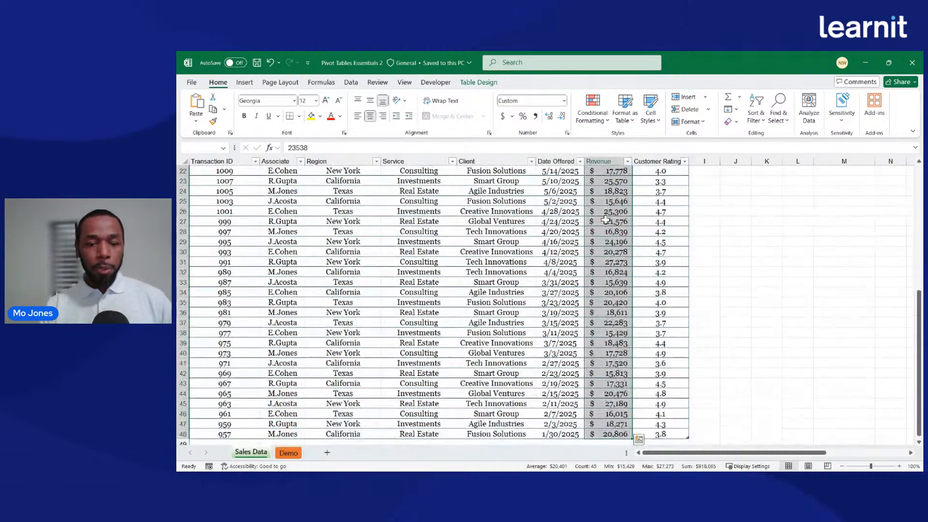
scroll(638, 322, up, 5)
scroll(638, 321, up, 2)
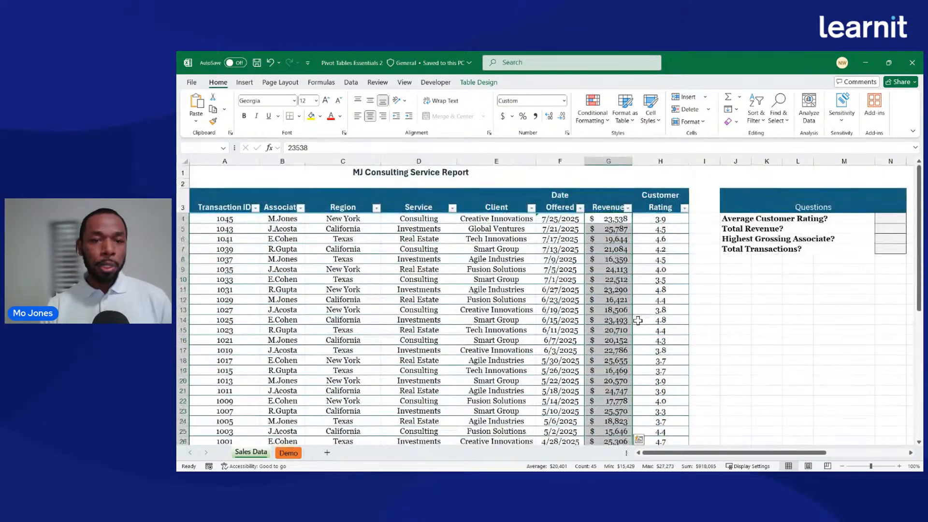
click(564, 100)
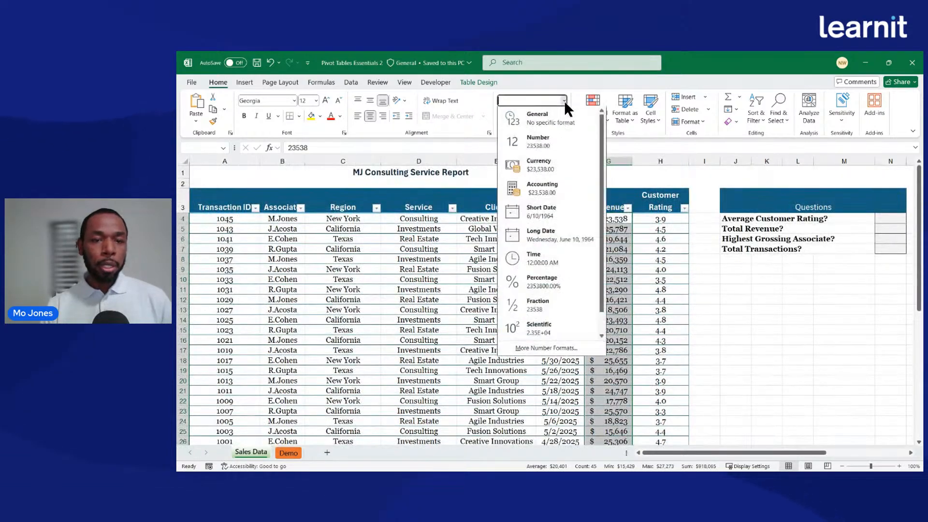
click(535, 166)
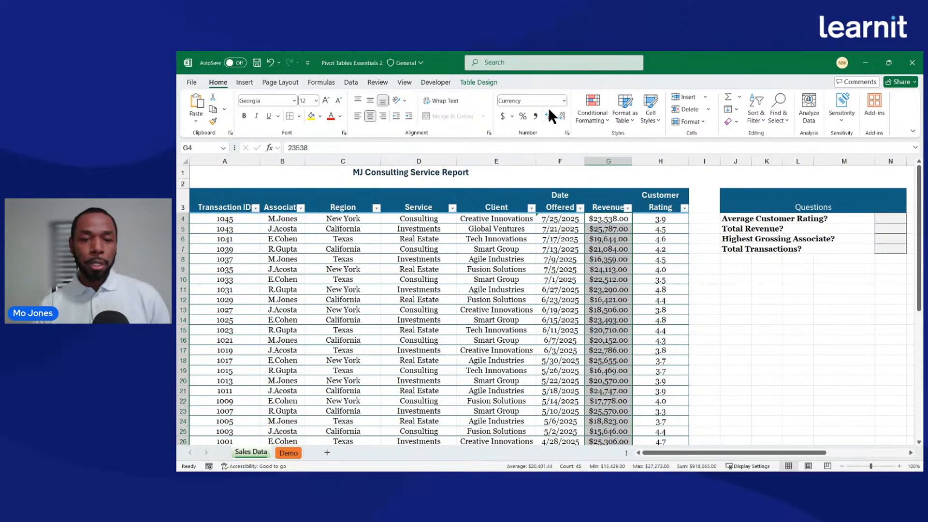
Check cell entries across the table's columns and inspect the records to the table's end, including the full record in row 31
click(660, 221)
click(508, 230)
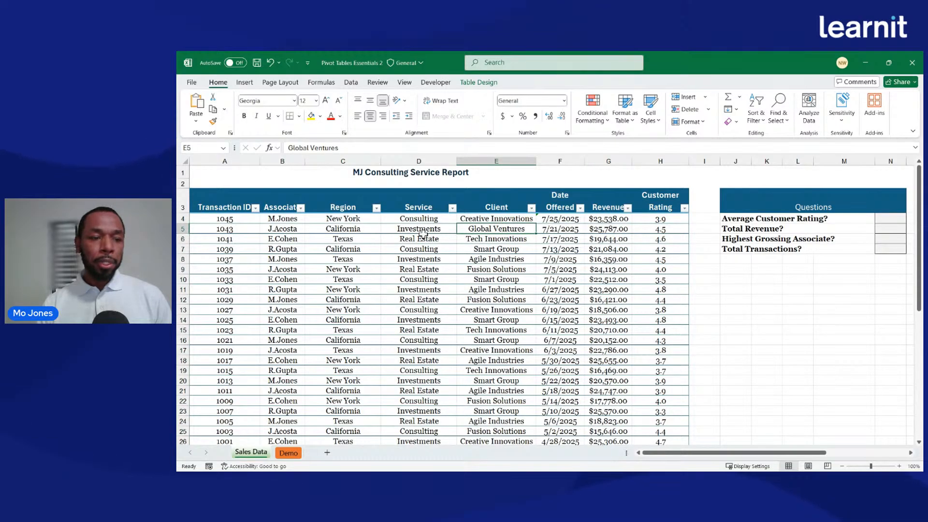
key(Left)
key(Left)
key(Left)
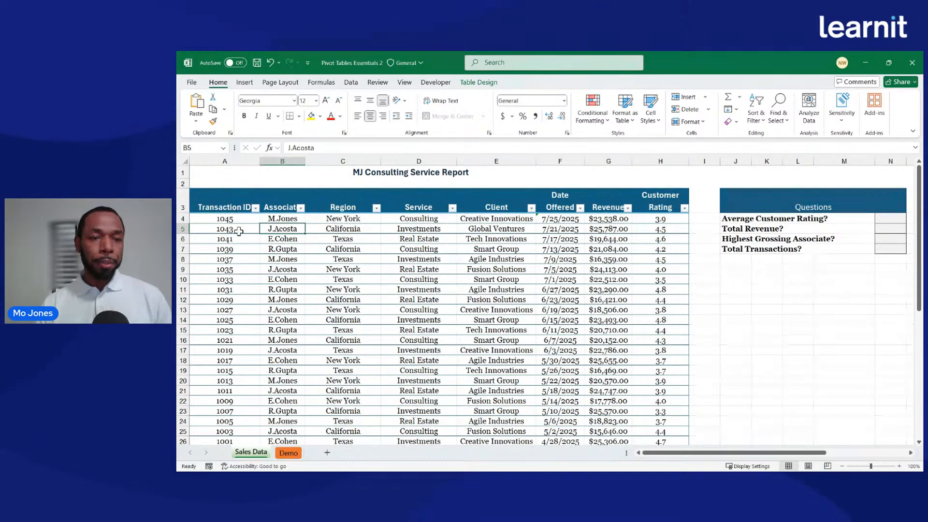
key(Left)
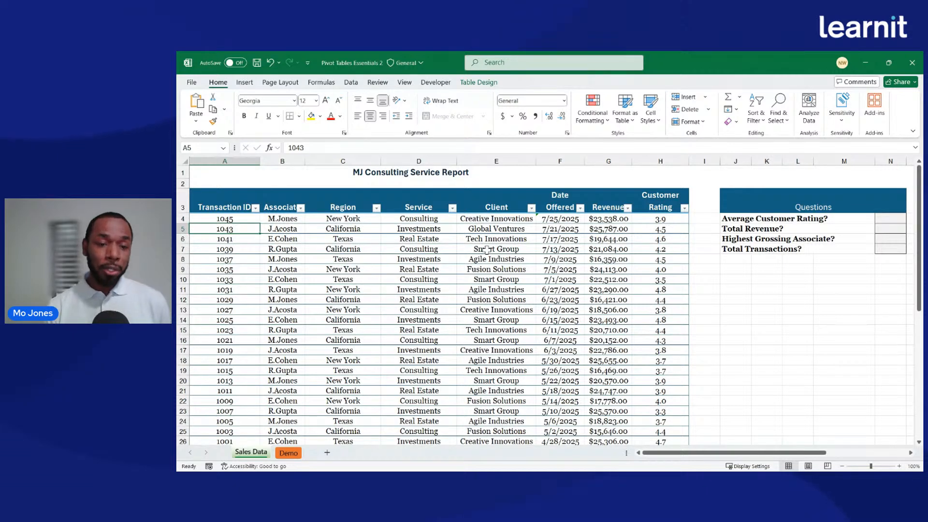
click(634, 249)
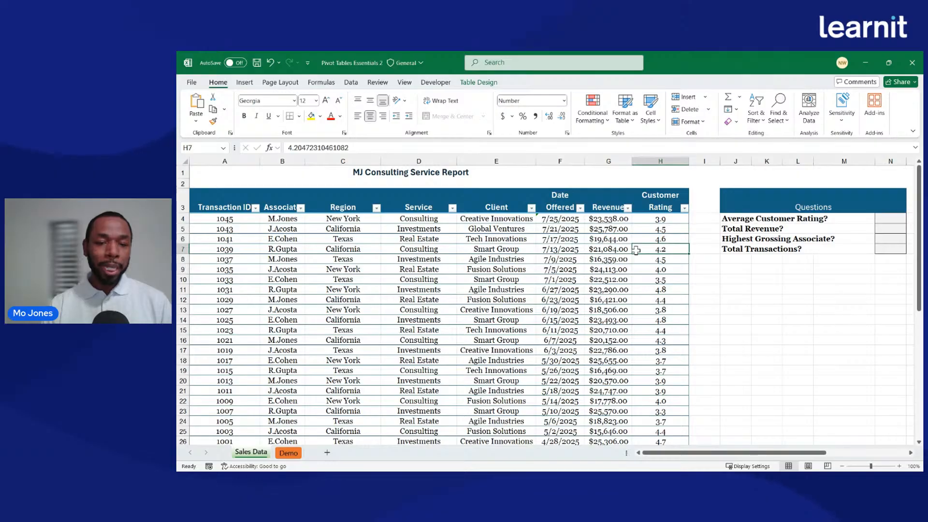
scroll(636, 250, down, 3)
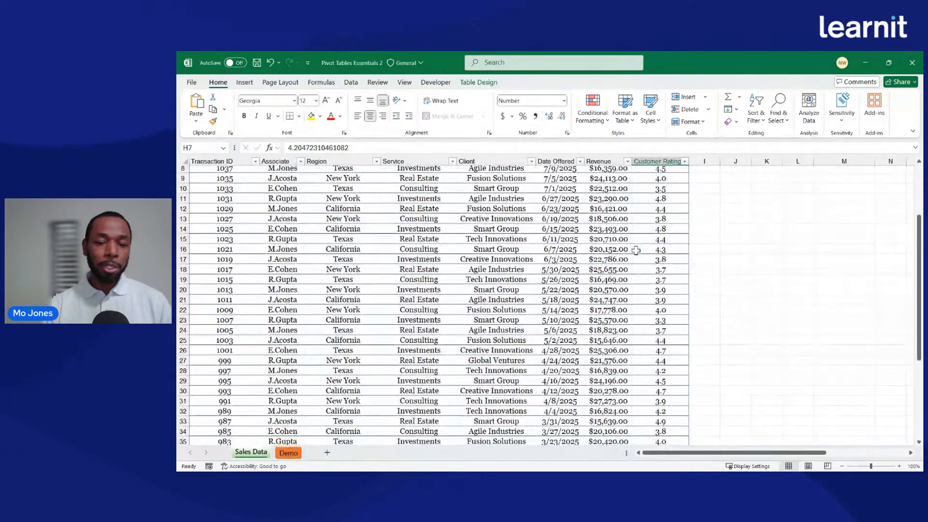
scroll(636, 250, down, 4)
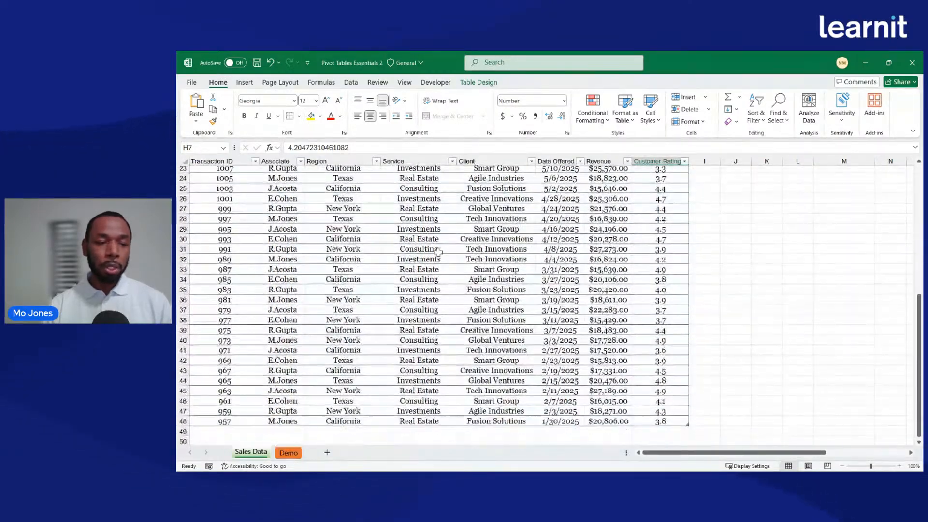
drag(234, 251, 664, 247)
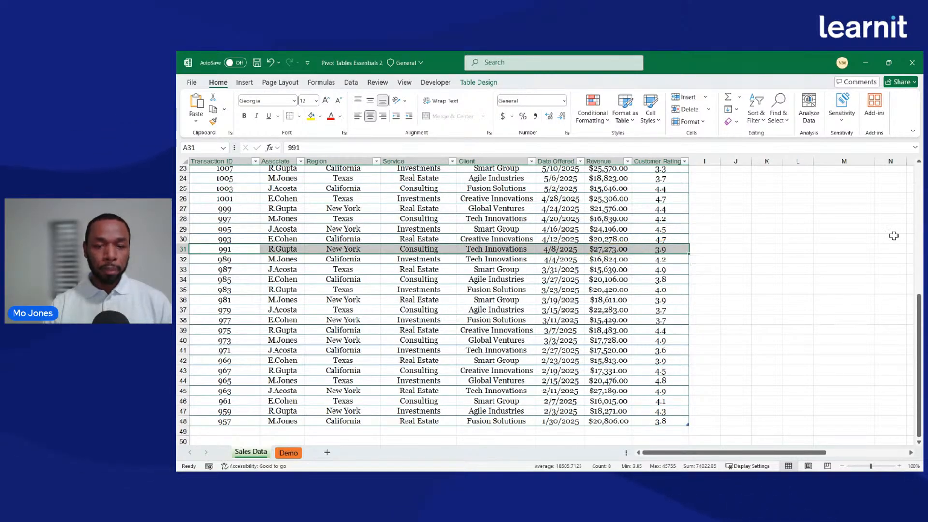
scroll(660, 230, up, 7)
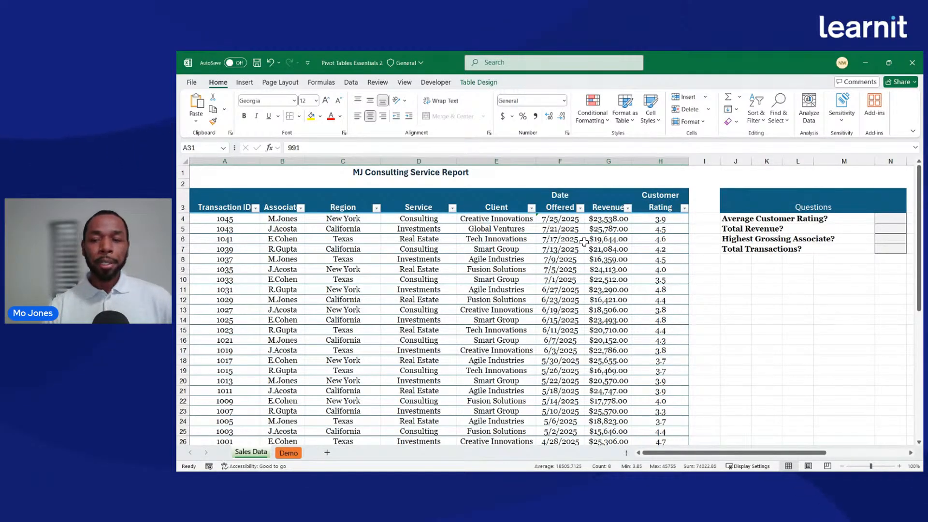
Compare the Questions list with the Customer Rating and Revenue data, and review the filter options for Associate and Customer Rating
drag(663, 219, 662, 341)
click(887, 229)
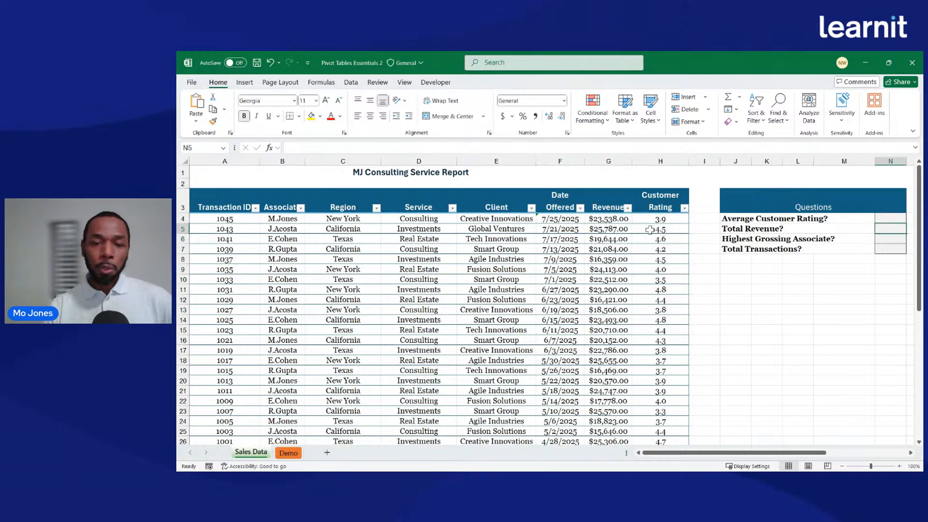
drag(609, 220, 610, 360)
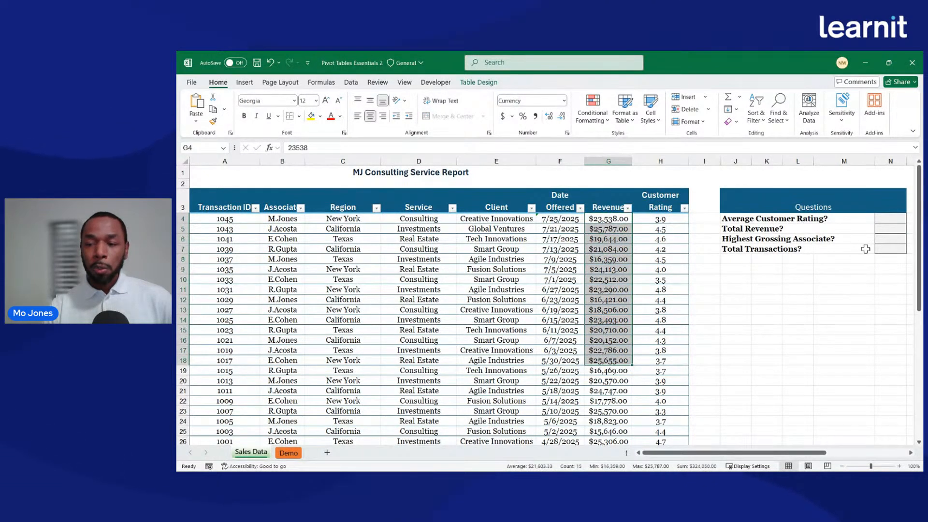
click(885, 240)
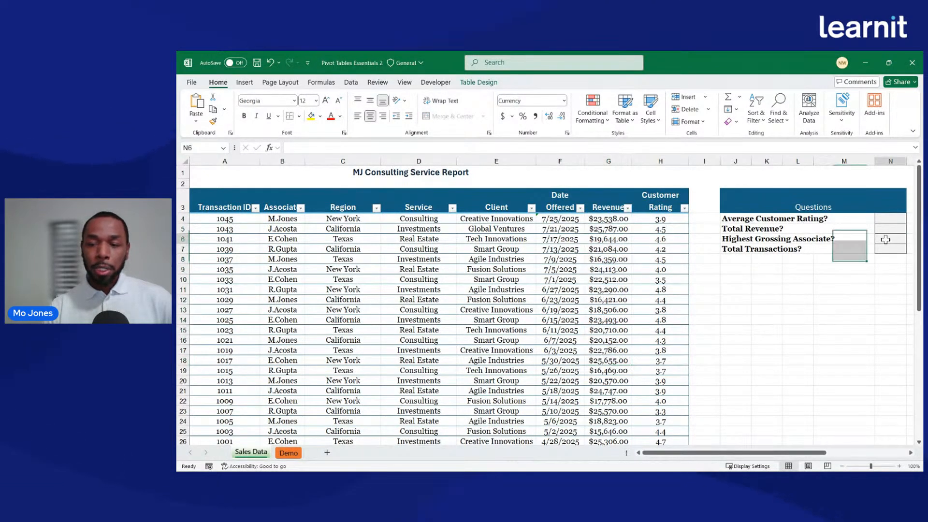
click(300, 208)
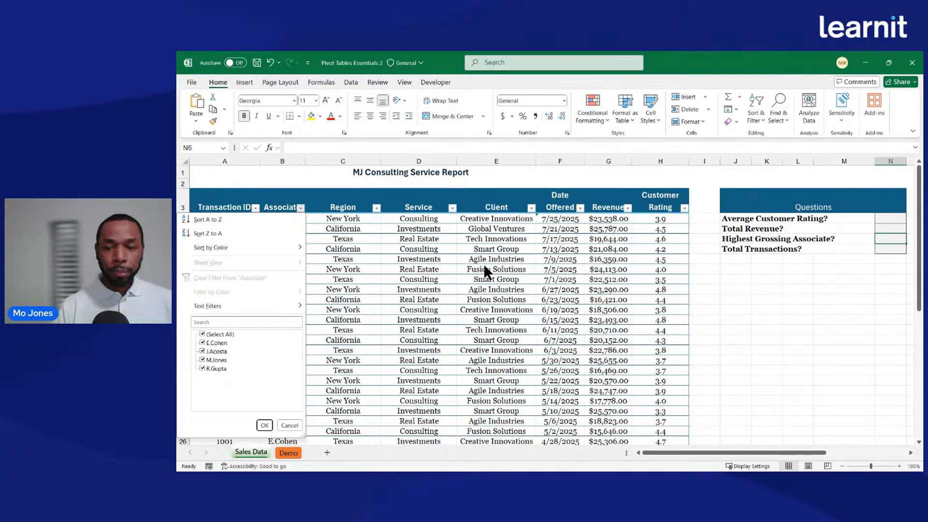
click(893, 251)
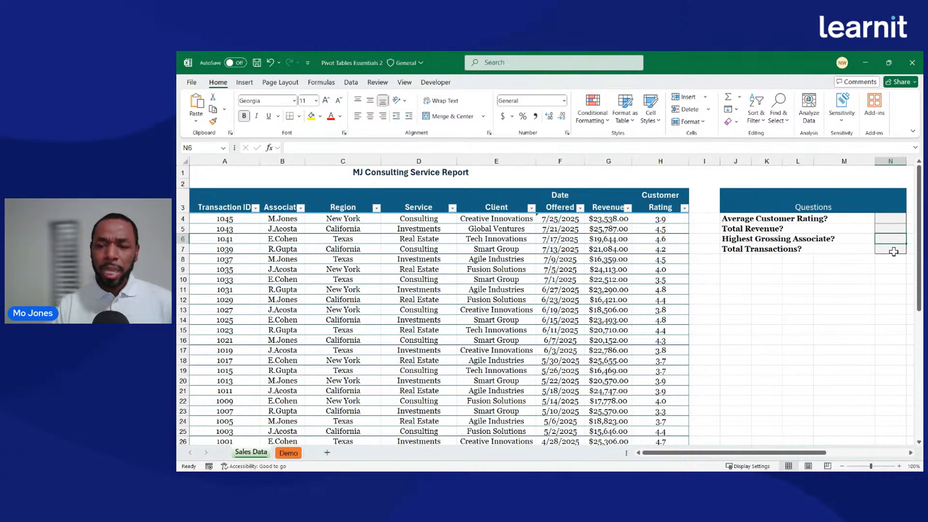
click(893, 252)
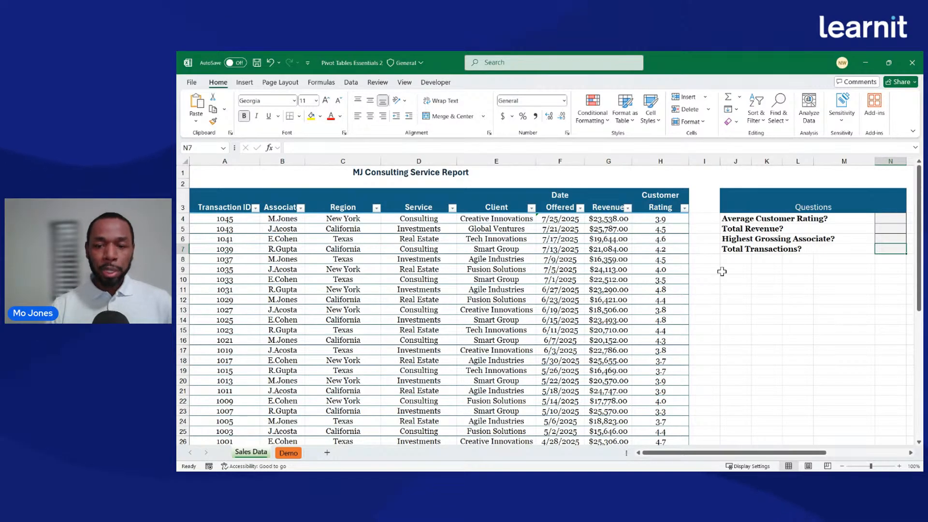
click(735, 279)
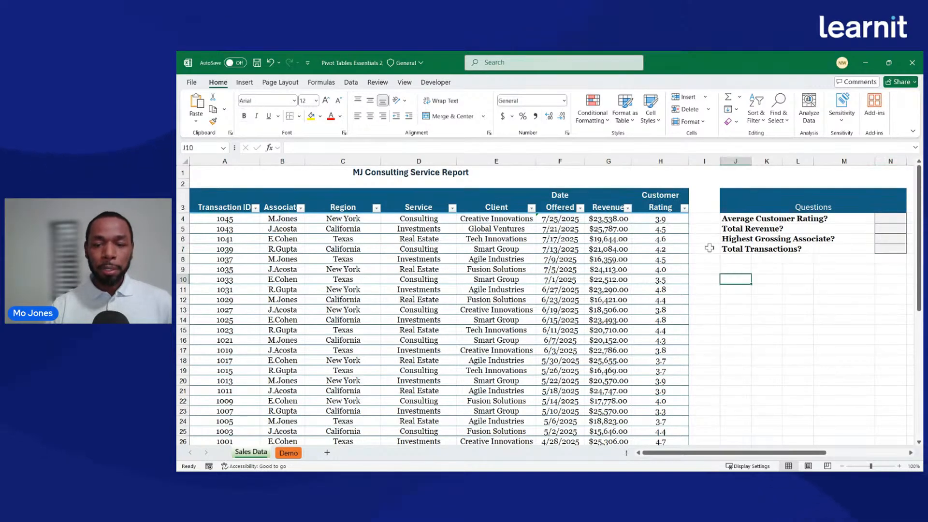
click(684, 207)
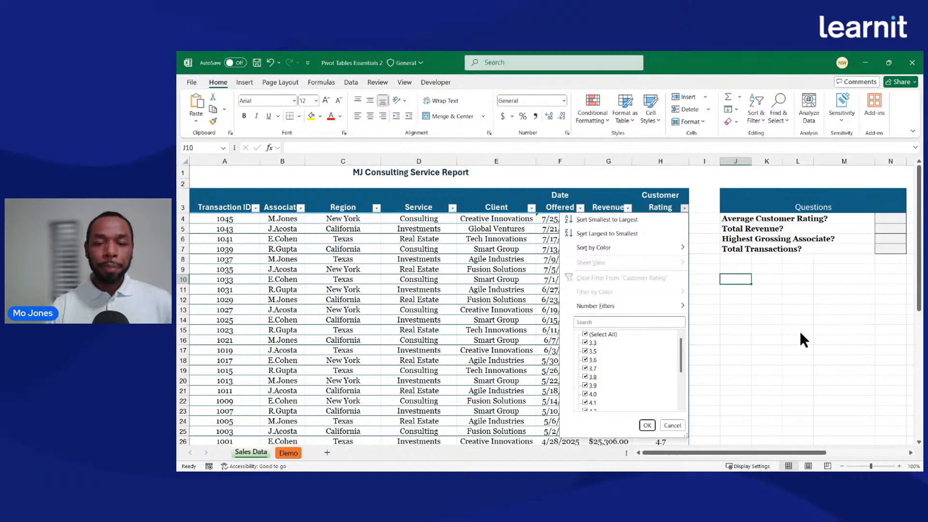
click(781, 302)
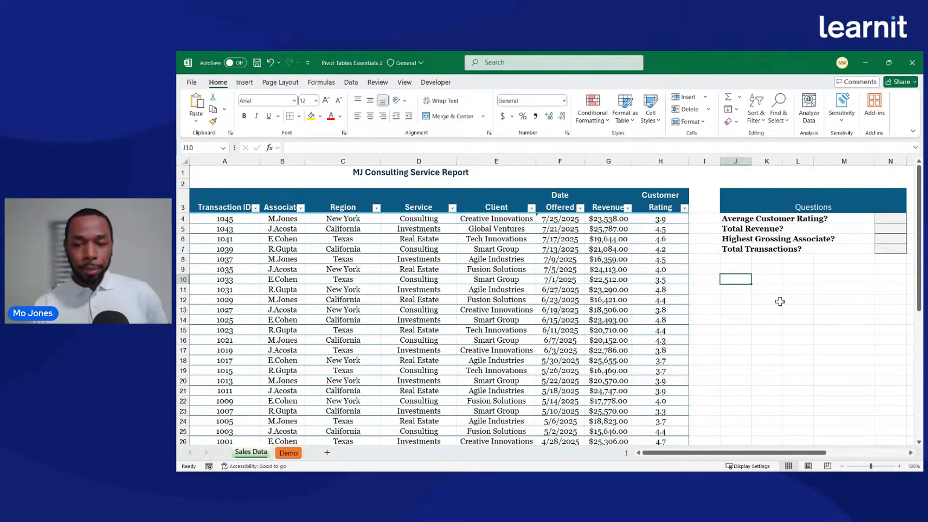
scroll(657, 302, down, 1)
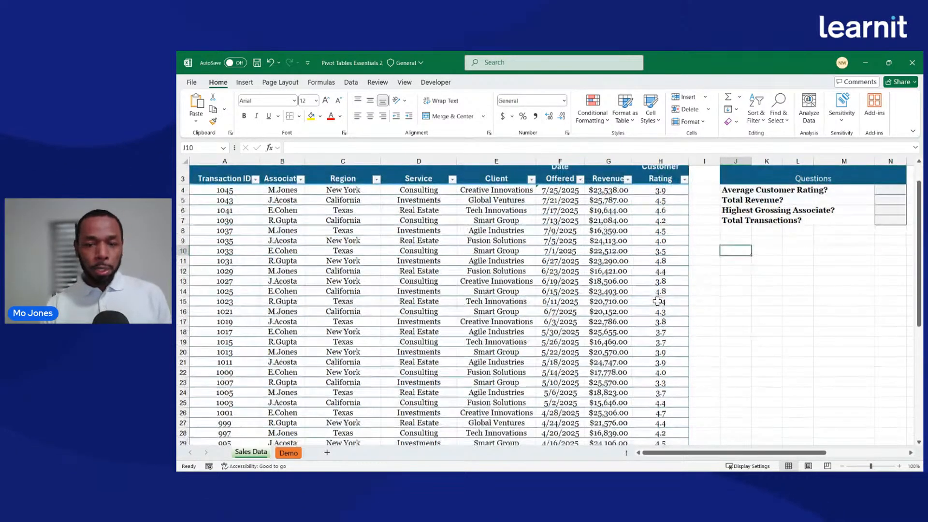
Look through the Sales Data records and compare them with the revenue PivotTable by associate and region on the Demo sheet
scroll(658, 302, down, 3)
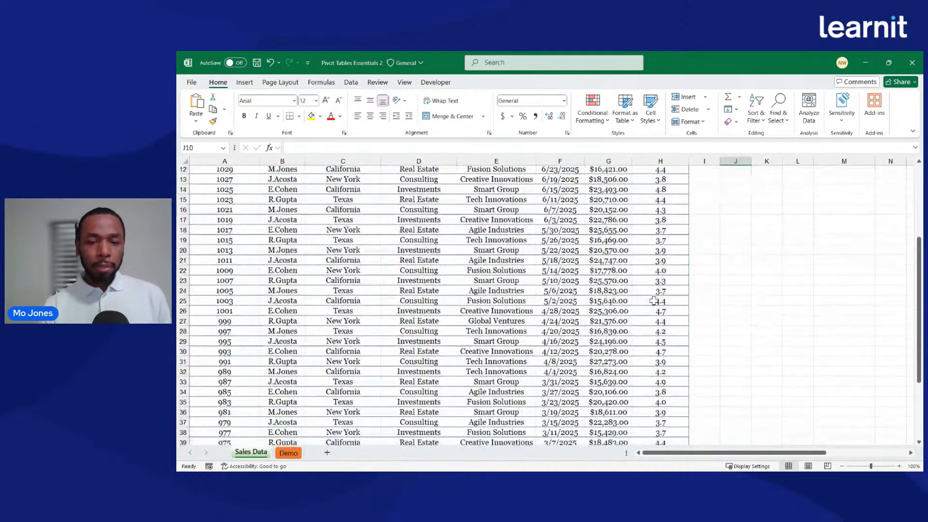
scroll(654, 301, up, 4)
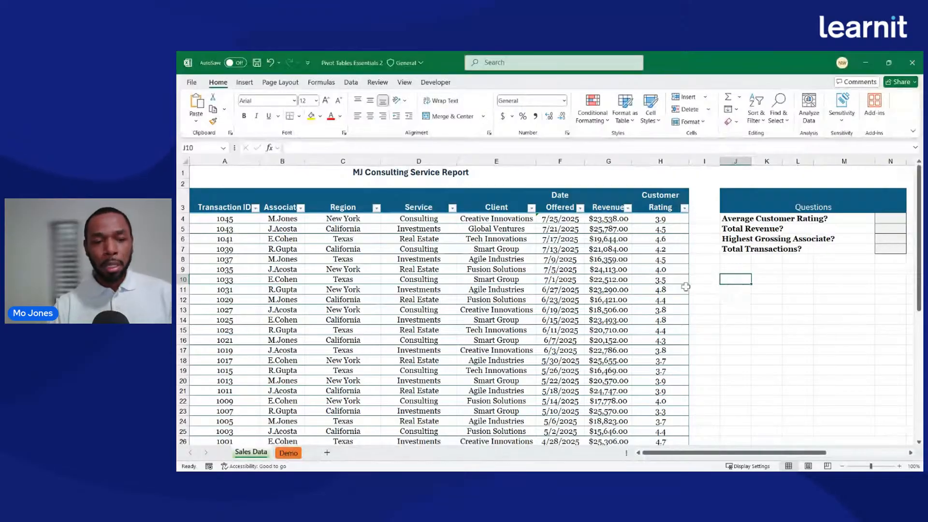
click(288, 453)
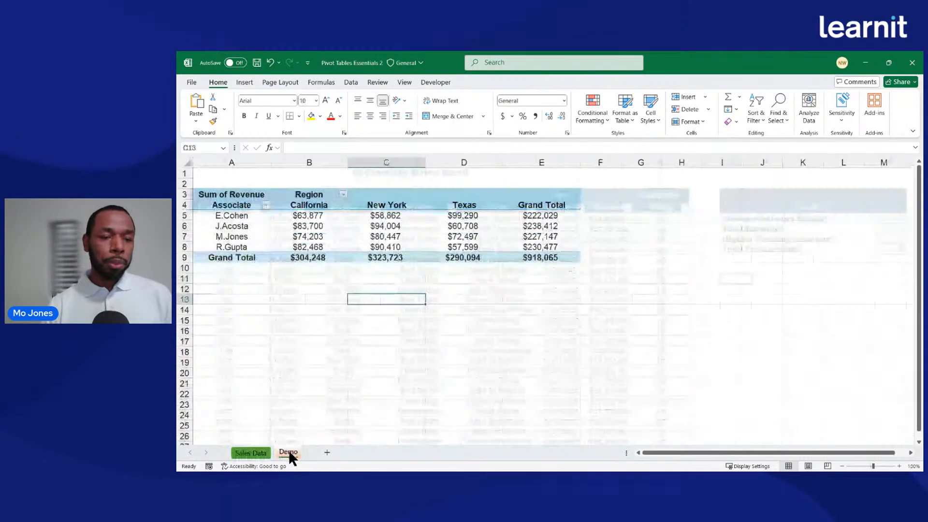
click(335, 226)
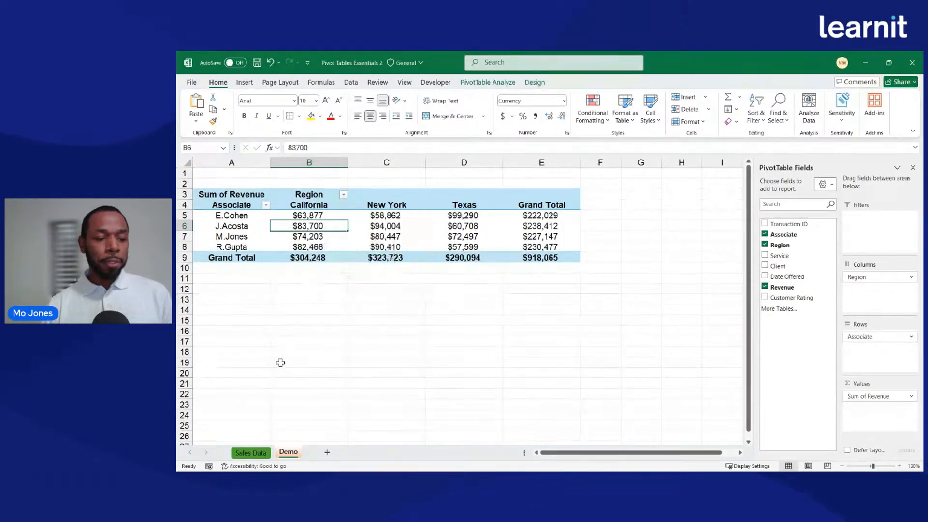
click(251, 453)
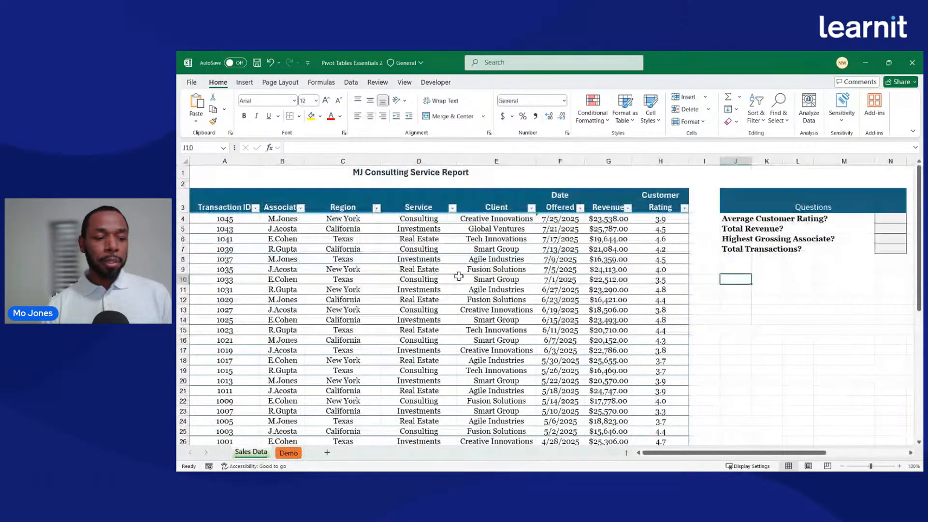
click(287, 456)
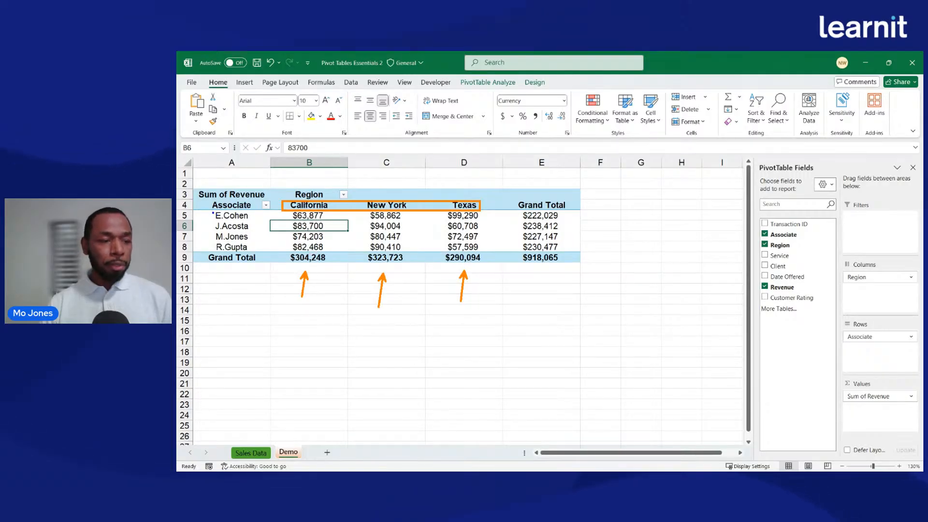
Examine the associate rows of the Demo PivotTable and compare their revenue grand totals to find the highest
drag(211, 210, 251, 252)
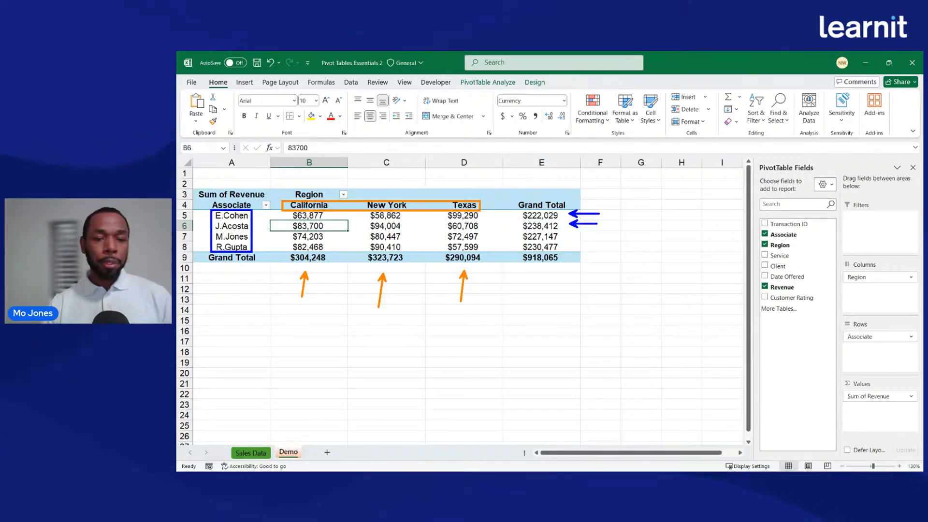
mouse_move(572, 236)
mouse_down()
mouse_move(593, 235)
mouse_move(593, 245)
mouse_up()
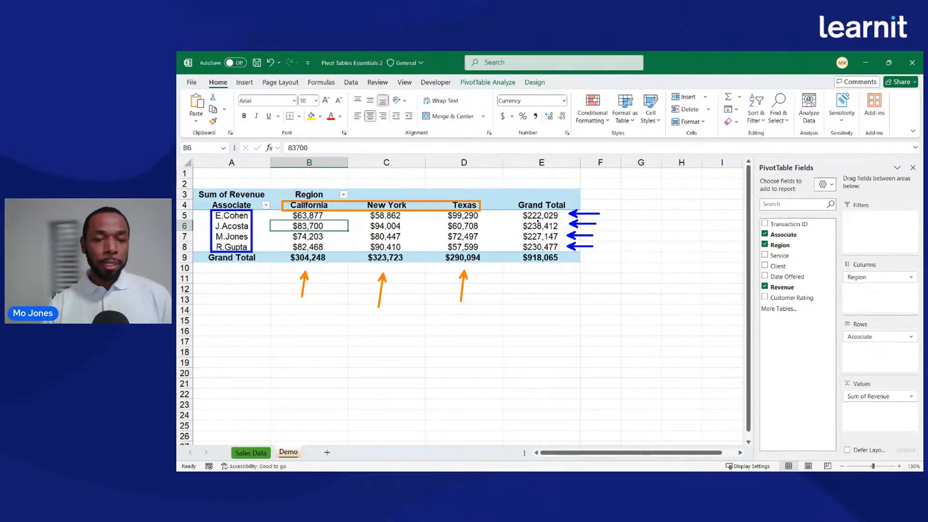
mouse_move(536, 221)
mouse_down()
mouse_move(516, 224)
mouse_move(534, 231)
mouse_move(534, 221)
mouse_up()
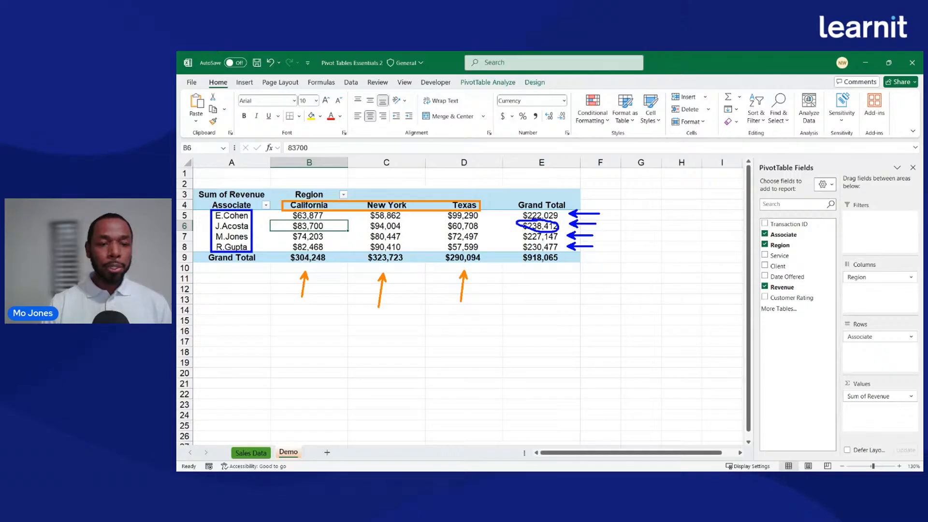
key(Escape)
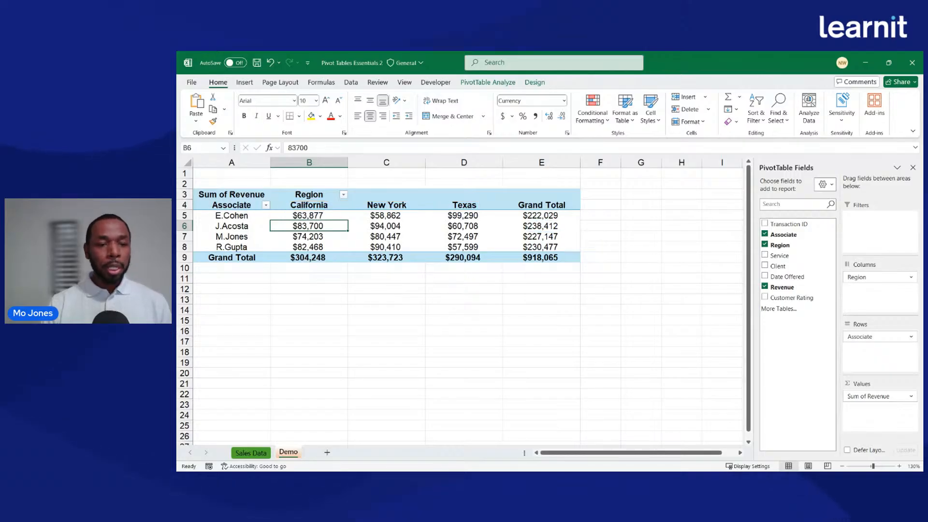
Examine the revenue value in cell D6 of the Demo PivotTable together with its Texas column label and associate row label
click(459, 227)
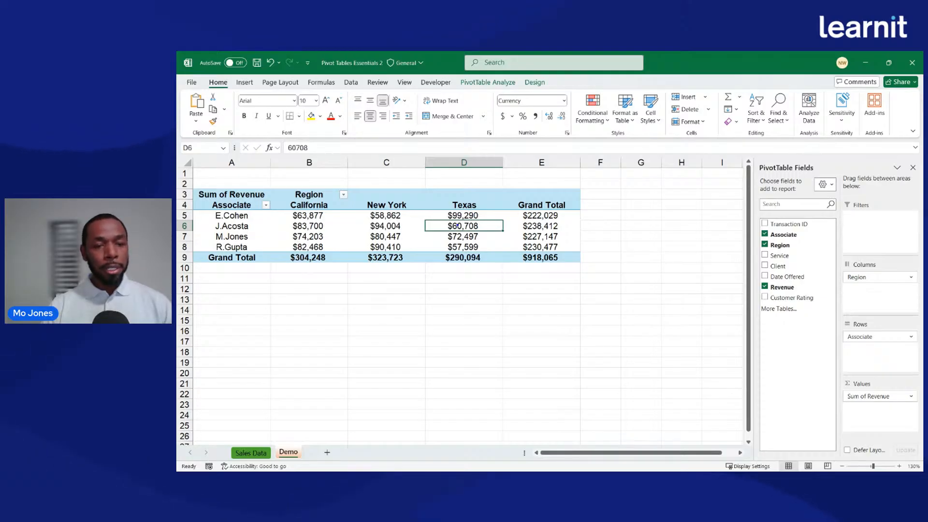
drag(440, 221, 492, 231)
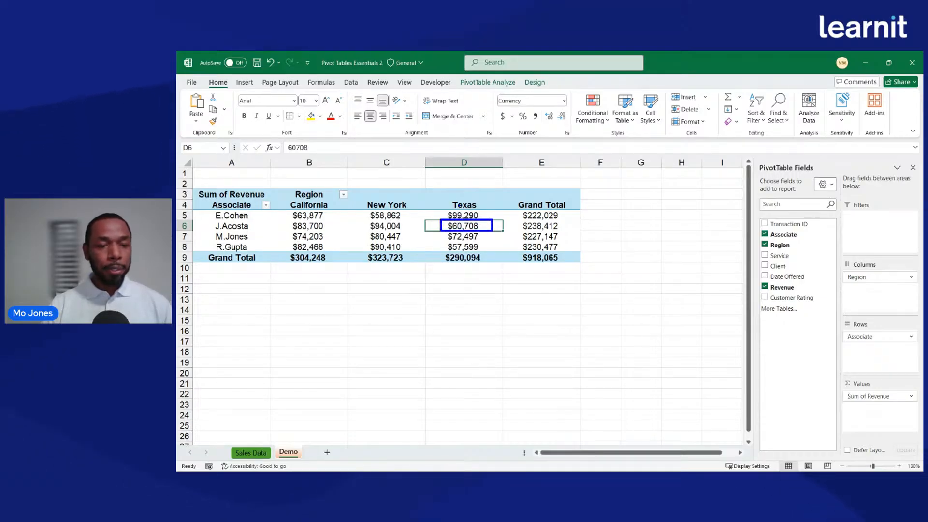
drag(446, 198, 487, 212)
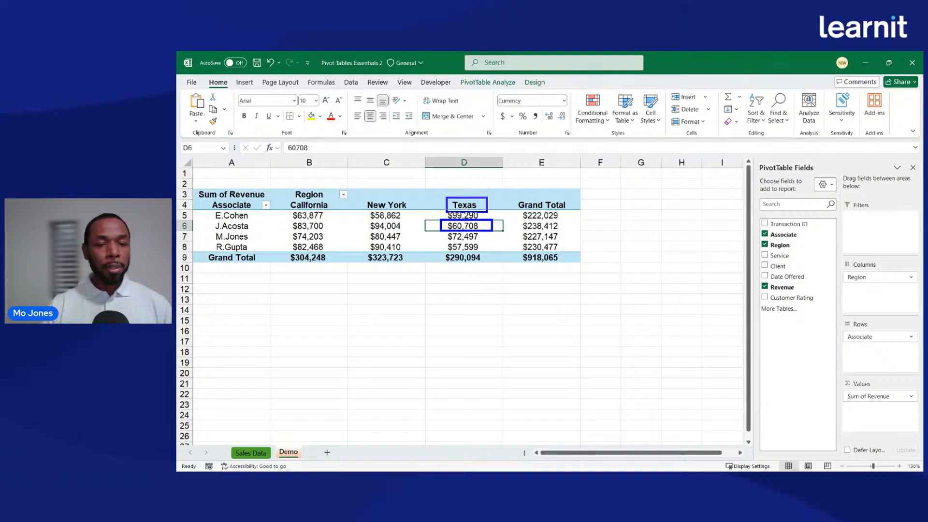
drag(214, 220, 252, 234)
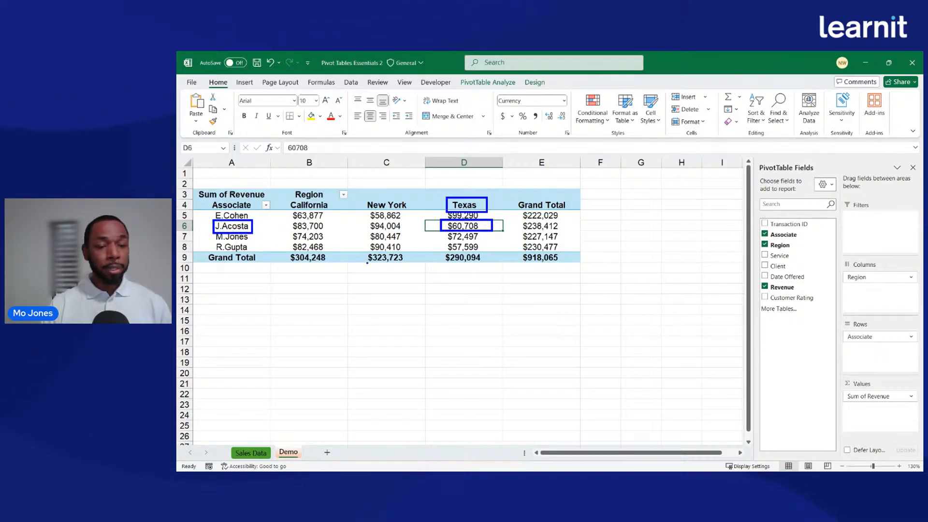
key(Escape)
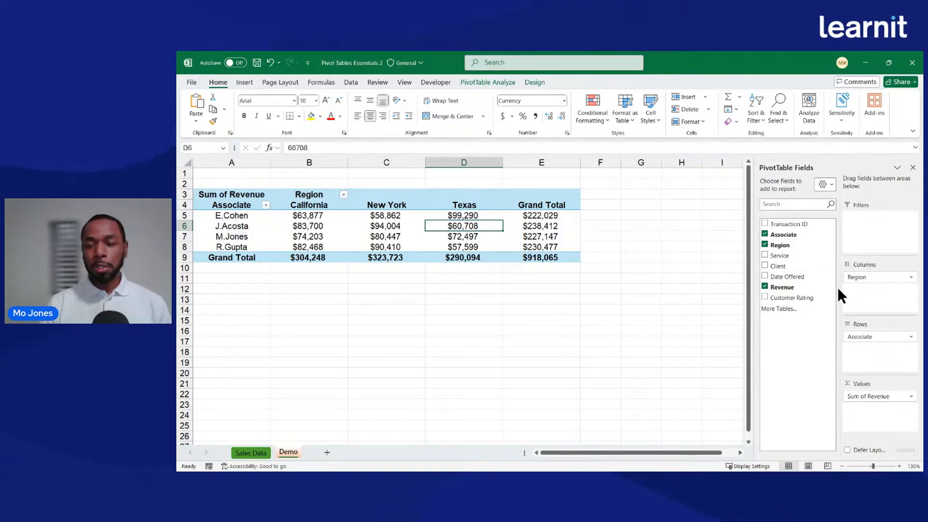
Rearrange the Demo PivotTable to sum Revenue by Service in the rows, taking out the Associate and Region fields
click(774, 285)
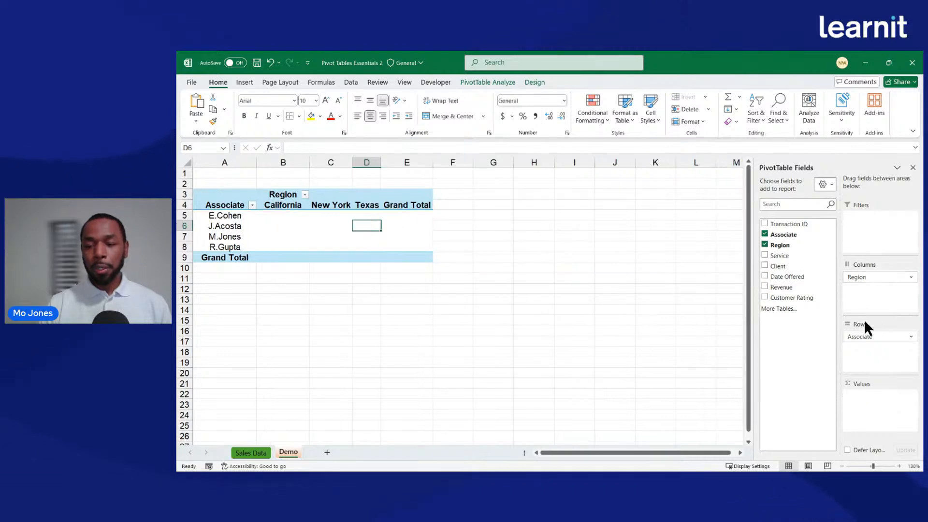
click(766, 287)
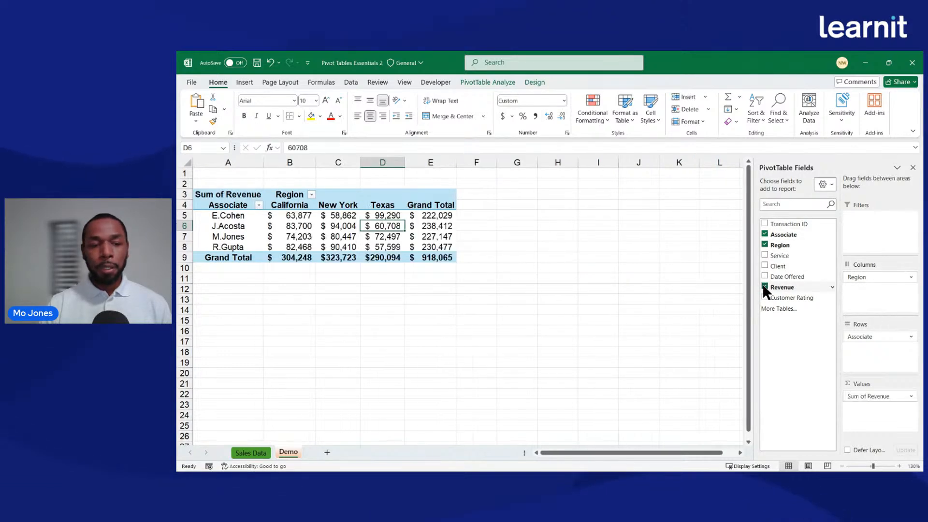
drag(870, 276, 802, 290)
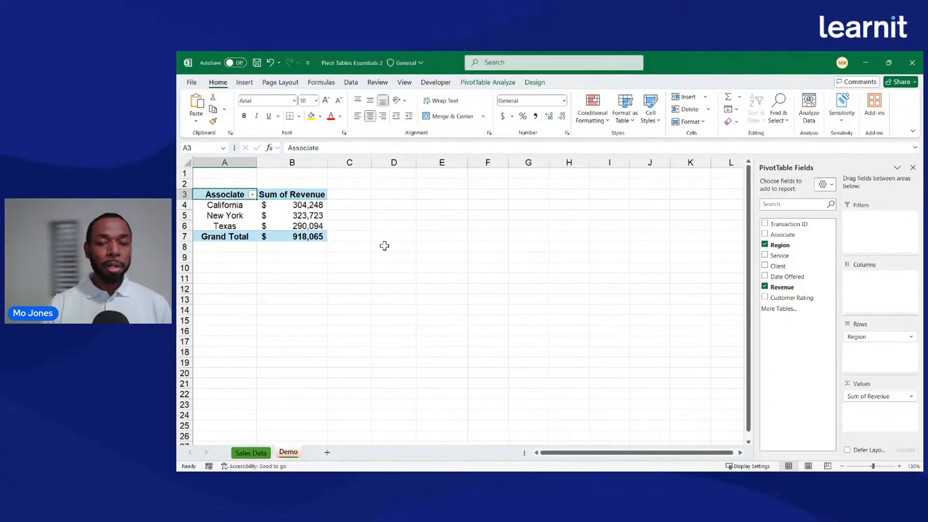
drag(861, 336, 795, 303)
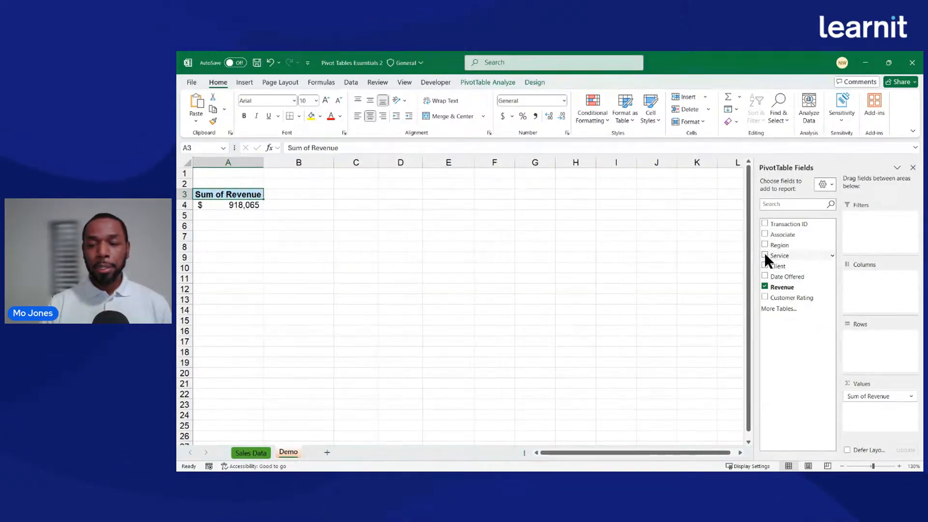
drag(773, 255, 871, 339)
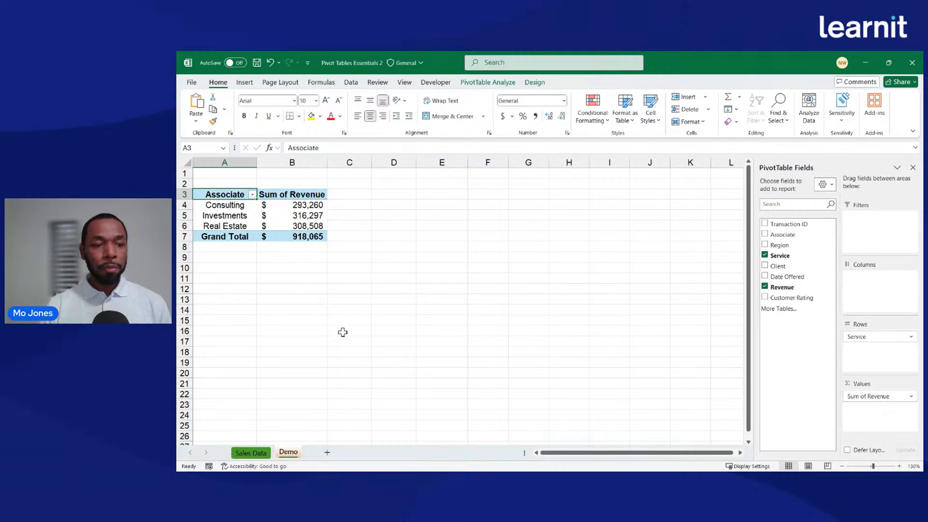
Return to the Sales Data sheet and look through the records of the source table
click(243, 453)
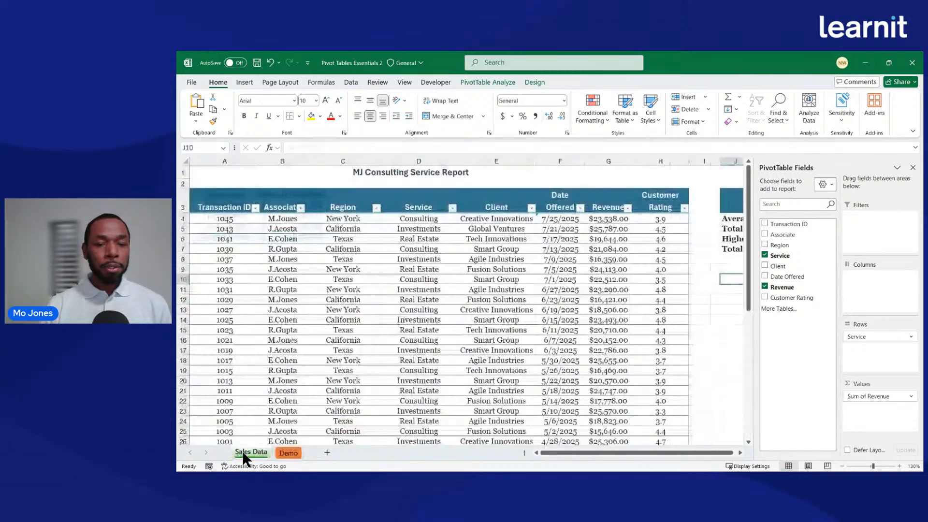
scroll(503, 283, down, 2)
scroll(504, 282, down, 5)
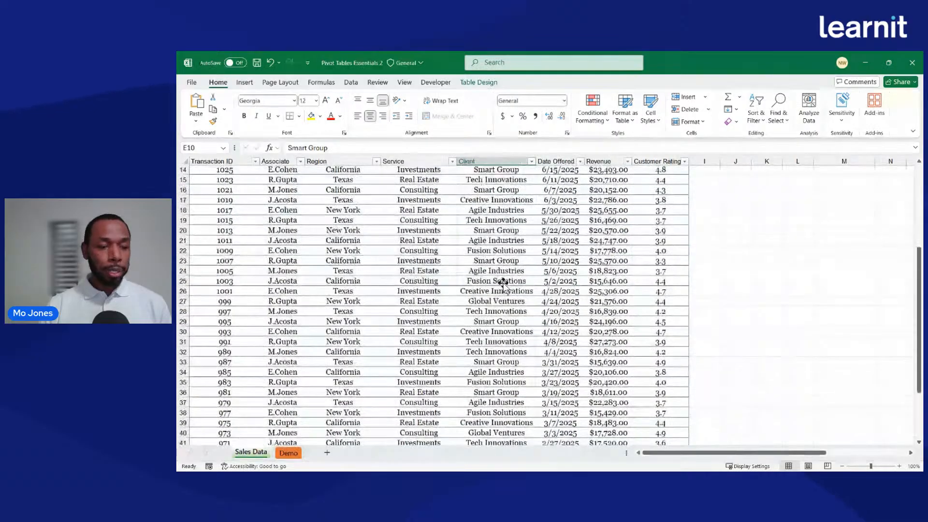
scroll(503, 283, up, 10)
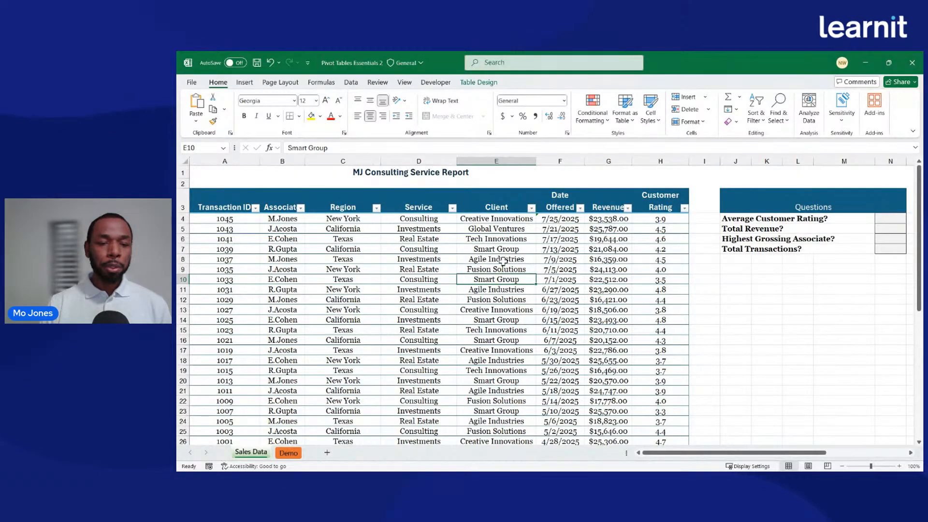
Preview the Sum of Revenue by Region PivotTable that Quick Analysis suggests for the sales table, without inserting it
right_click(503, 260)
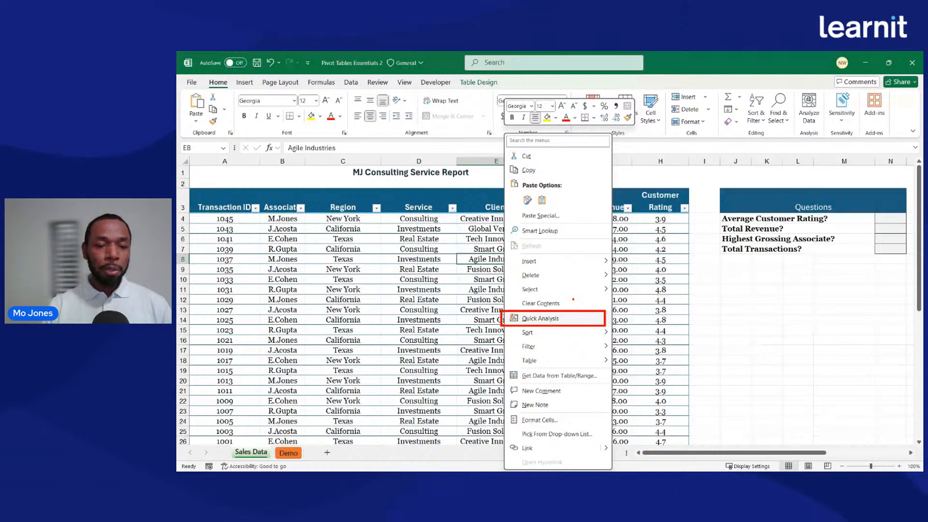
key(Escape)
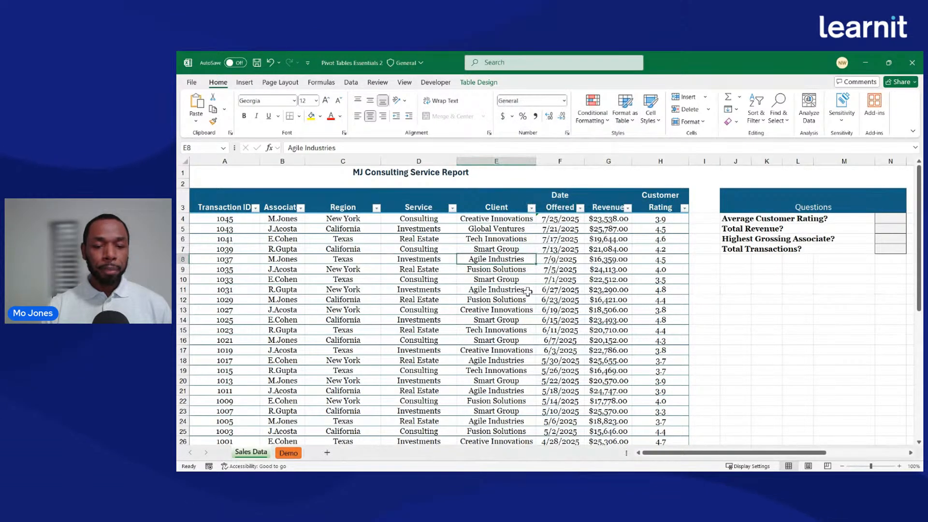
click(526, 289)
right_click(527, 288)
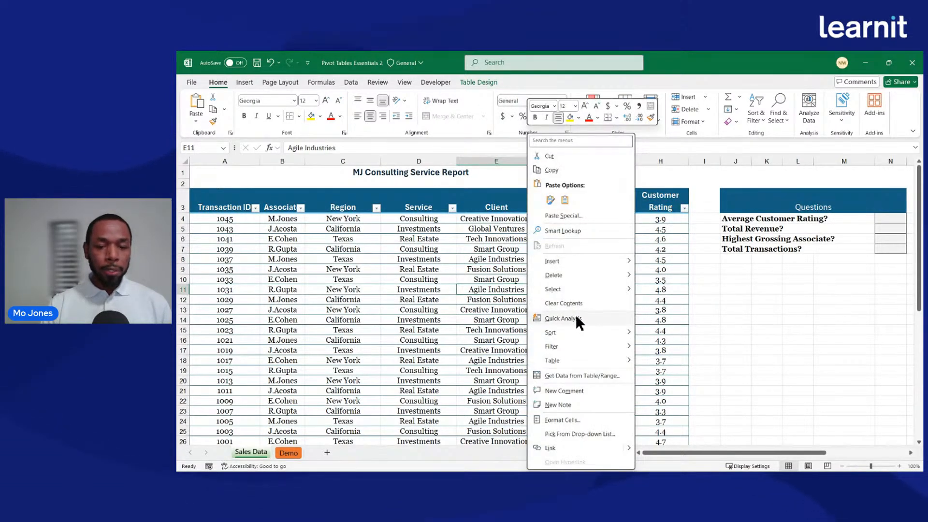
click(575, 315)
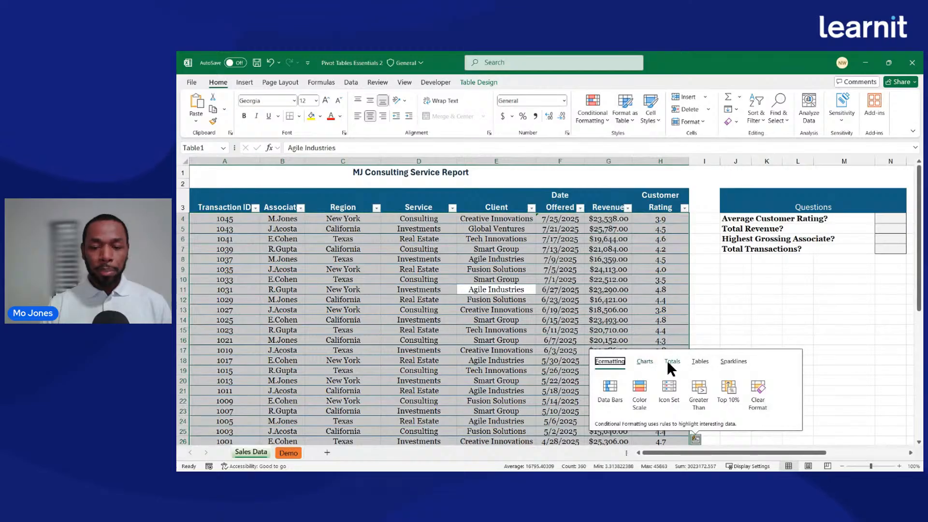
click(699, 361)
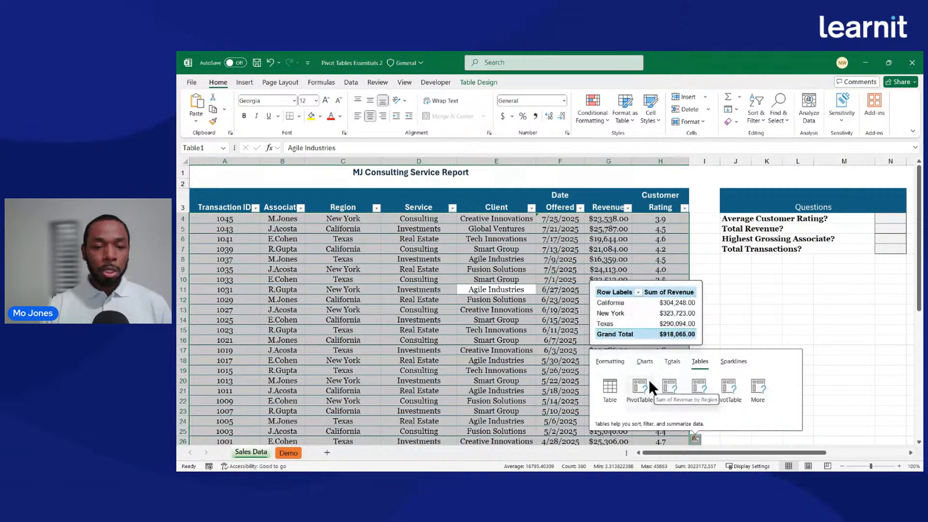
click(492, 267)
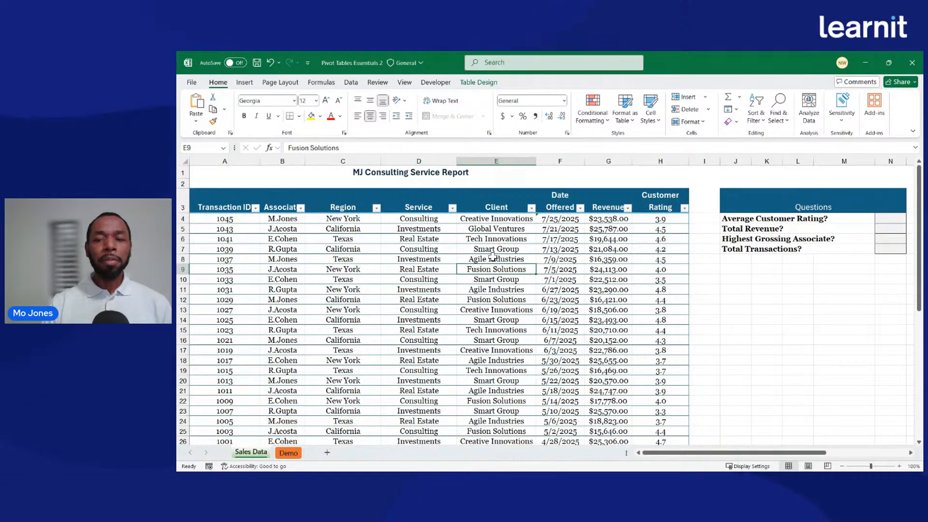
Review the empty answer cells of the Questions list and the Summarize with PivotTable option for the sales table
drag(890, 219, 890, 243)
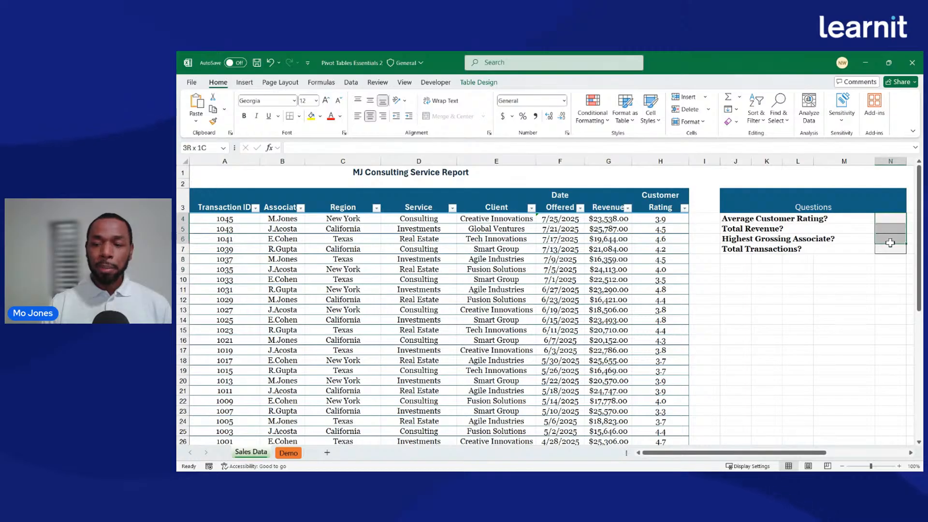
click(500, 242)
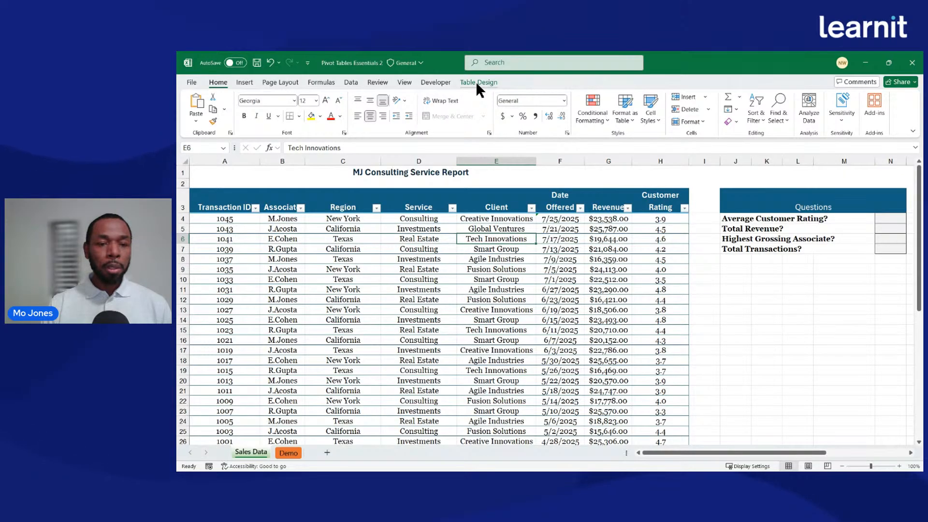
click(443, 238)
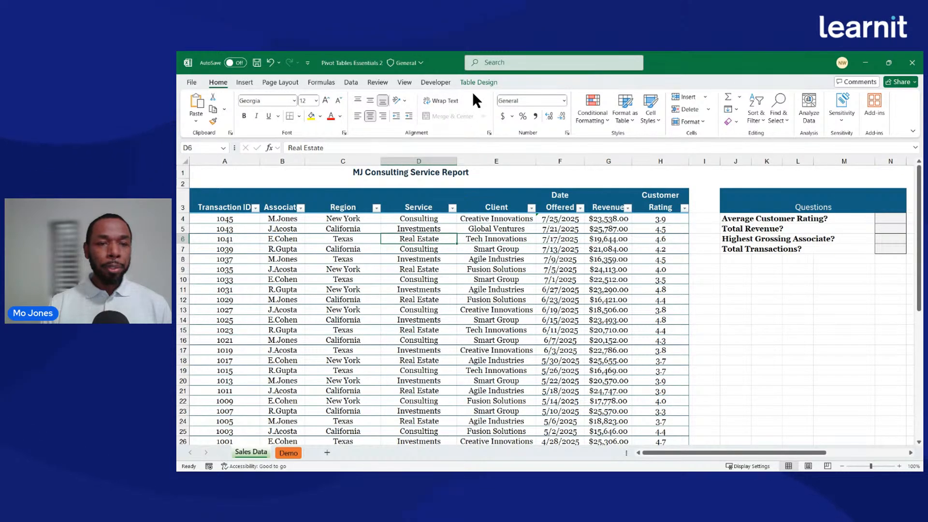
click(482, 82)
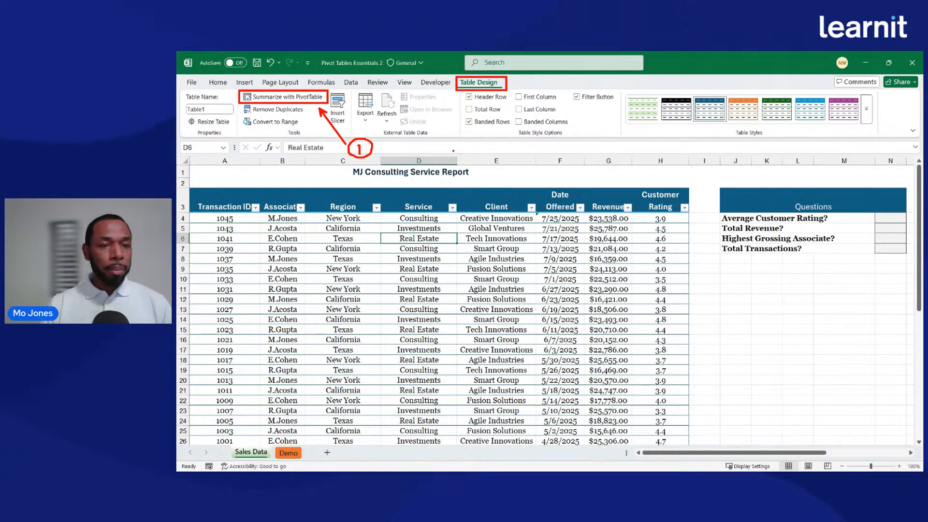
Insert a PivotTable based on the sales table Table1, placing it on a new worksheet
click(244, 83)
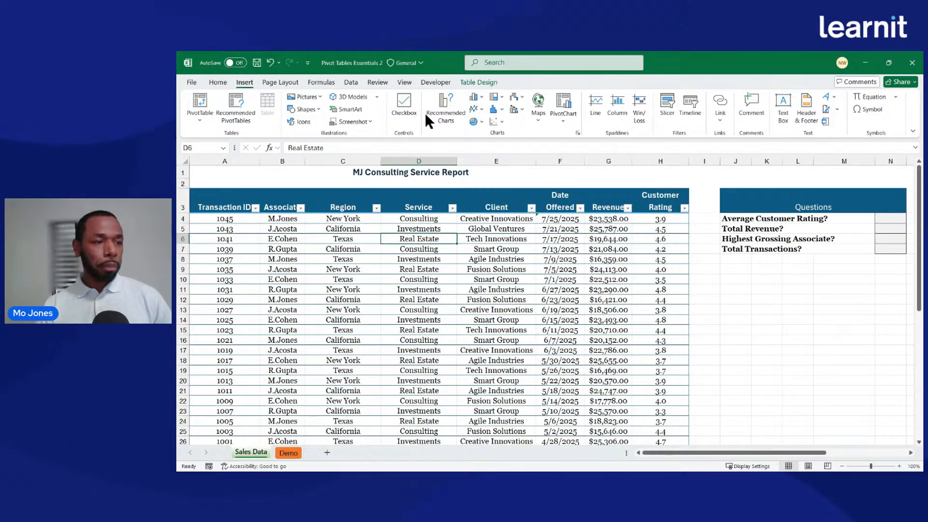
click(202, 99)
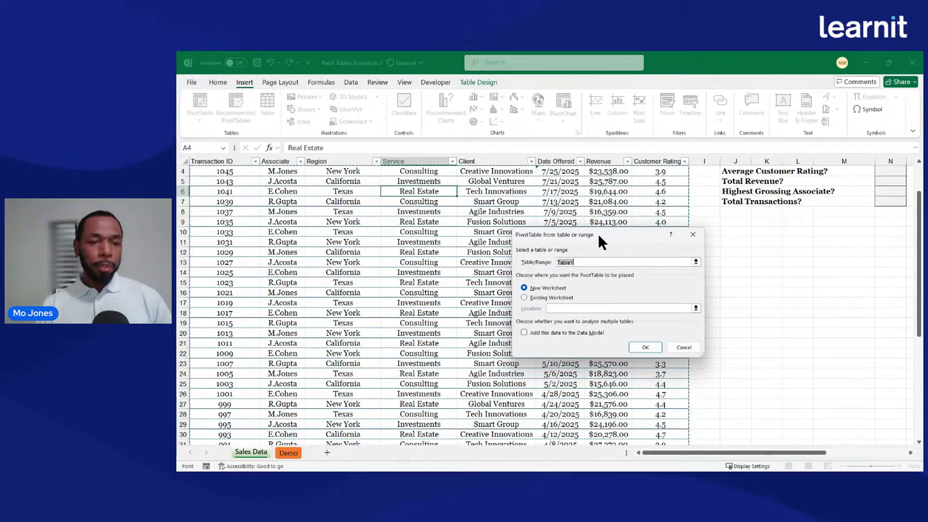
drag(598, 233, 442, 190)
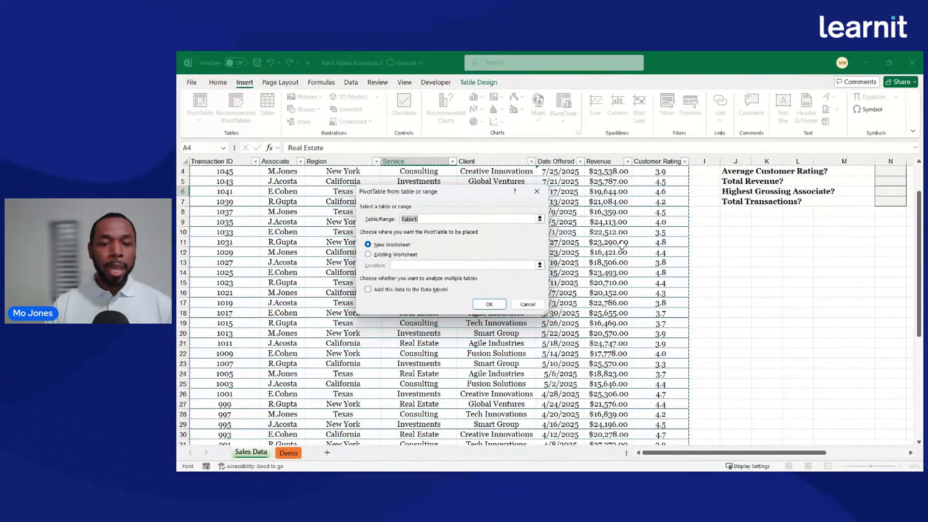
scroll(641, 252, down, 3)
scroll(641, 252, down, 4)
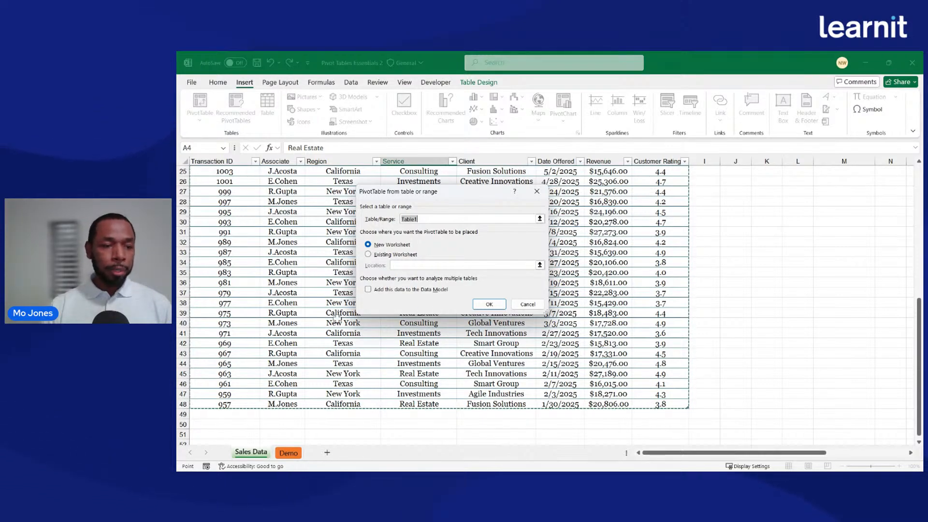
scroll(520, 333, up, 5)
scroll(478, 298, up, 3)
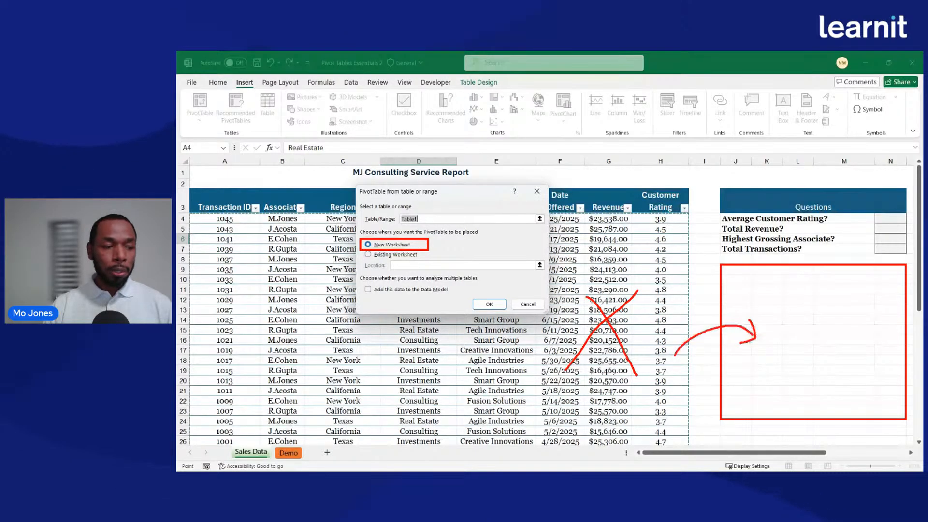
key(Escape)
scroll(611, 184, down, 1)
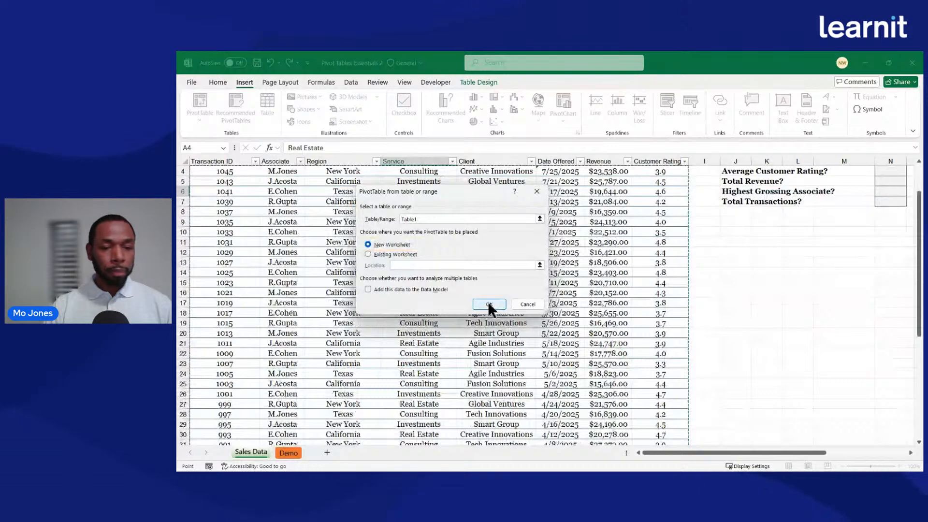
click(488, 304)
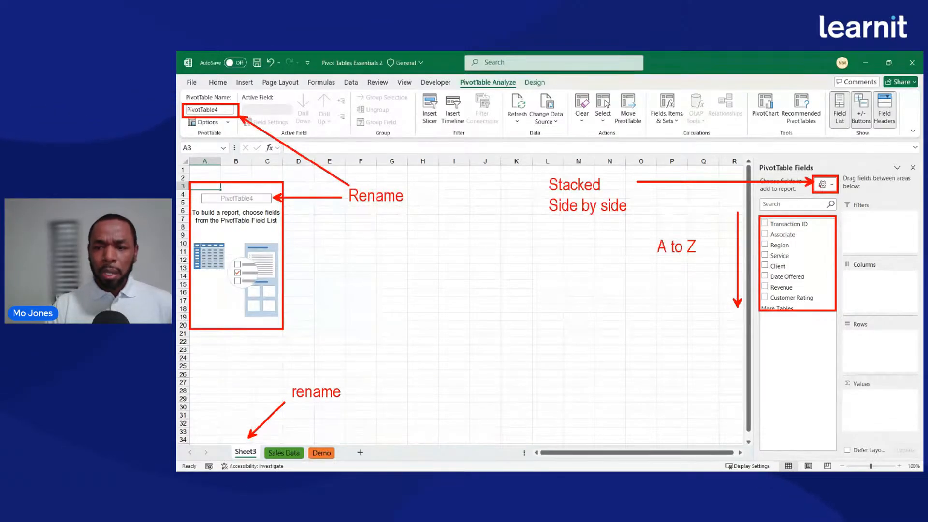
Switch the PivotTable field list to the stacked layout and examine its Filters, Columns, Rows and Values areas
click(824, 185)
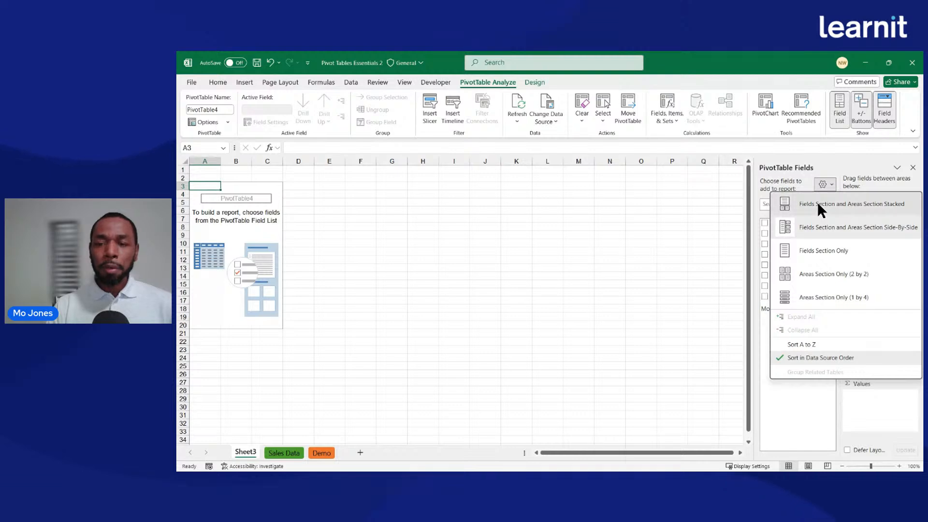
click(817, 202)
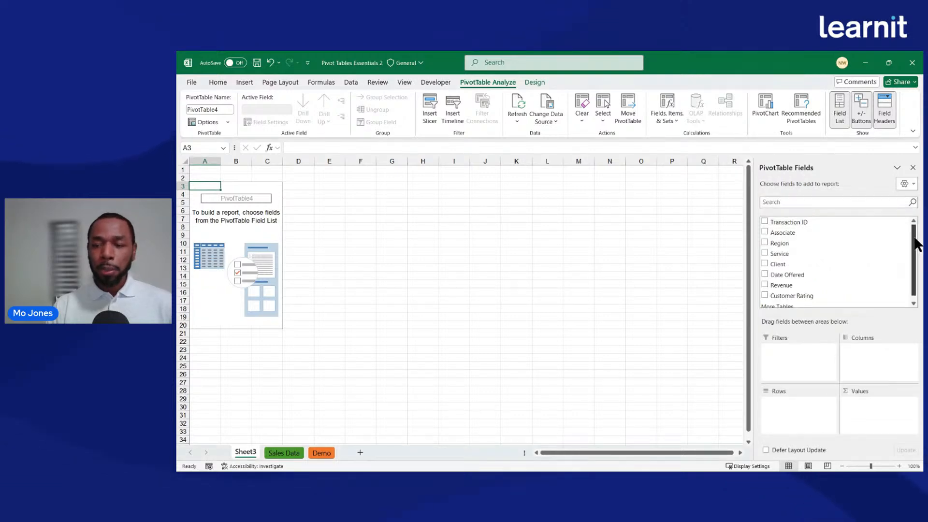
mouse_move(914, 237)
mouse_down()
mouse_move(913, 269)
mouse_move(913, 231)
mouse_up()
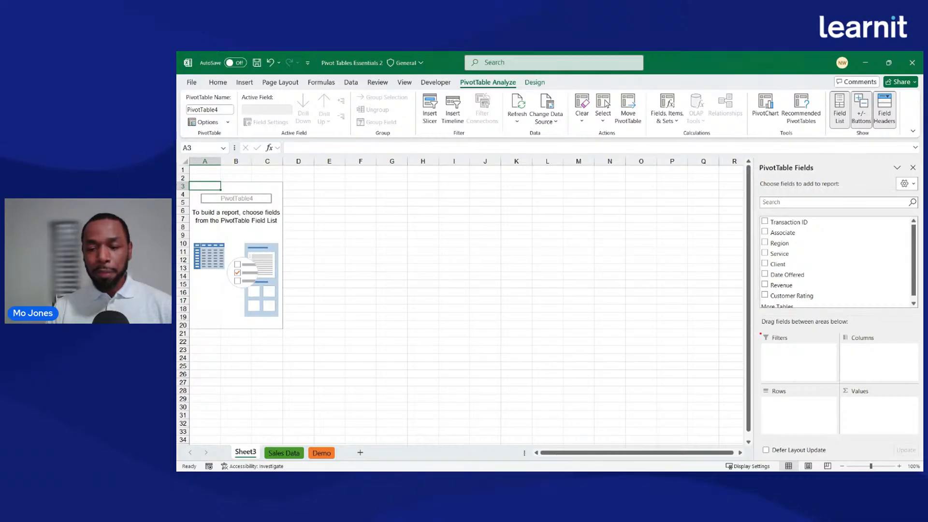
drag(760, 333, 839, 385)
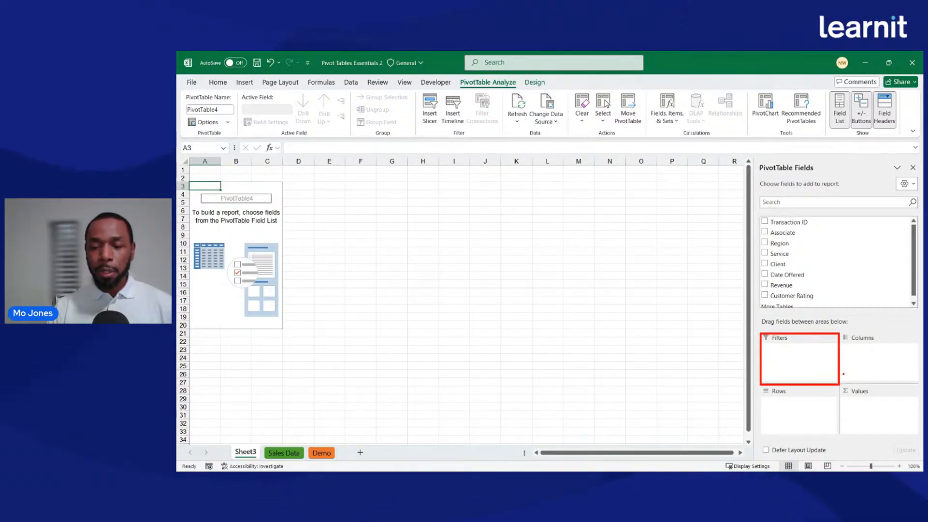
drag(843, 332, 918, 384)
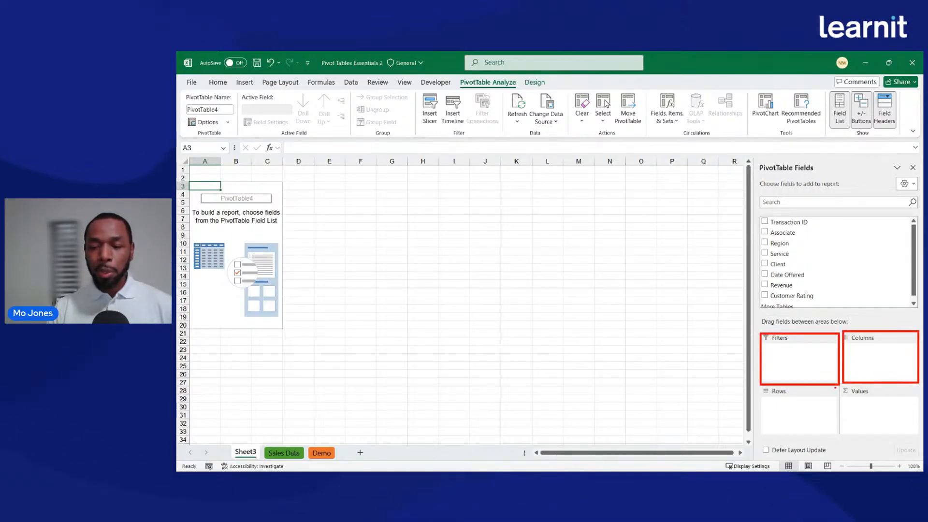
drag(761, 385, 841, 430)
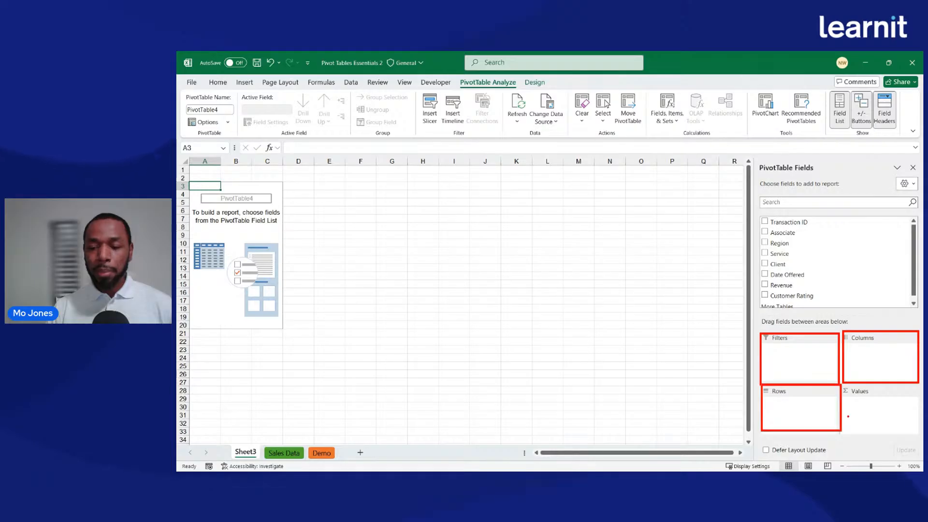
drag(843, 386, 920, 435)
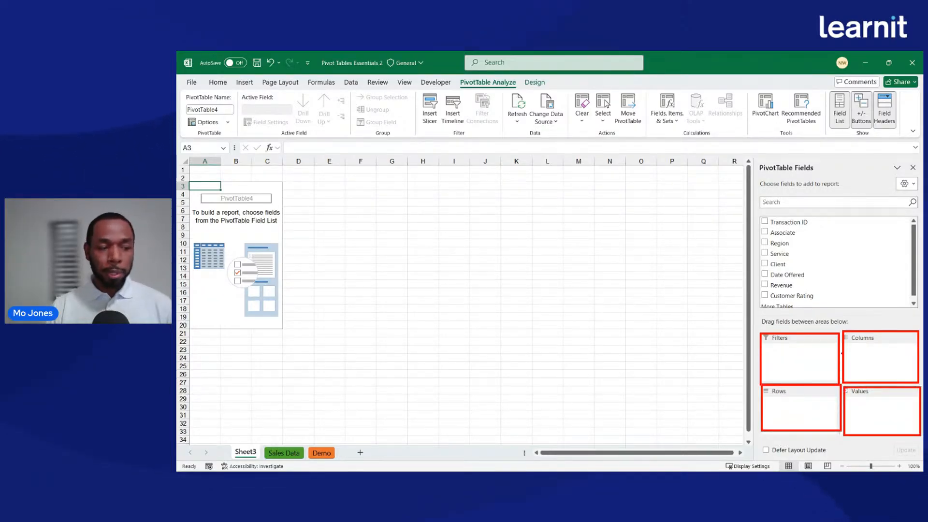
key(Escape)
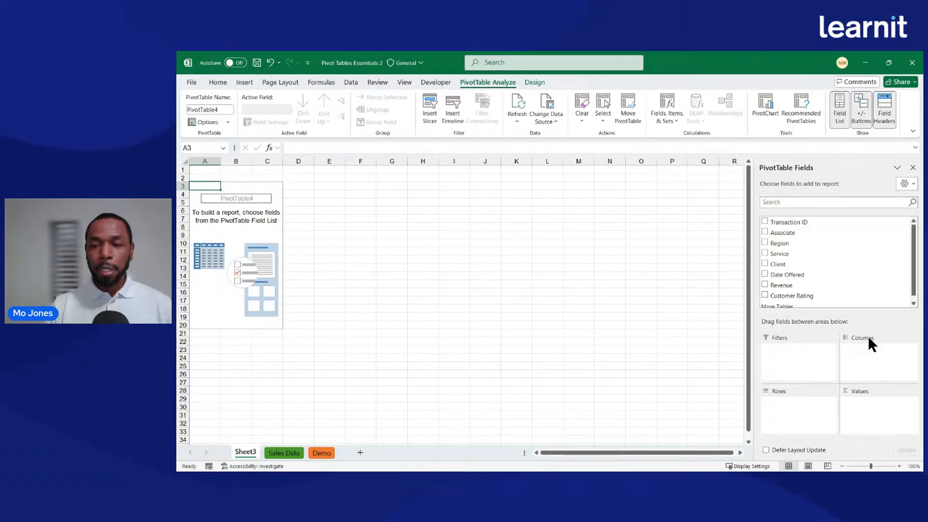
Set the field list to show the fields and areas sections side by side, and sort its fields A to Z
click(911, 184)
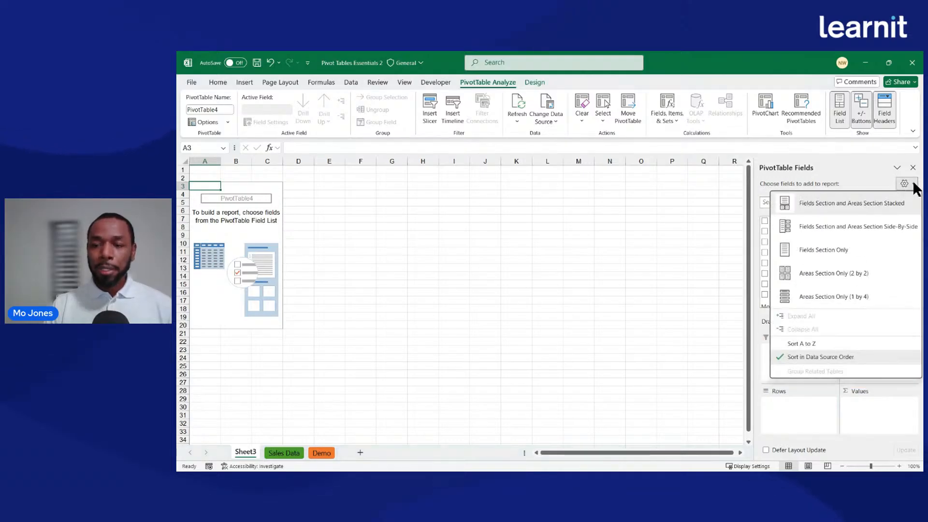
click(808, 225)
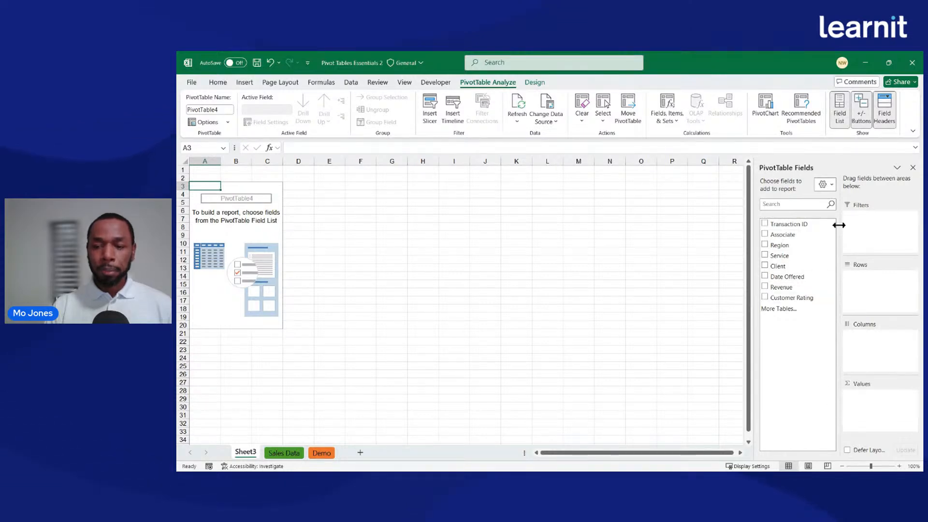
click(831, 182)
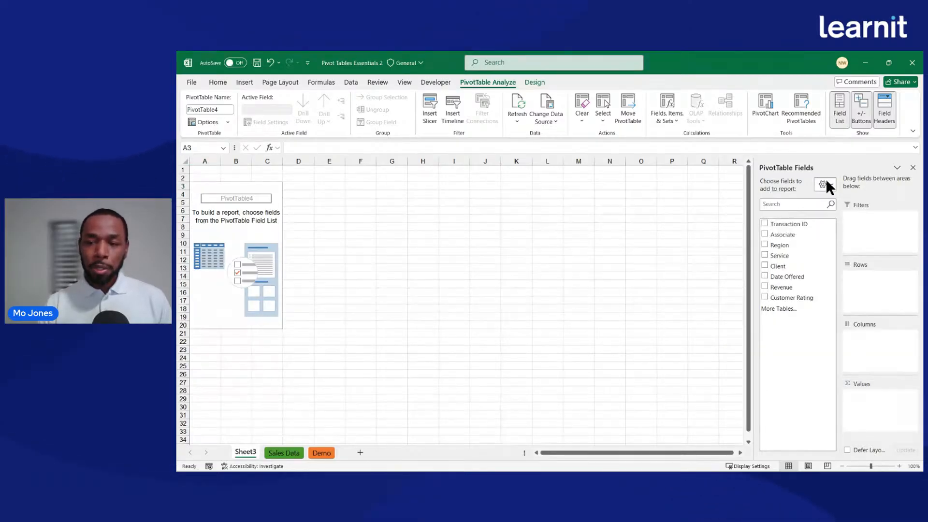
click(832, 184)
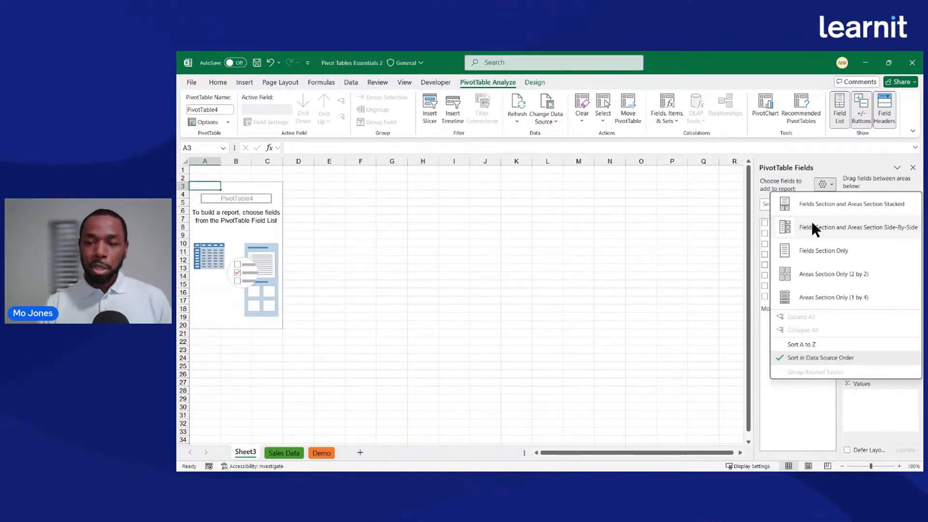
click(797, 344)
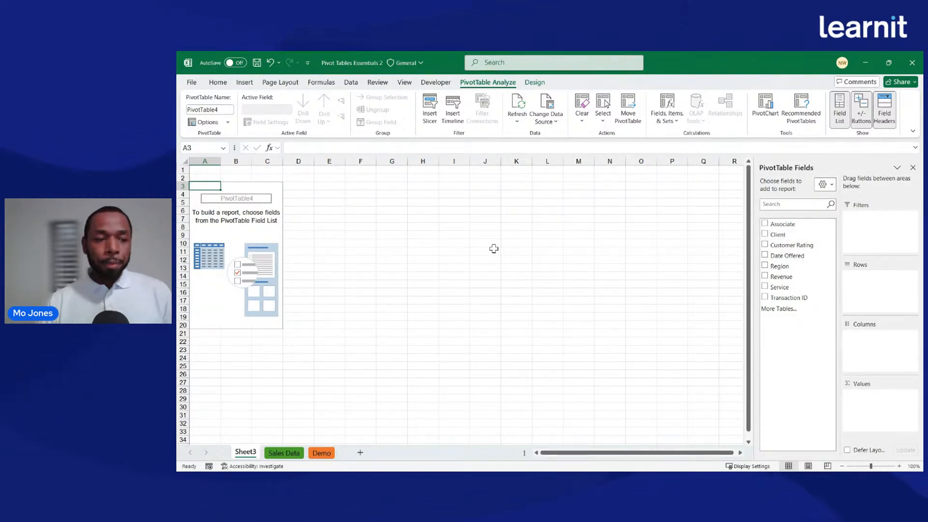
Review the name setting in the new PivotTable's options and close them without changing anything
click(266, 228)
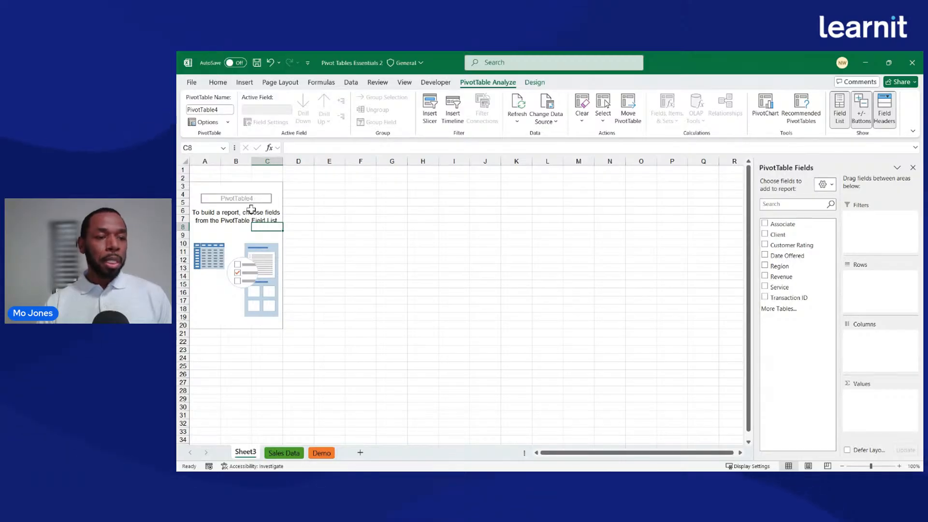
right_click(257, 213)
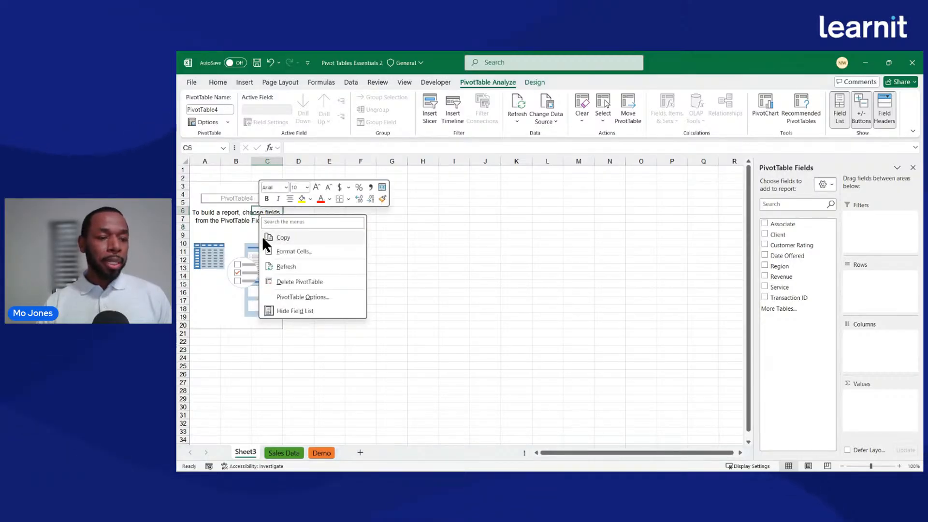
click(320, 296)
drag(311, 124, 430, 169)
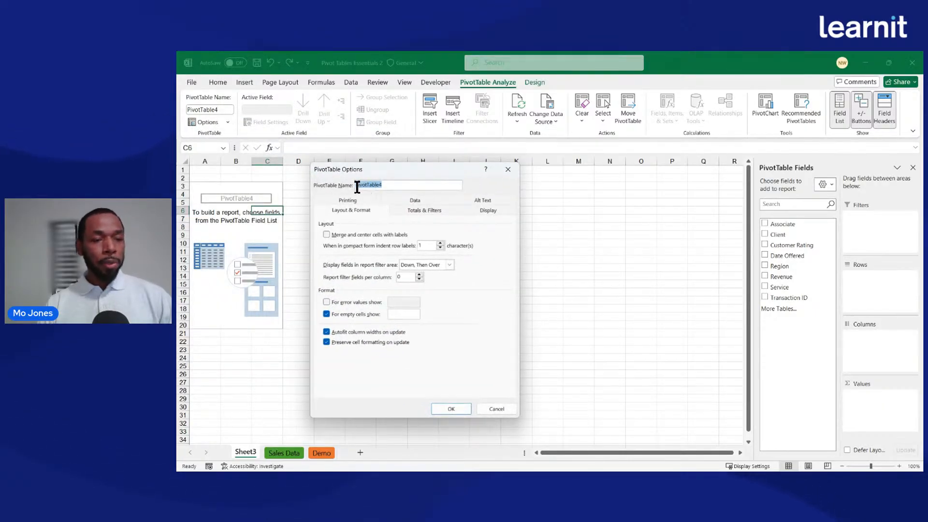
mouse_move(310, 180)
mouse_down()
mouse_move(401, 193)
mouse_move(463, 184)
mouse_move(447, 180)
mouse_move(467, 206)
mouse_move(470, 180)
mouse_up()
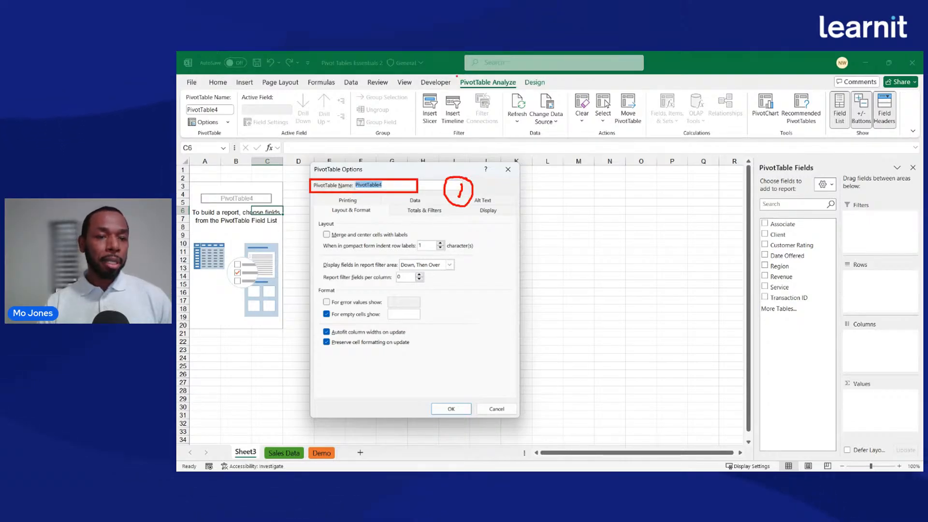
drag(456, 75, 518, 90)
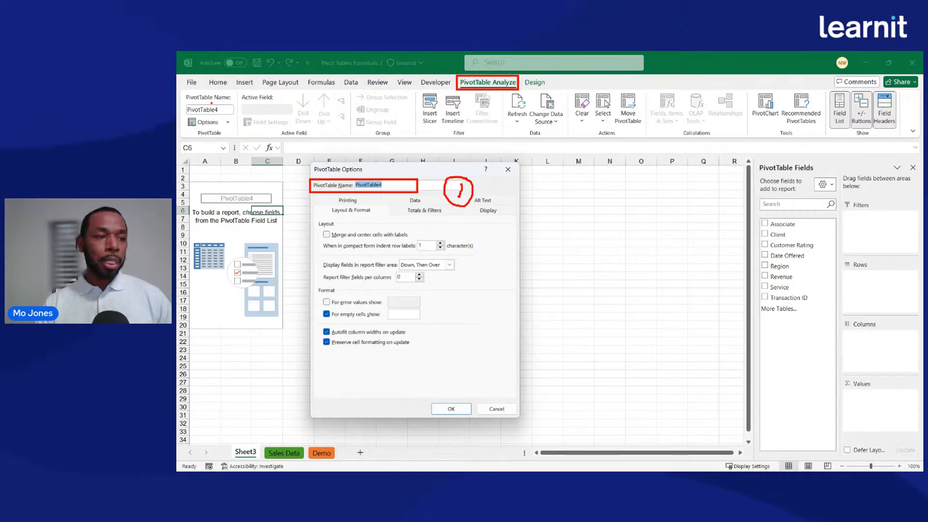
drag(180, 102, 234, 117)
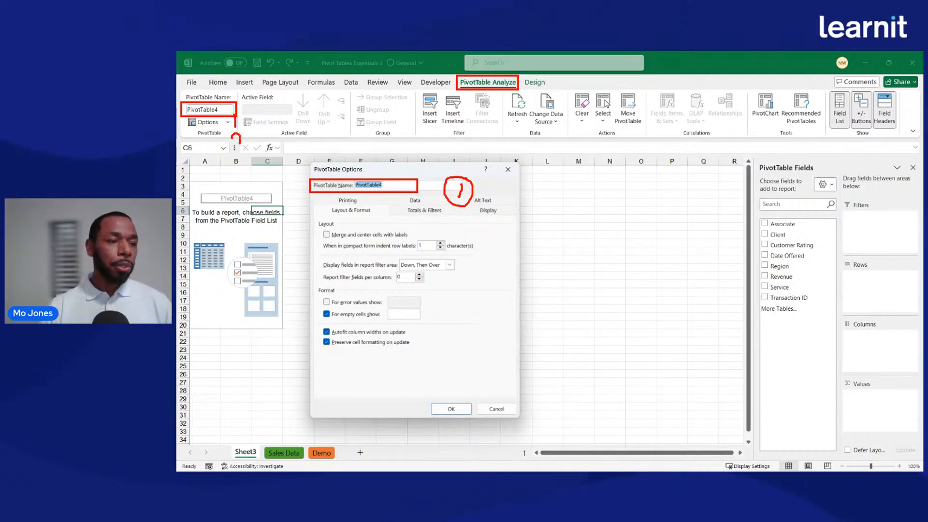
mouse_move(239, 141)
mouse_down()
mouse_move(221, 130)
mouse_move(236, 153)
mouse_move(256, 137)
mouse_move(244, 127)
mouse_up()
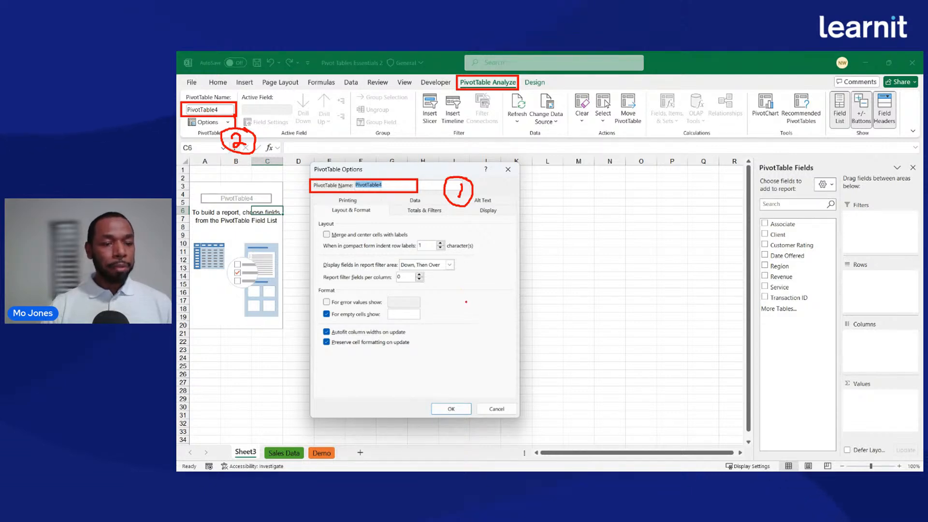
key(Escape)
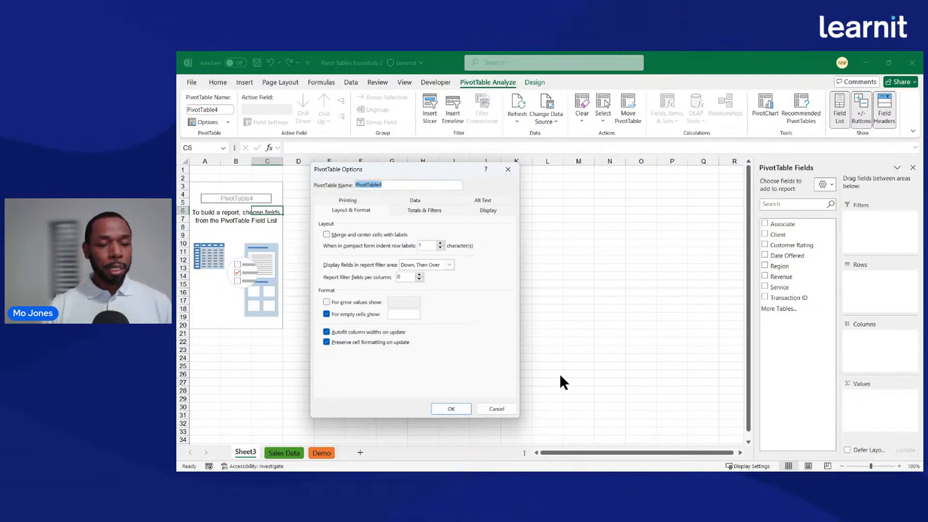
click(498, 409)
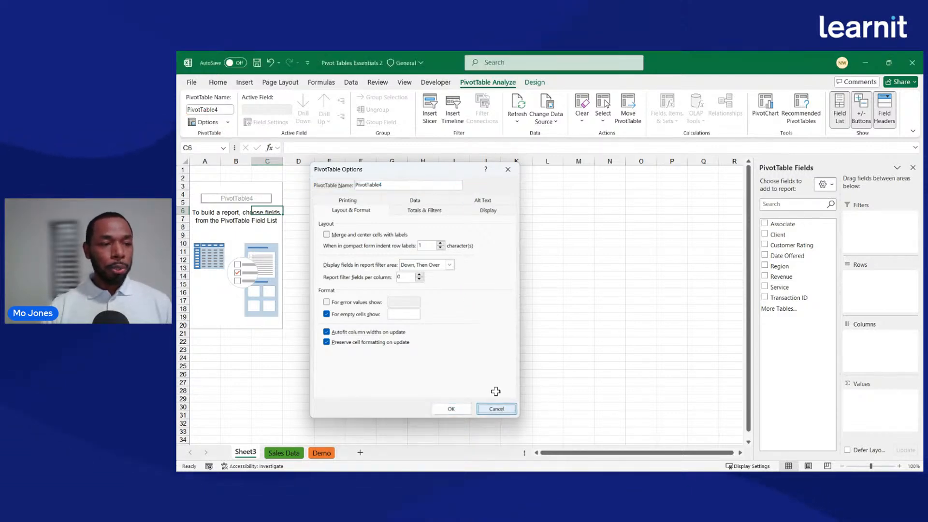
Rename the new PivotTable as Revenue Report
click(222, 110)
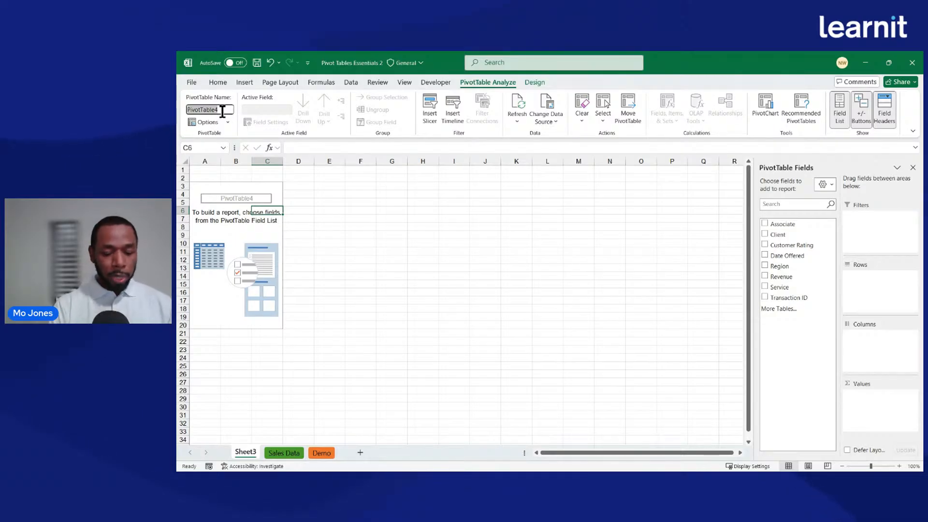
text(R)
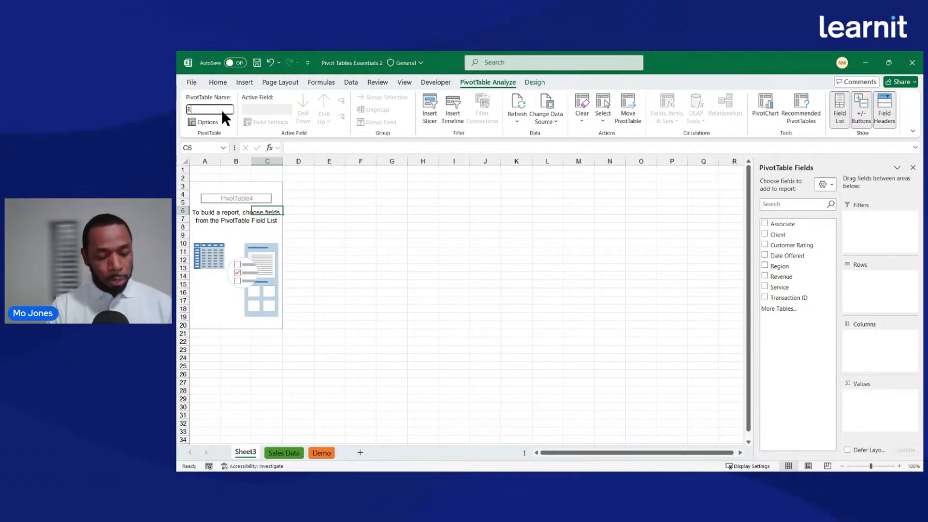
text(evenue)
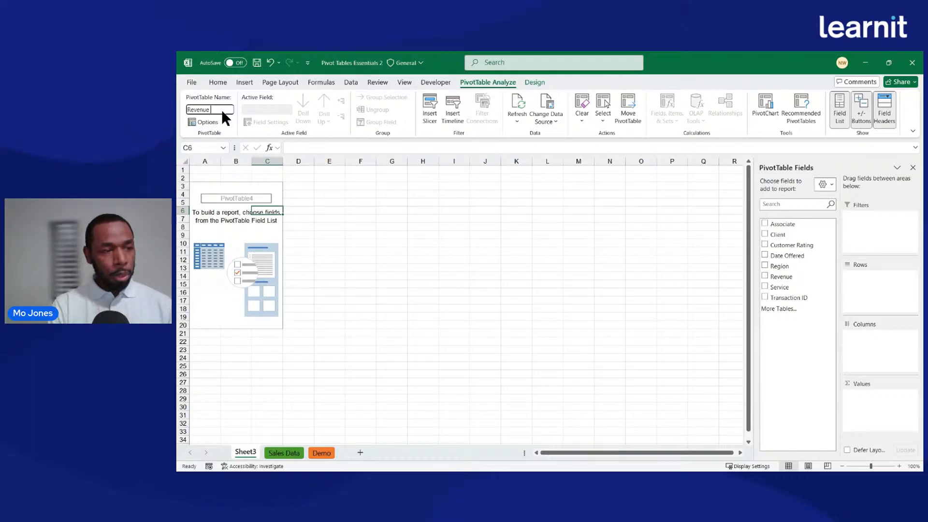
text( Report)
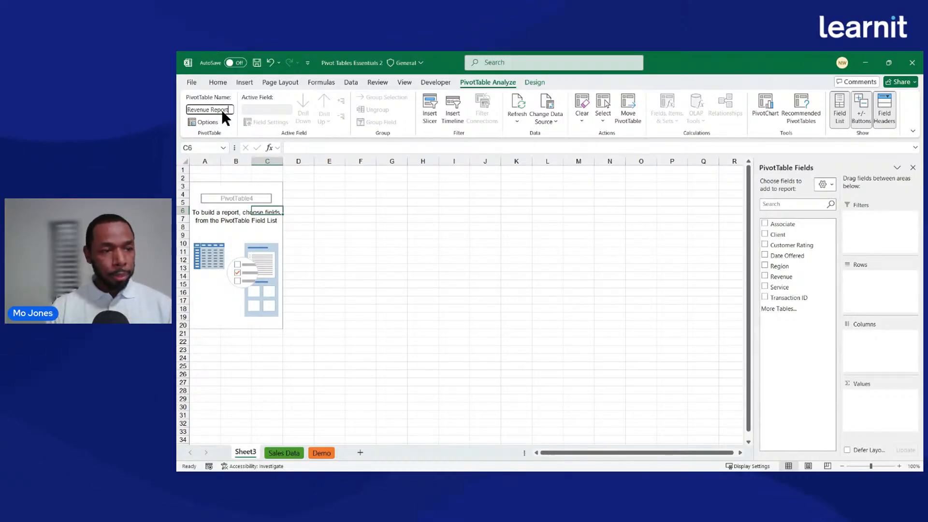
key(Return)
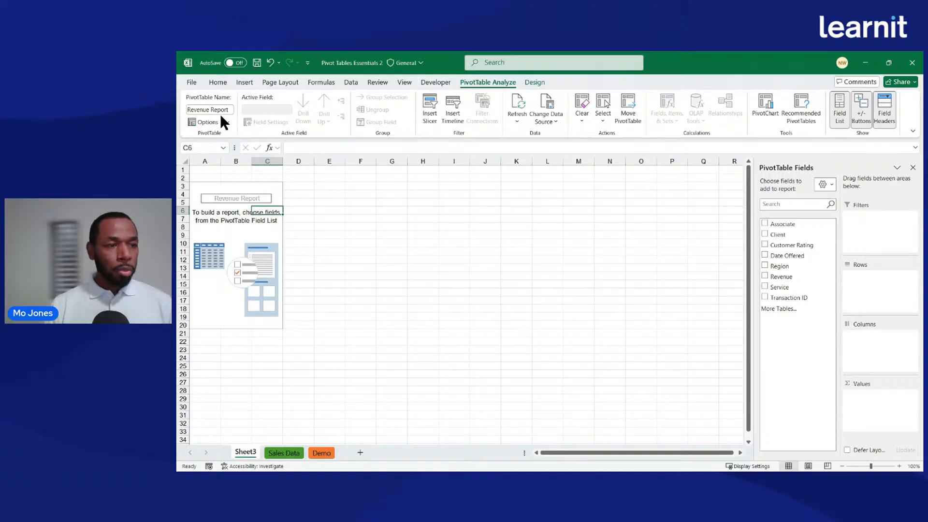
Rename the worksheet that holds the new PivotTable as Revenue Pivot Table
right_click(245, 450)
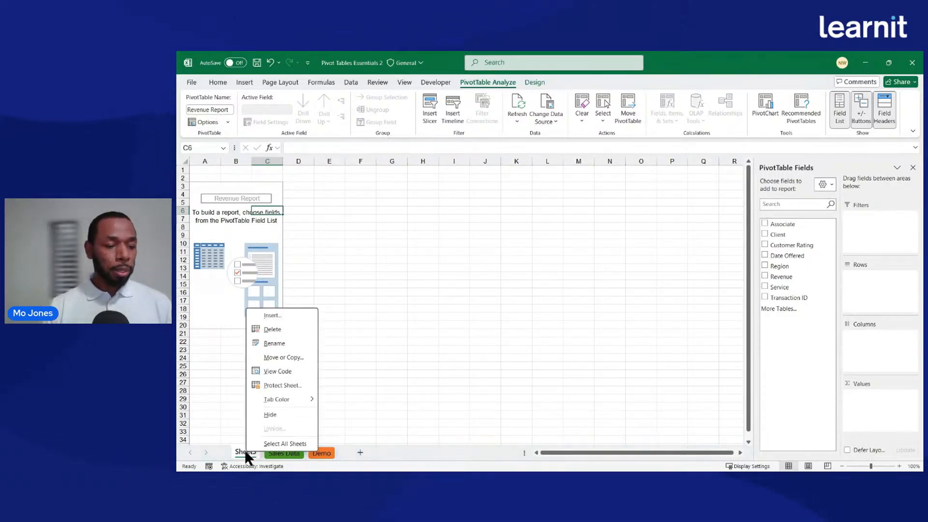
click(282, 342)
text(Re)
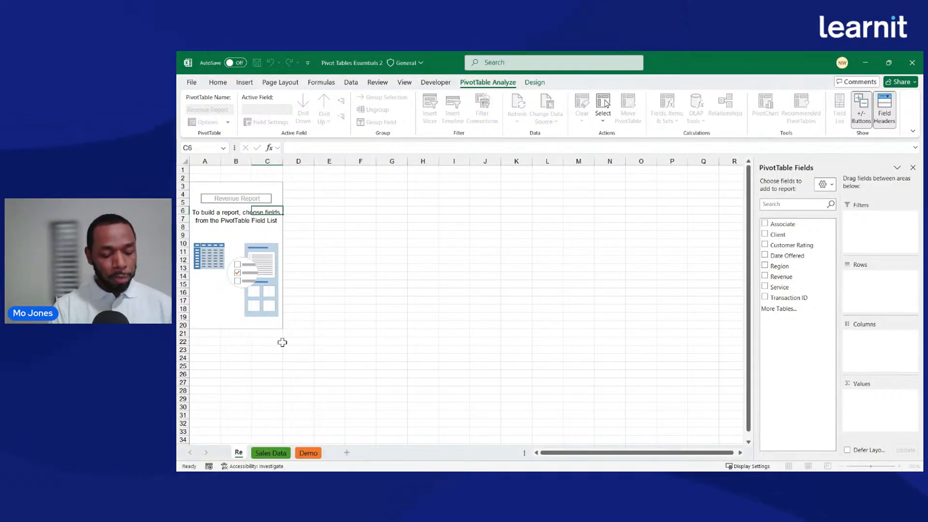
text(venue)
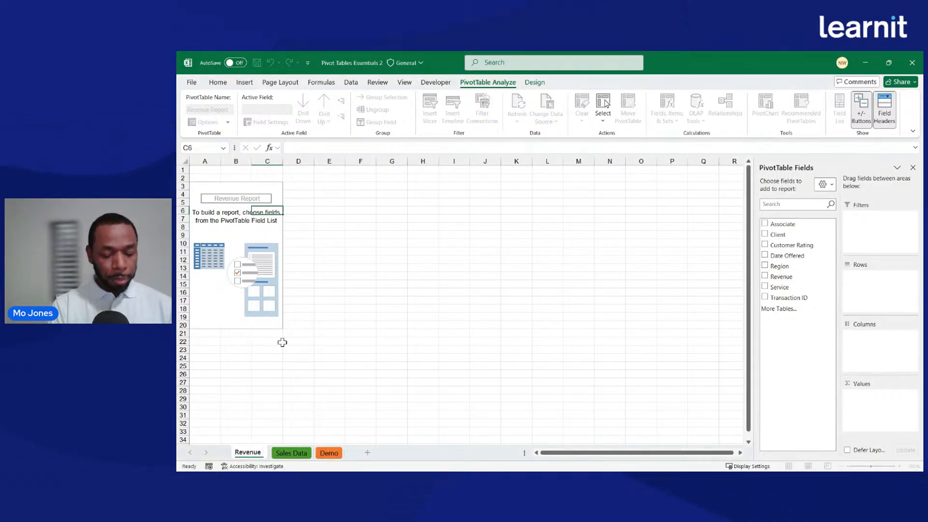
text( Pivot Tab)
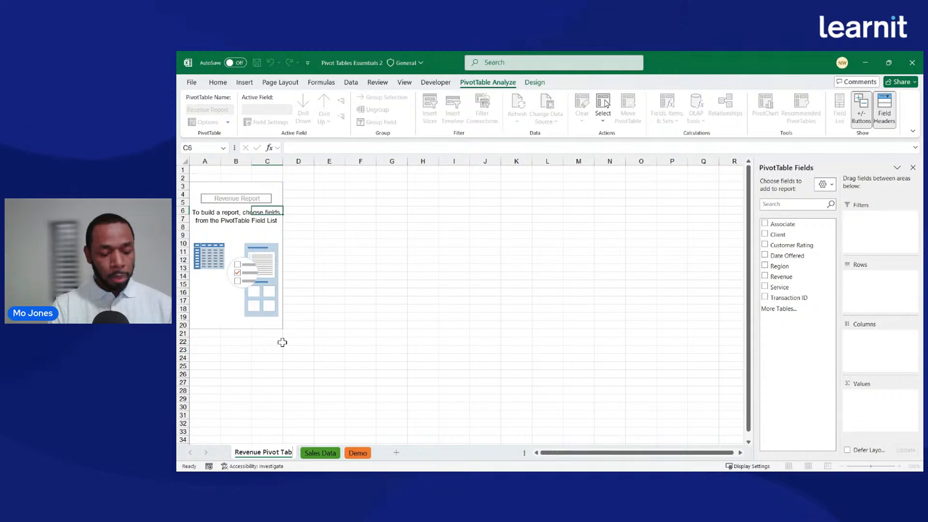
text(le)
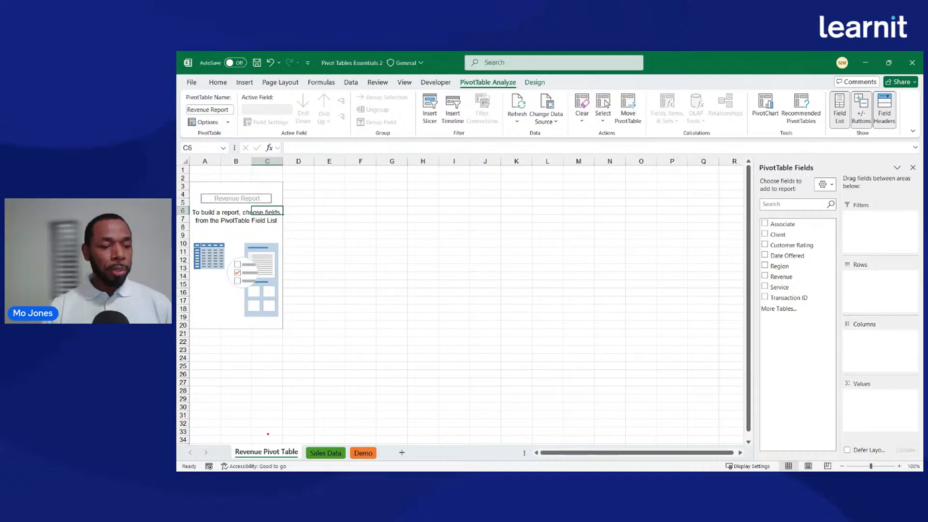
drag(268, 434, 339, 371)
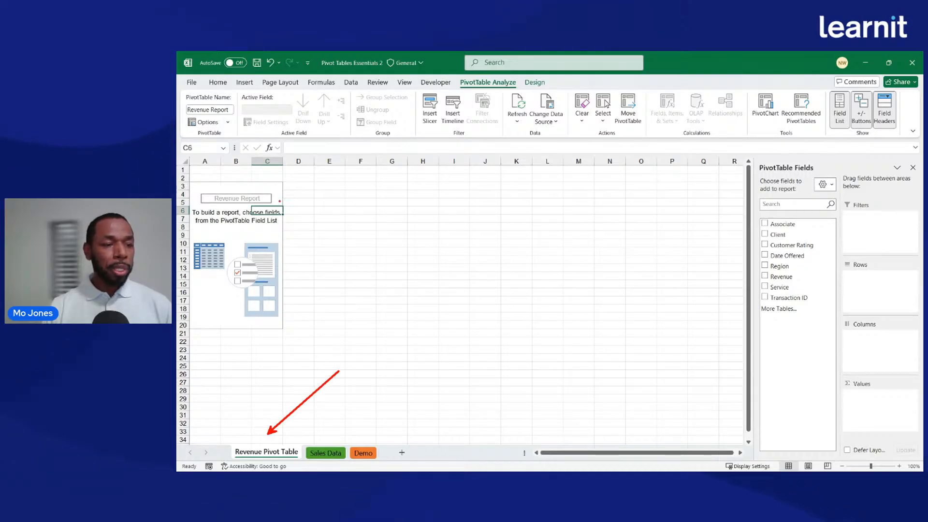
drag(283, 198, 366, 197)
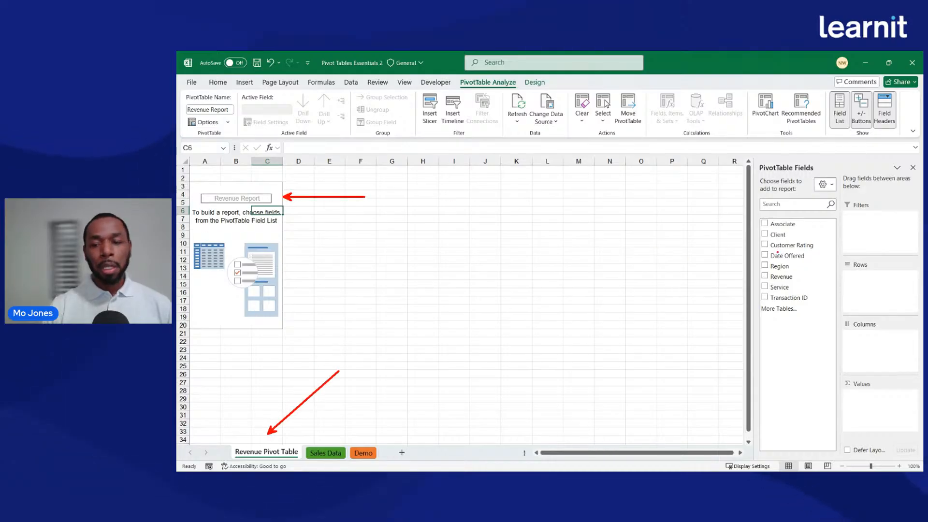
drag(745, 252, 696, 225)
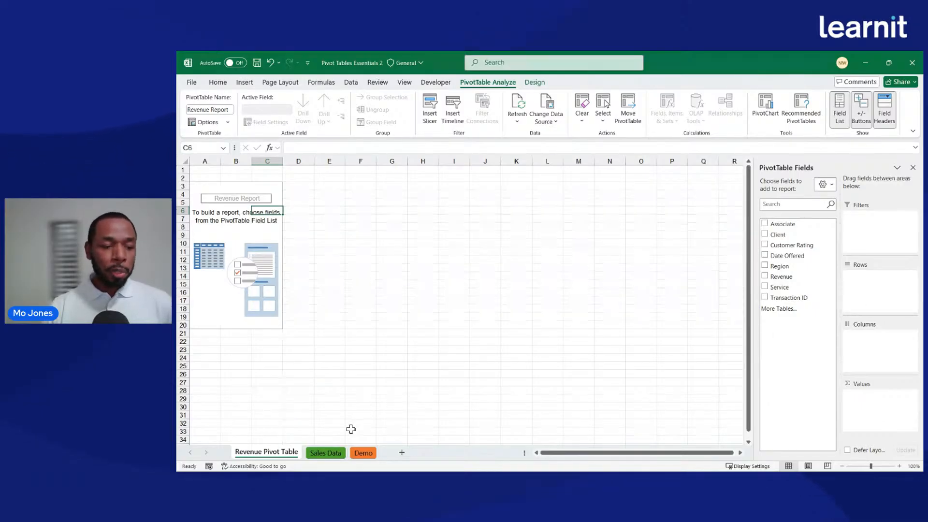
Check the questions on the Sales Data sheet and add Customer Rating to the Values area of the Revenue Report PivotTable
click(334, 452)
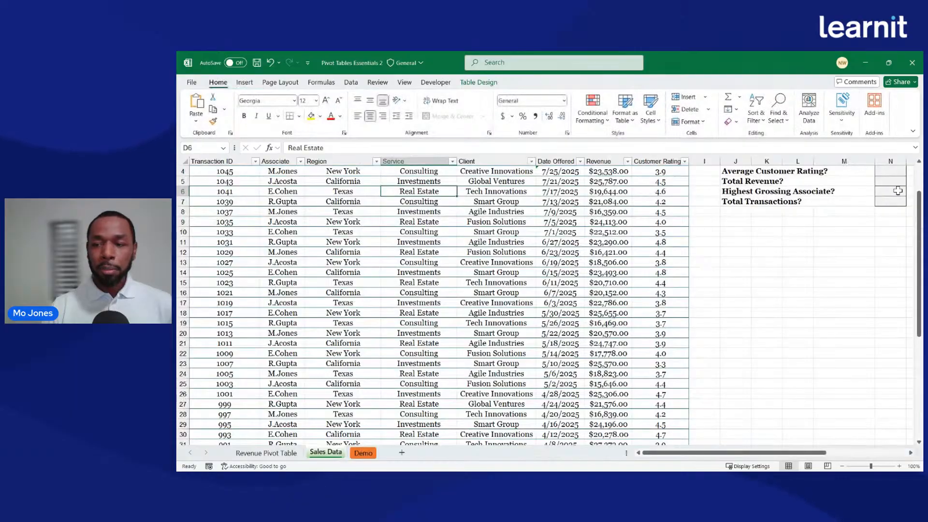
scroll(880, 223, up, 1)
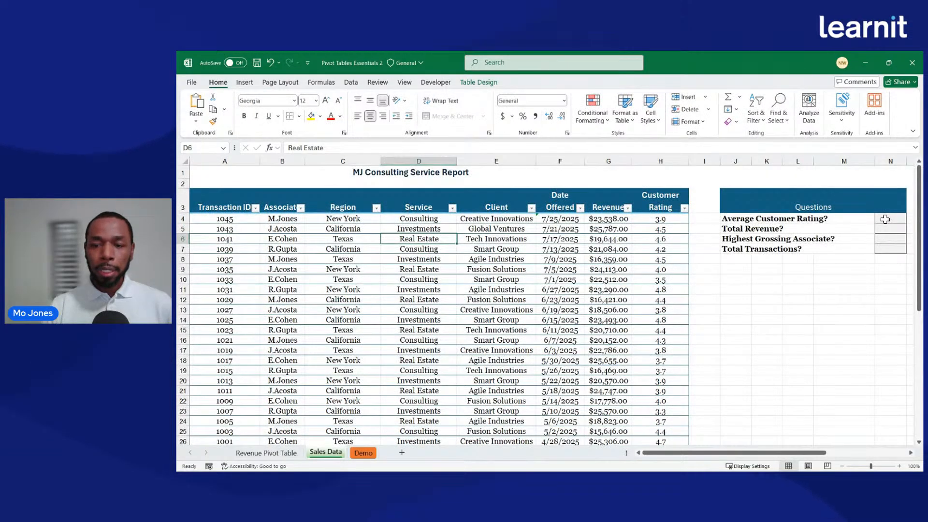
click(270, 453)
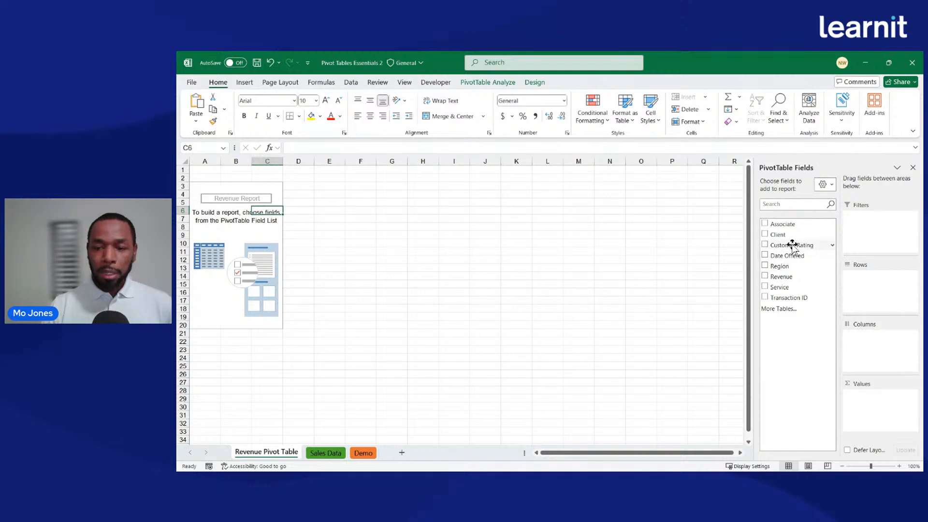
drag(792, 245, 874, 405)
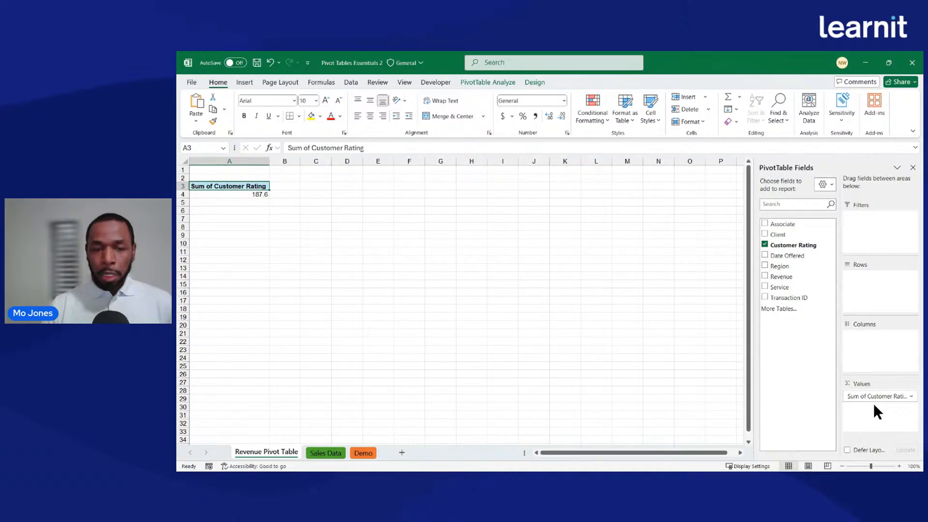
click(900, 466)
click(899, 466)
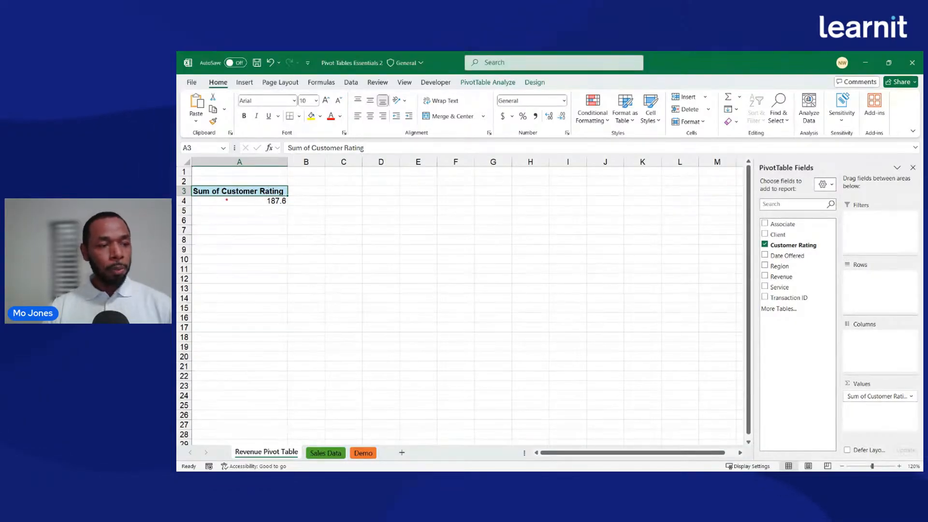
mouse_move(200, 192)
mouse_down()
mouse_move(222, 192)
mouse_move(241, 177)
mouse_up()
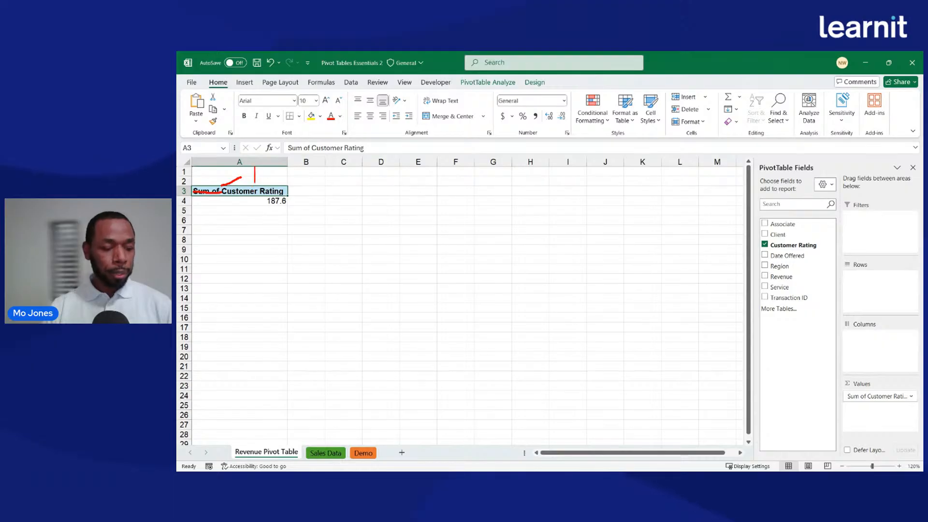
text(ave)
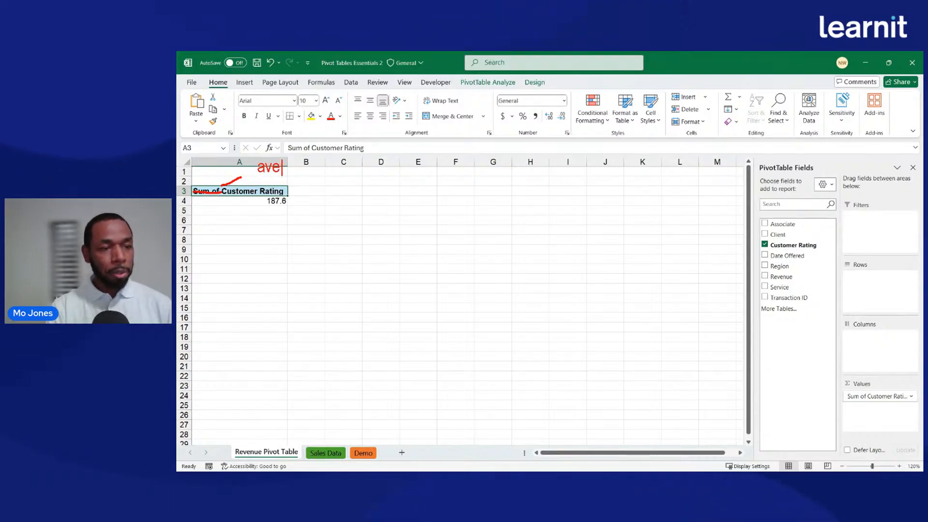
text(rage)
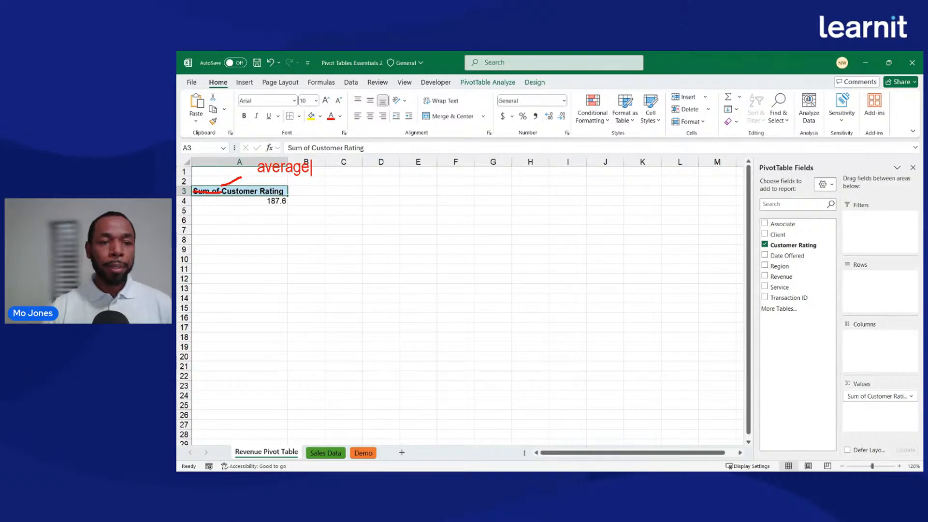
key(Escape)
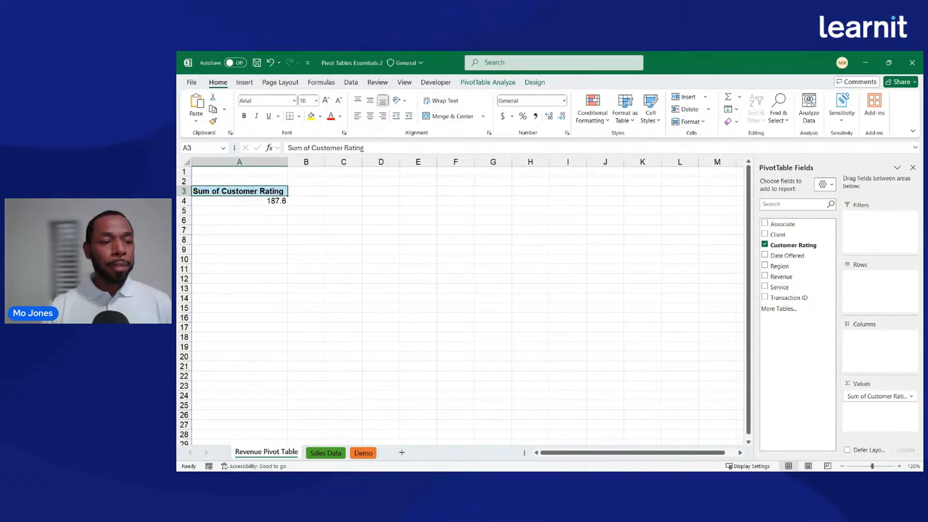
Set the Customer Rating value field to be summarized by Average instead of Sum
click(911, 396)
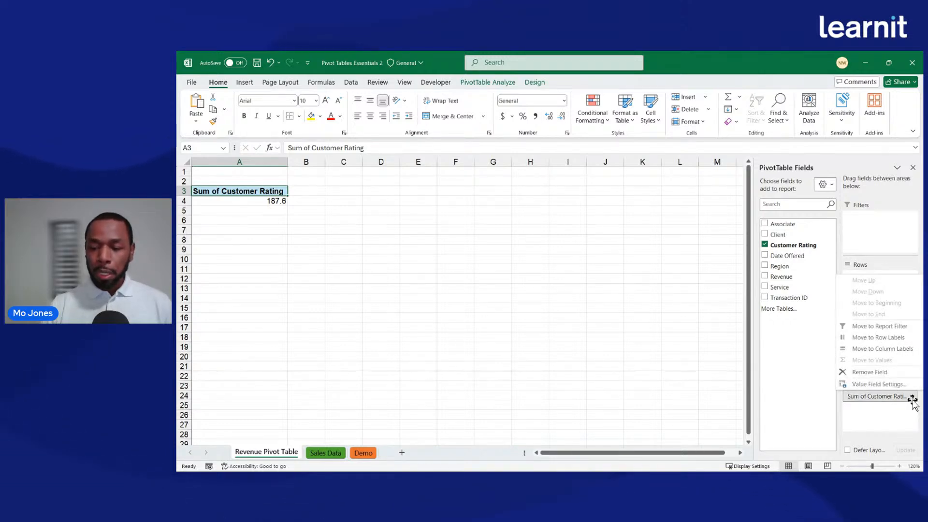
click(868, 381)
drag(404, 124, 522, 182)
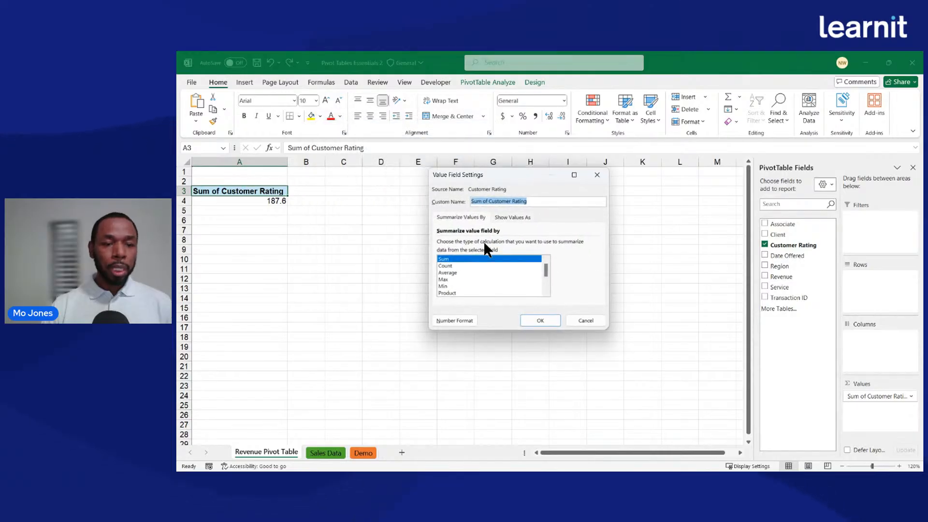
click(444, 273)
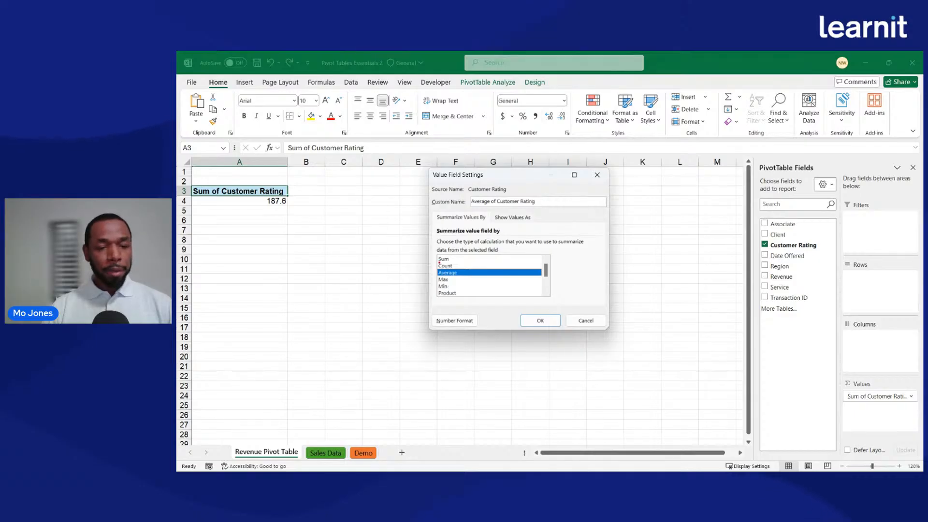
mouse_move(435, 259)
mouse_down()
mouse_move(455, 259)
mouse_move(401, 279)
mouse_move(430, 281)
mouse_up()
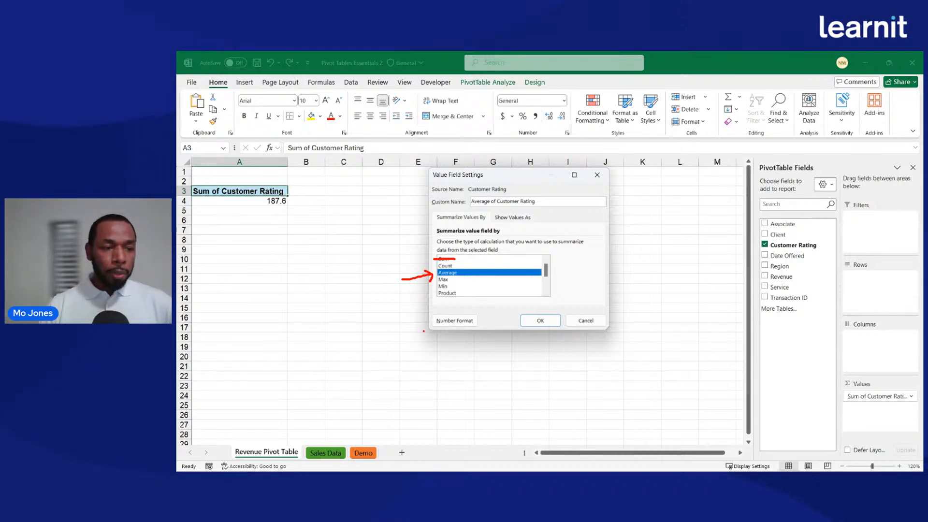
drag(411, 343, 439, 337)
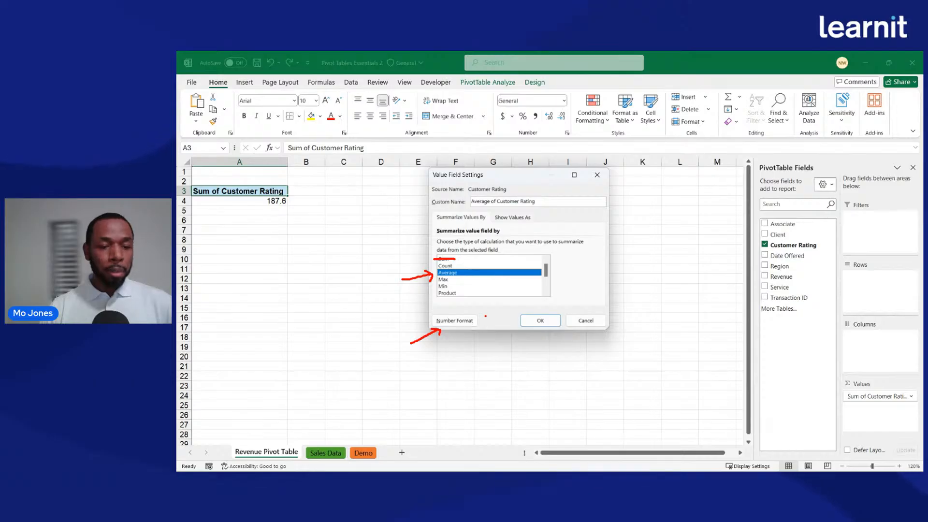
key(Escape)
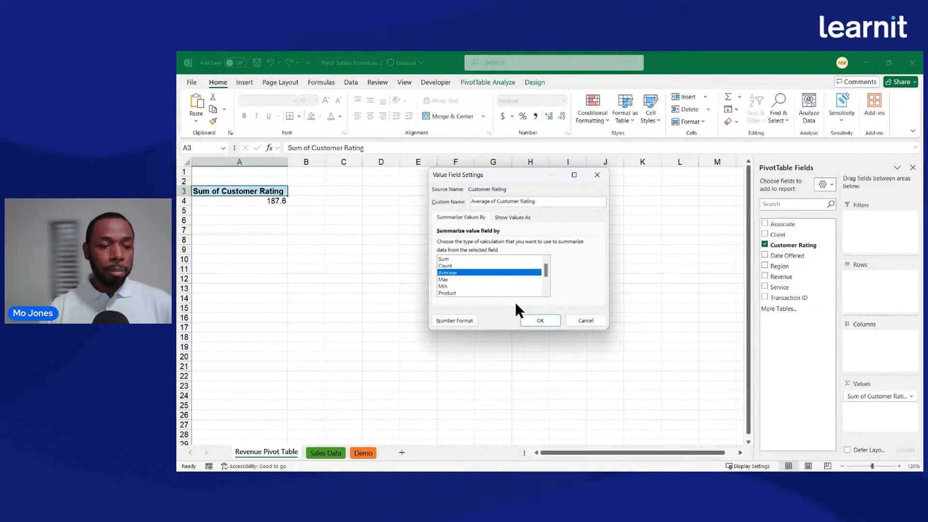
Format the average customer rating as a number with 2 decimal places and apply the value field settings
click(457, 320)
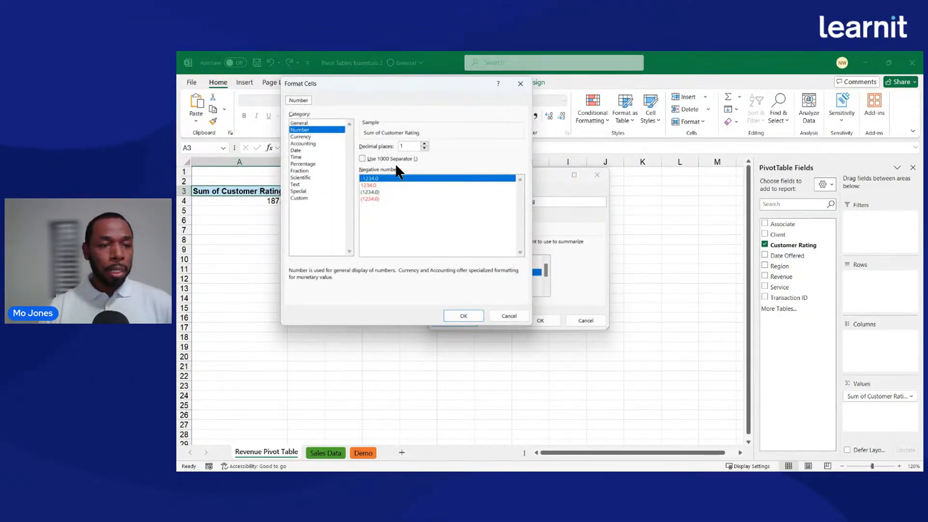
click(425, 143)
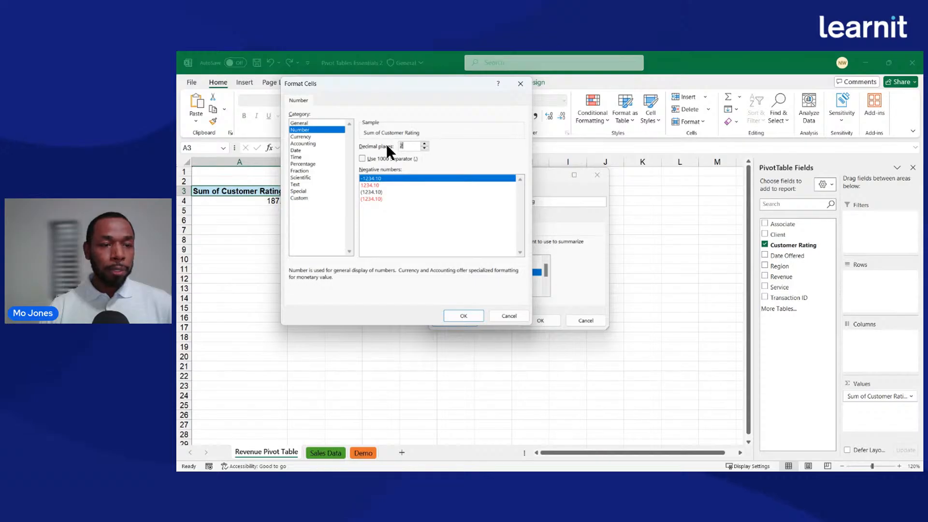
click(464, 315)
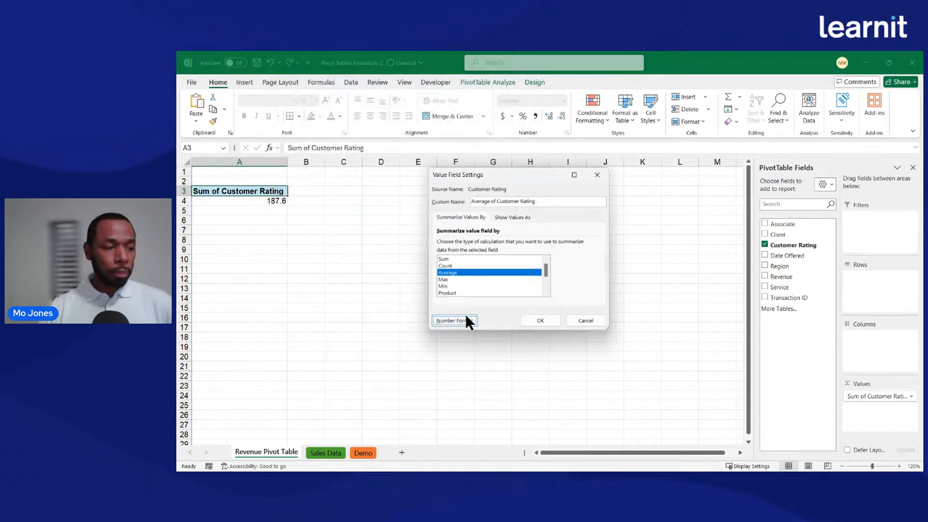
click(540, 318)
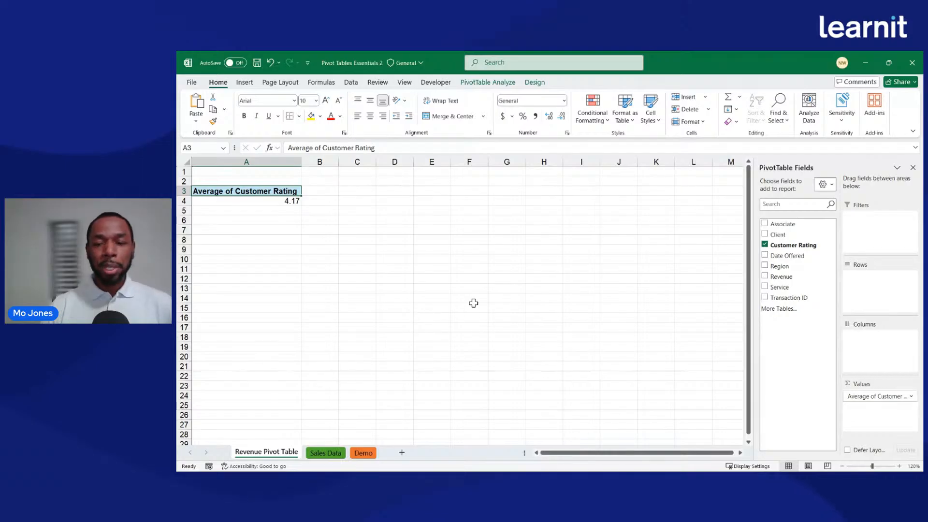
Break the average customer rating down with Client in the PivotTable's rows and Region in its columns
click(764, 265)
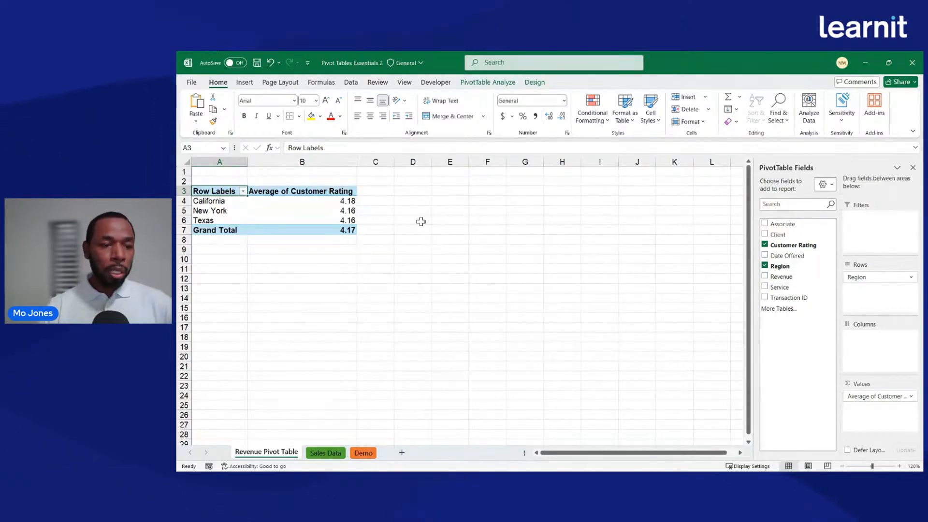
click(347, 201)
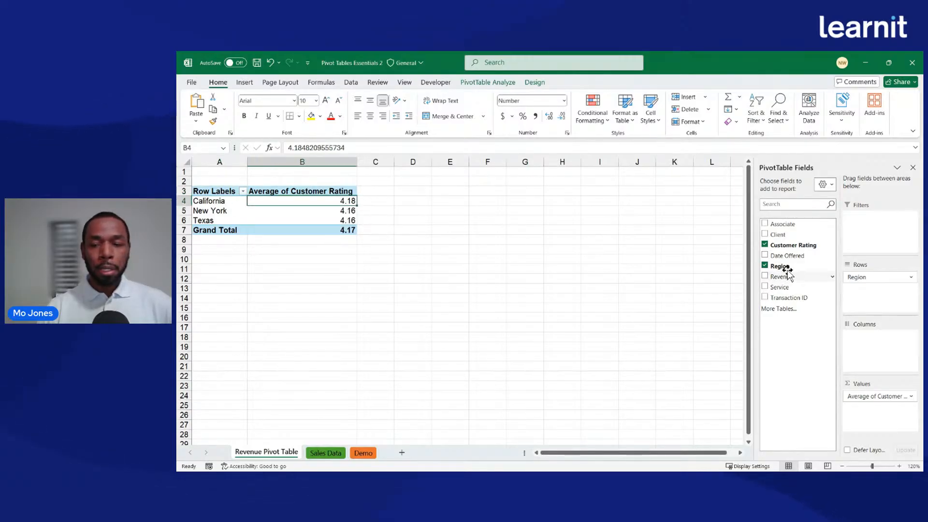
click(765, 234)
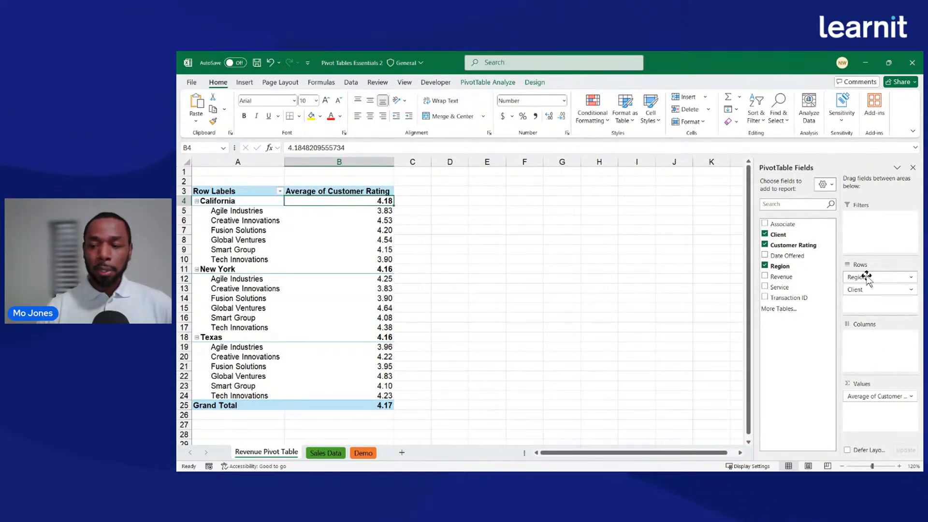
drag(866, 278, 869, 336)
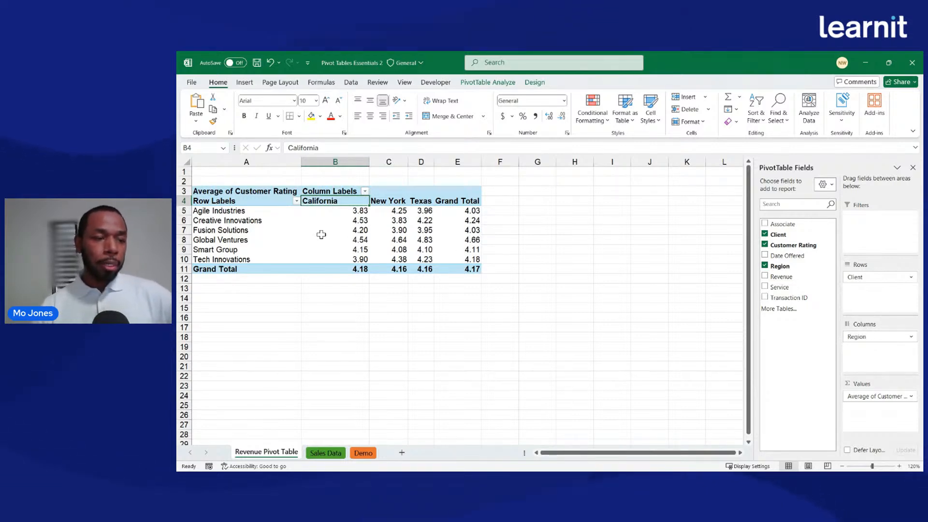
Examine the PivotTable's client rows and region columns, and recheck the questions on the Sales Data sheet
drag(236, 211, 229, 259)
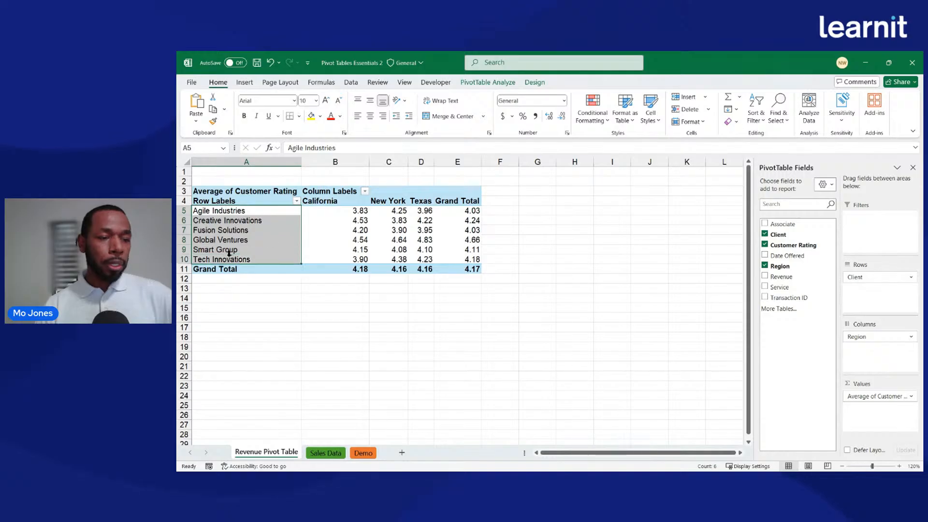
drag(334, 201, 429, 203)
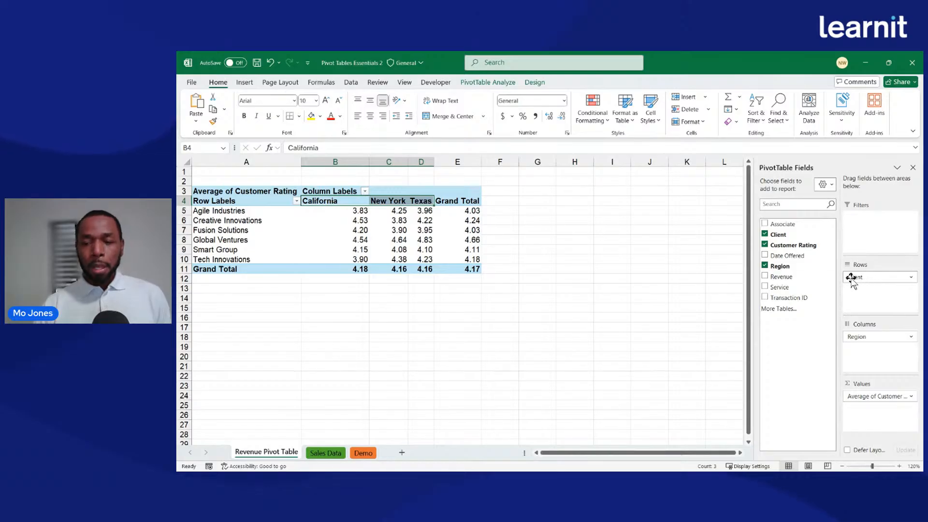
click(321, 452)
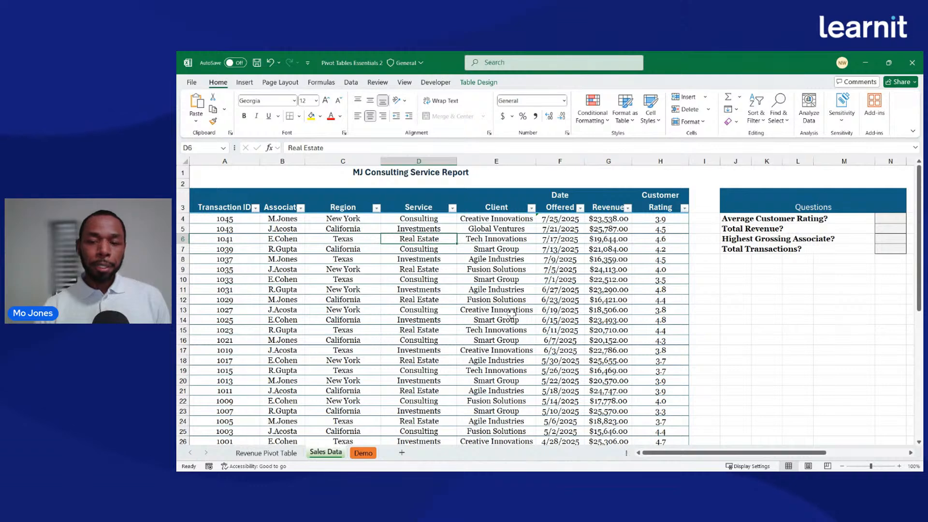
click(273, 453)
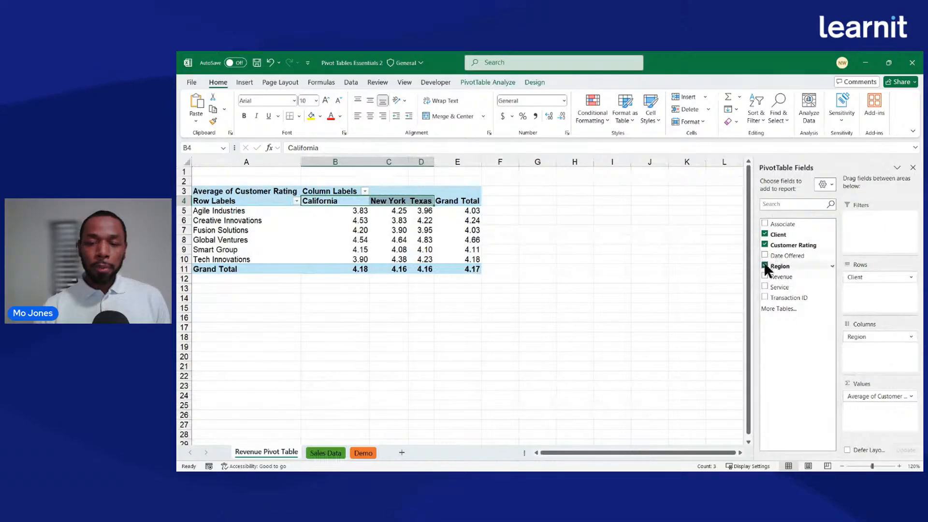
Clear Region, Customer Rating and Client from the PivotTable and add Revenue as the summed value
click(765, 266)
click(765, 245)
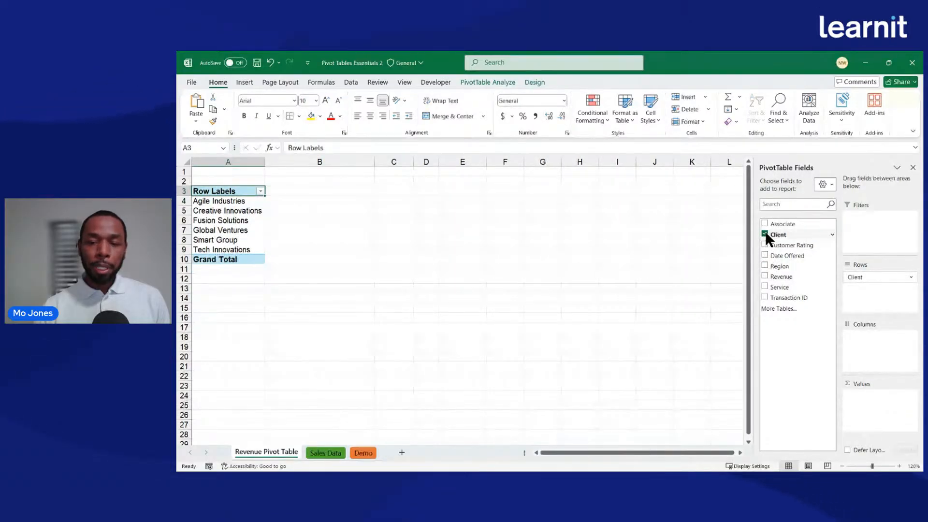
click(765, 234)
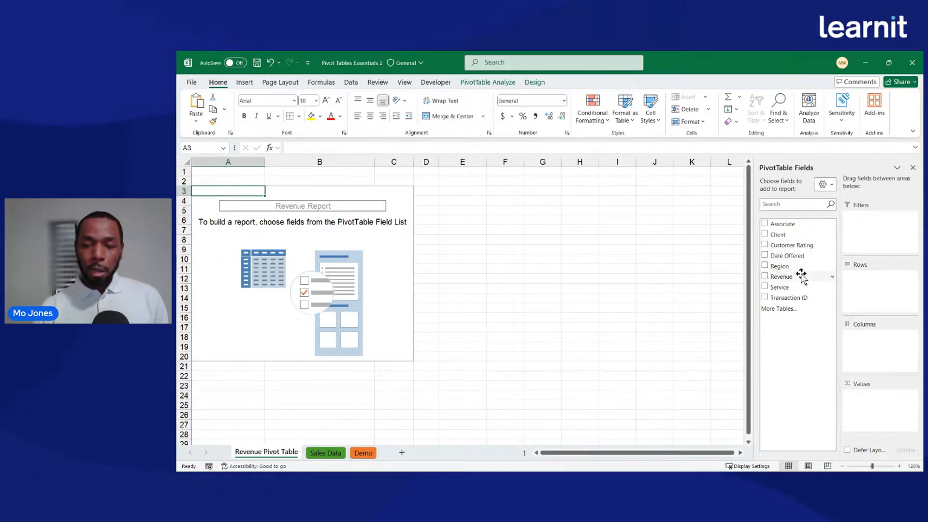
click(764, 274)
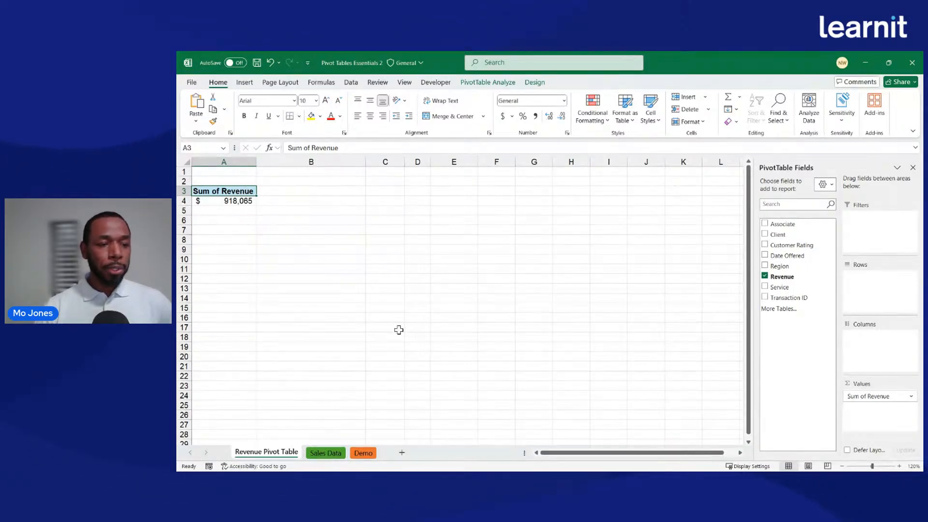
Enter 4.17 as the answer to Average Customer Rating in cell N4 of the Sales Data sheet
click(329, 453)
click(883, 219)
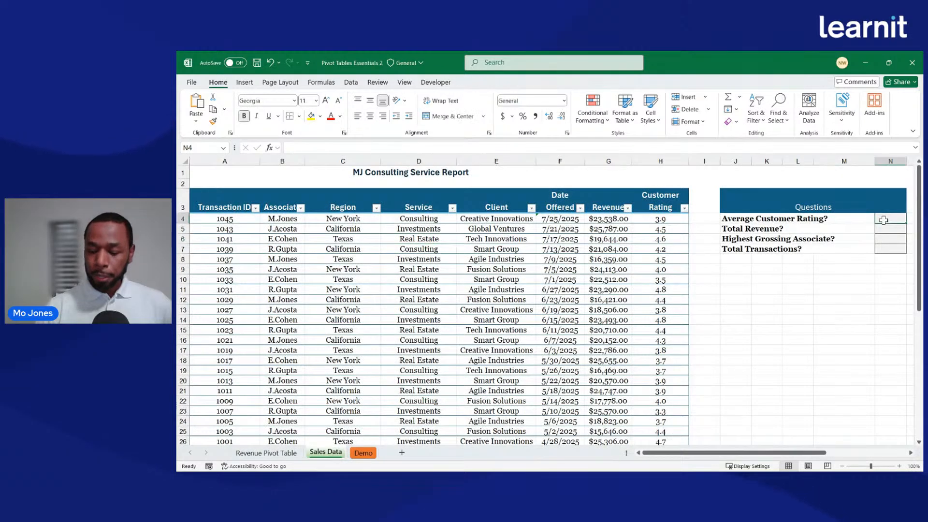
text(4.17)
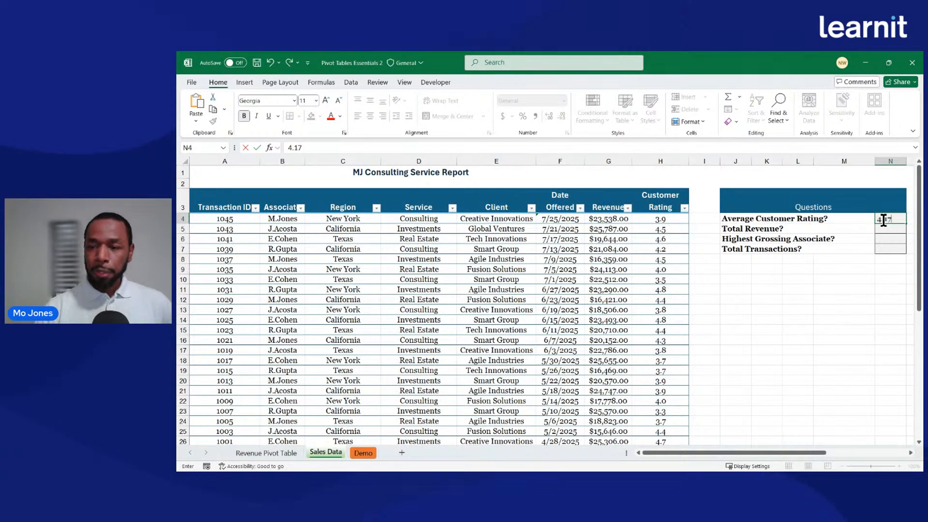
key(Return)
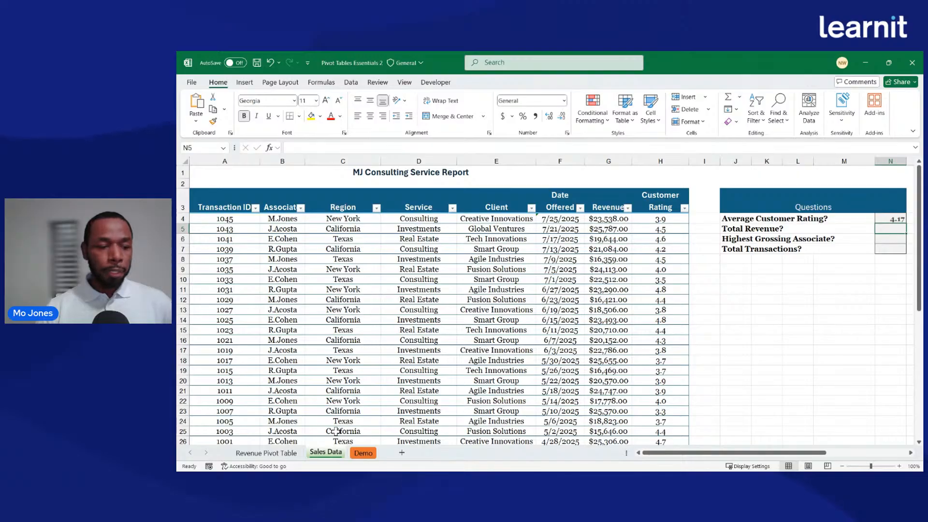
Try to copy the PivotTable's summed revenue into the Total Revenue answer cell on the Sales Data sheet
click(273, 453)
click(236, 201)
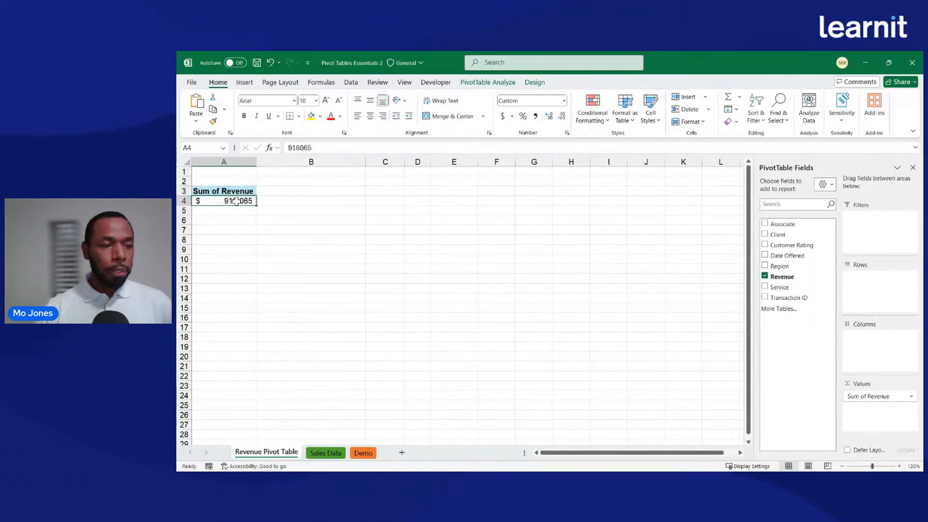
right_click(237, 201)
click(264, 226)
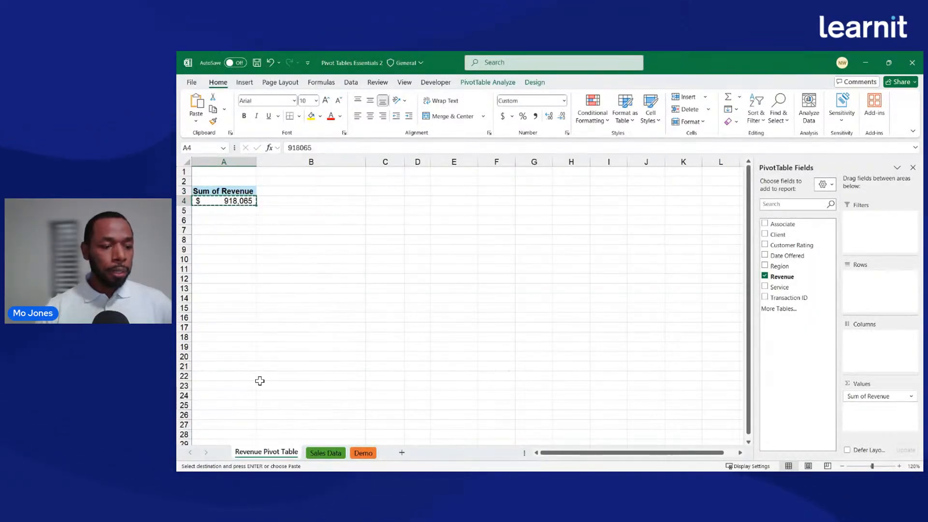
click(326, 452)
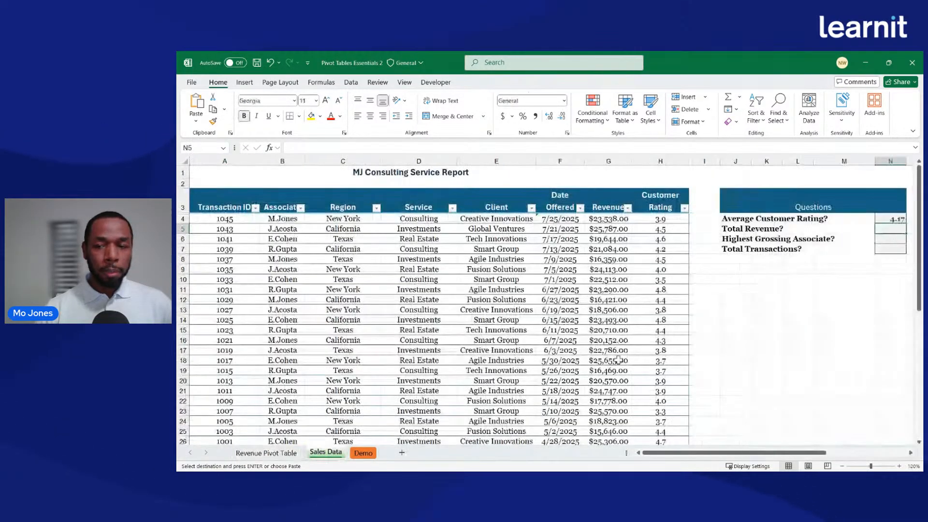
right_click(891, 230)
click(820, 229)
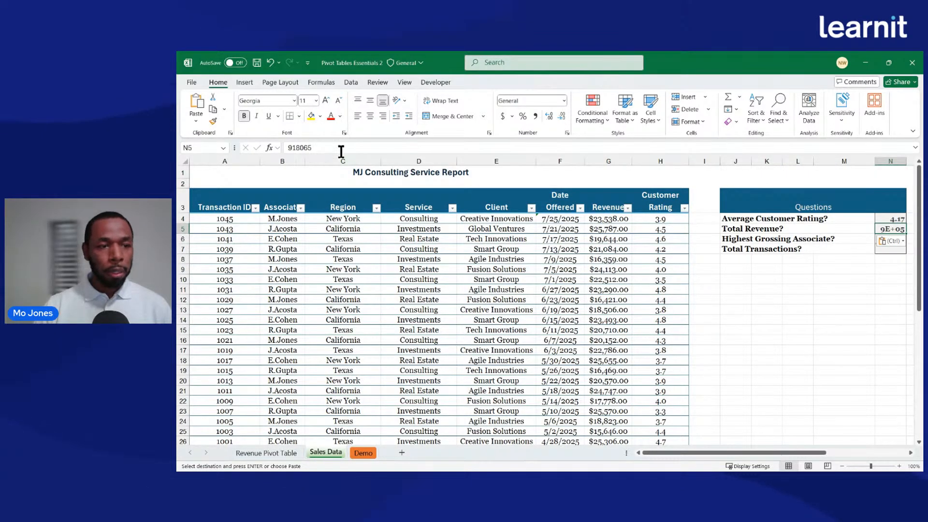
Undo the paste in the Total Revenue answer cell N5
key(ctrl)
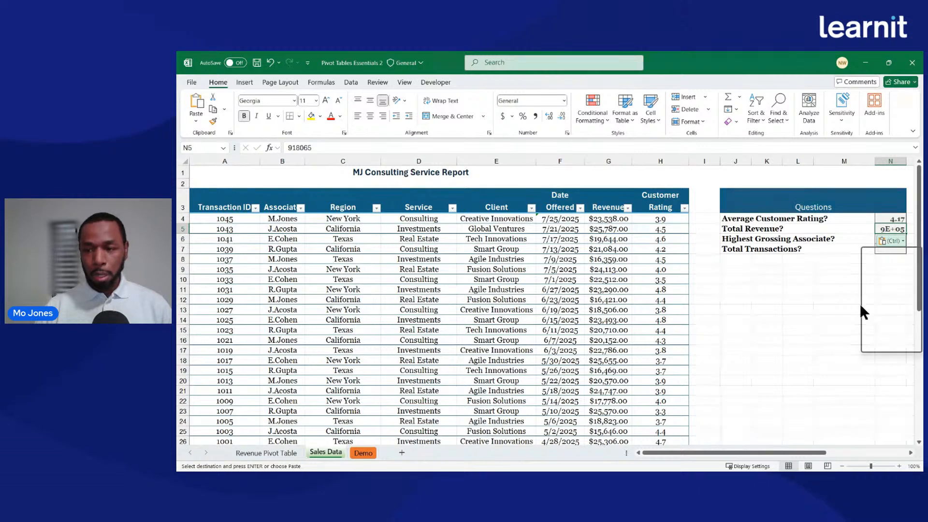
click(832, 292)
key(ctrl+1)
key(ctrl+z)
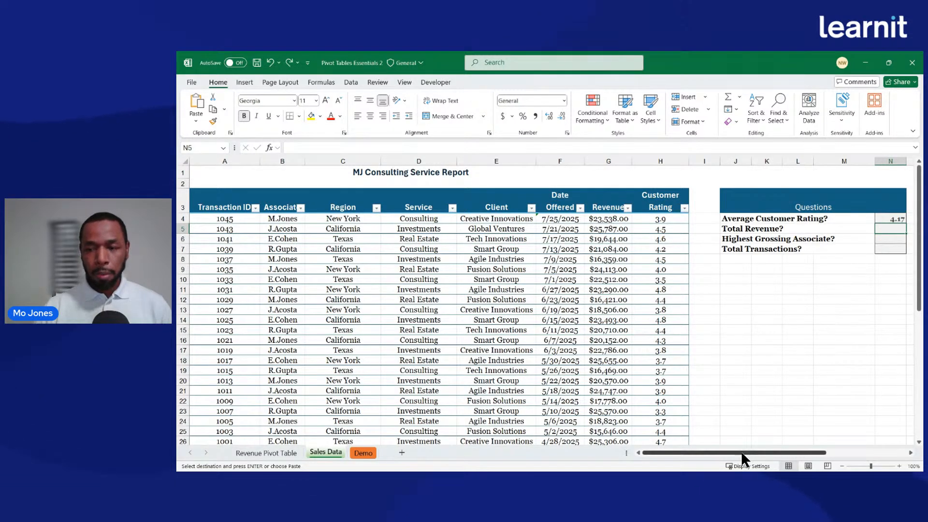
drag(740, 451, 678, 437)
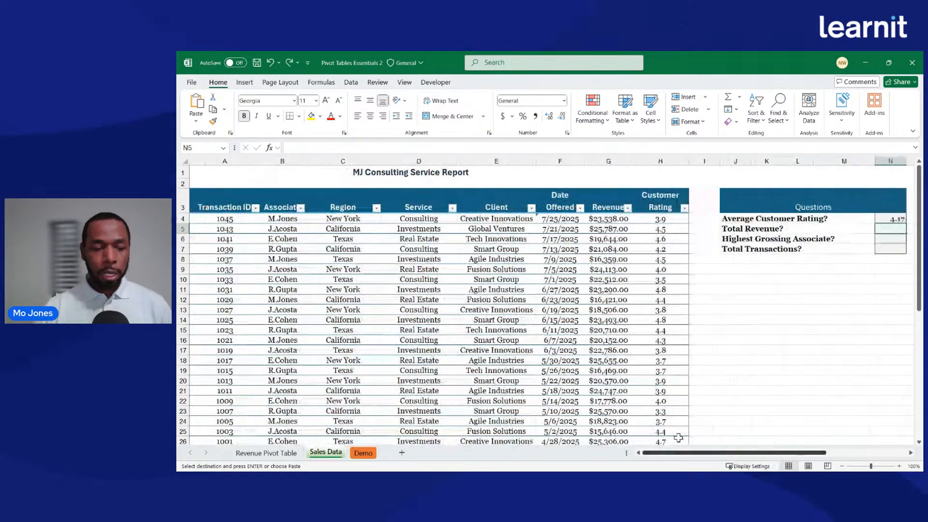
Break the summed revenue down by Associate in the rows of the PivotTable on the Revenue Pivot Table sheet
click(279, 453)
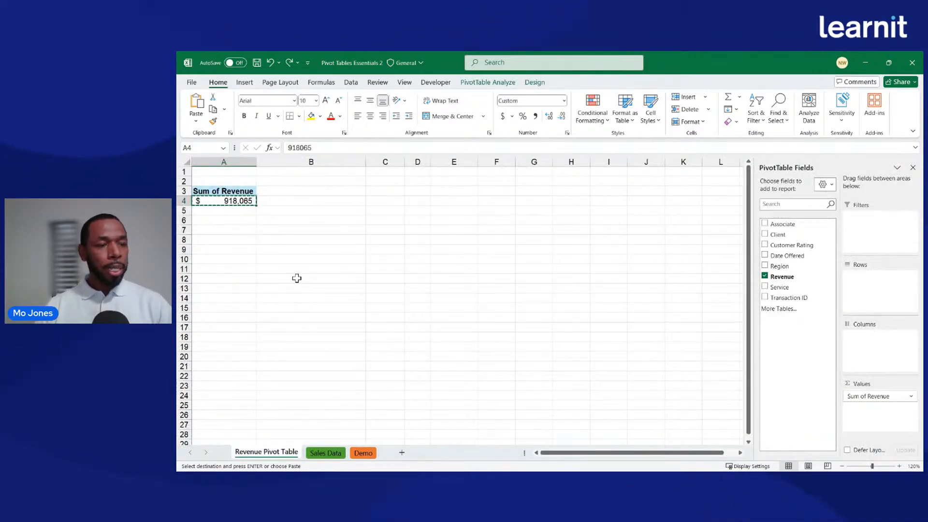
key(Escape)
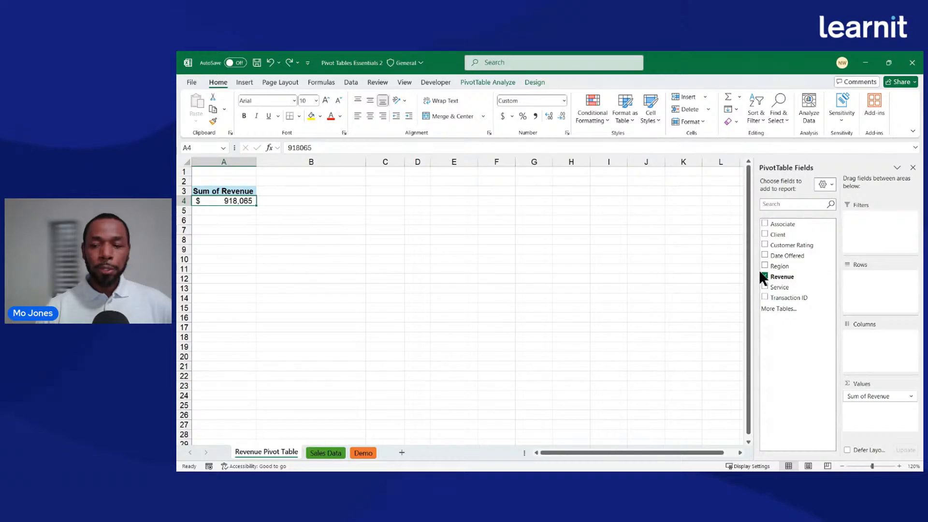
click(766, 223)
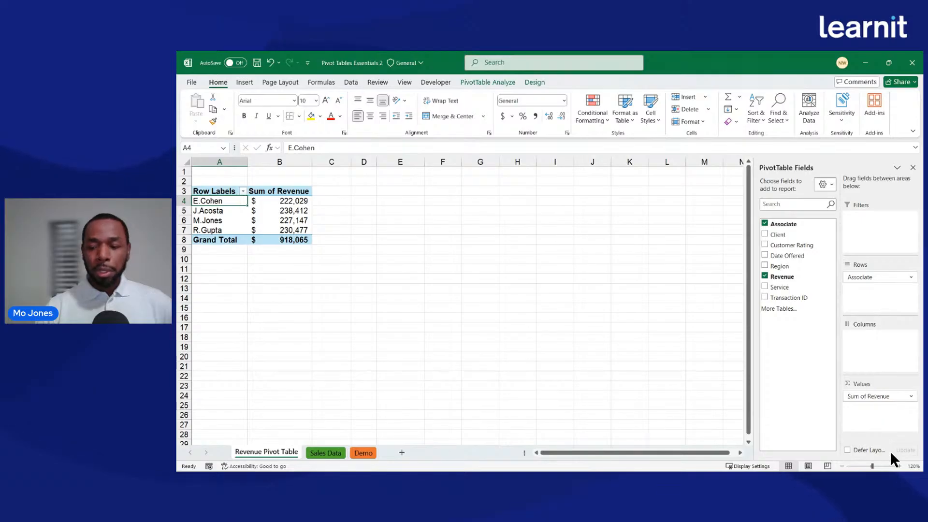
click(899, 467)
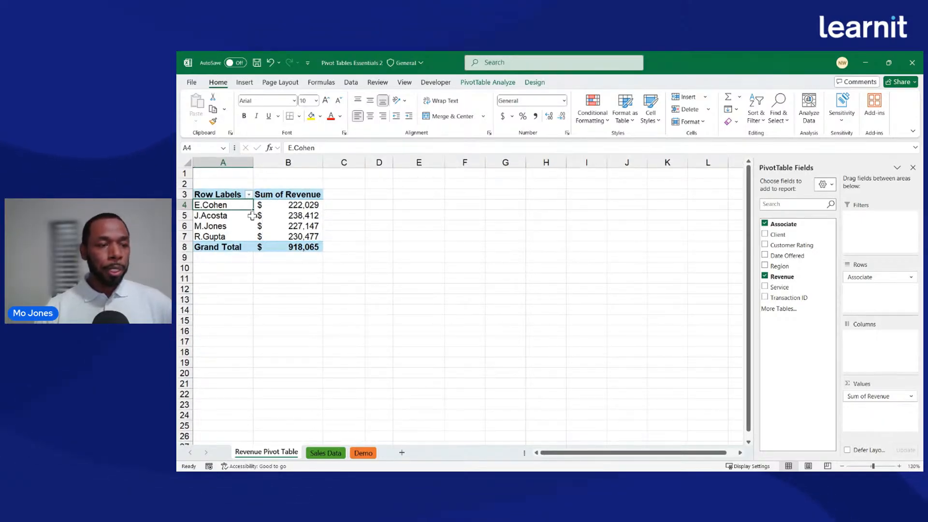
Sort the associates by summed revenue from largest to smallest and recheck the questions on the Sales Data sheet
click(300, 205)
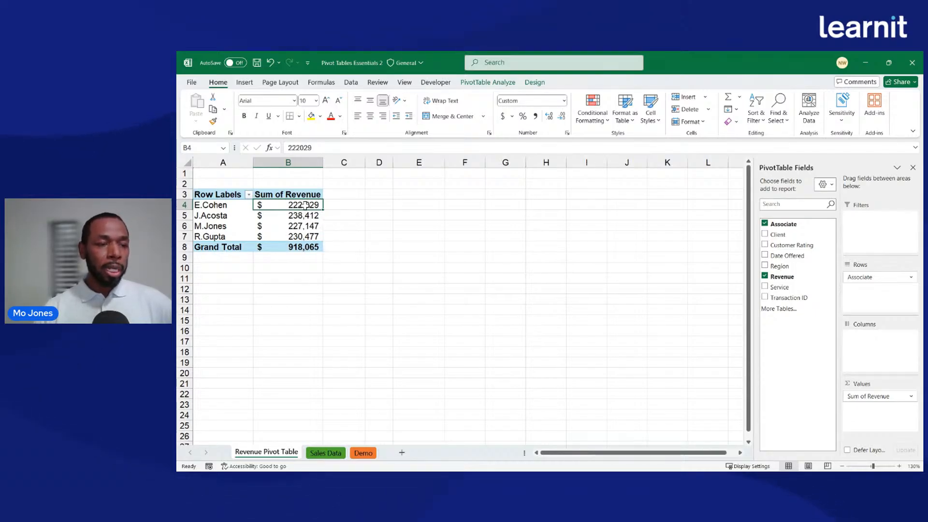
click(352, 81)
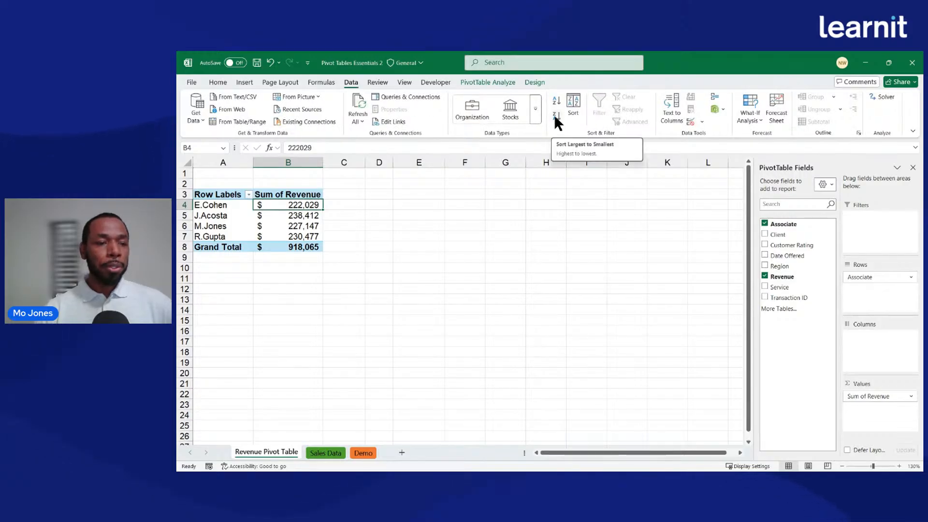
click(555, 115)
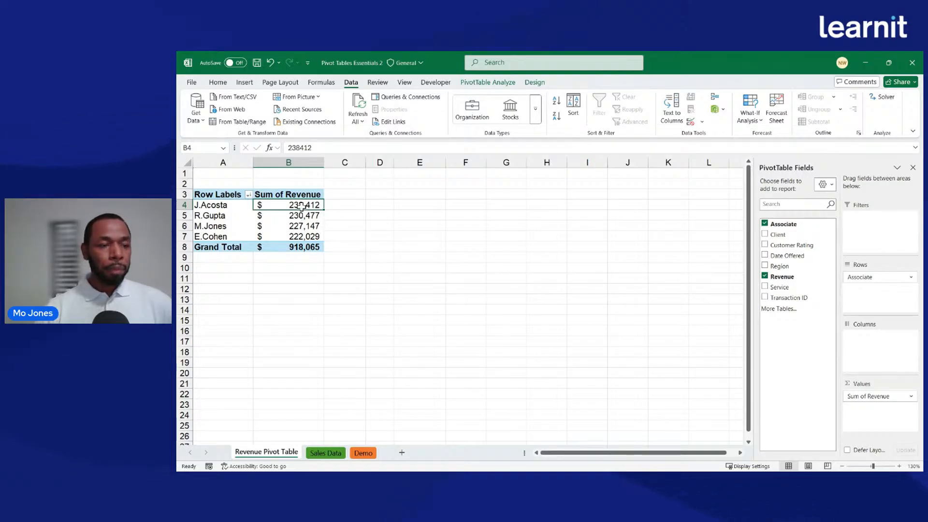
click(325, 453)
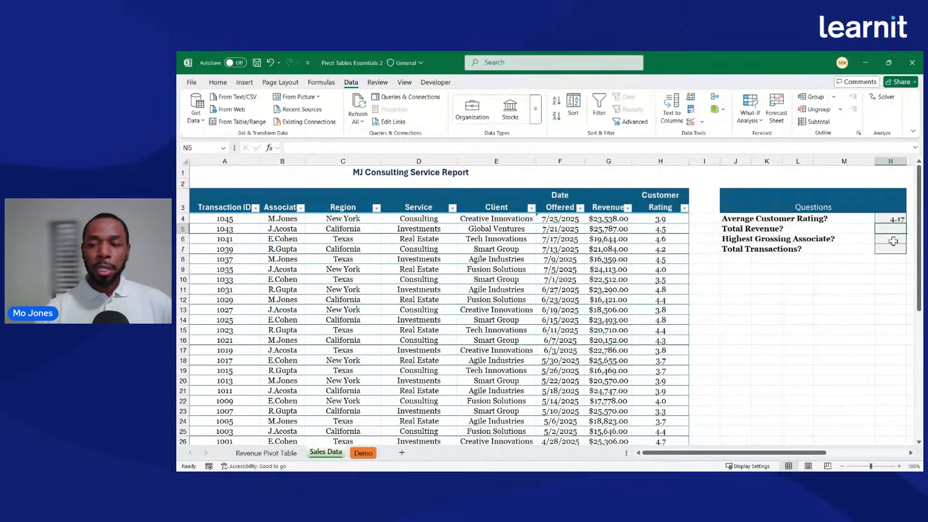
click(266, 453)
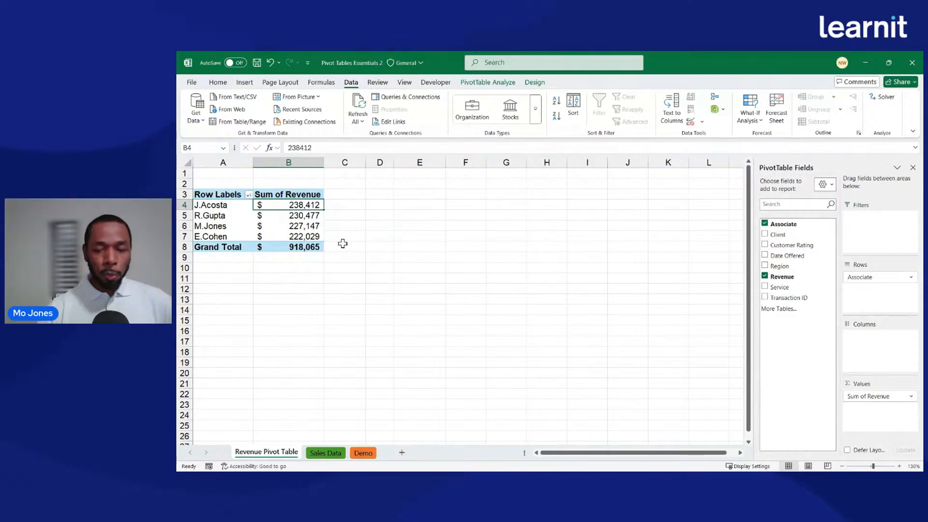
Nest Region under Associate in the PivotTable's rows and collapse the region details of every associate except the first
click(765, 266)
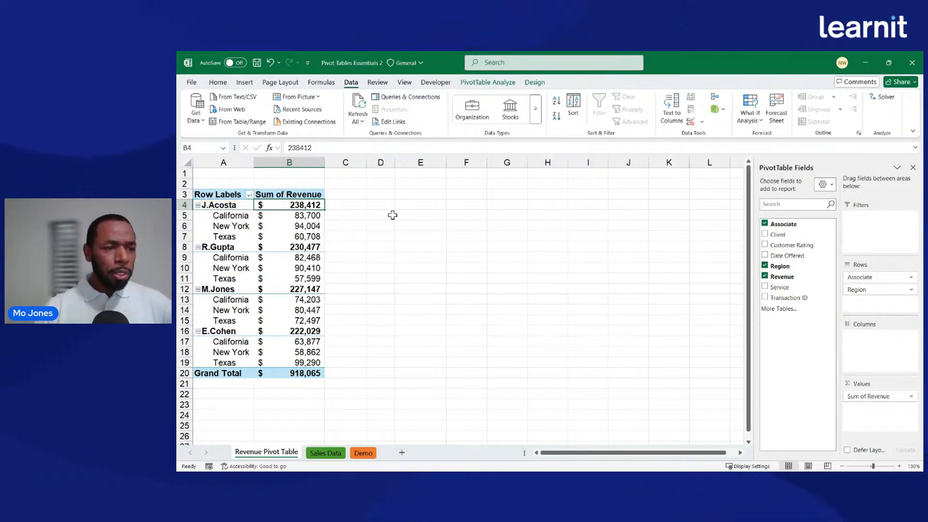
click(198, 205)
click(197, 215)
click(197, 226)
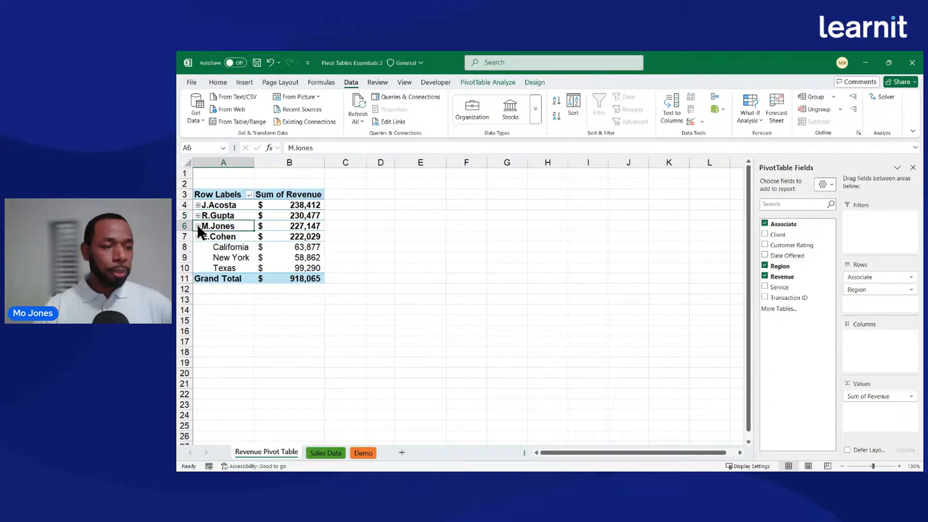
click(198, 237)
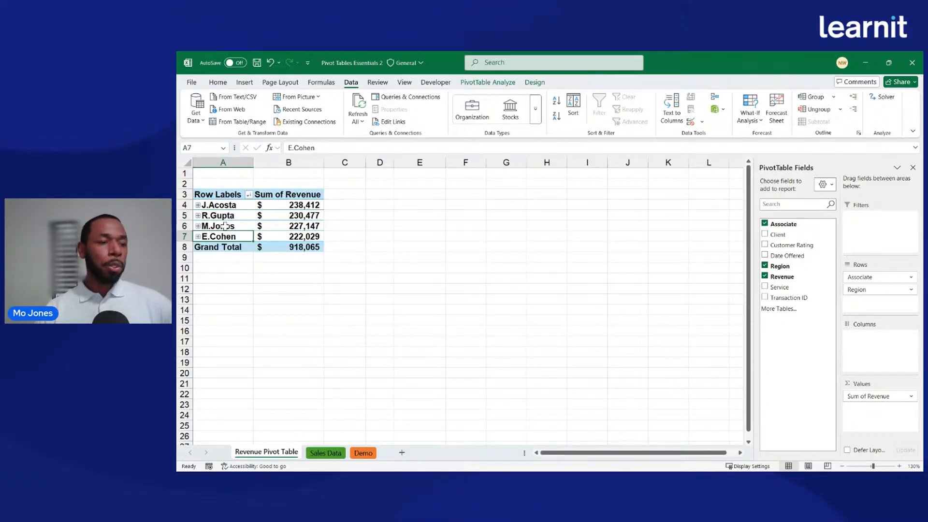
click(197, 206)
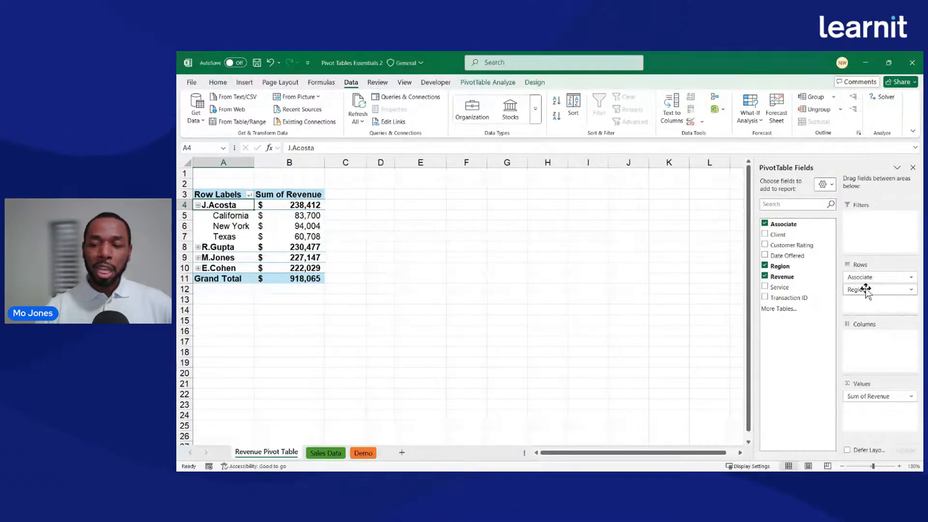
Try Region in the PivotTable's columns, and return it to the rows beneath Associate
drag(876, 290, 878, 341)
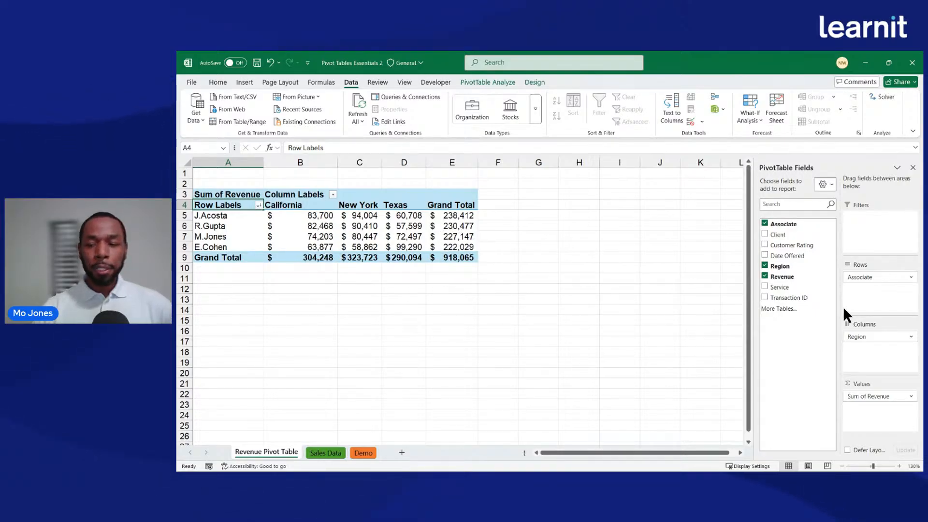
drag(869, 337, 872, 309)
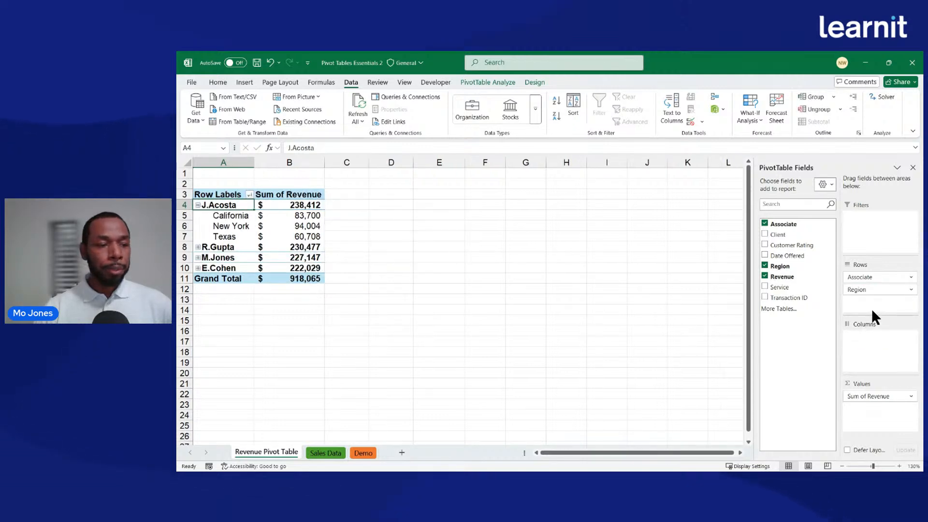
Expand the region details of the three remaining collapsed associates in the PivotTable
click(198, 247)
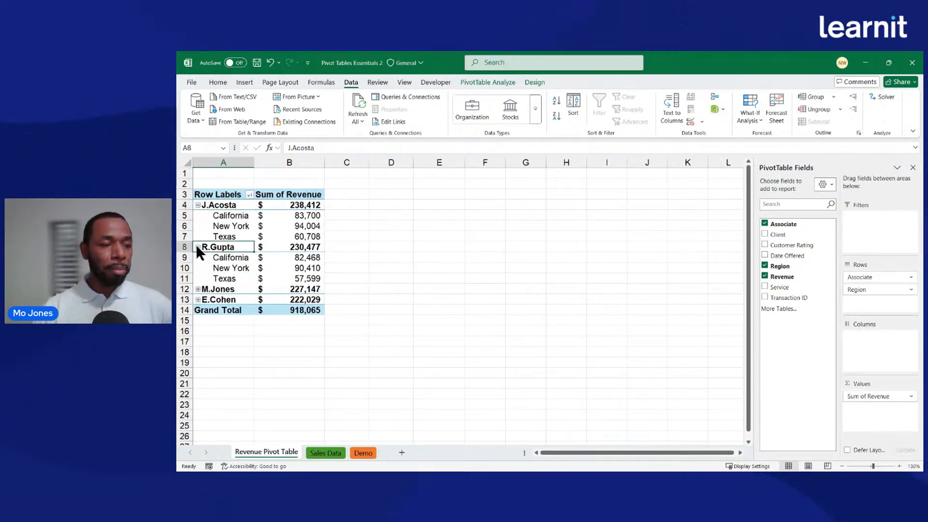
click(198, 289)
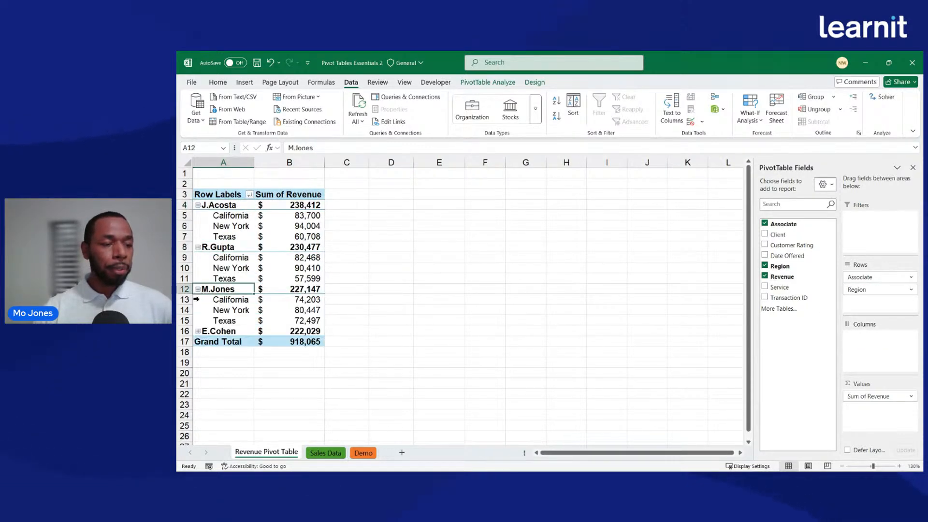
click(198, 331)
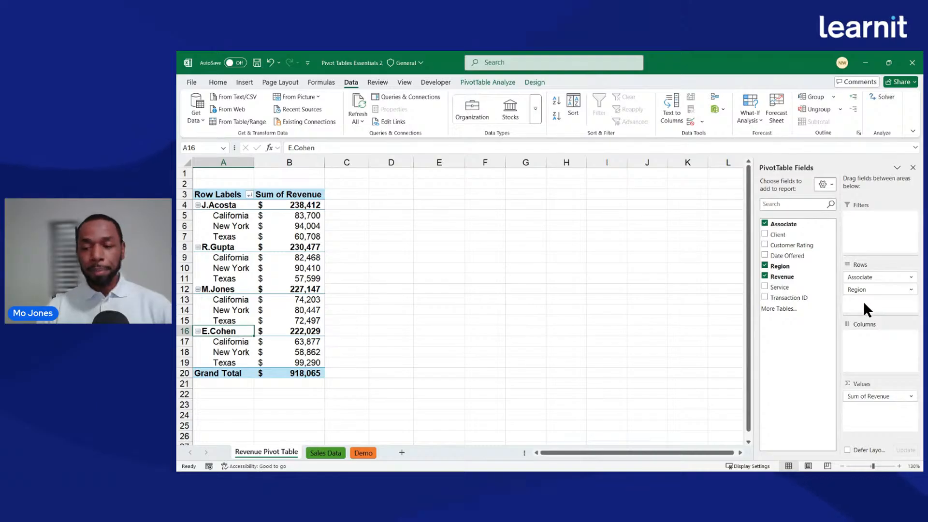
Move Region above Associate in the PivotTable's rows and select the first associate's revenue under California
mouse_move(826, 278)
mouse_down()
mouse_move(837, 276)
mouse_move(840, 296)
mouse_up()
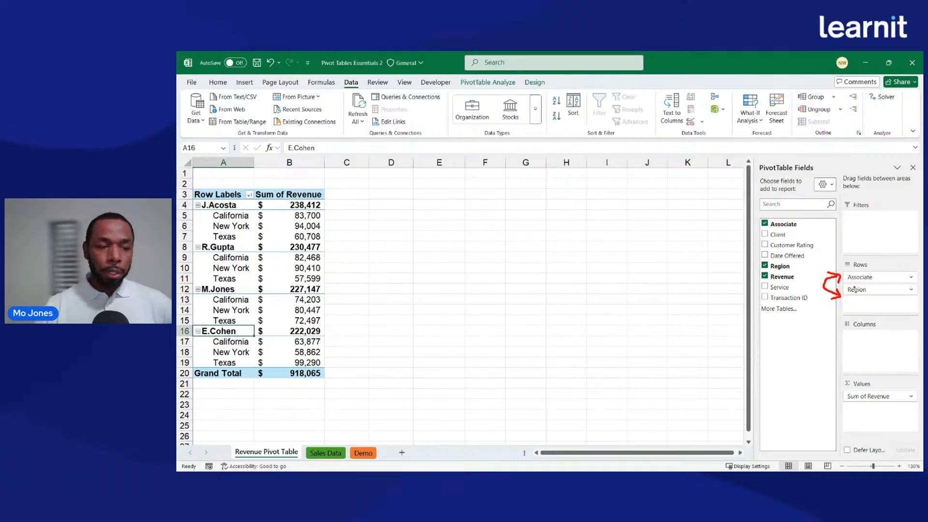
key(Escape)
drag(860, 289, 872, 282)
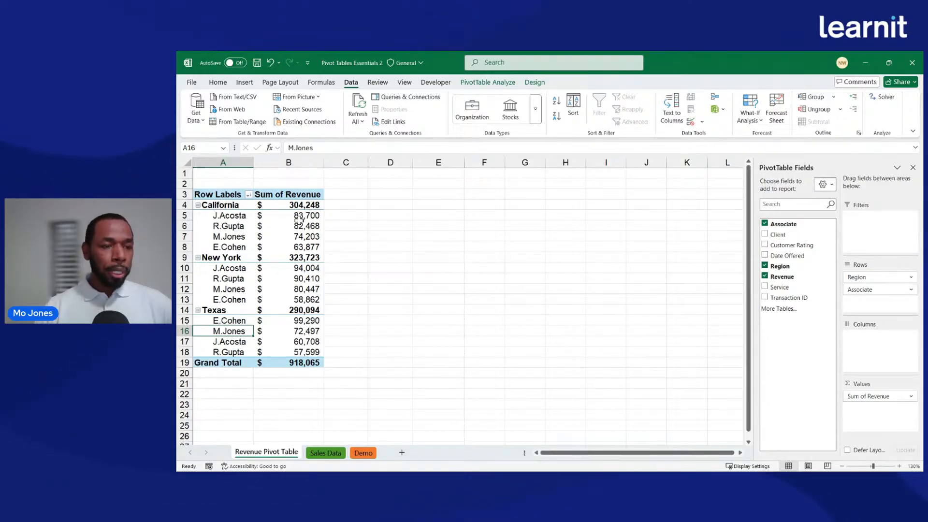
mouse_move(298, 220)
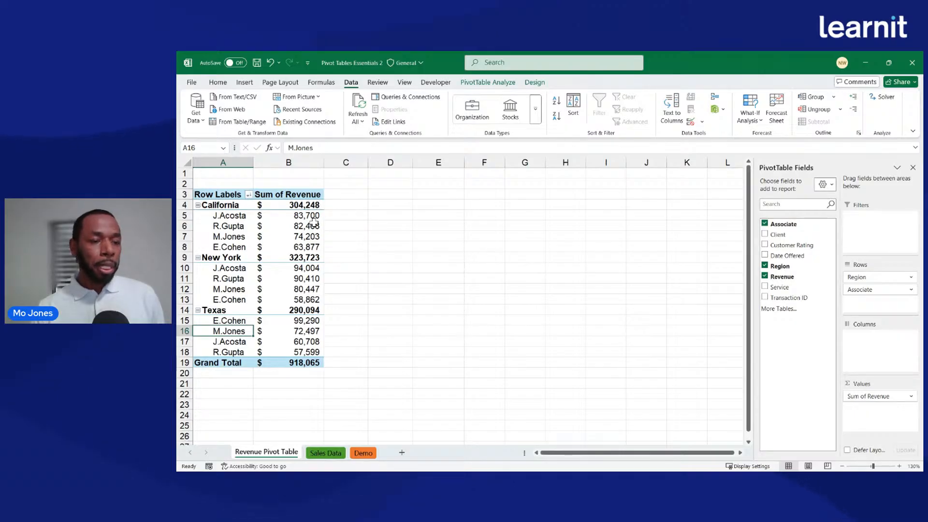
click(312, 218)
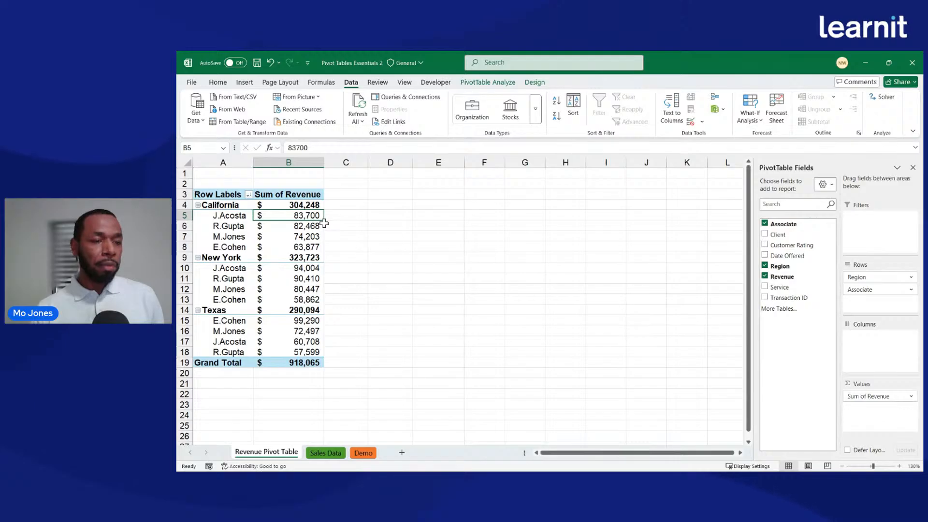
Move Region from the PivotTable's rows to its columns, keeping Associate in the rows
click(309, 246)
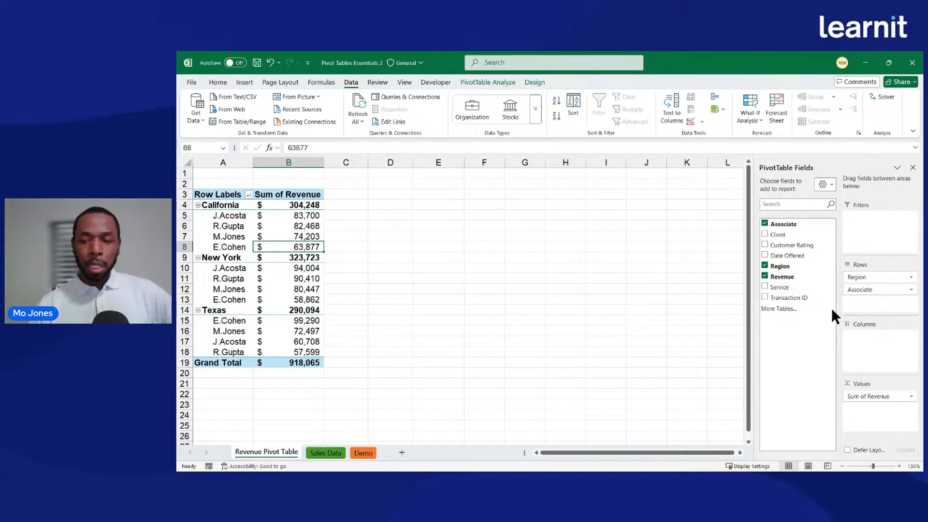
drag(869, 279, 870, 334)
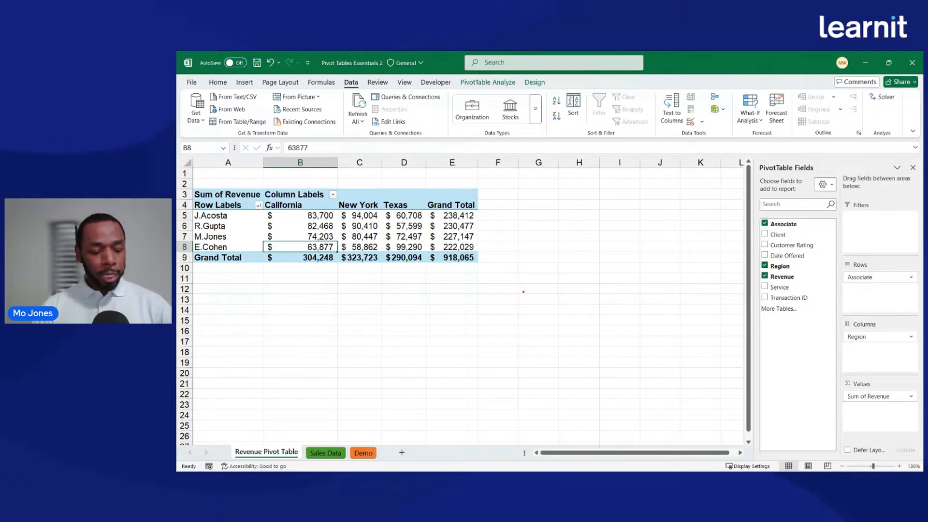
text(k)
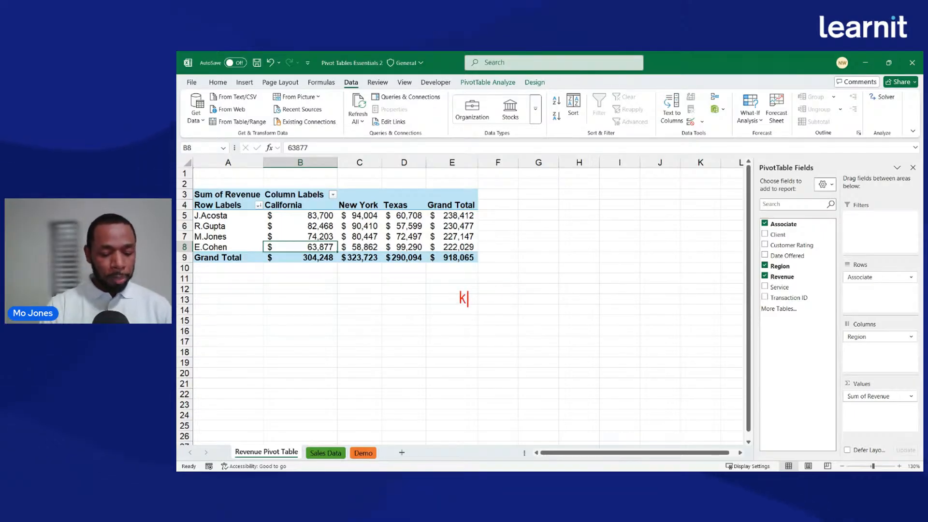
text(eep it)
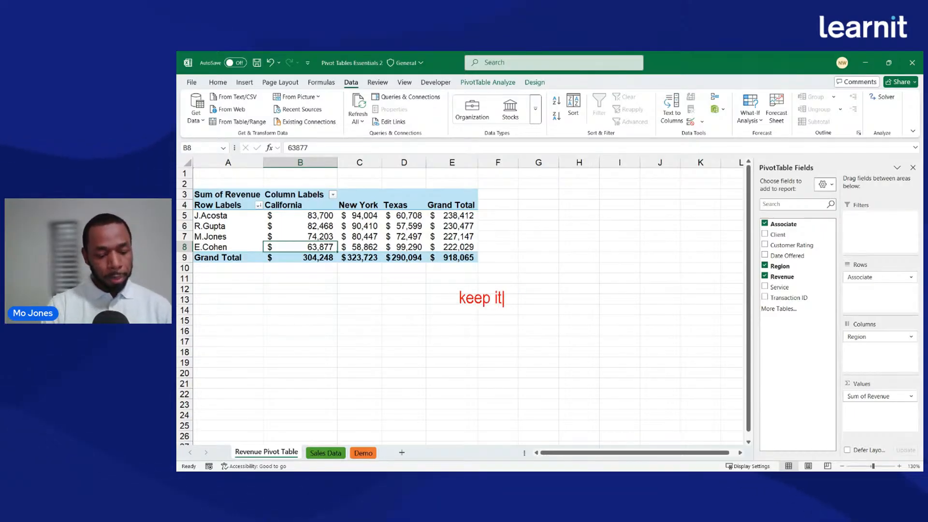
text( simple)
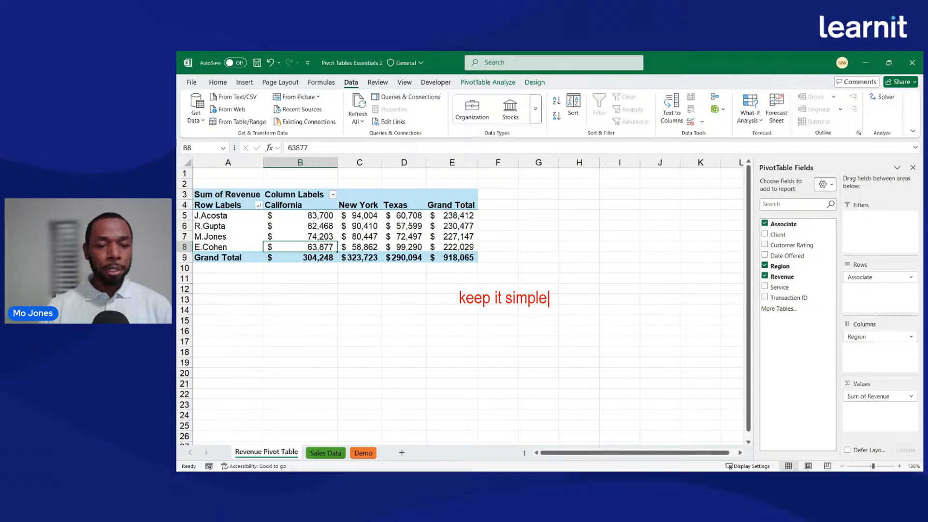
text(!)
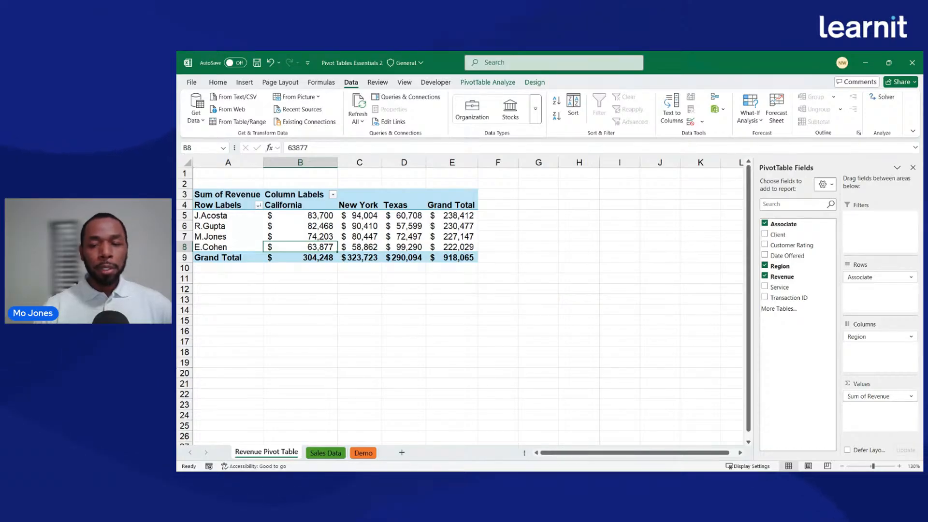
Add Client and Service to the PivotTable's rows beneath Associate and review the detailed breakdown
click(765, 234)
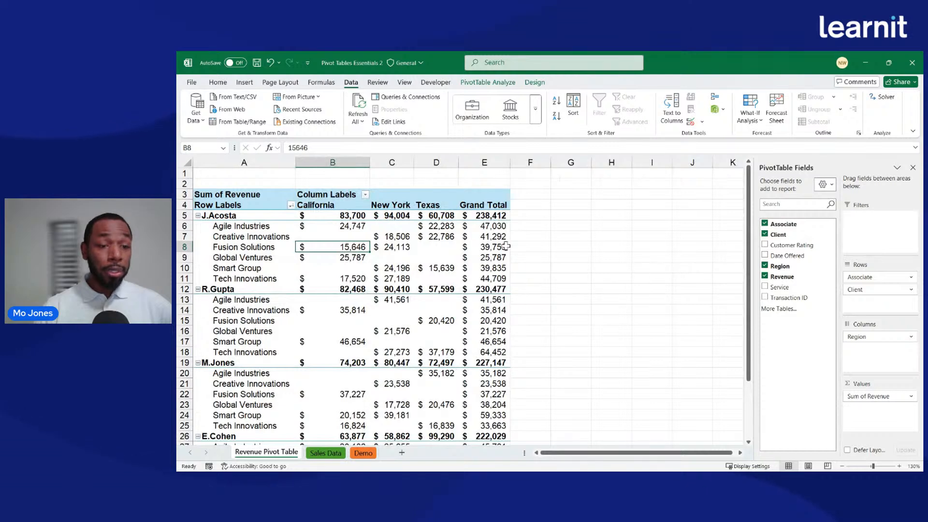
scroll(434, 268, down, 4)
scroll(435, 268, up, 4)
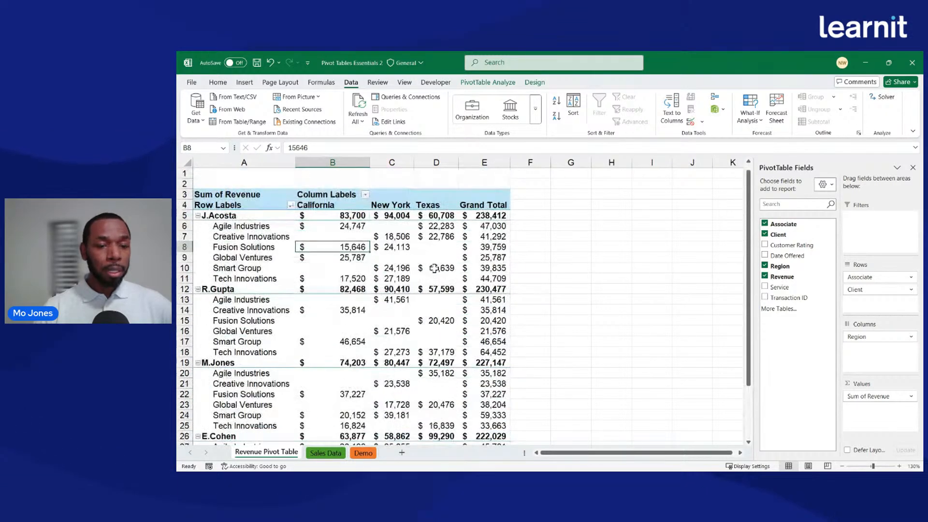
click(765, 286)
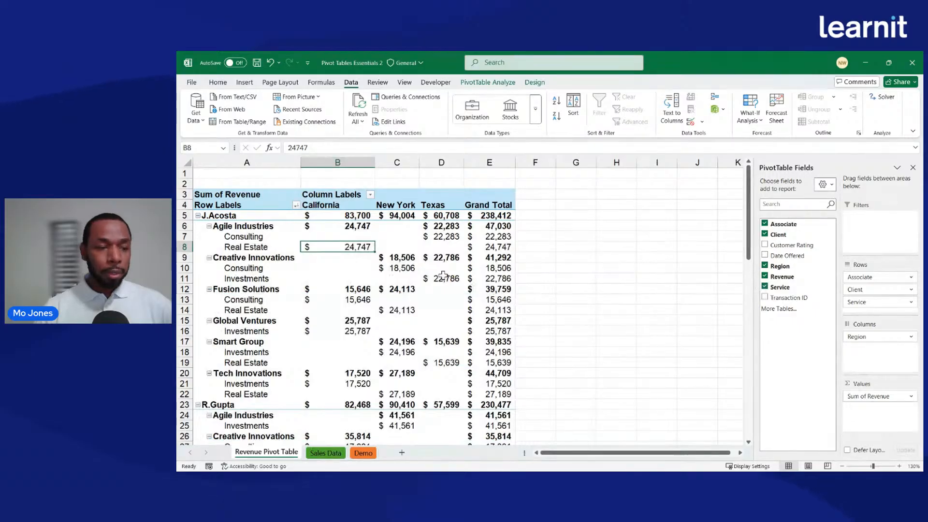
scroll(443, 275, down, 5)
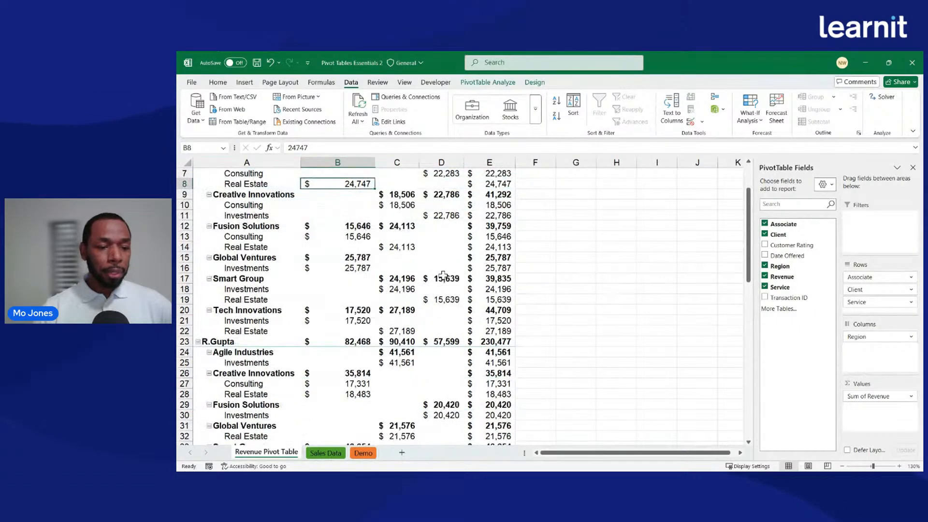
scroll(443, 275, down, 10)
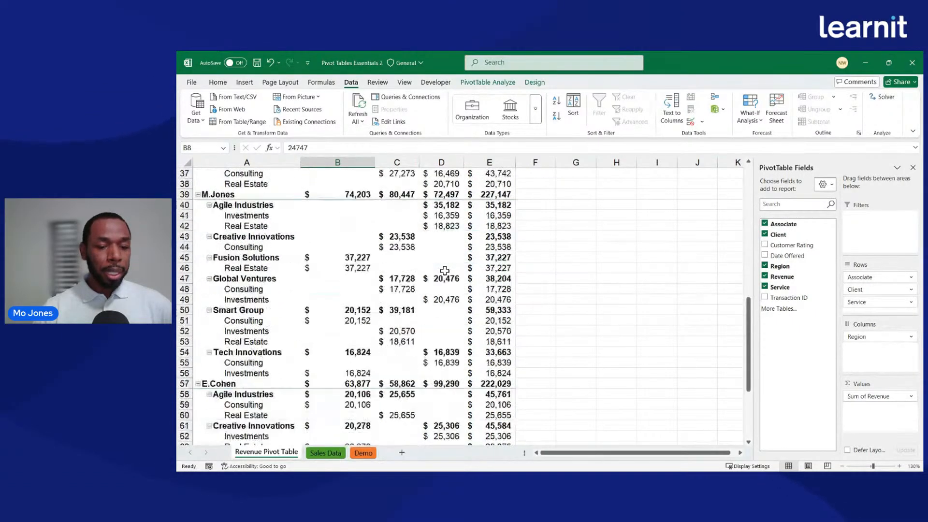
scroll(444, 270, down, 1)
scroll(445, 271, up, 9)
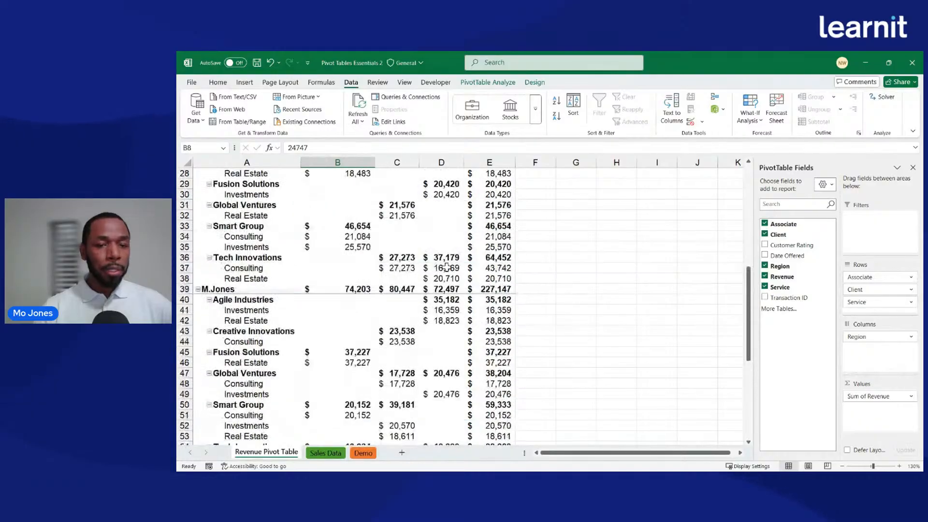
scroll(446, 267, up, 7)
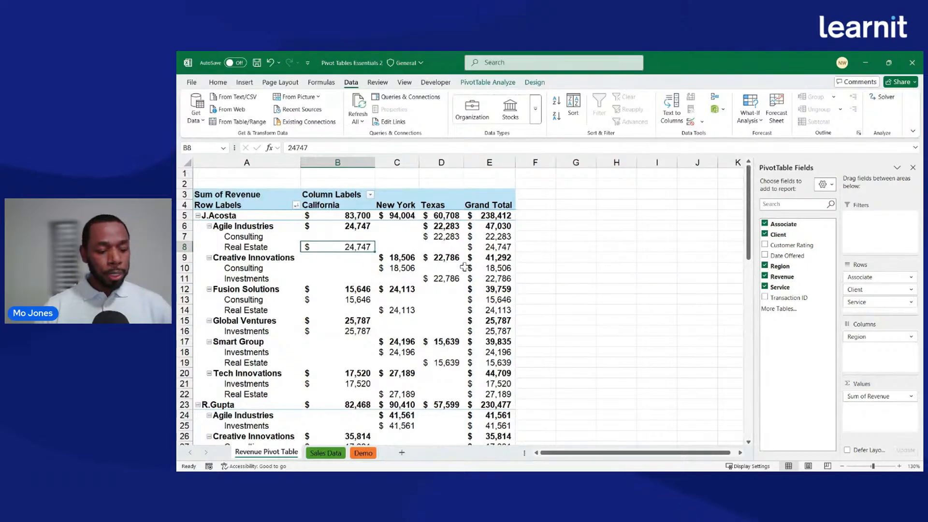
mouse_move(486, 268)
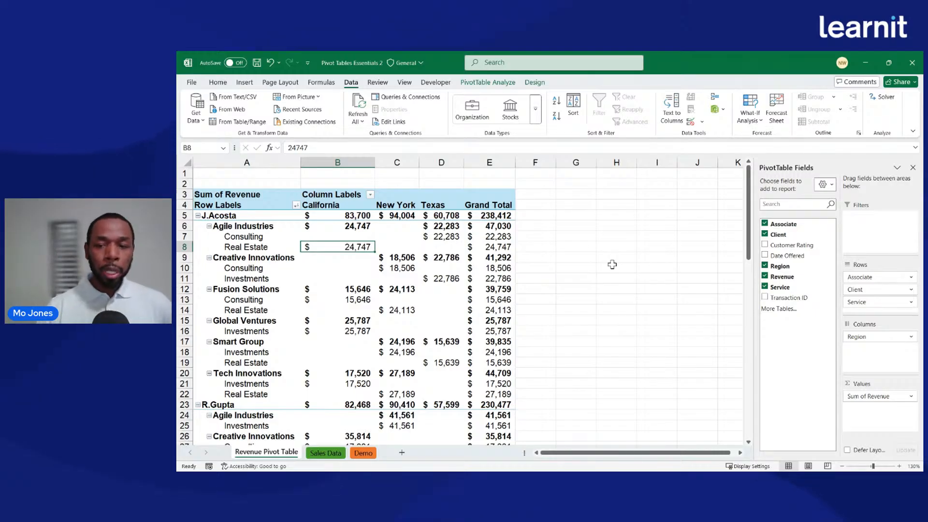
Look at the PivotTable insertion command for the Sales Data table and return to the Revenue Pivot Table sheet
click(324, 452)
click(438, 260)
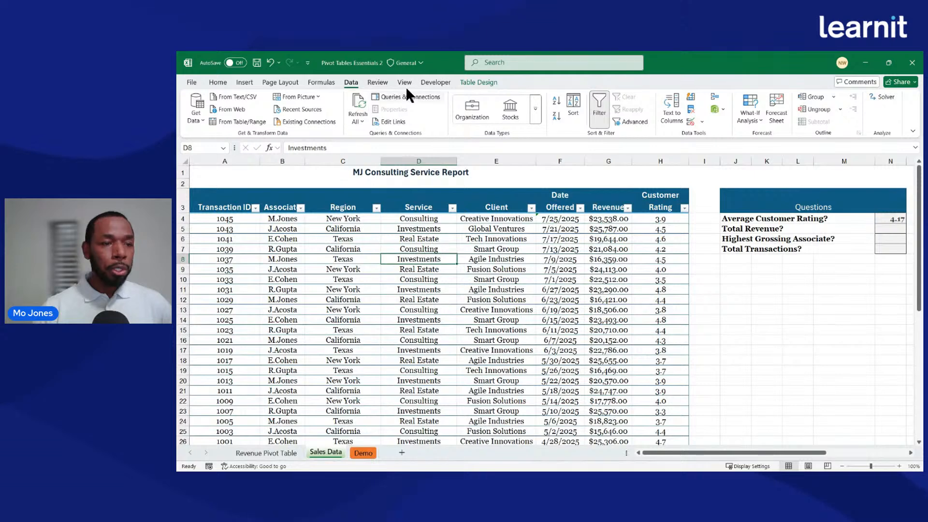
click(245, 83)
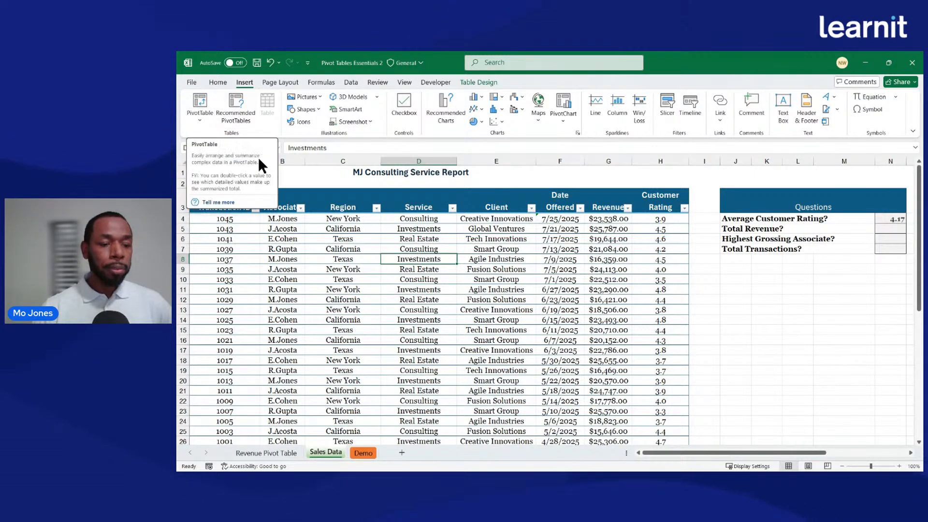
click(280, 452)
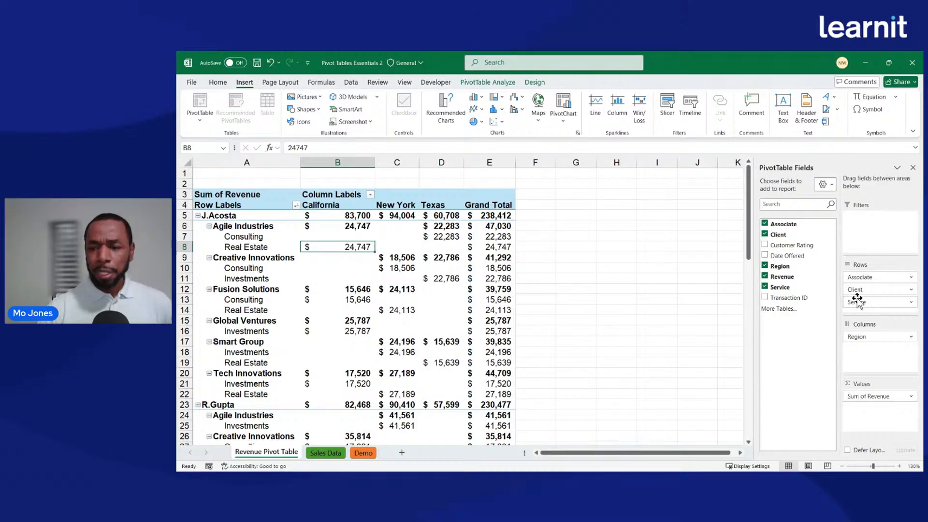
Remove Service and Client from the PivotTable's rows, leaving only Associate
drag(857, 301, 791, 266)
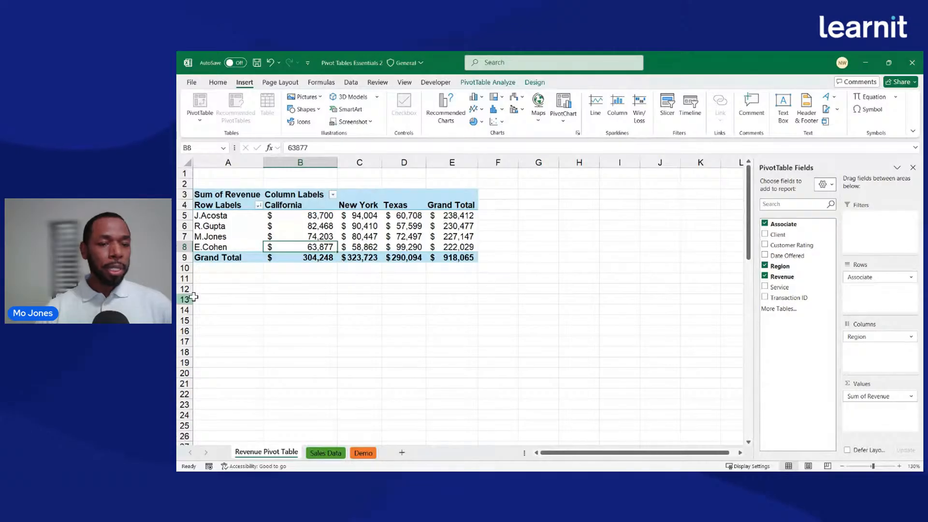
mouse_move(418, 241)
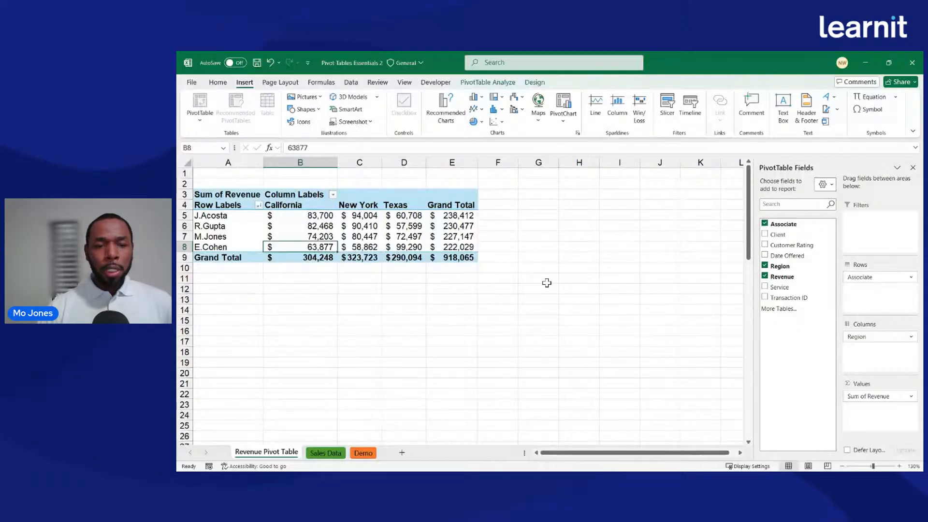
Enter the notes "Filtering" in cell H3 and "Slicers" in cell H4
click(583, 195)
text(Filtering)
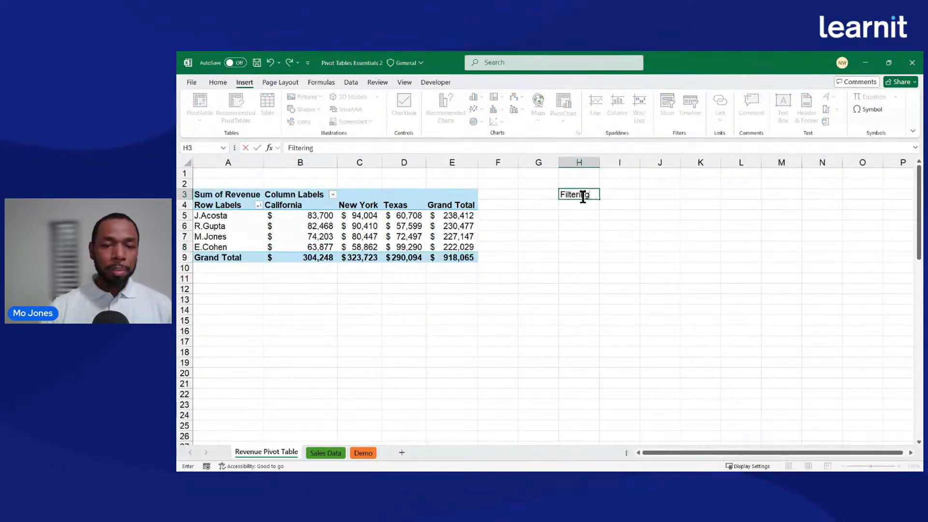
key(Return)
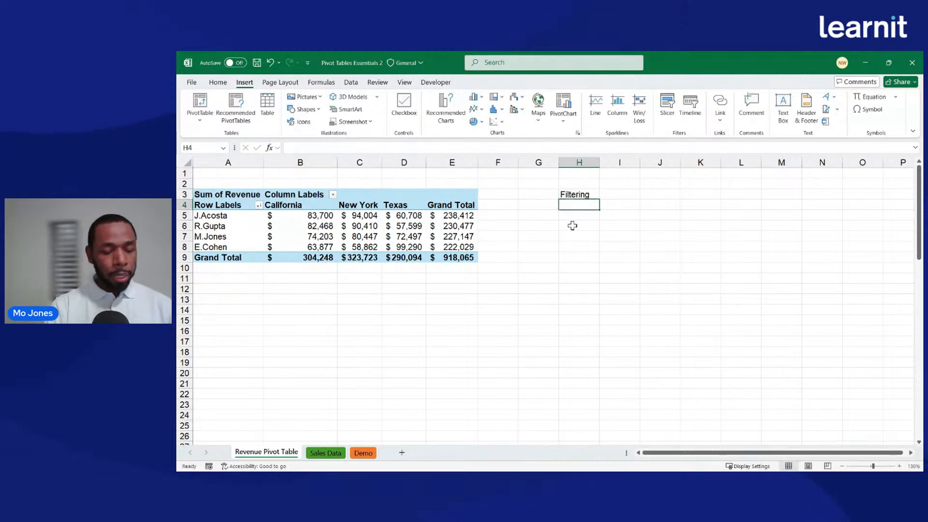
text(Slicers)
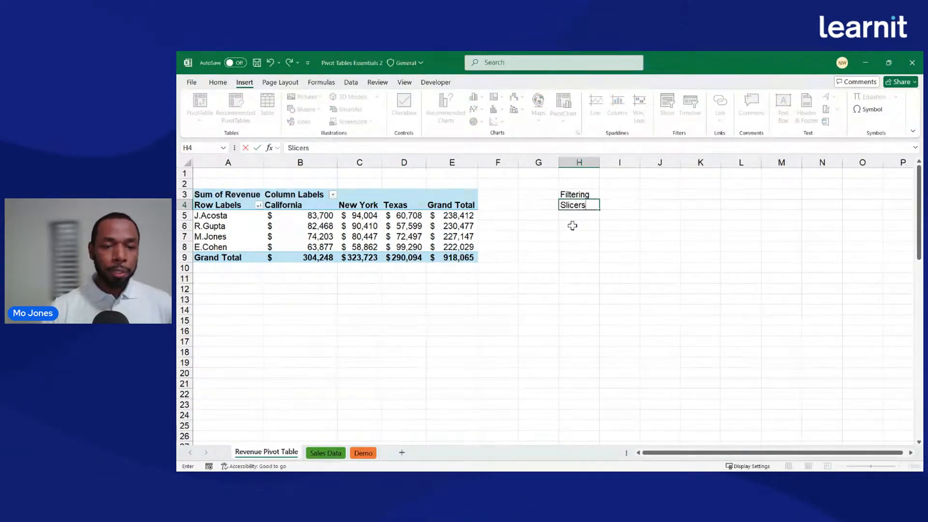
click(580, 268)
Add Client as a report filter of the PivotTable and filter it to Tech Innovations
click(419, 226)
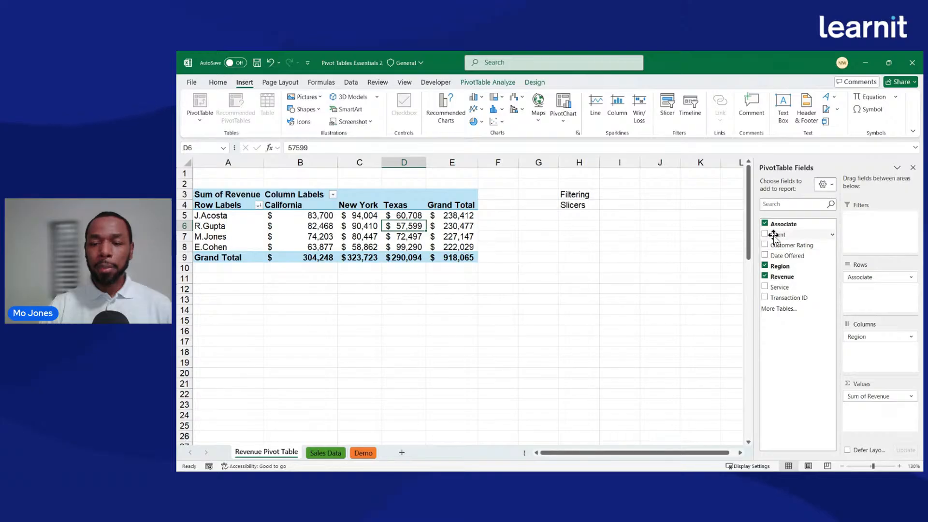
drag(778, 235, 874, 235)
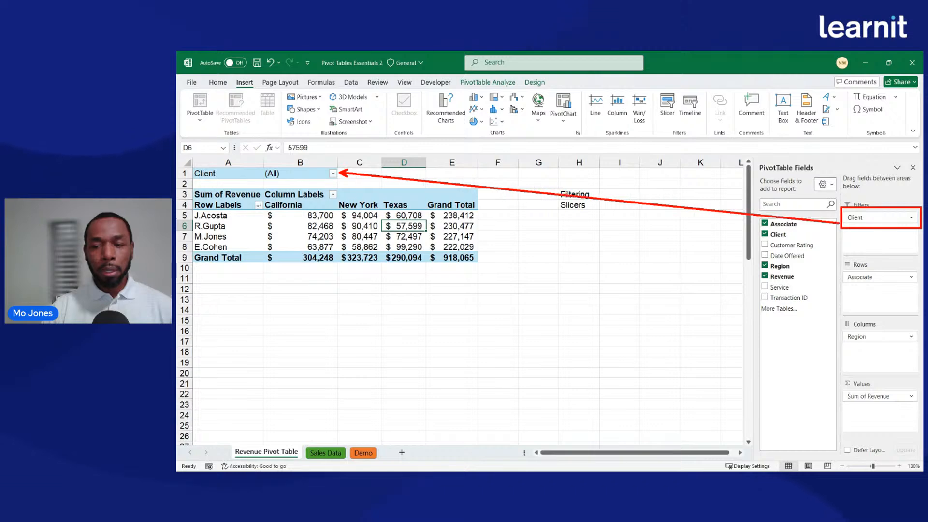
click(333, 173)
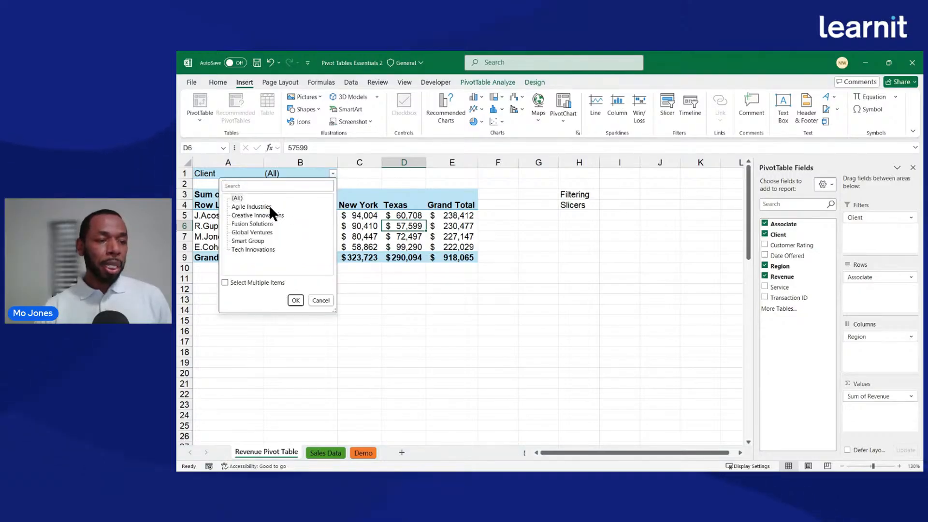
click(259, 248)
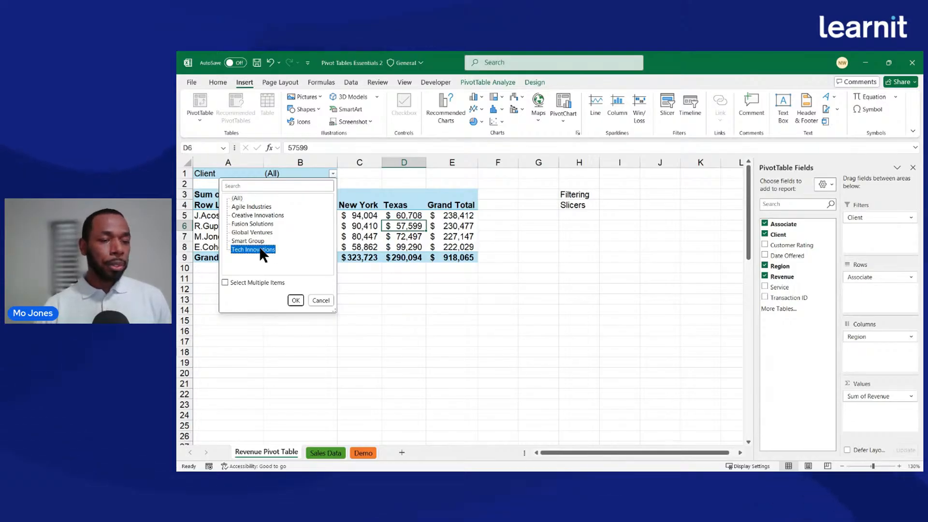
click(296, 299)
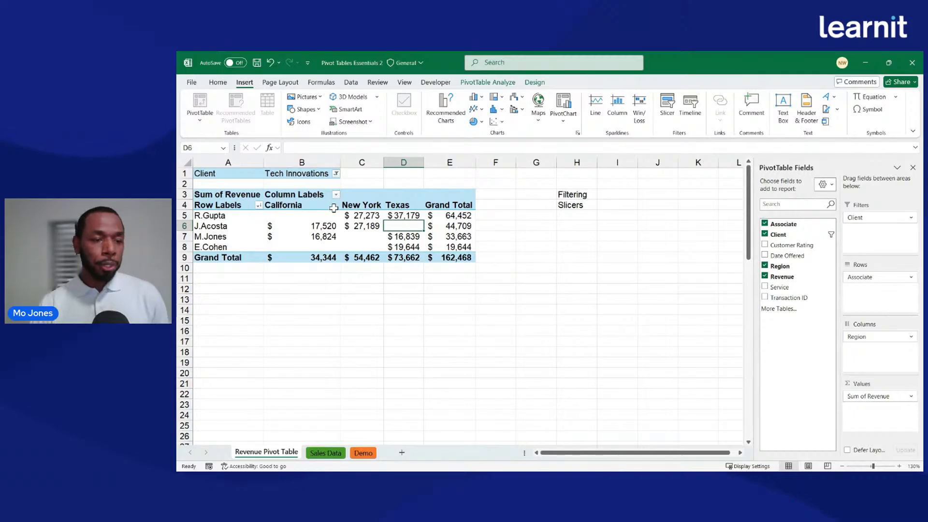
Examine the empty revenue cells under California, New York and Texas in the filtered PivotTable
click(279, 218)
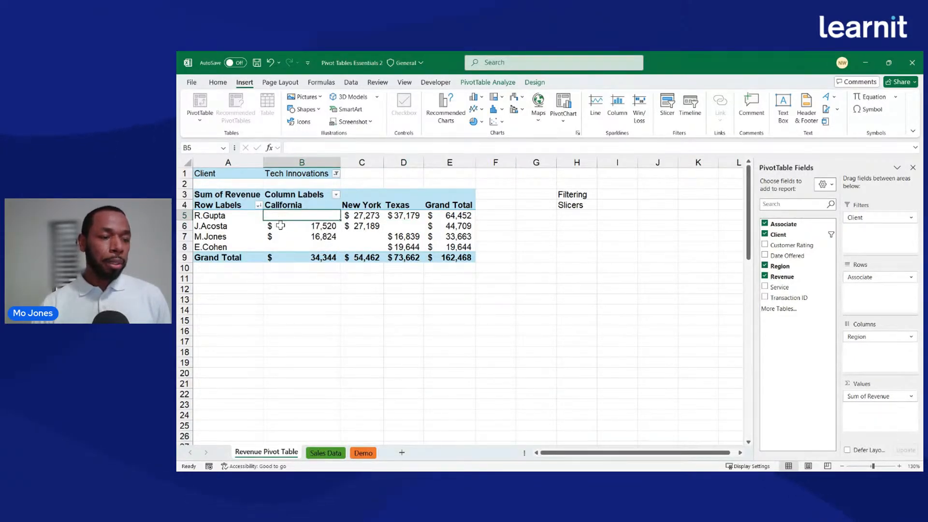
click(281, 228)
click(285, 215)
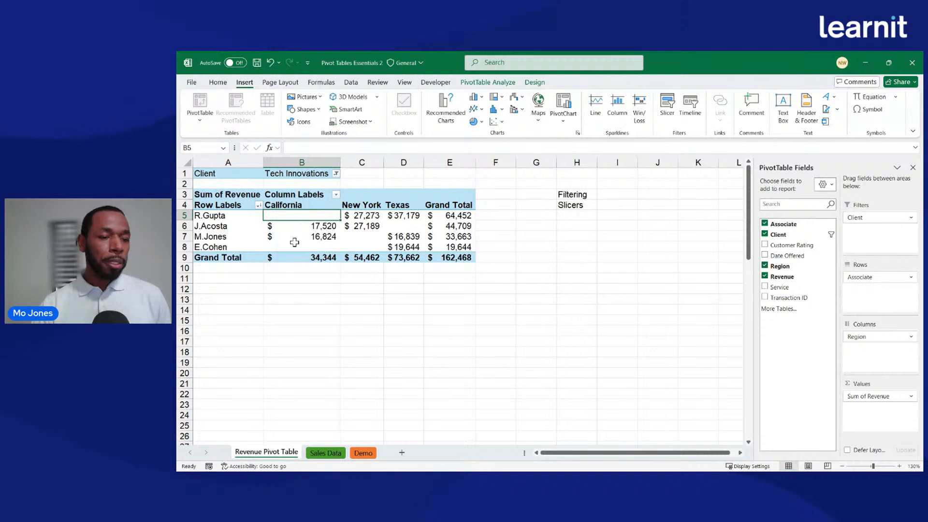
click(295, 244)
click(367, 227)
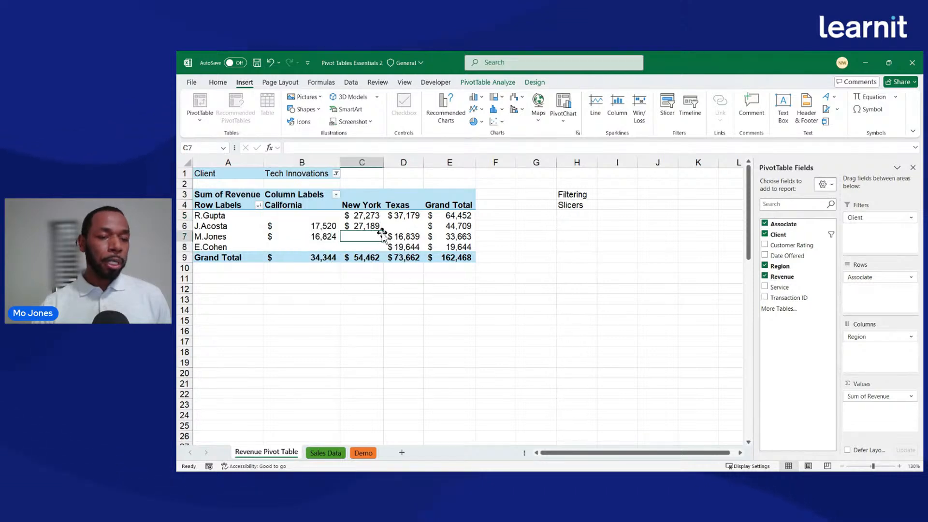
click(403, 227)
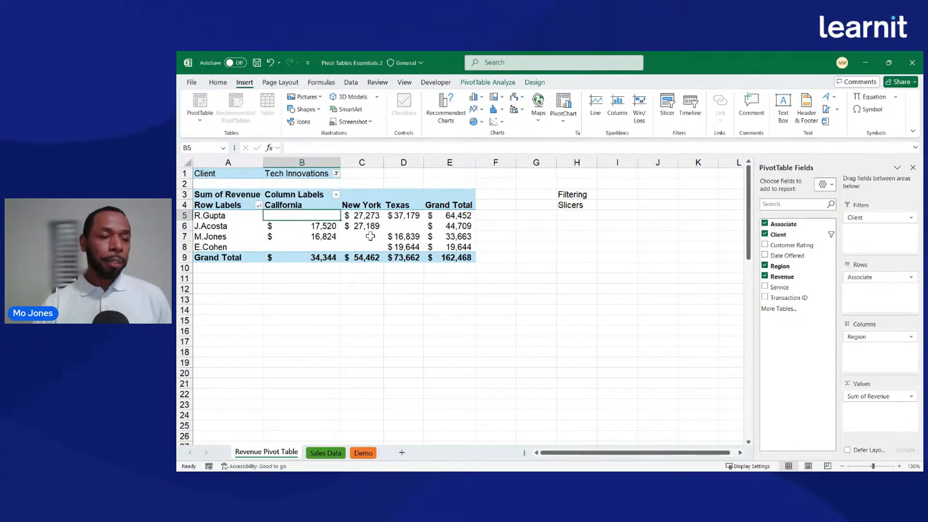
click(370, 236)
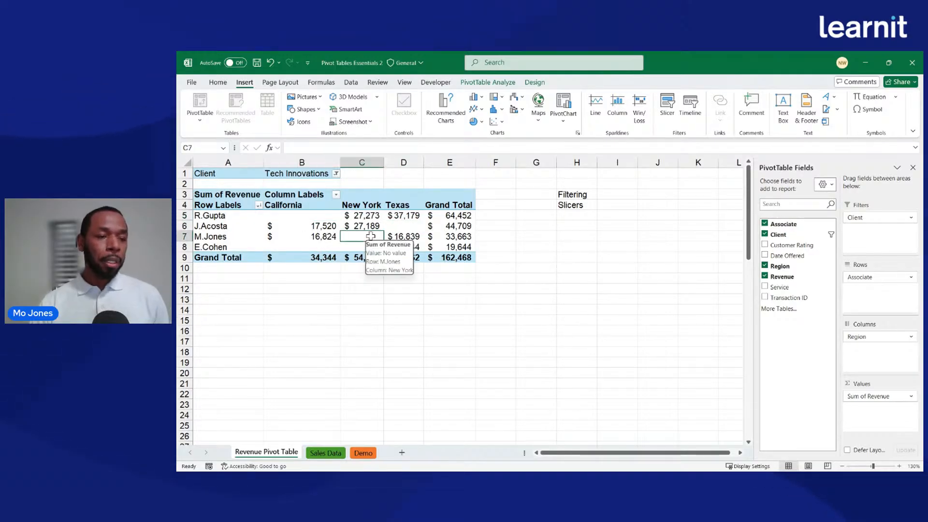
Allow multiple items in the PivotTable's Client report filter and add Agile Industries alongside Tech Innovations
click(337, 173)
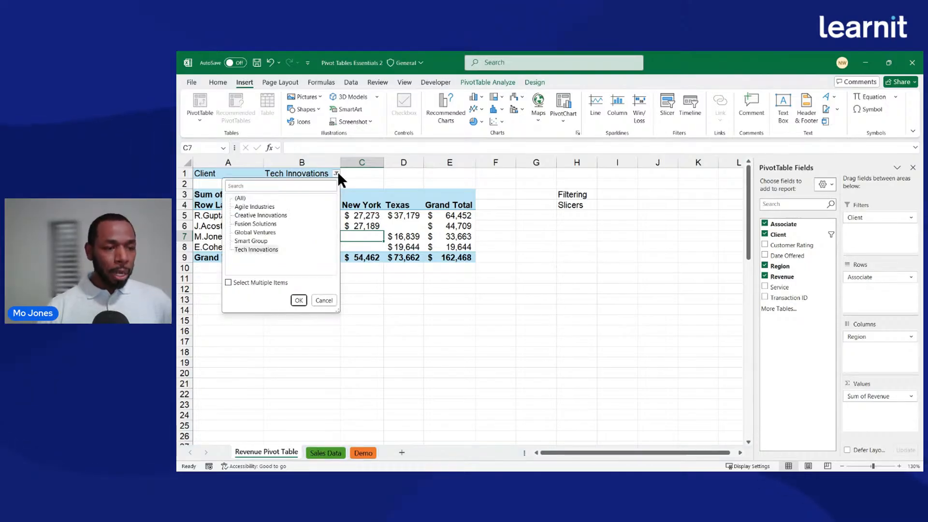
click(229, 283)
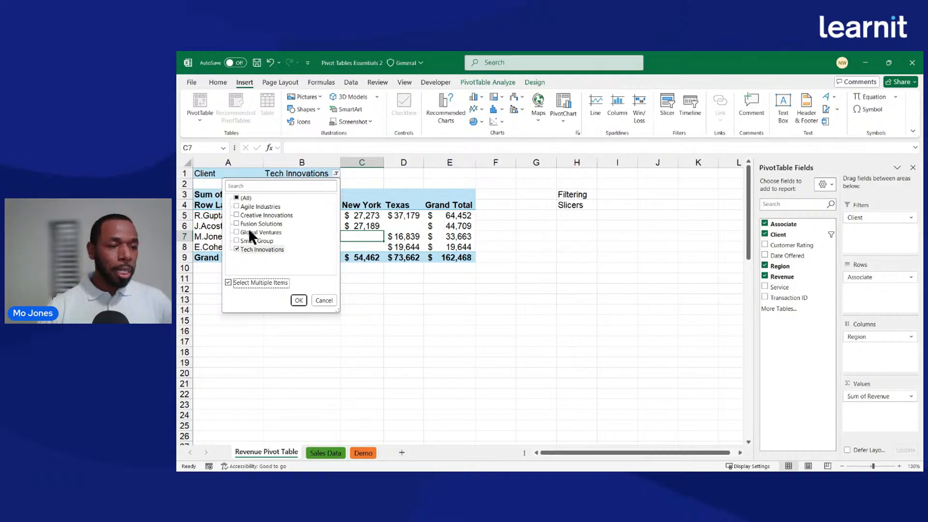
click(237, 204)
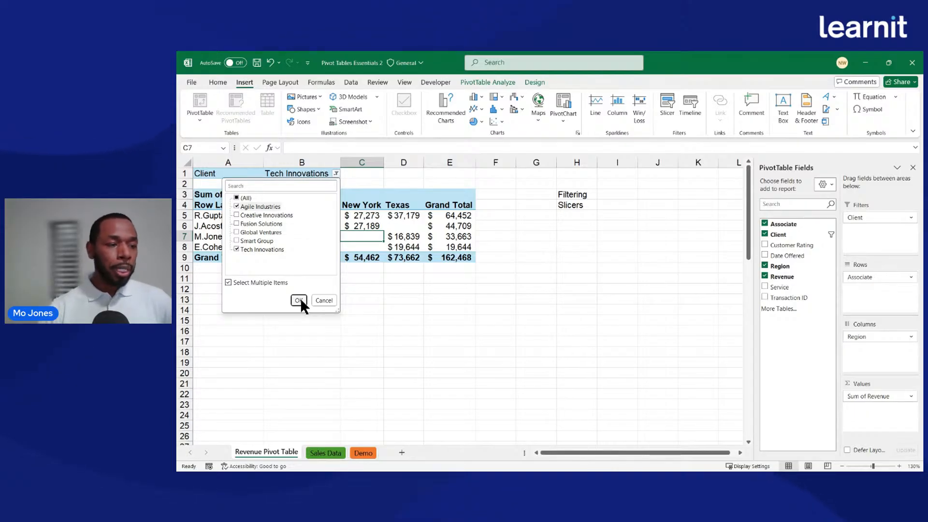
click(300, 300)
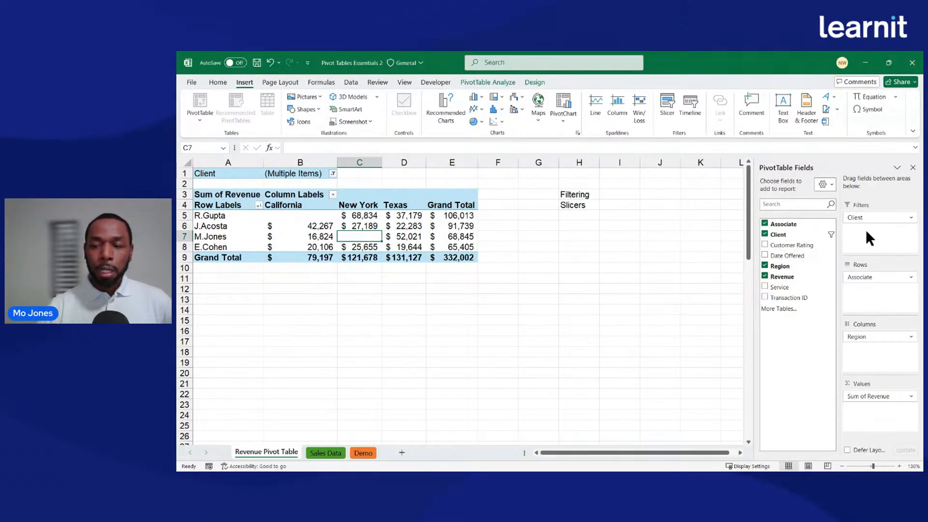
Reset the PivotTable's Client report filter to include all clients, with multiple-item selection enabled
click(333, 173)
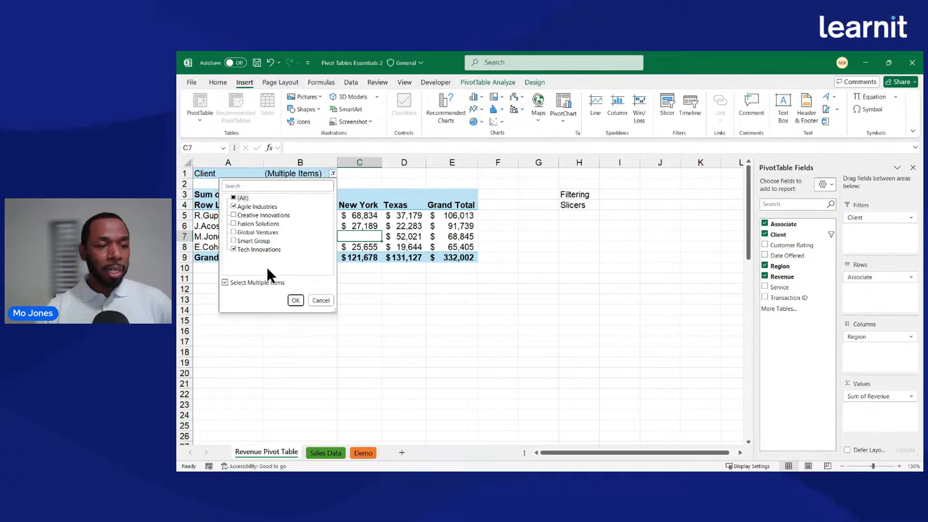
click(225, 282)
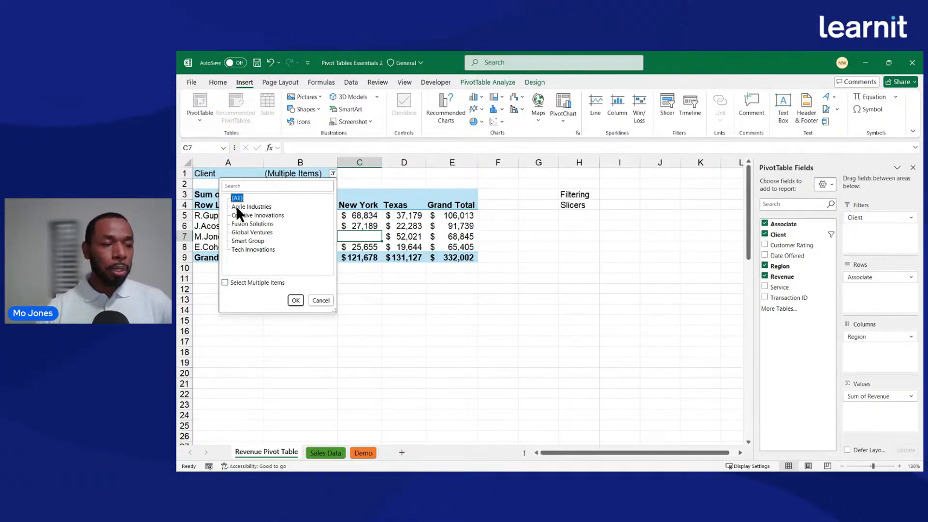
click(224, 282)
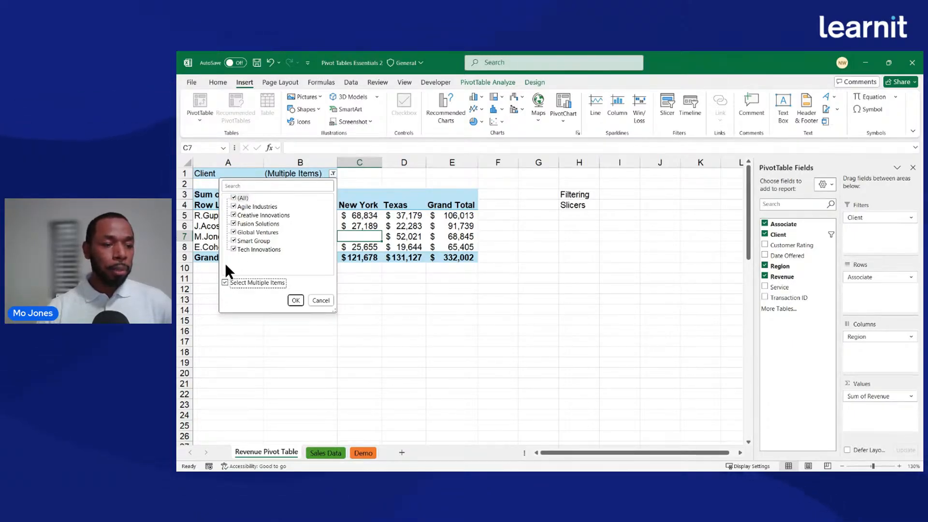
click(295, 300)
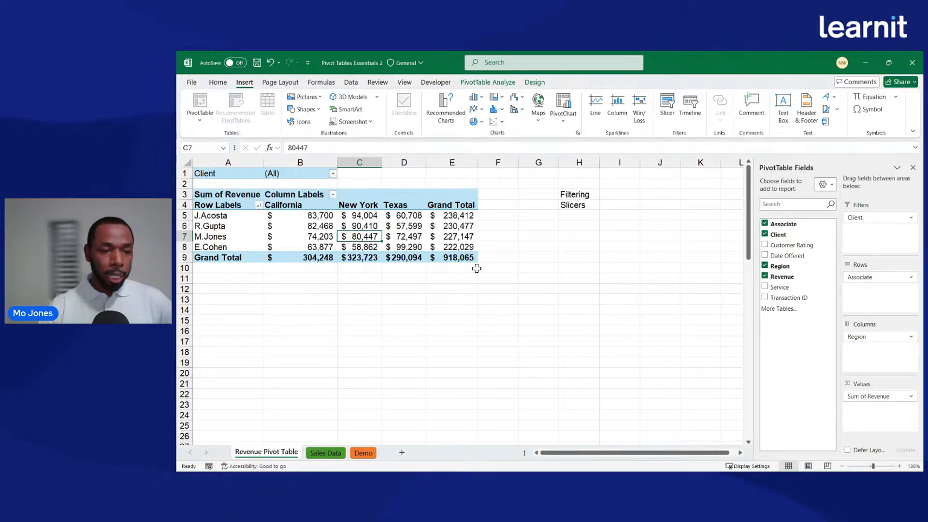
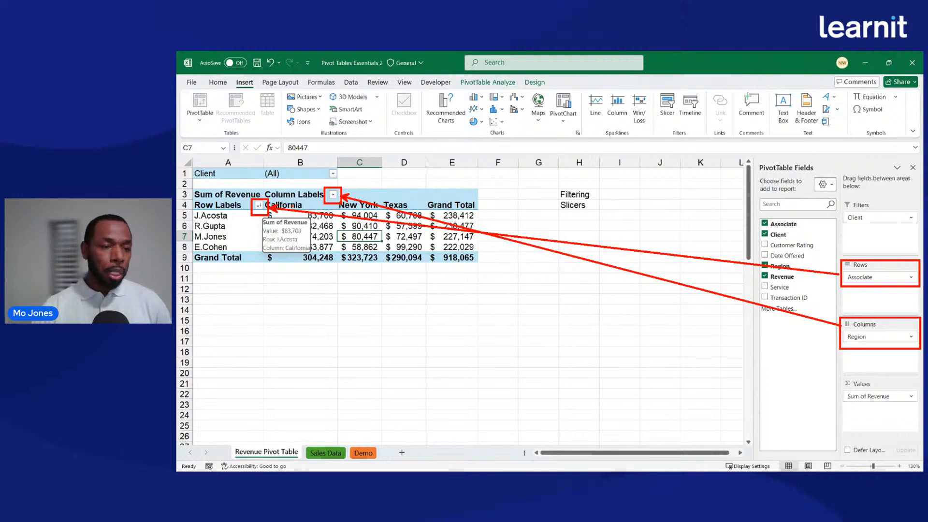
Rename the pivot table's Column Labels header to Region and its Row Labels header to Associate
click(297, 195)
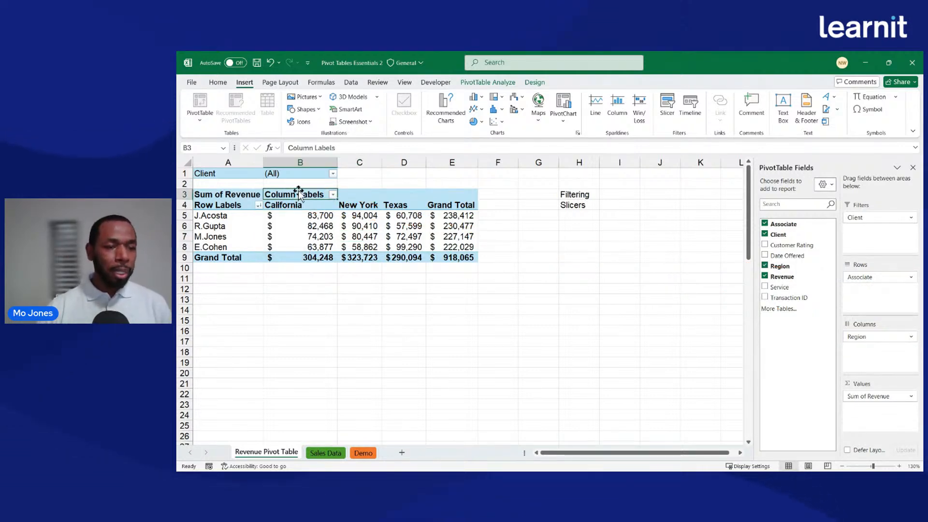
text(Region)
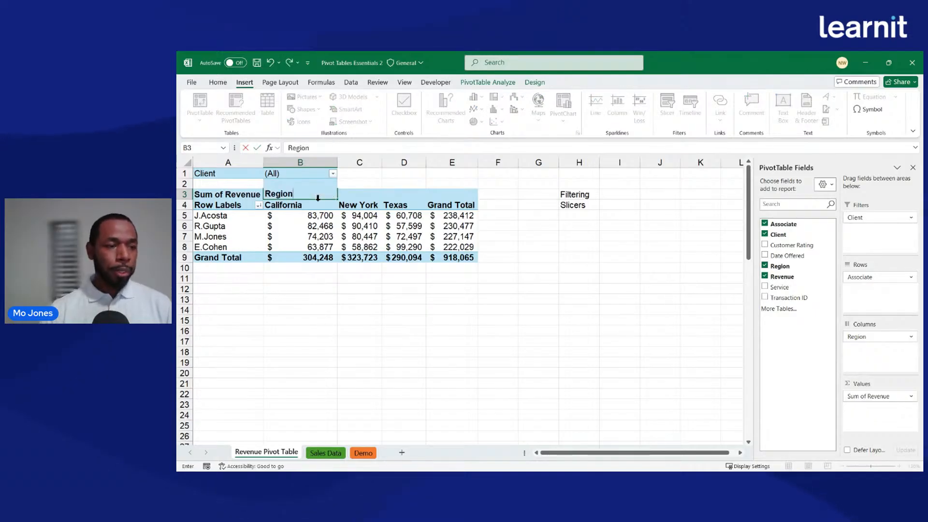
key(Return)
click(220, 205)
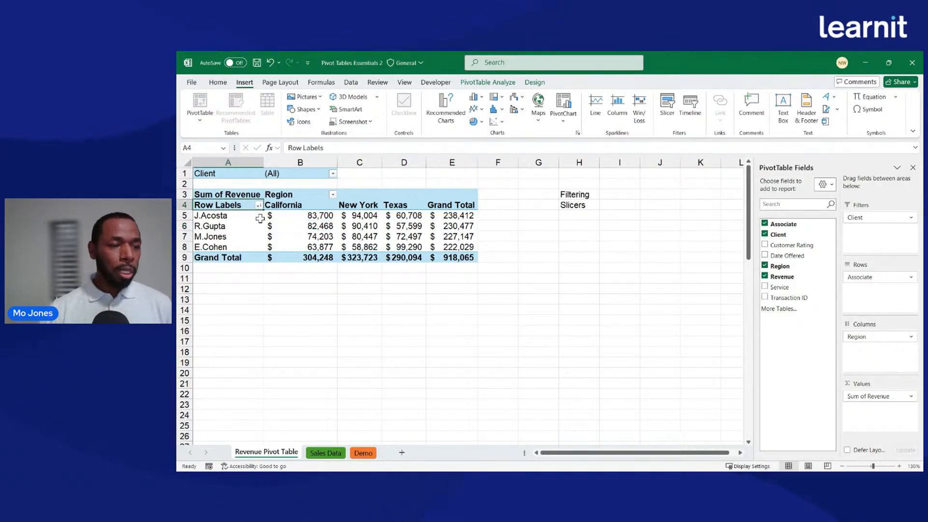
text(Associ)
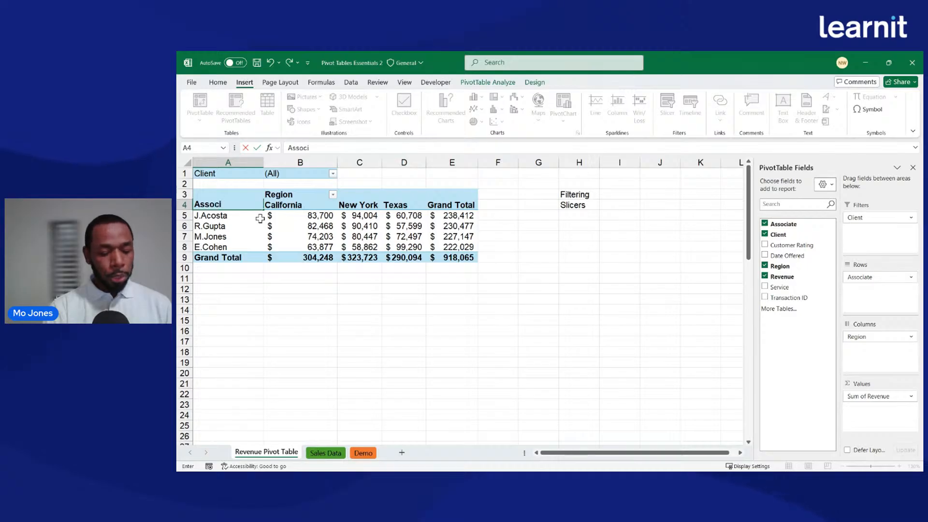
text(ate)
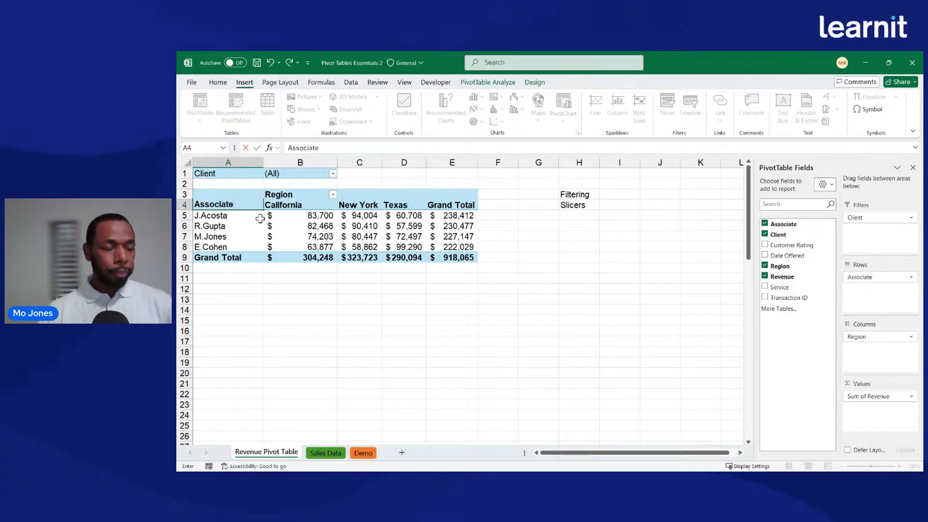
click(371, 226)
click(259, 205)
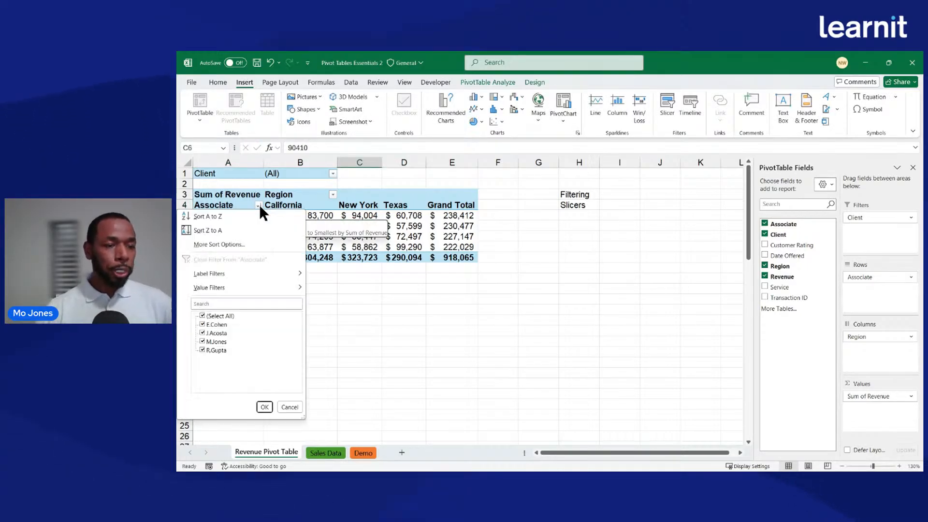
click(334, 194)
click(333, 194)
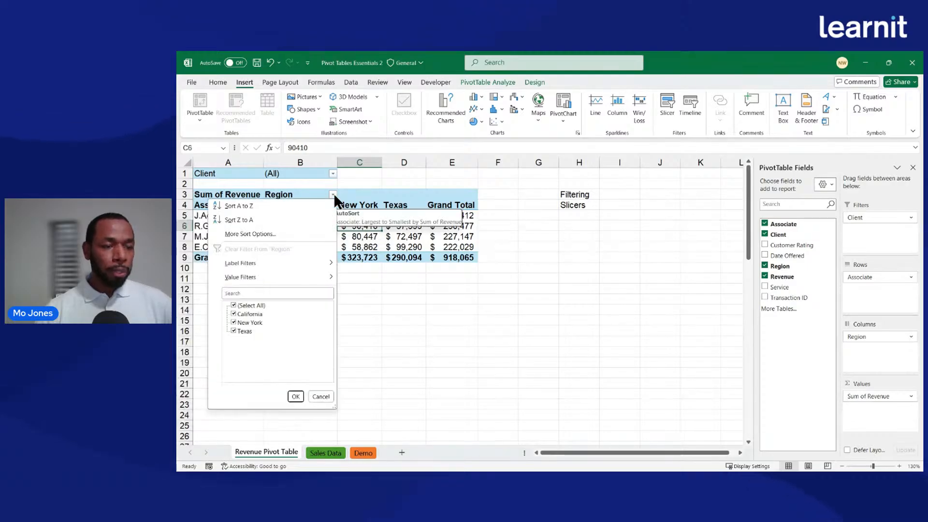
click(399, 233)
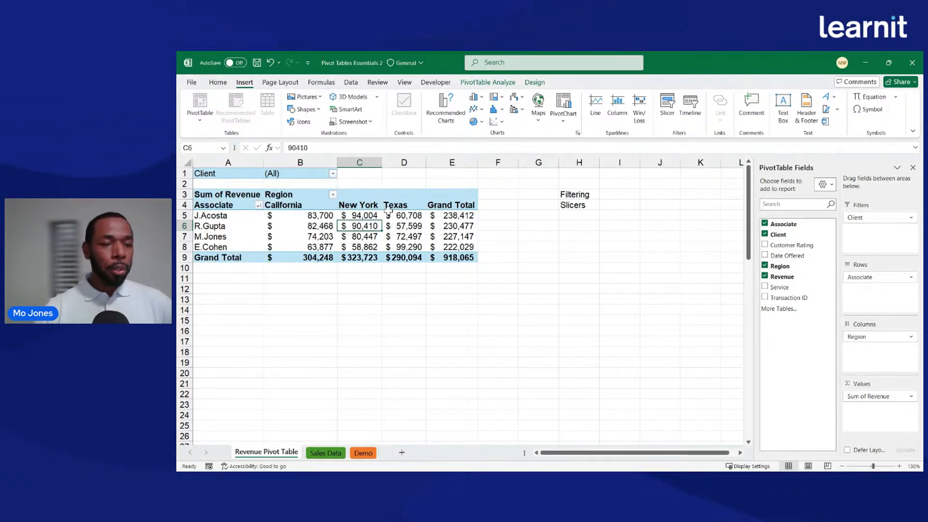
Filter the Associate rows to exclude the two associates with the lowest grand totals
click(259, 205)
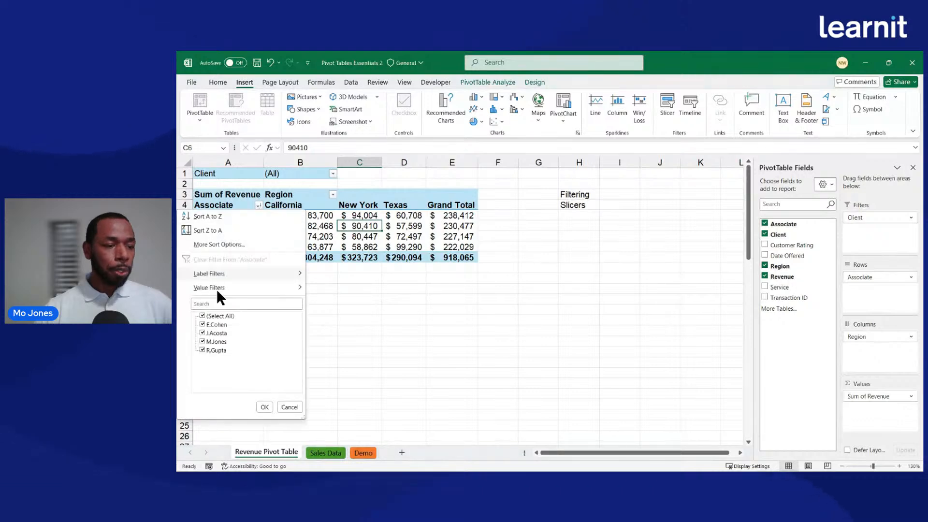
click(202, 342)
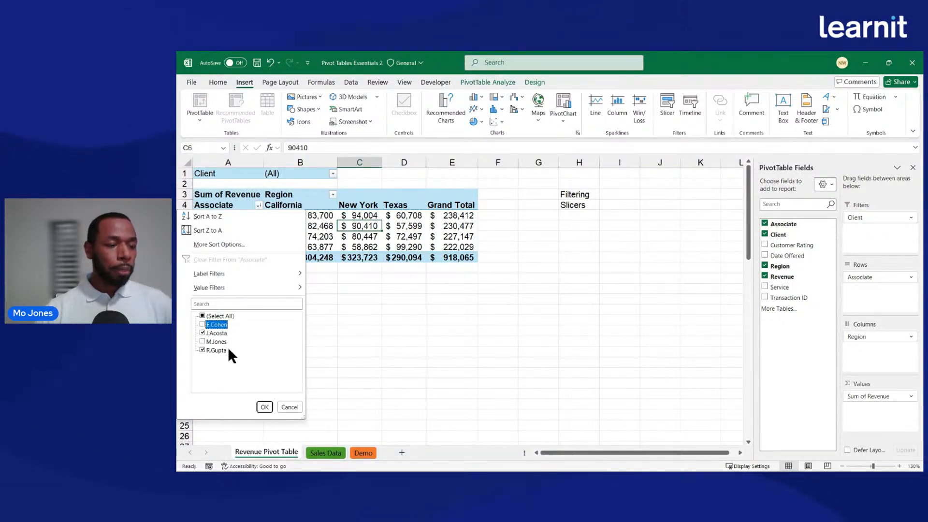
click(265, 406)
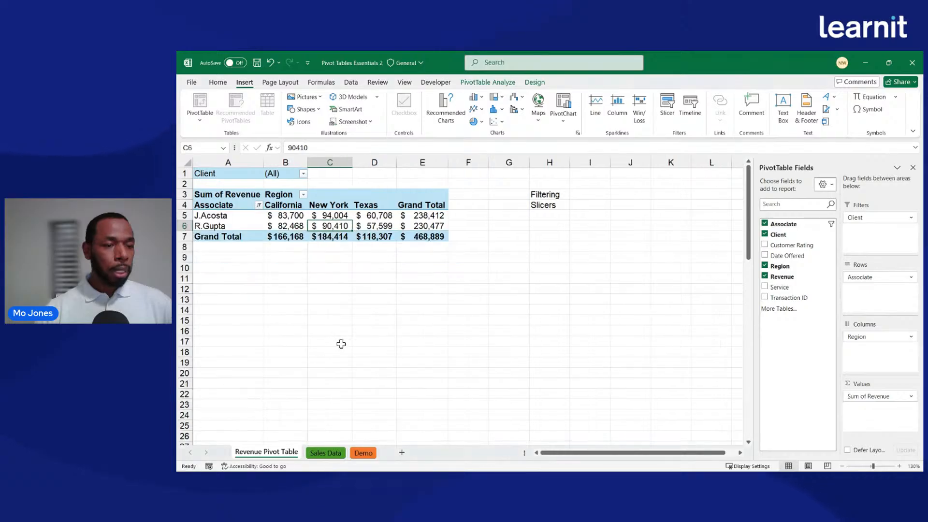
Filter the Region columns to exclude California, keeping New York and Texas
click(303, 194)
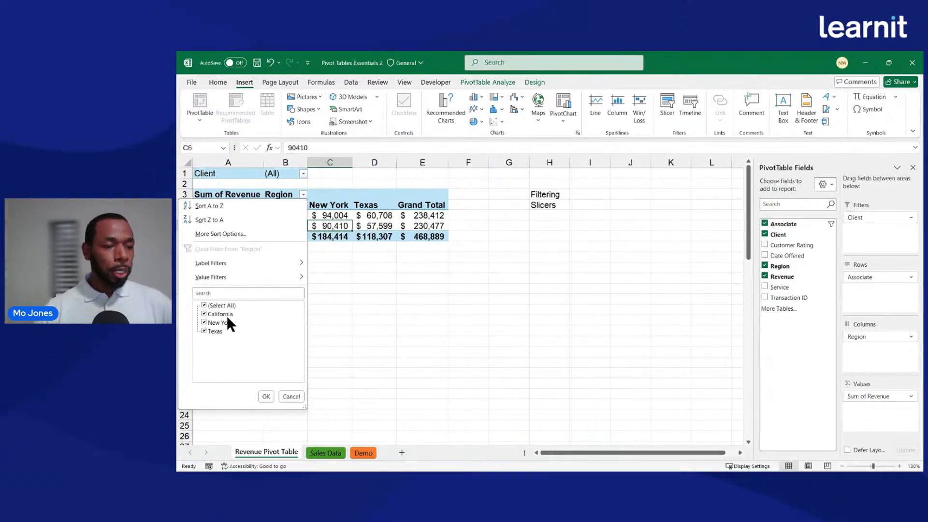
click(204, 314)
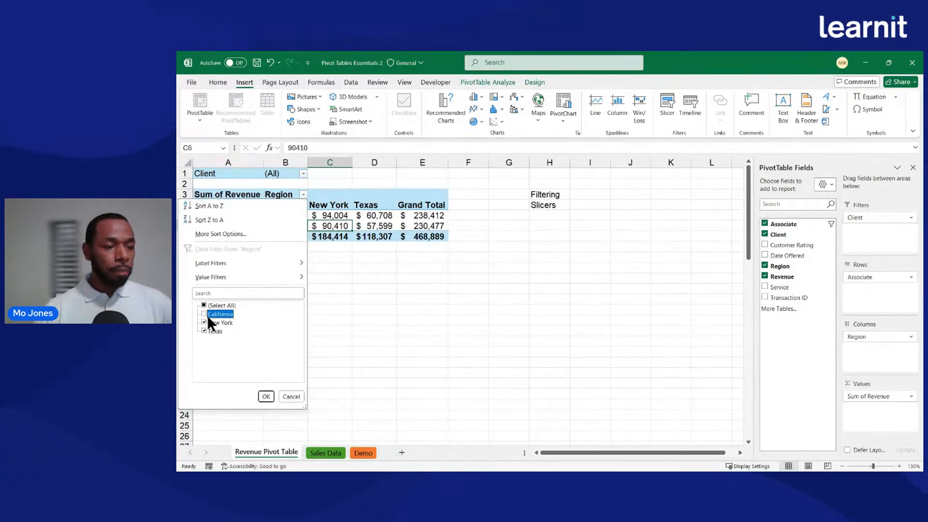
click(266, 396)
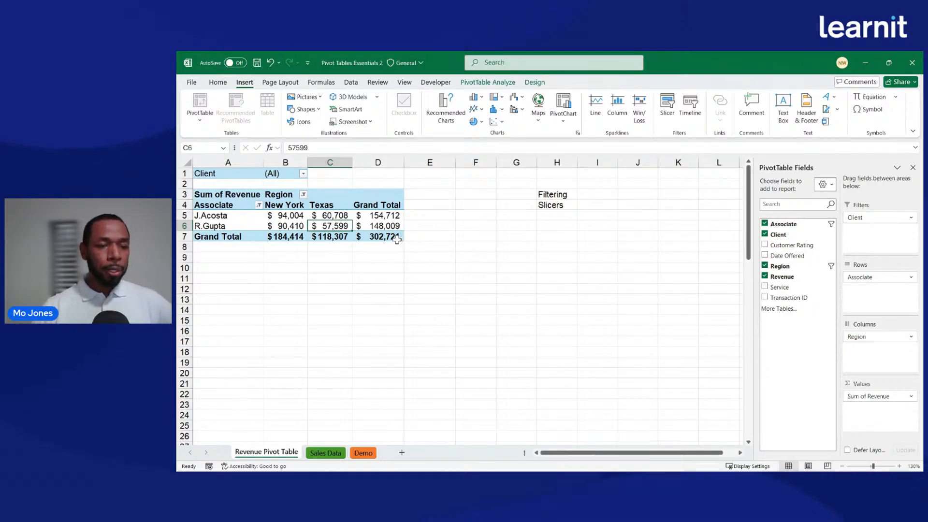
drag(397, 240, 212, 192)
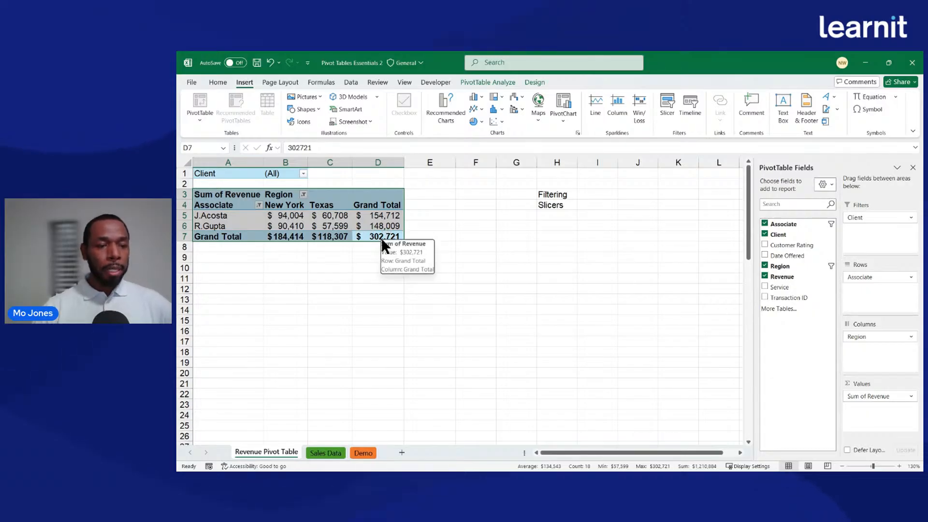
click(379, 236)
drag(285, 215, 374, 237)
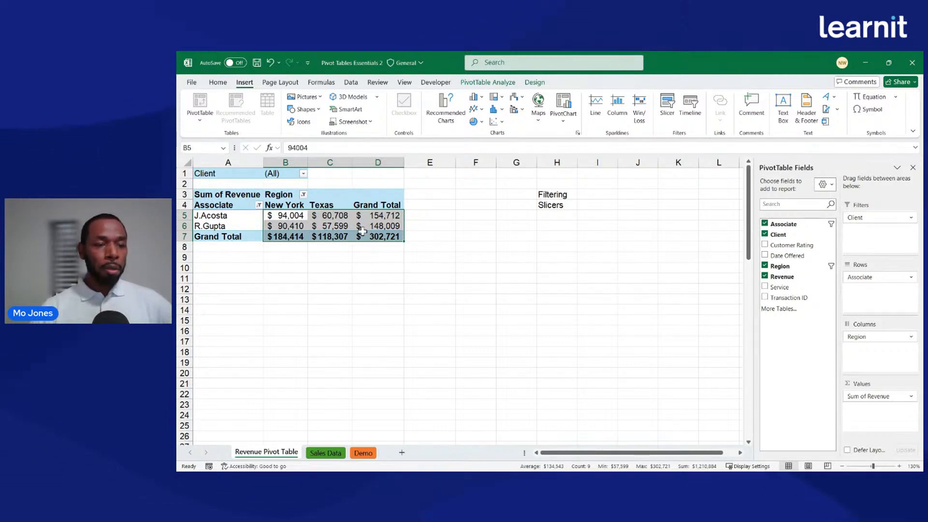
mouse_move(362, 231)
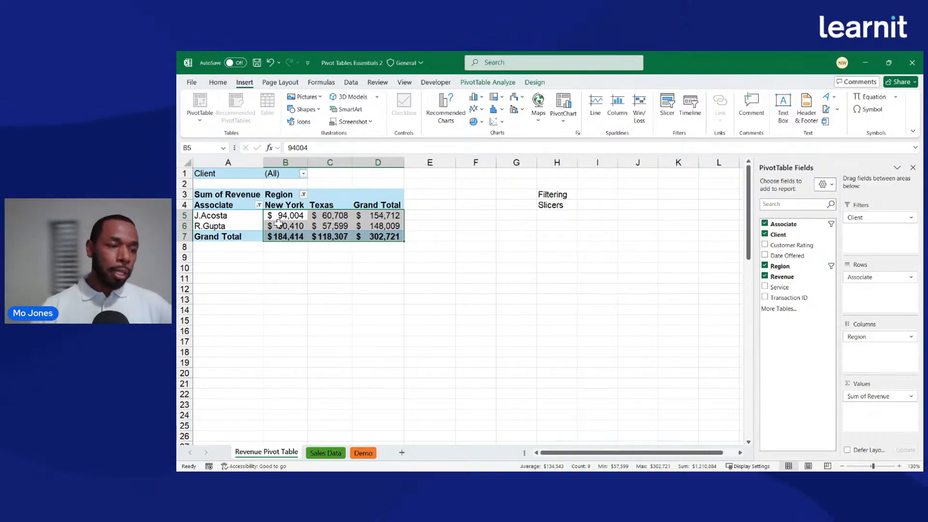
mouse_move(269, 227)
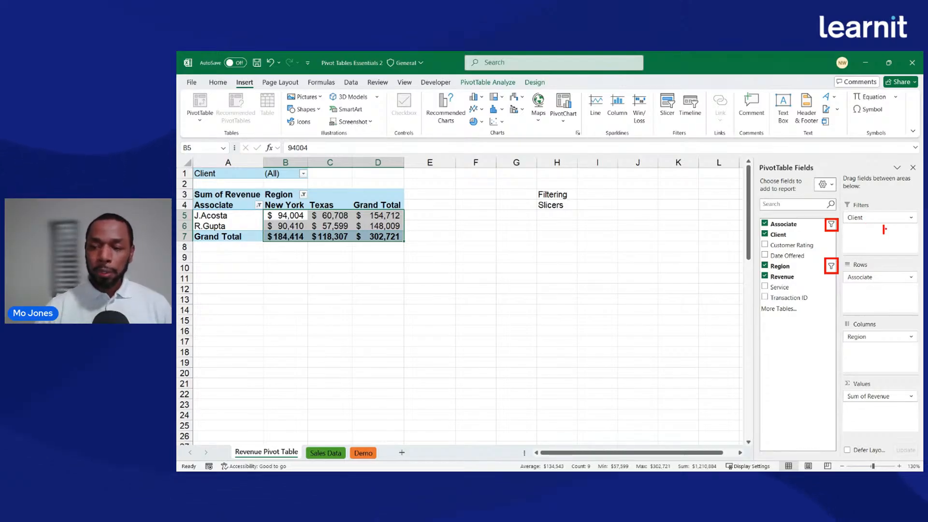
drag(890, 222, 895, 229)
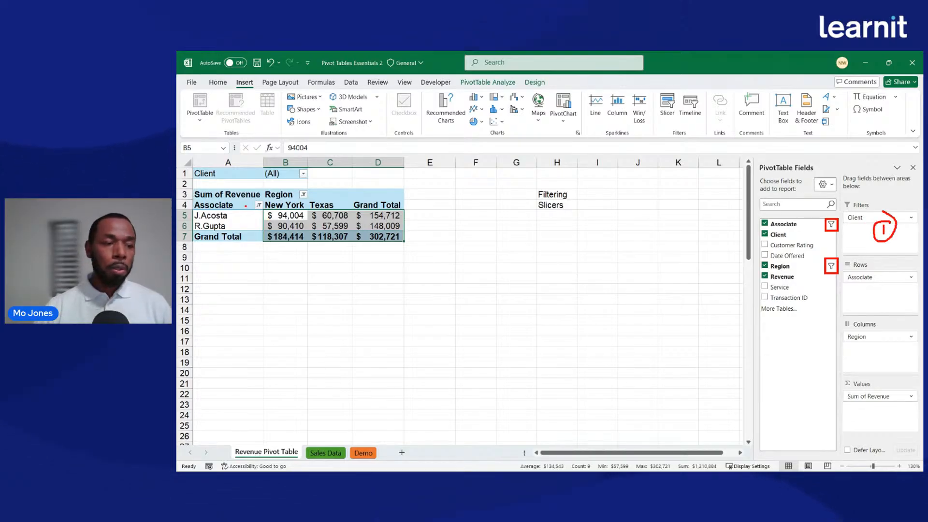
mouse_move(253, 200)
mouse_down()
mouse_move(265, 213)
mouse_move(293, 199)
mouse_move(295, 265)
mouse_up()
drag(267, 215, 276, 251)
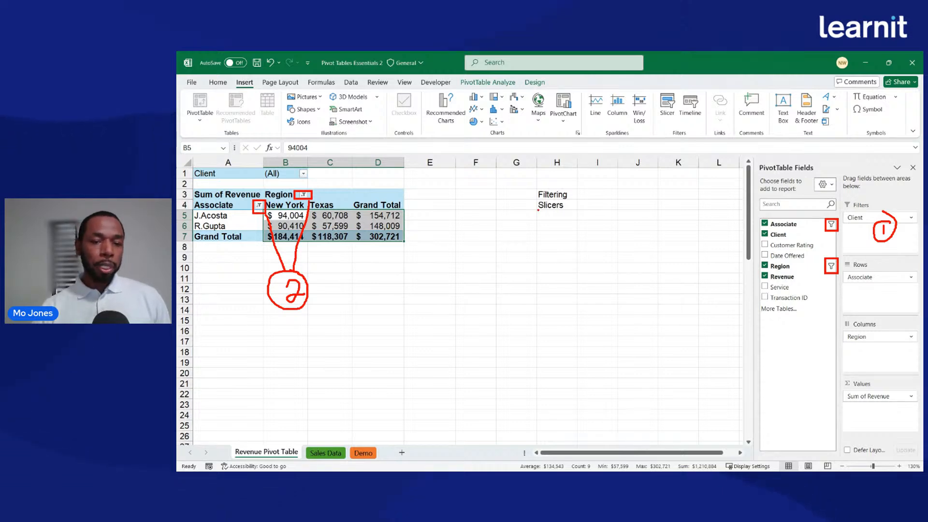
drag(567, 208, 532, 196)
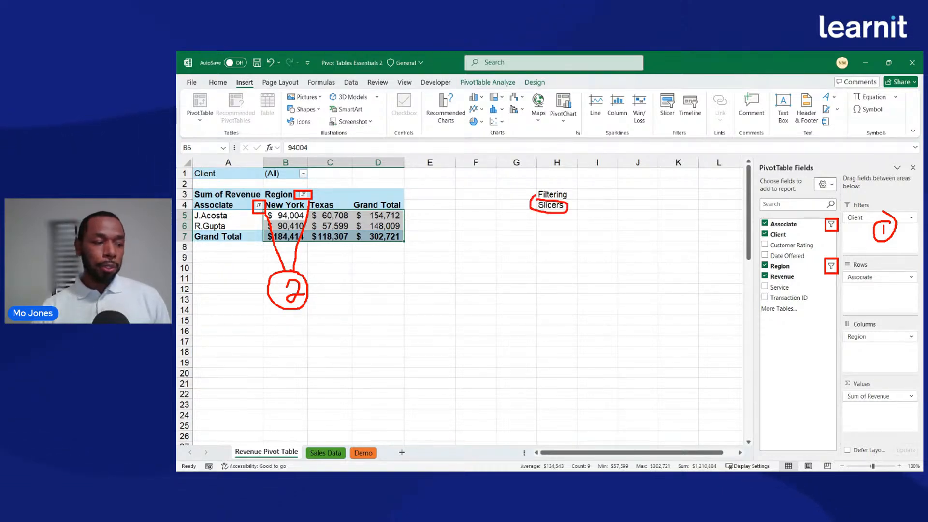
key(Escape)
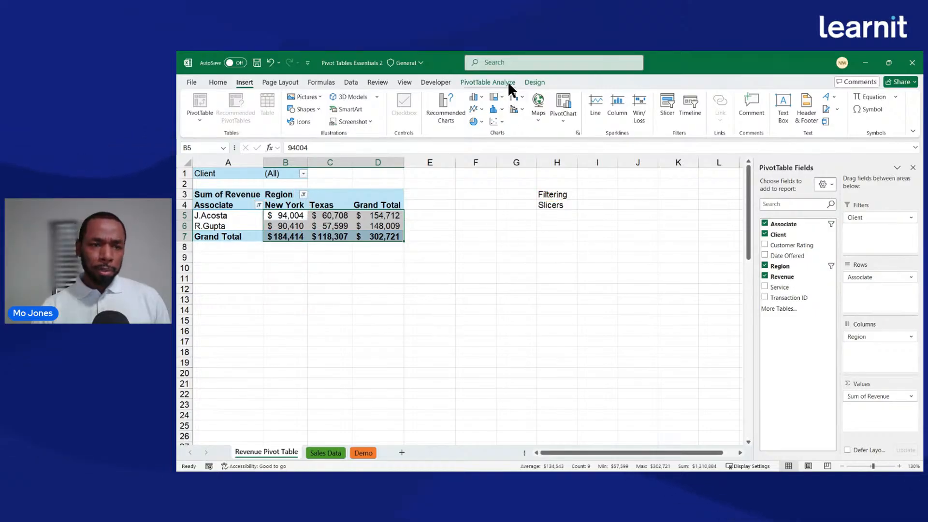
Clear the filter from the Associate field and clear all remaining filters on the pivot table
click(259, 205)
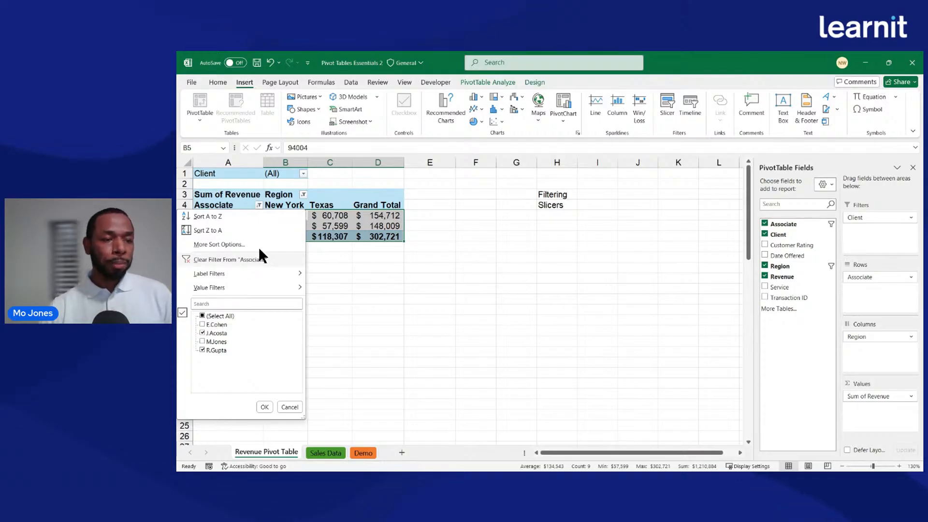
click(233, 258)
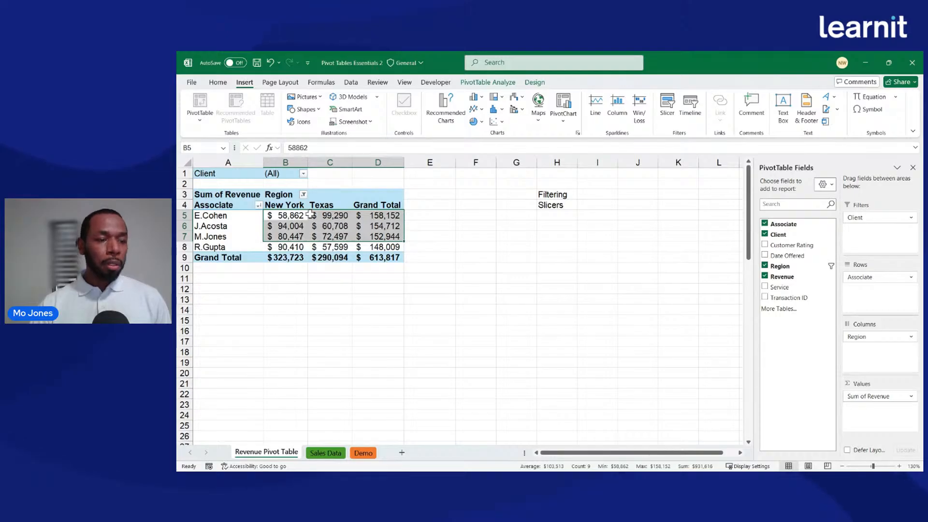
click(249, 229)
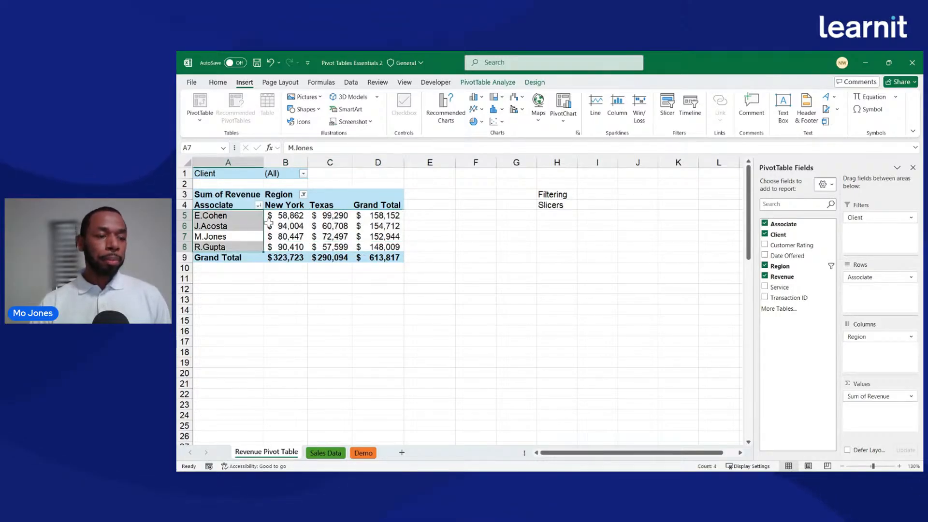
click(311, 226)
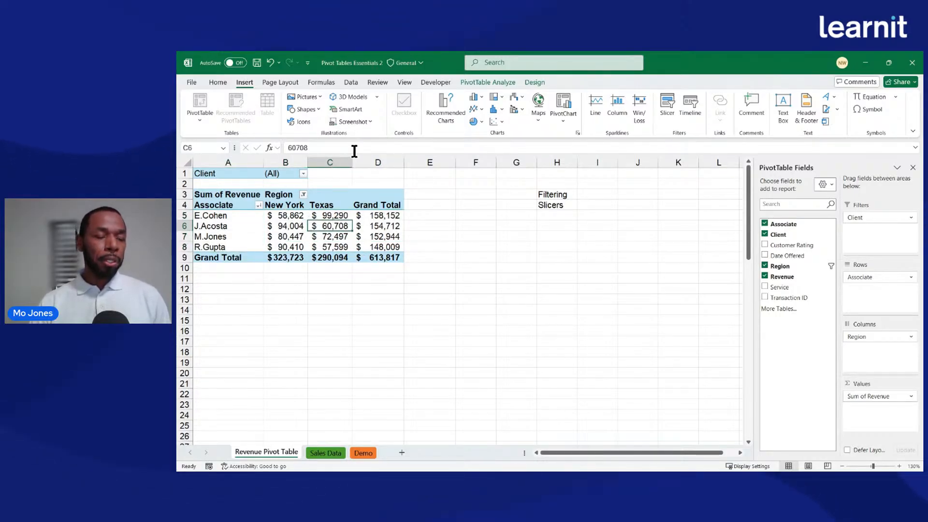
click(350, 82)
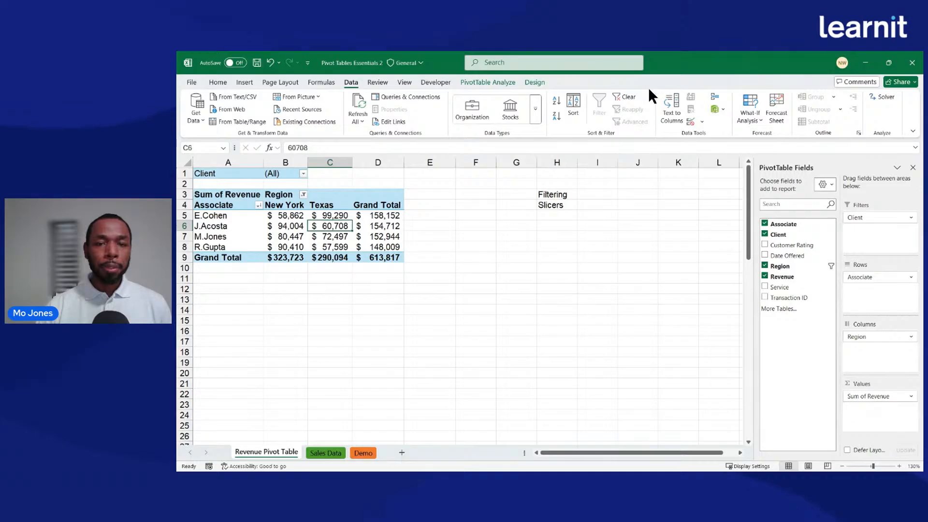
click(622, 96)
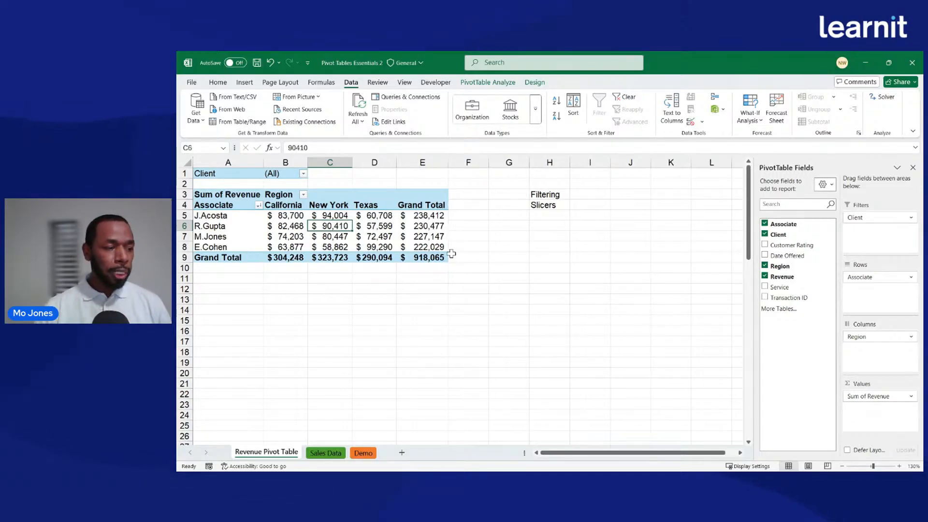
Delete the Filtering note from cell H3 and select a value cell inside the pivot table
click(550, 192)
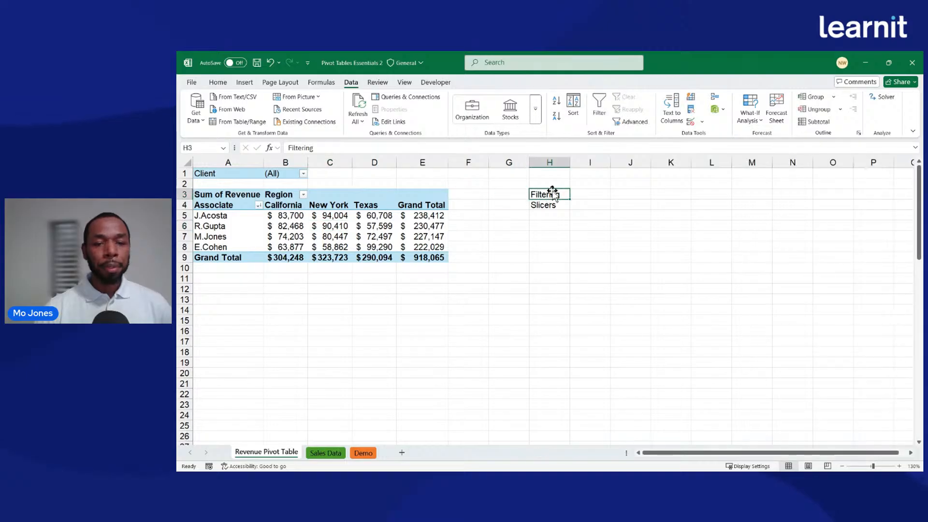
key(Delete)
click(392, 226)
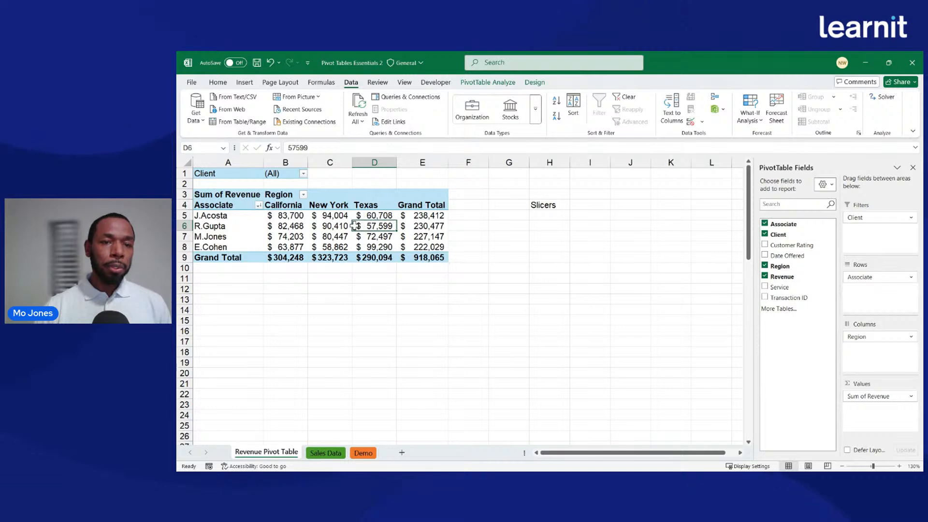
Open the Insert Slicers dialog for the pivot table and move it beside the PivotTable field list
click(489, 83)
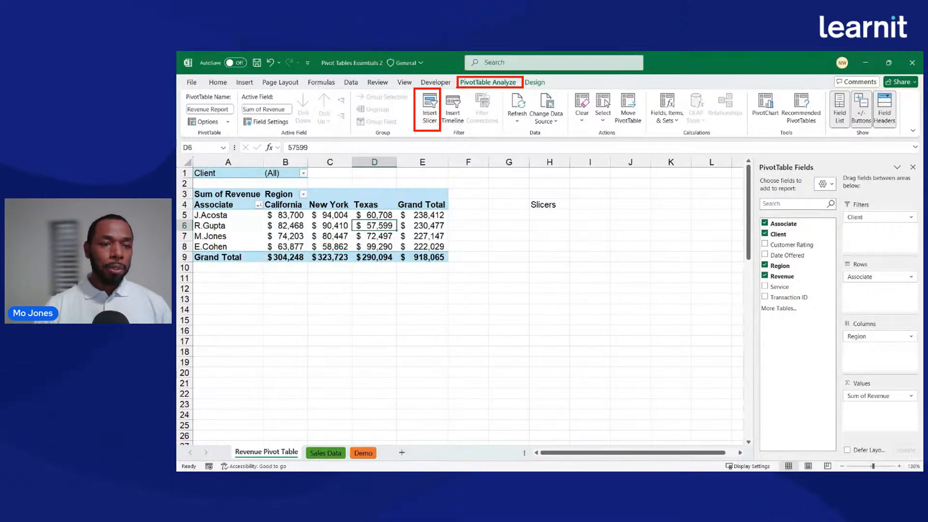
click(435, 107)
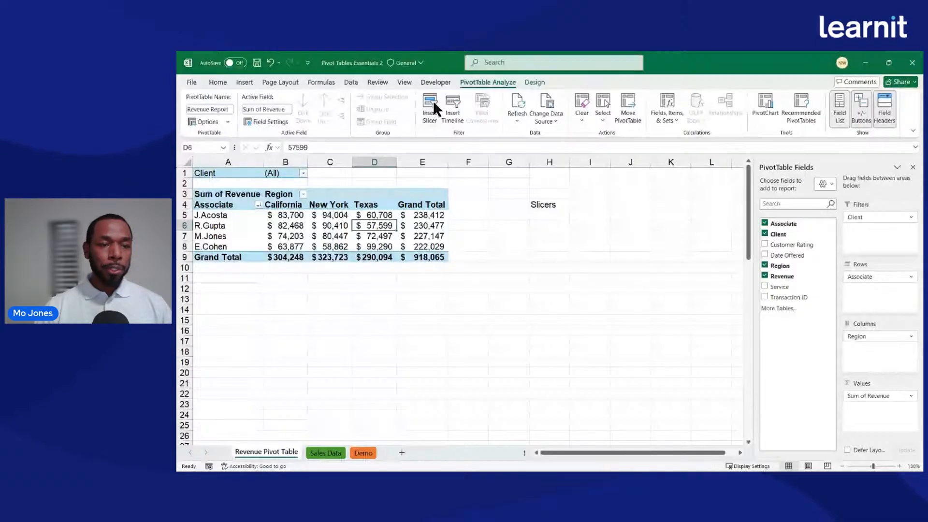
click(435, 108)
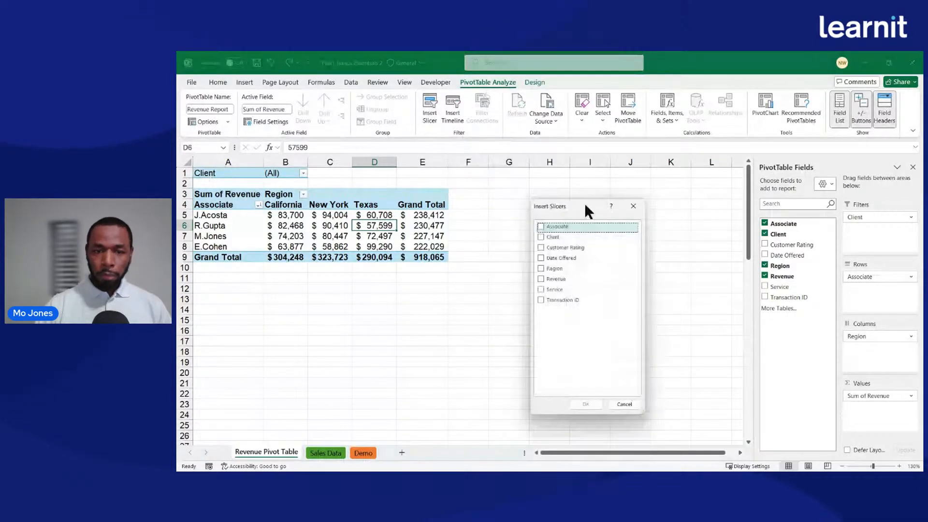
drag(596, 209, 691, 207)
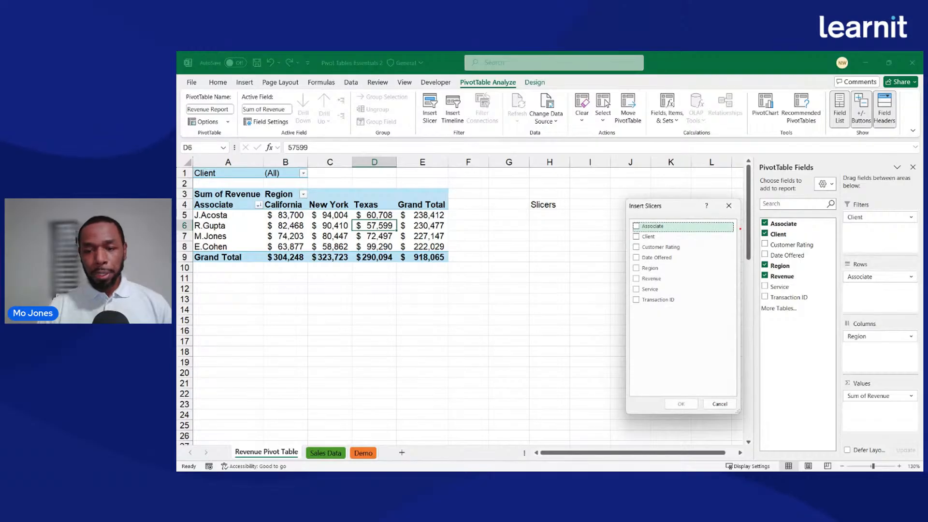
drag(680, 235, 749, 234)
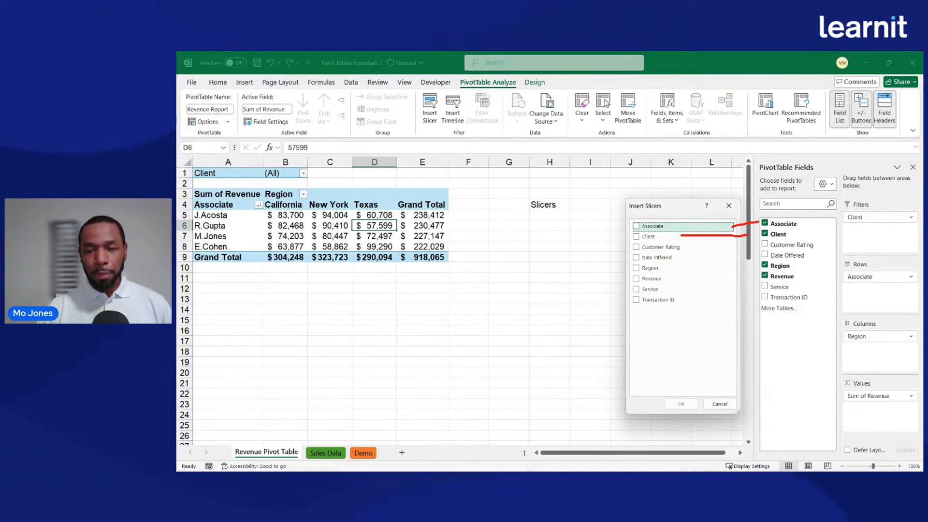
drag(668, 267, 756, 265)
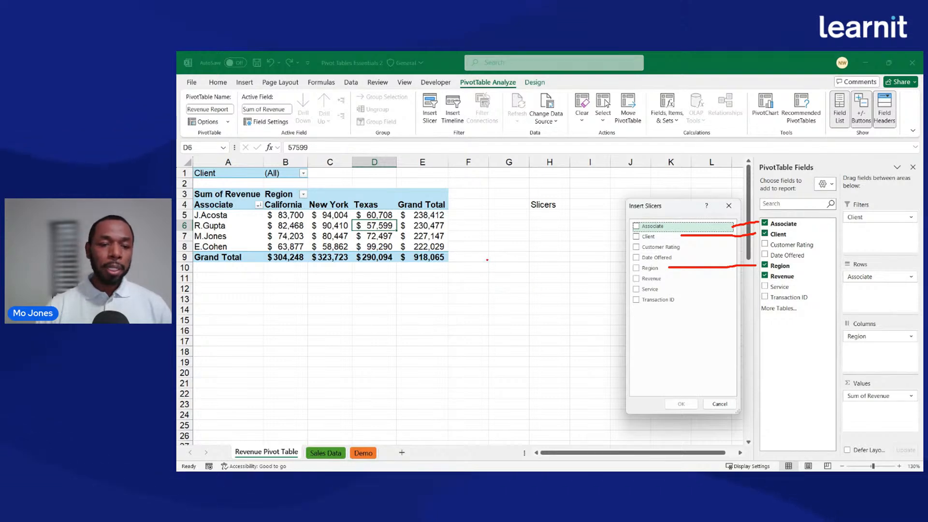
mouse_move(487, 260)
mouse_down()
mouse_move(487, 296)
mouse_move(488, 260)
mouse_move(540, 272)
mouse_move(522, 282)
mouse_move(546, 289)
mouse_move(535, 306)
mouse_up()
mouse_move(482, 292)
mouse_down()
mouse_move(461, 293)
mouse_move(434, 270)
mouse_up()
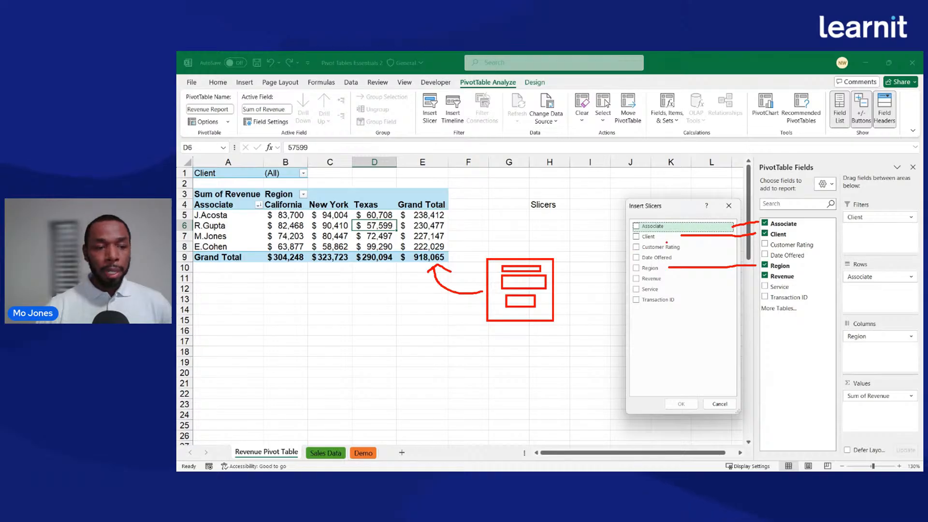
key(Escape)
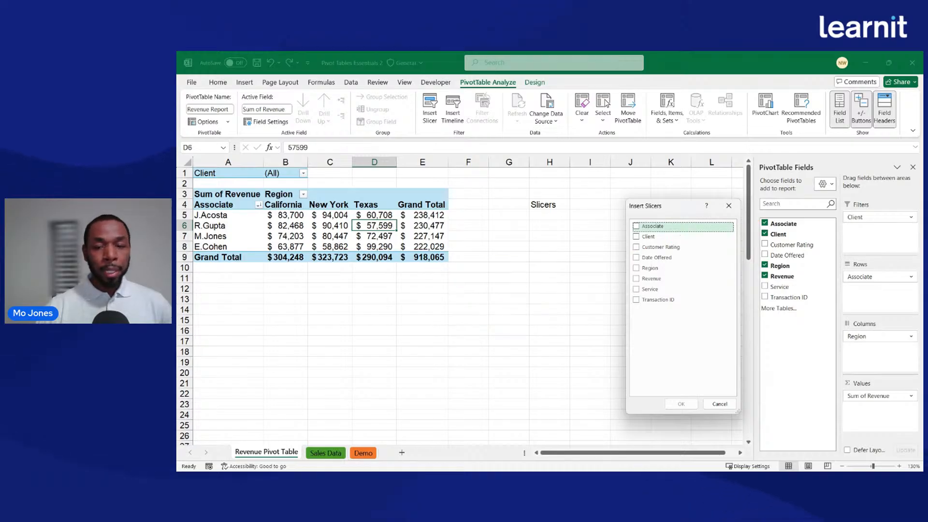
Insert slicers for the Client, Region and Service fields
click(637, 236)
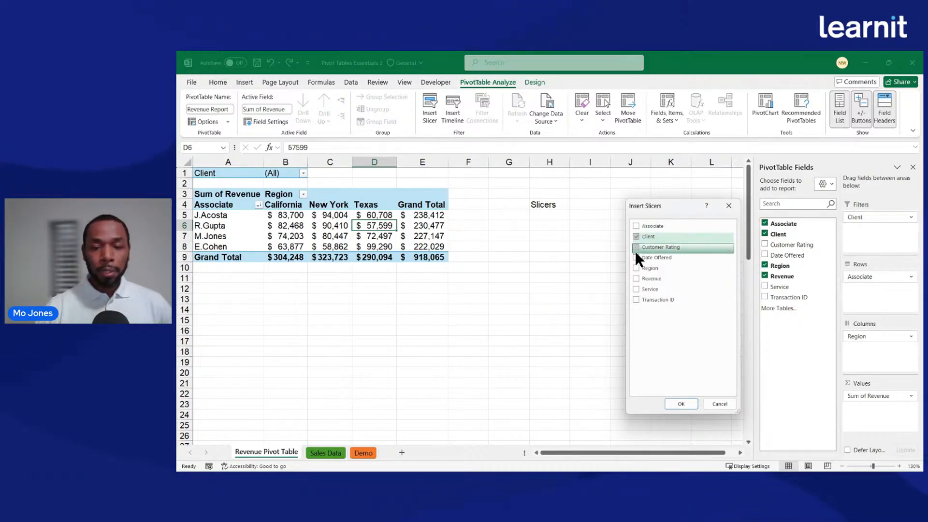
click(634, 288)
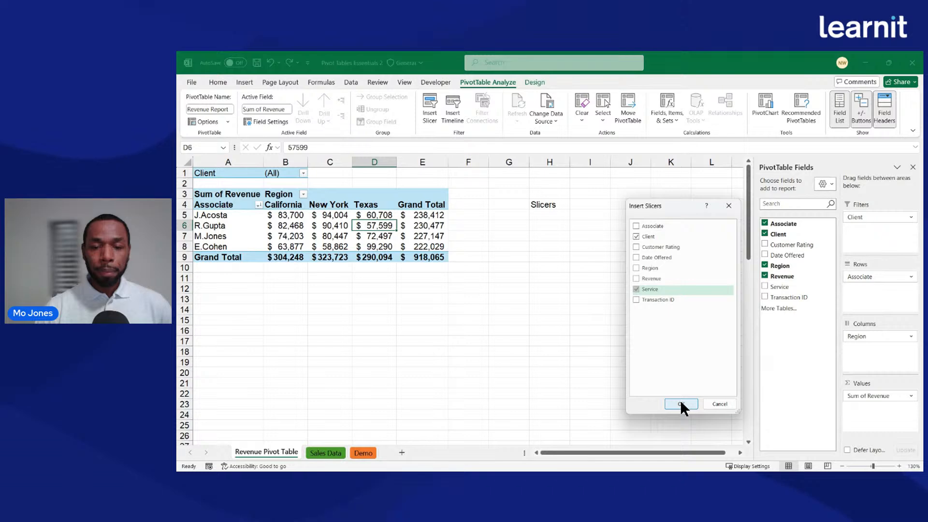
click(636, 268)
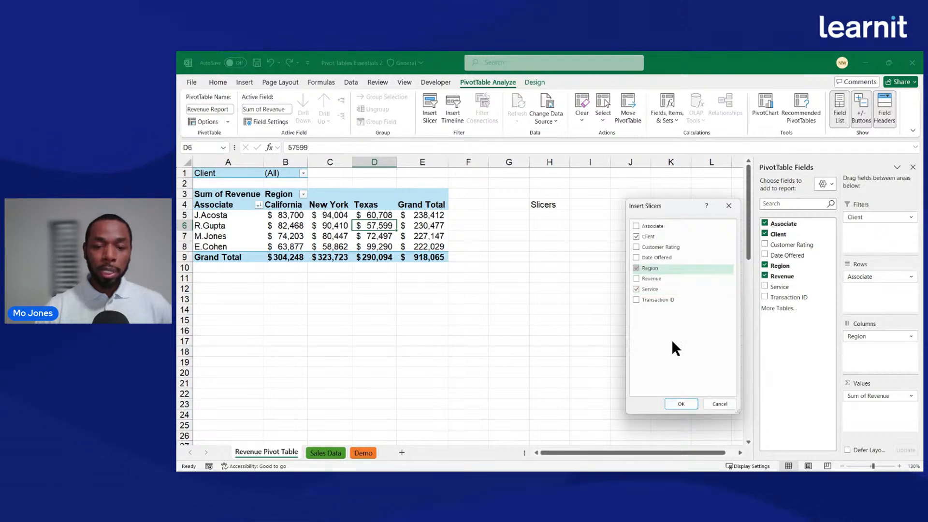
click(680, 403)
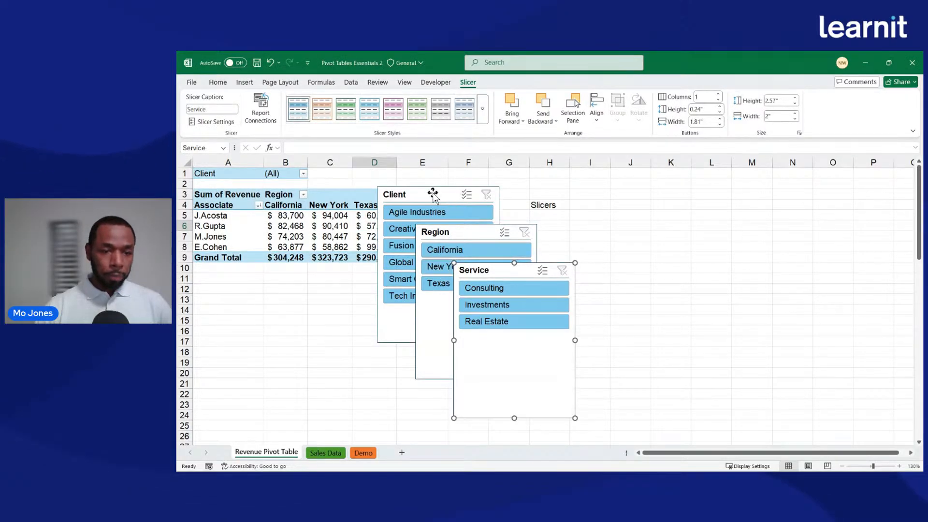
Move the Client and Service slicers beside the pivot table and shorten Region to about 1.3, Client to about 2.12 and Service to about 1.24 inches
drag(430, 195, 574, 209)
drag(512, 274, 710, 195)
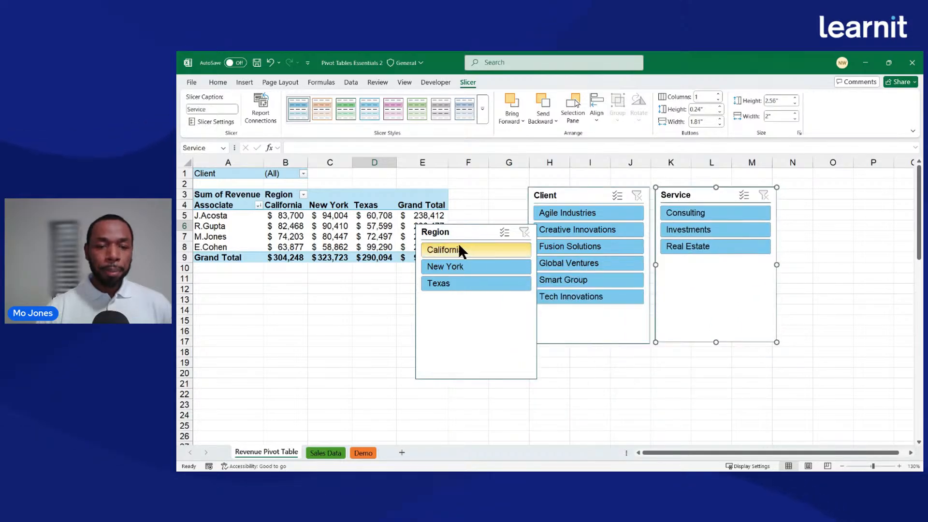
click(479, 376)
drag(477, 379, 478, 303)
click(599, 330)
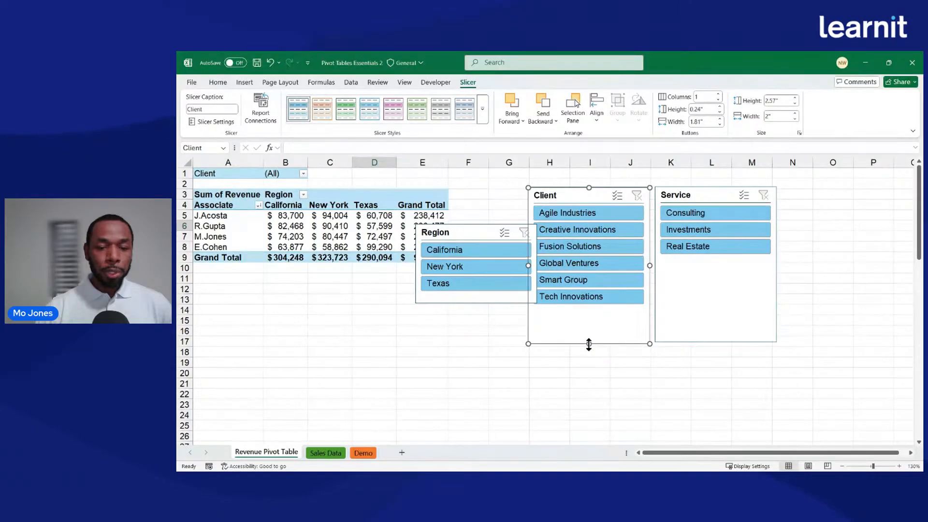
drag(589, 343, 590, 315)
click(697, 311)
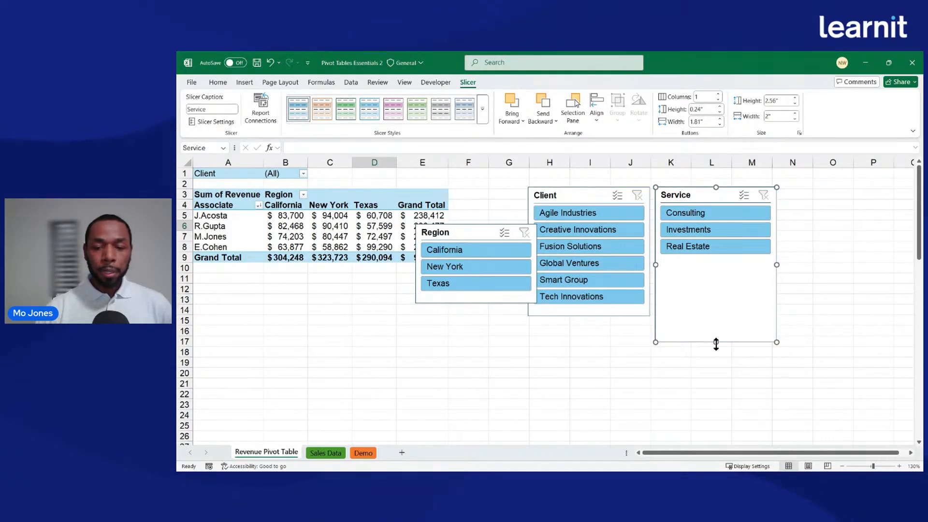
drag(715, 344, 718, 263)
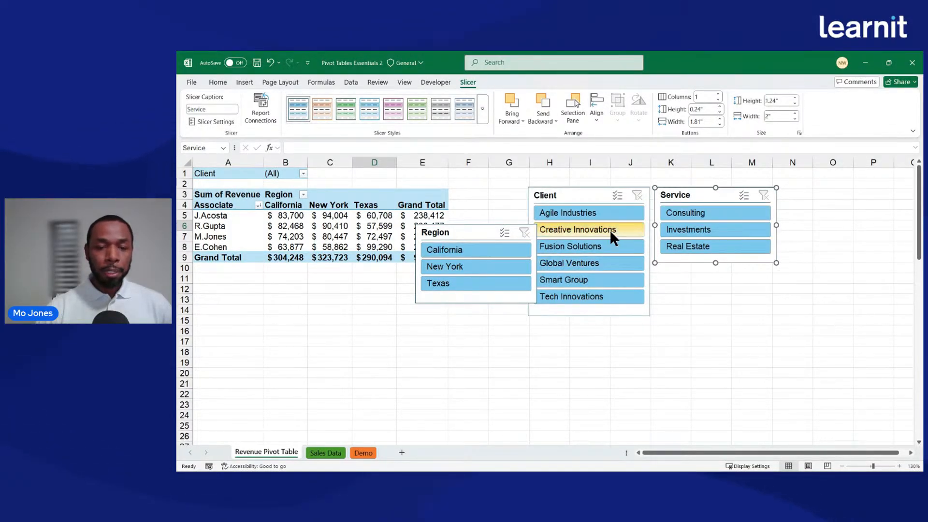
Arrange the Client slicer's items in two columns and shorten it to about 1.24 inches, moving the Region slicer out of the way
click(590, 195)
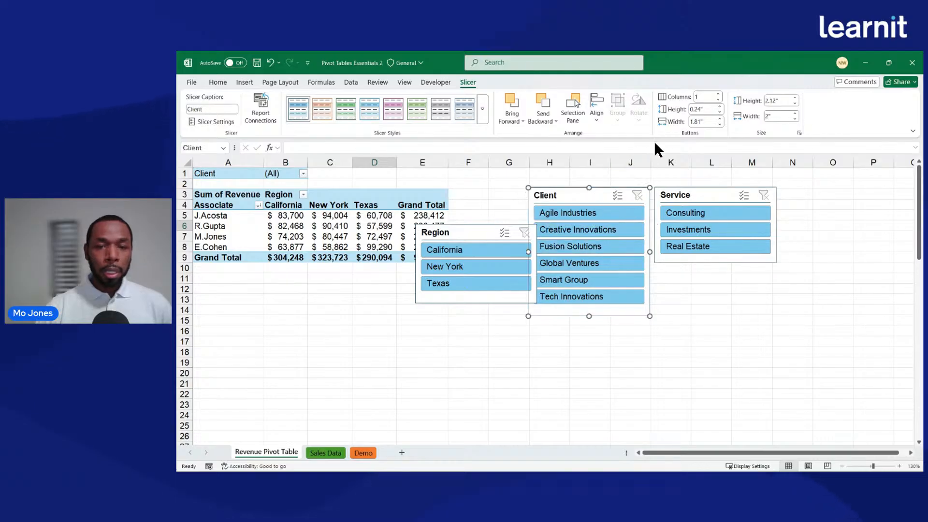
click(719, 93)
drag(481, 234, 596, 261)
click(592, 299)
Stack the Region and Service slicers directly below the Client slicer, and select the Client slicer
drag(586, 331, 585, 276)
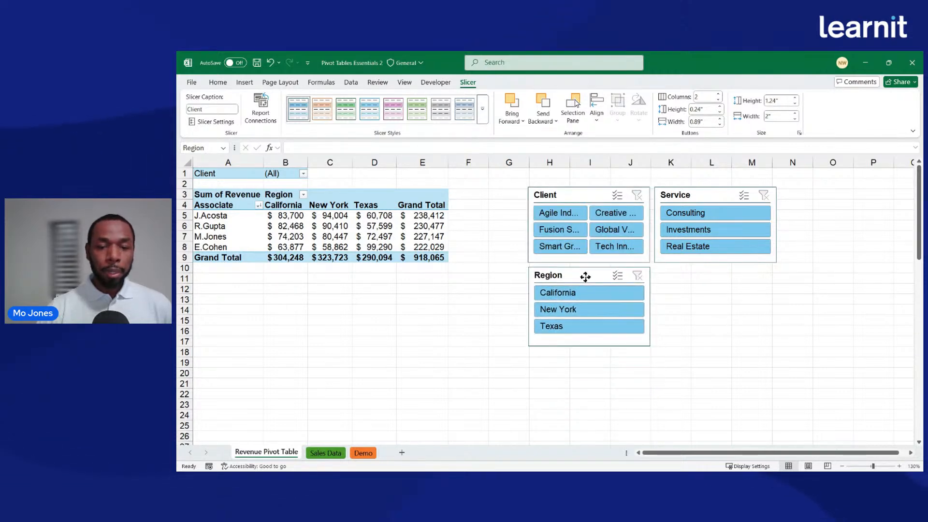
drag(689, 194, 566, 359)
click(585, 190)
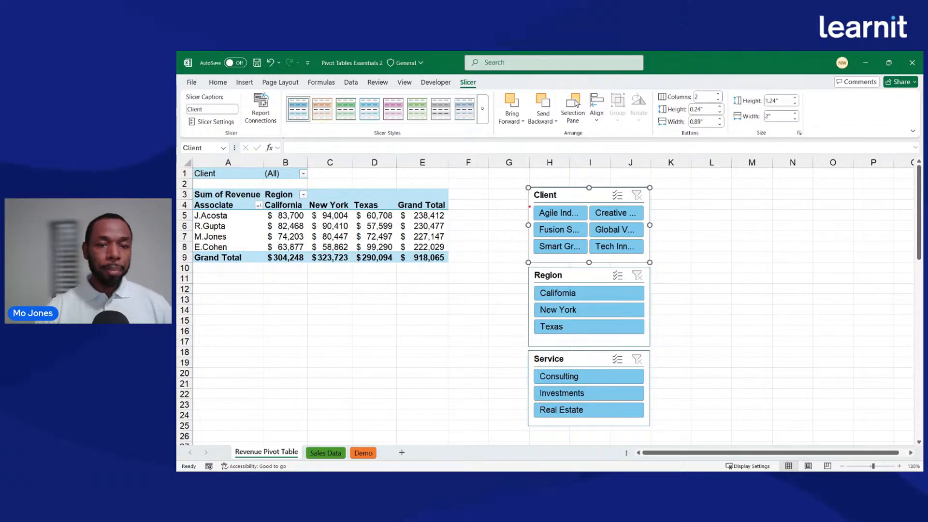
drag(517, 179, 652, 262)
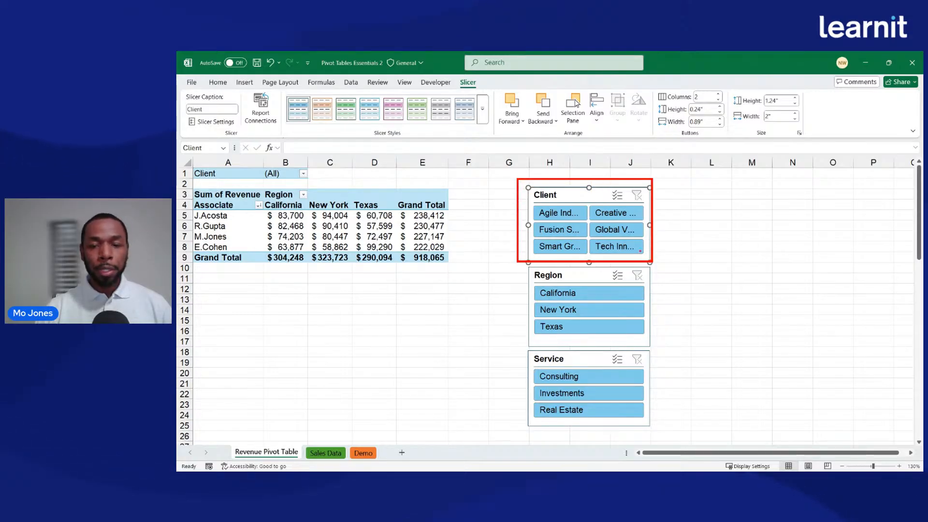
drag(459, 79, 479, 90)
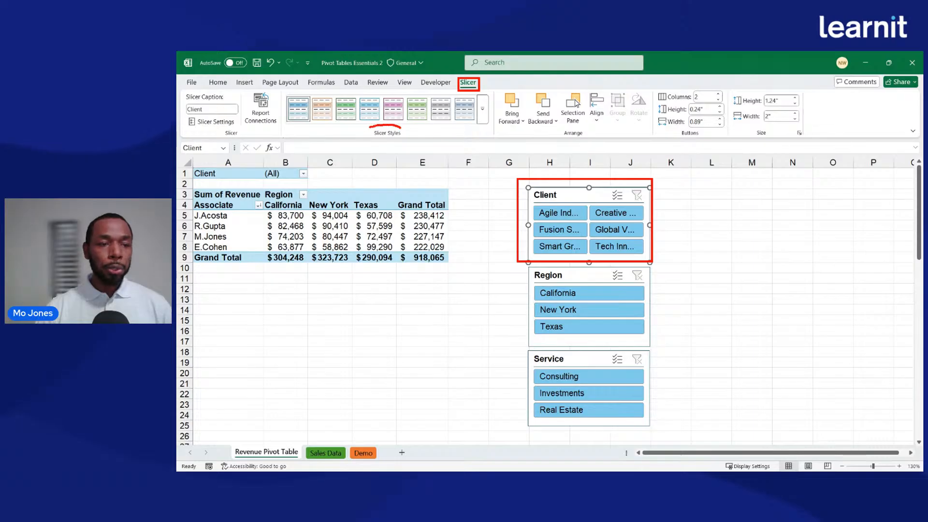
drag(370, 128, 395, 144)
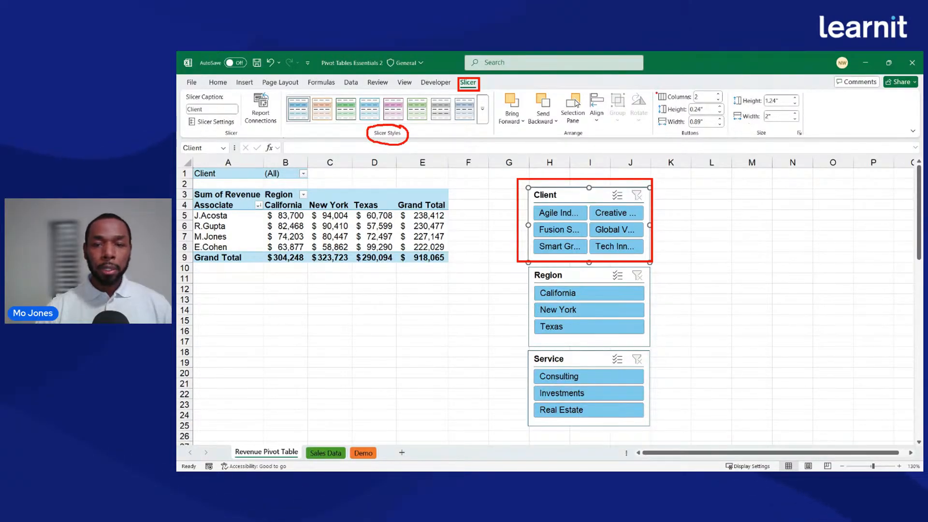
drag(653, 87, 727, 104)
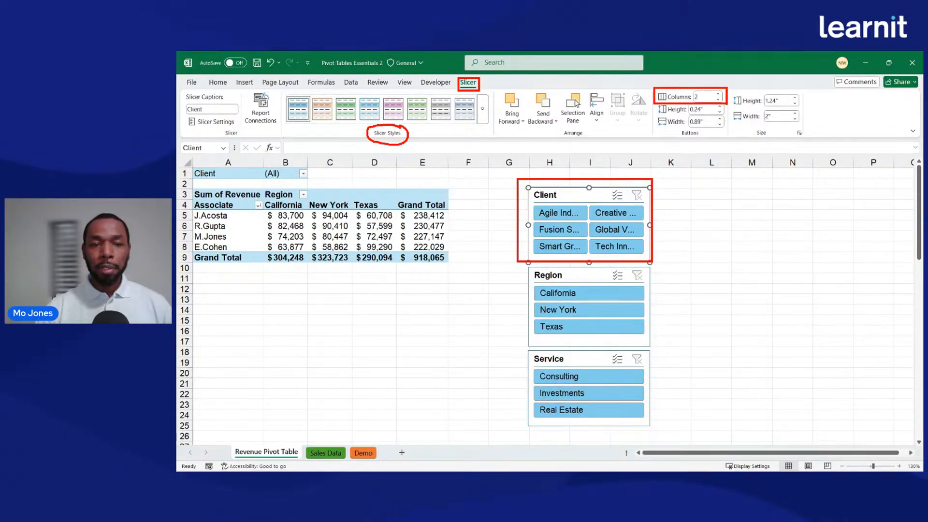
drag(416, 141, 460, 170)
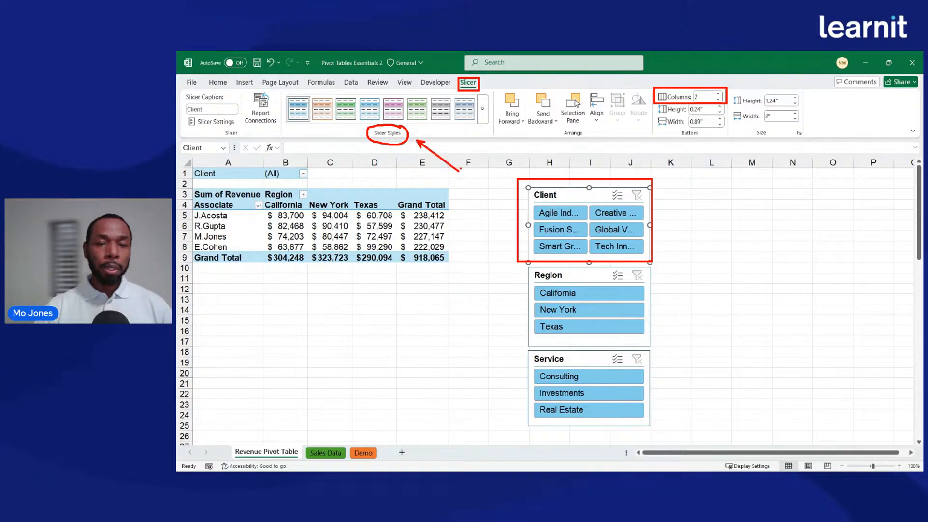
drag(660, 104, 634, 128)
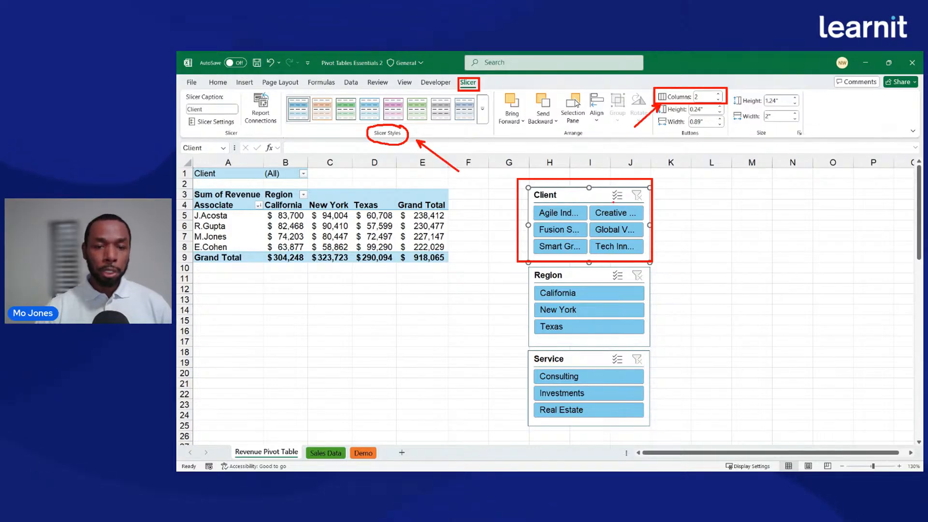
key(Escape)
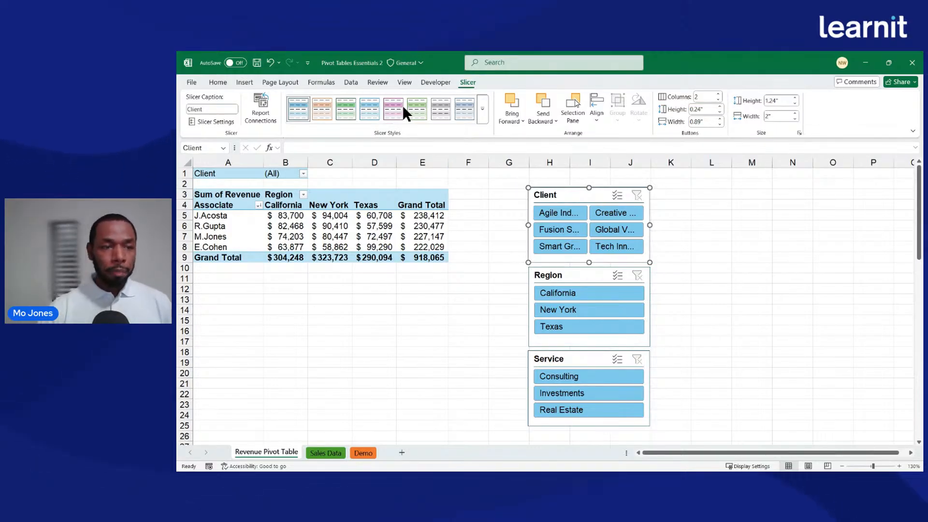
Apply an orange style to the Client slicer, a pink style to Region and a gray style to Service, then deselect the slicers
click(327, 109)
click(585, 278)
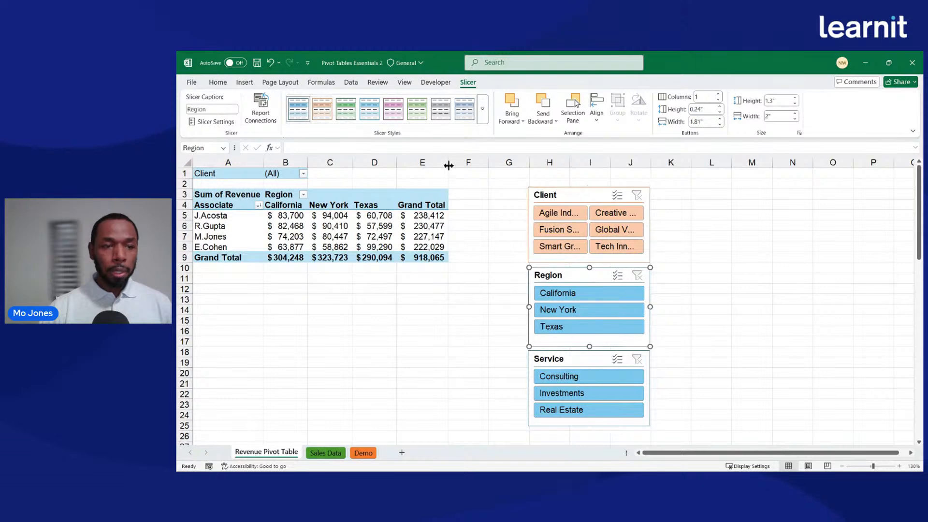
click(393, 109)
click(568, 360)
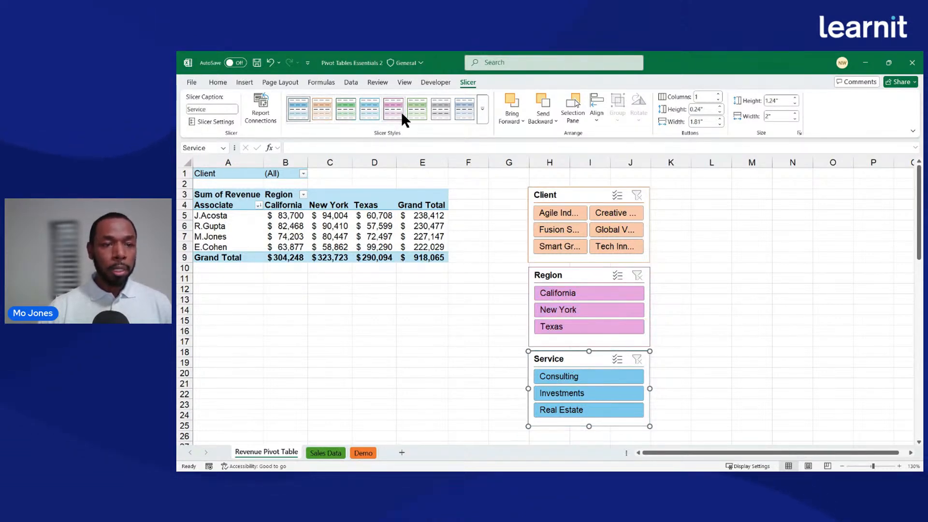
click(442, 108)
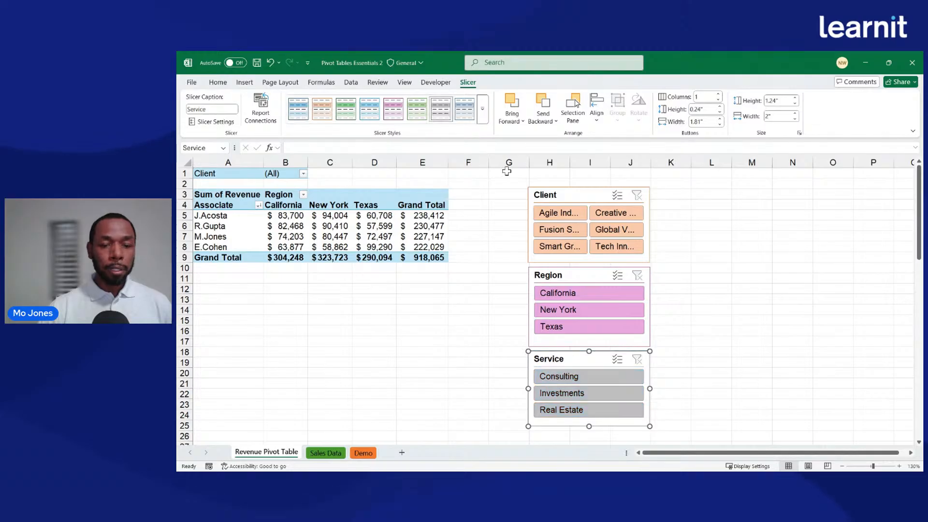
click(737, 297)
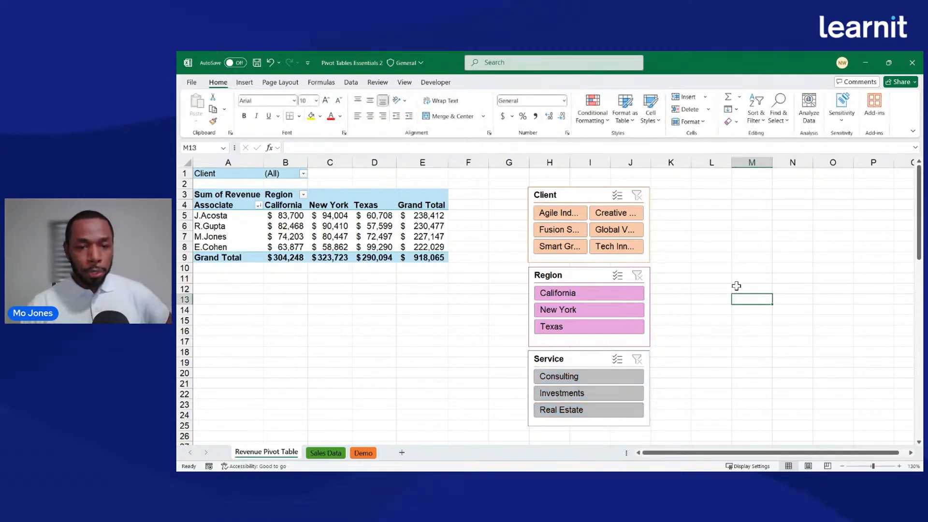
Filter the pivot table with the slicers to the California region and the client Agile Industries
click(574, 292)
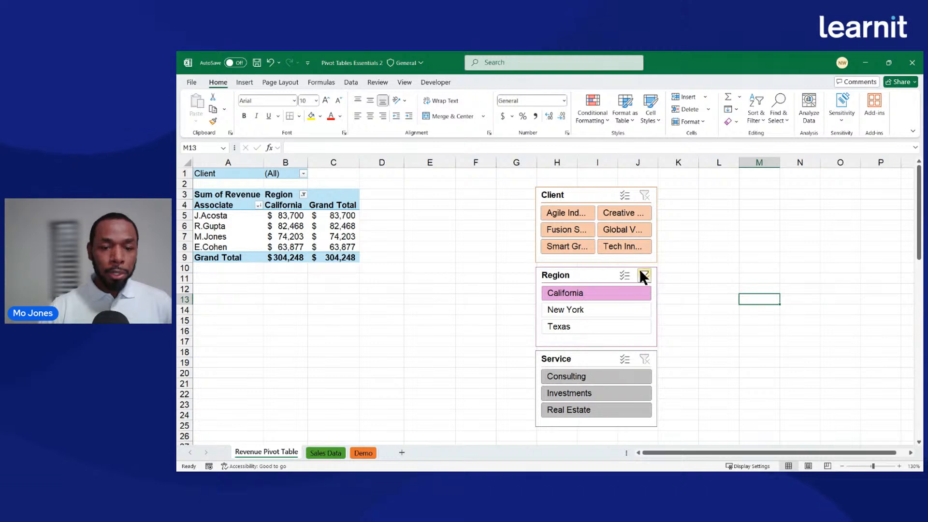
click(574, 214)
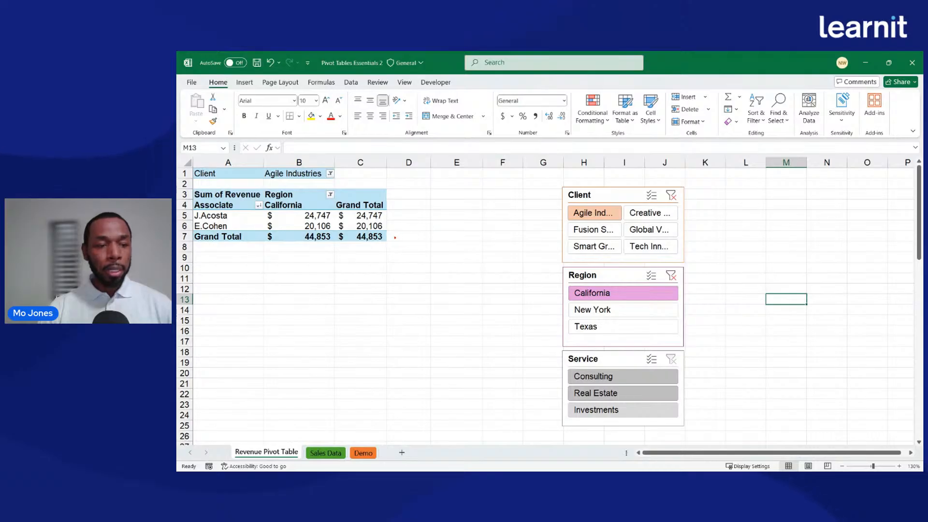
drag(390, 236, 557, 210)
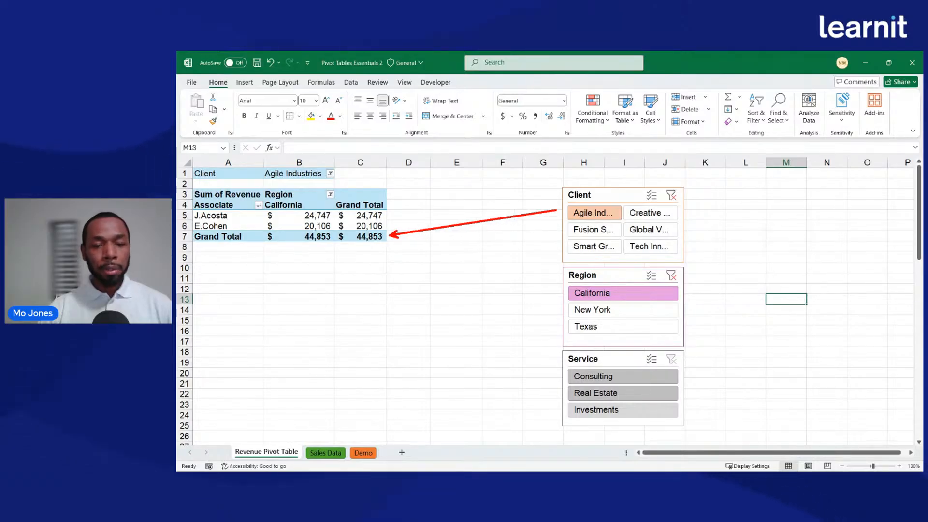
drag(405, 240, 562, 292)
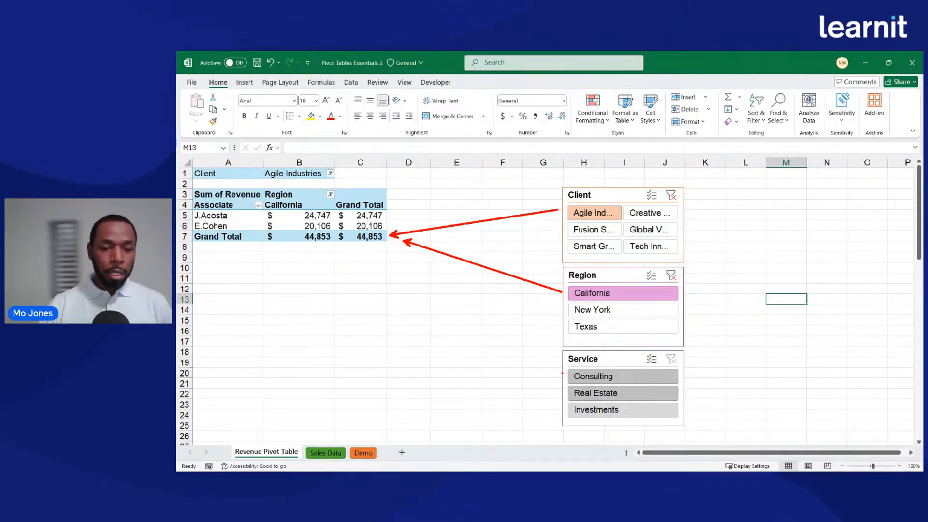
key(Escape)
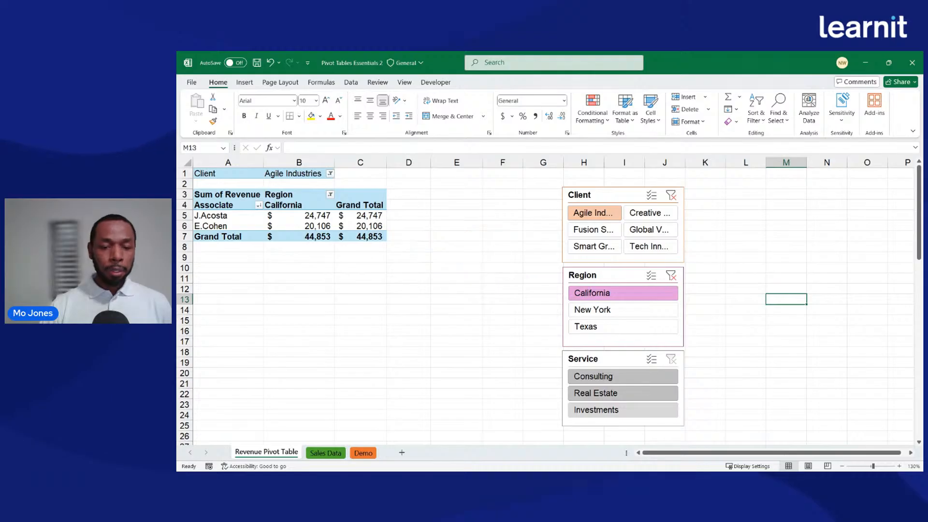
Filter the pivot table to the Real Estate service with the slicer, and check the source records on the Sales Data sheet
click(596, 390)
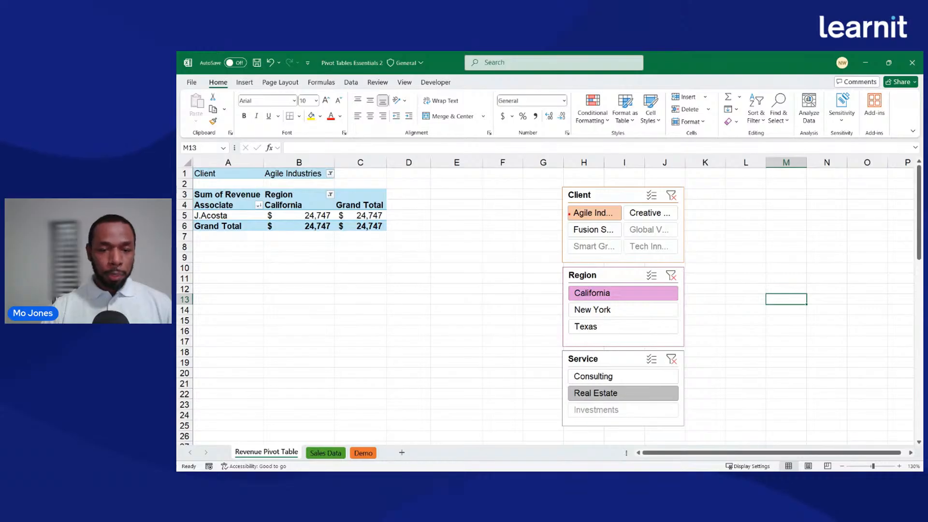
mouse_move(570, 213)
mouse_down()
mouse_move(525, 251)
mouse_move(547, 286)
mouse_move(514, 358)
mouse_move(553, 389)
mouse_up()
drag(396, 223, 534, 287)
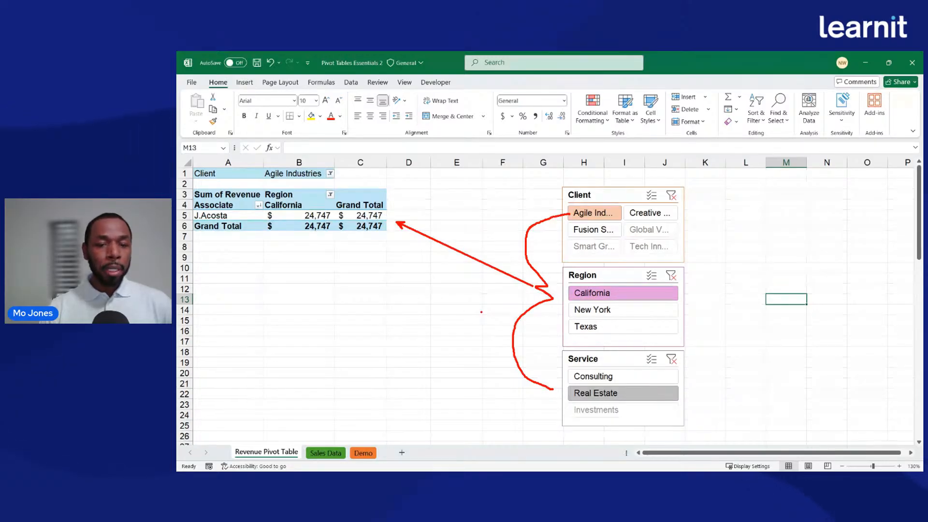
key(Escape)
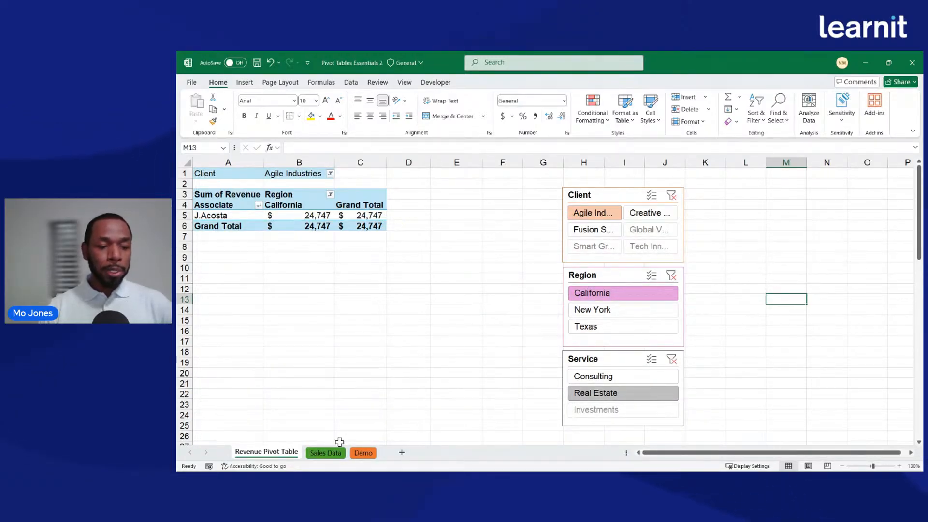
click(324, 453)
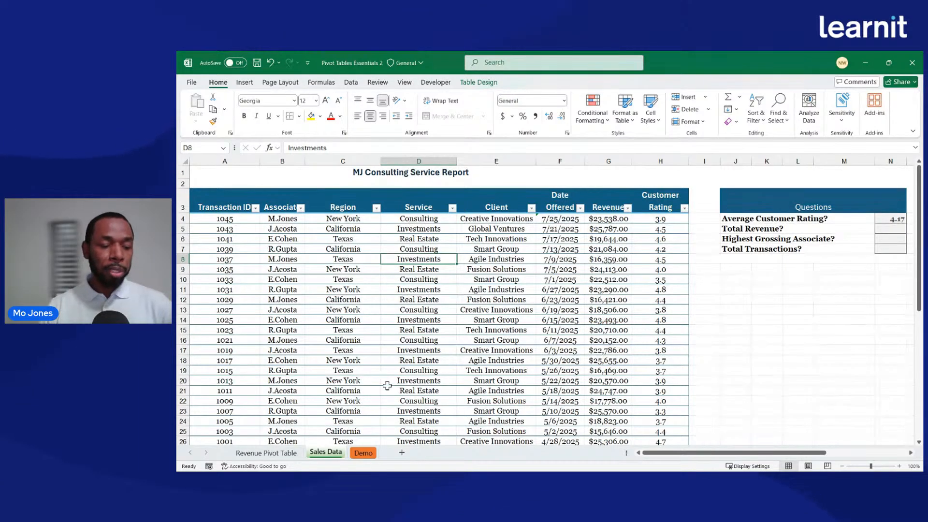
key(ctrl+Page_Up)
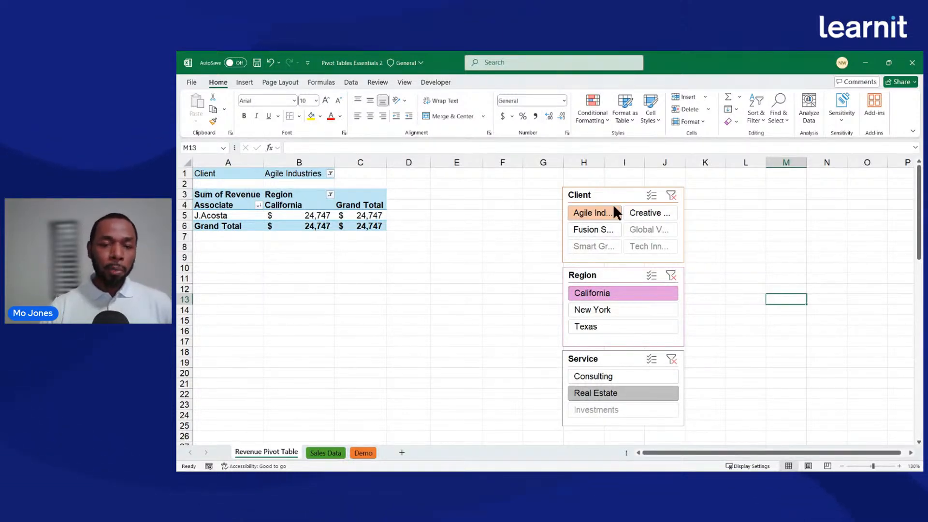
Switch the slicer filters to the Fusion Solutions client and the New York region, and enable multi-select on all three slicers
click(603, 233)
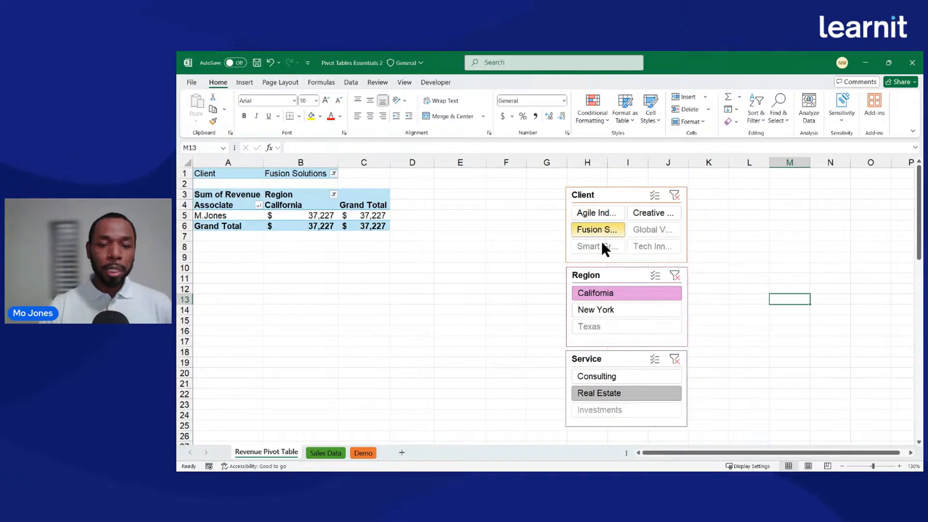
click(610, 305)
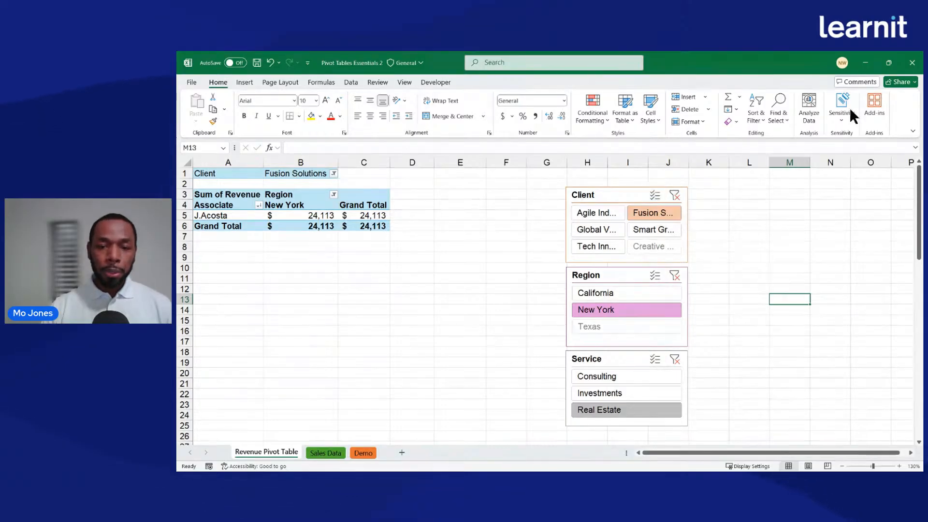
click(655, 195)
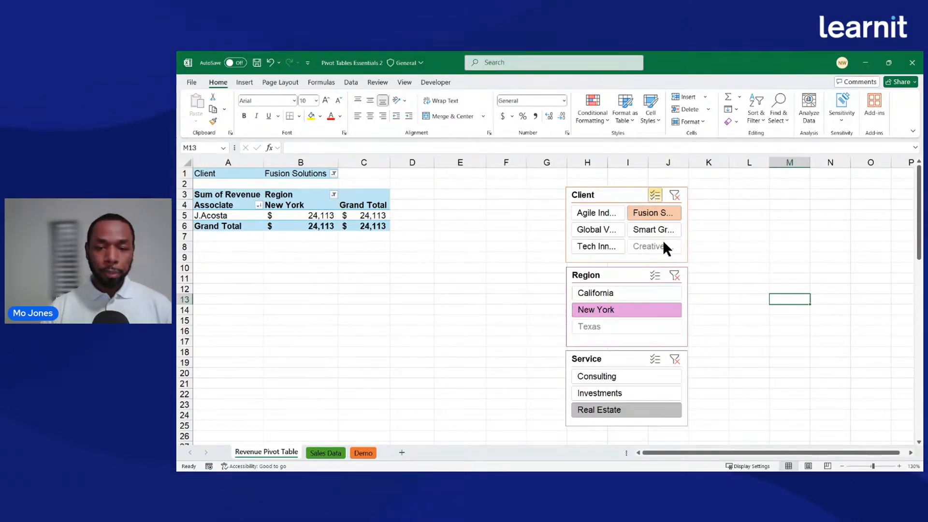
click(655, 275)
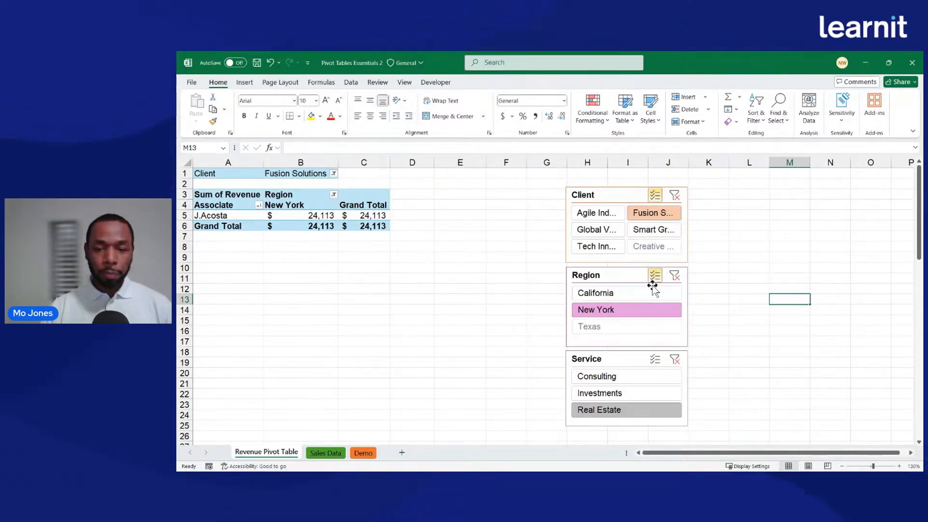
click(654, 359)
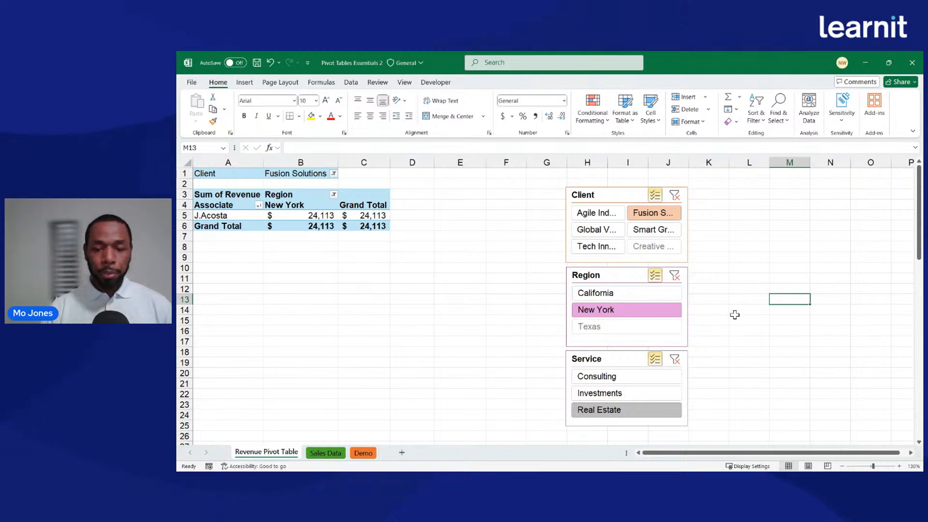
Widen the Client slicer to fit its full names and add Global Ventures, Smart Group, Texas and Consulting to the slicer selections
click(618, 231)
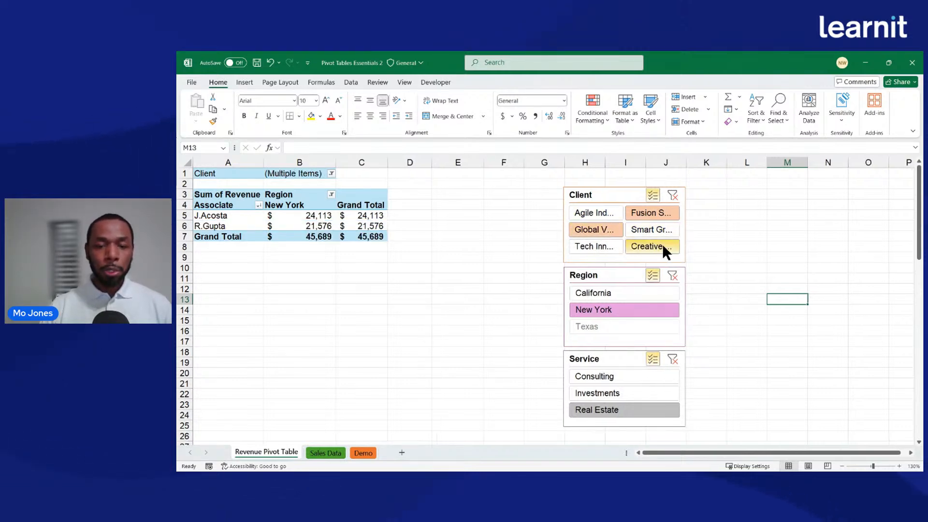
click(564, 225)
drag(561, 225, 509, 225)
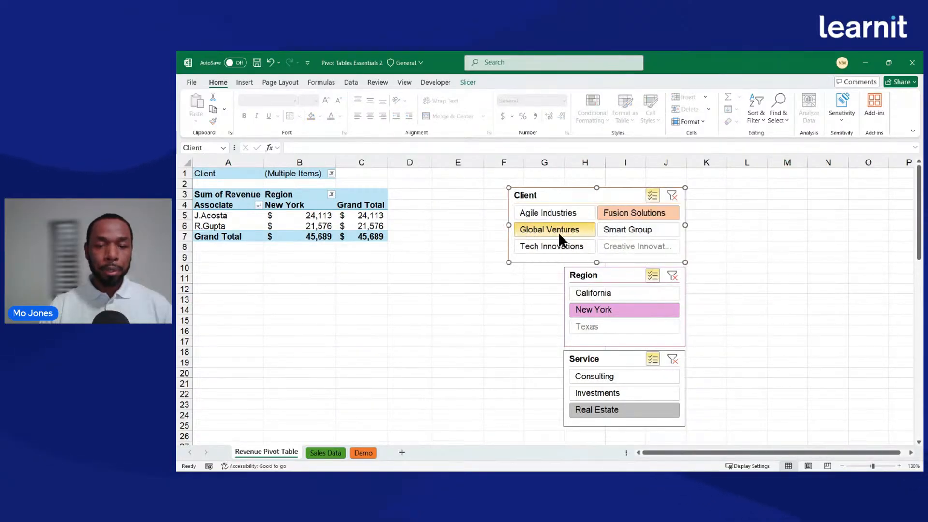
click(636, 232)
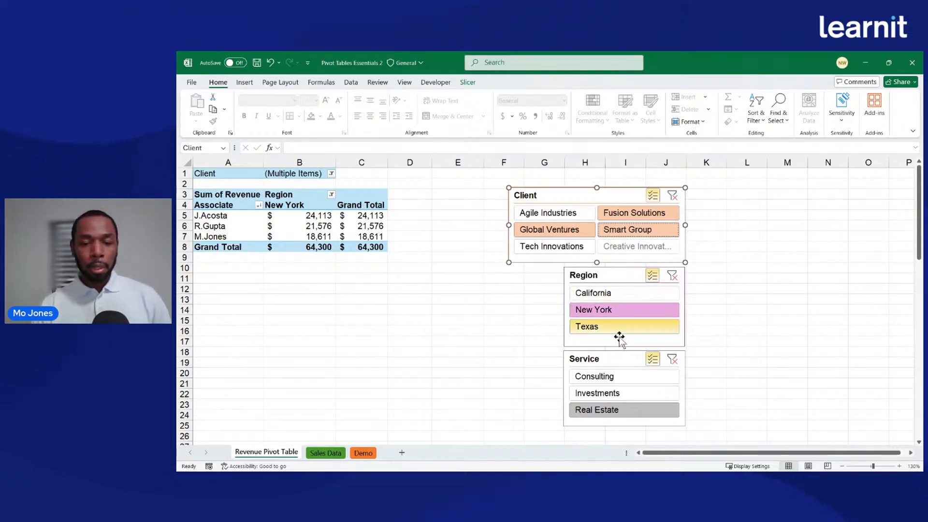
click(611, 326)
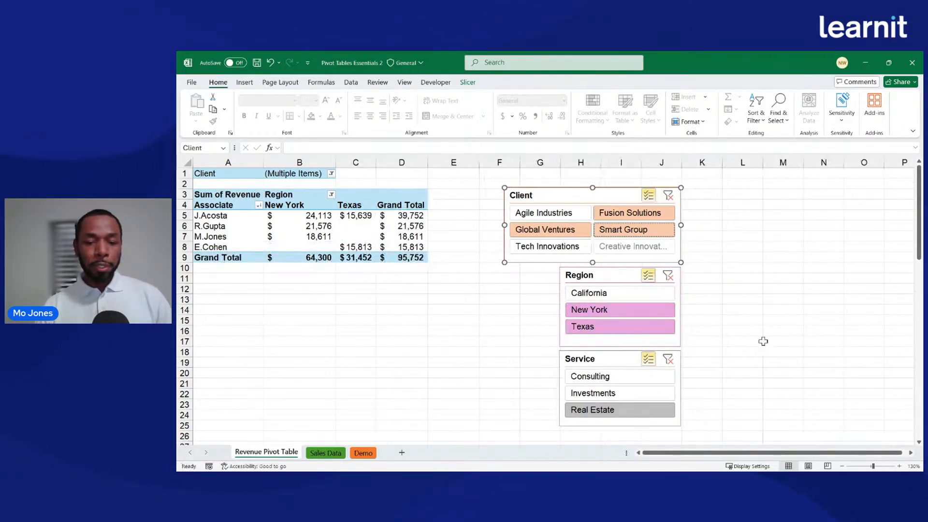
click(610, 376)
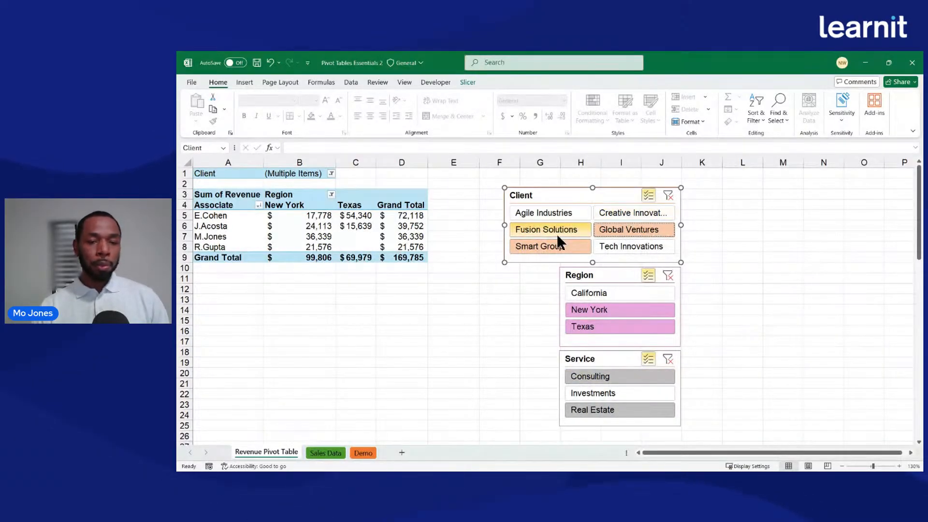
Clear the filters from the Client, Region and Service slicers
mouse_move(425, 238)
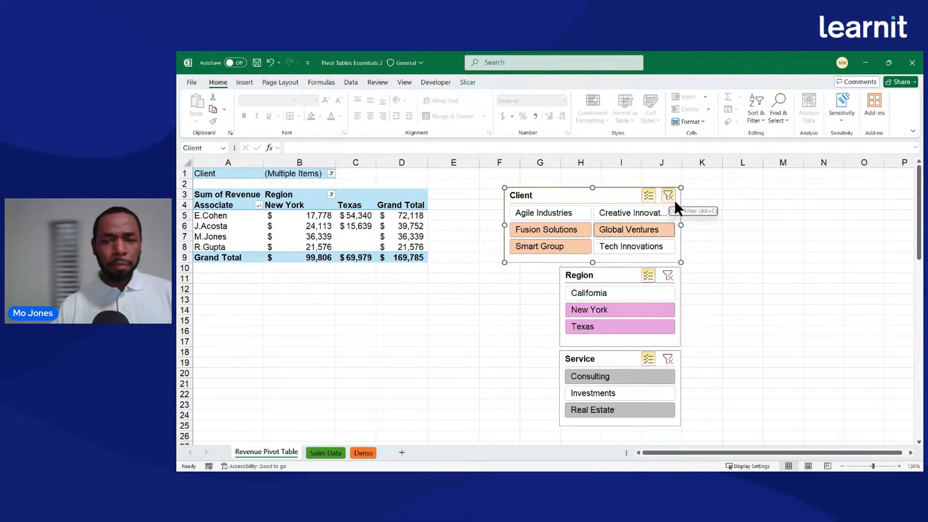
click(382, 224)
click(355, 82)
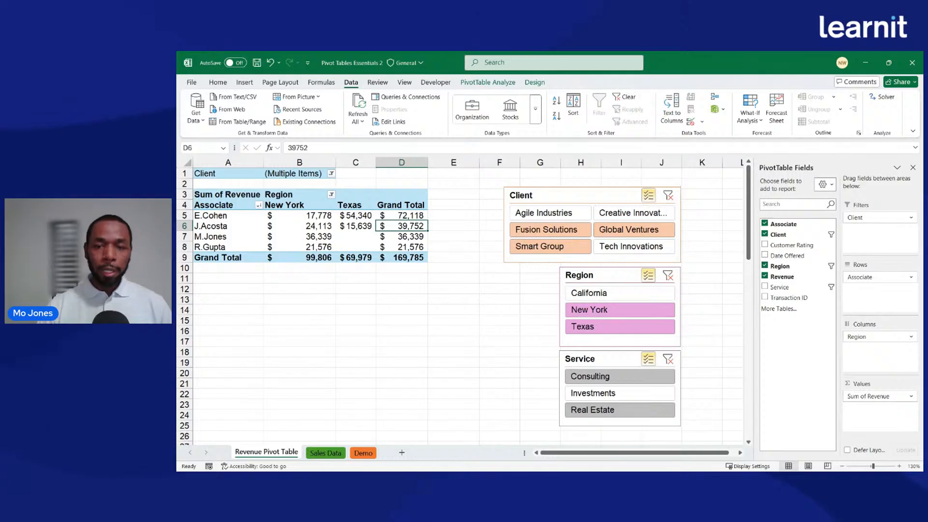
click(669, 195)
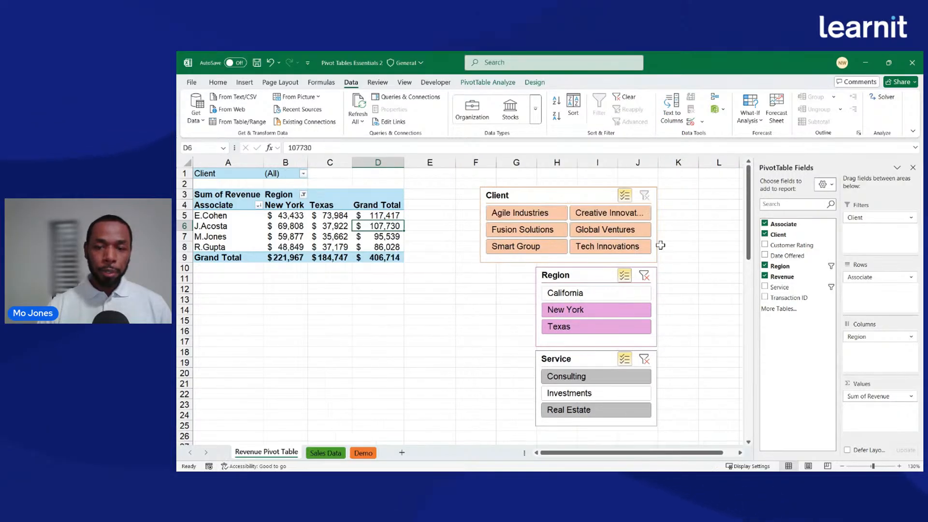
click(648, 275)
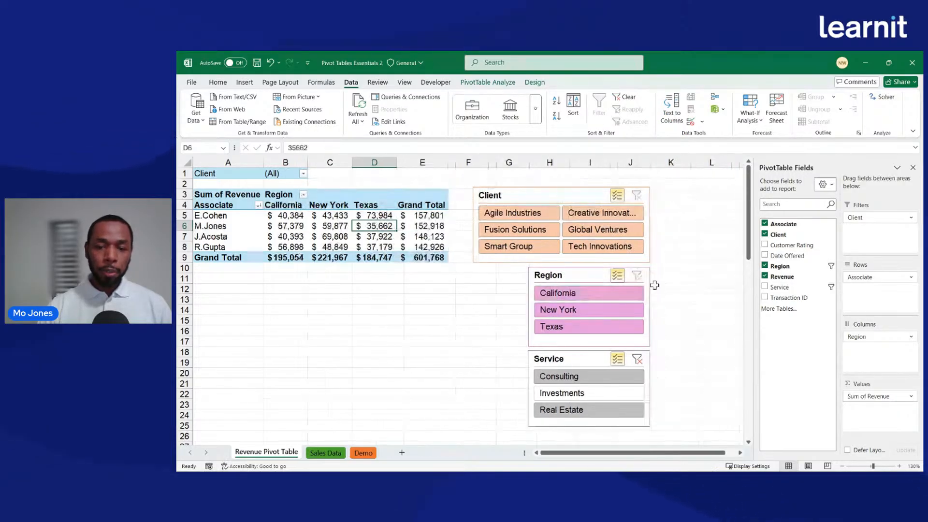
click(638, 359)
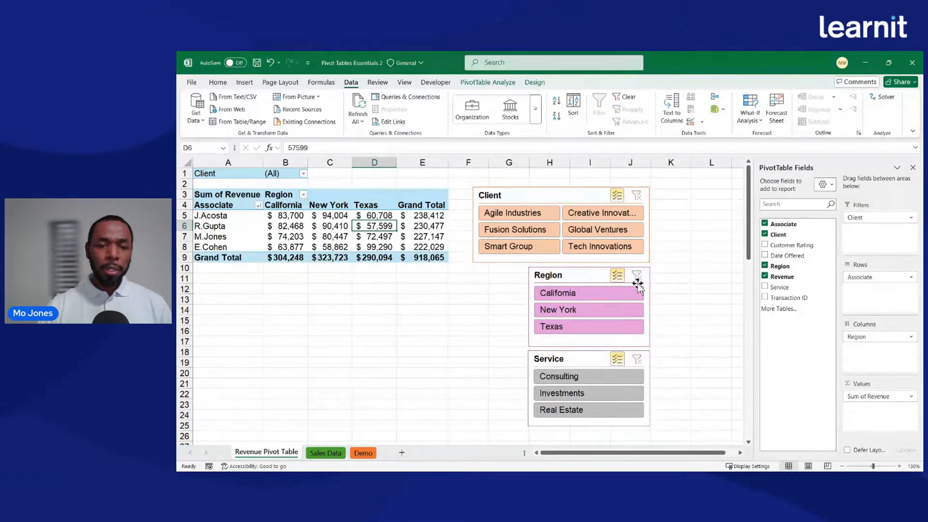
Delete the Client slicer from the sheet
click(604, 279)
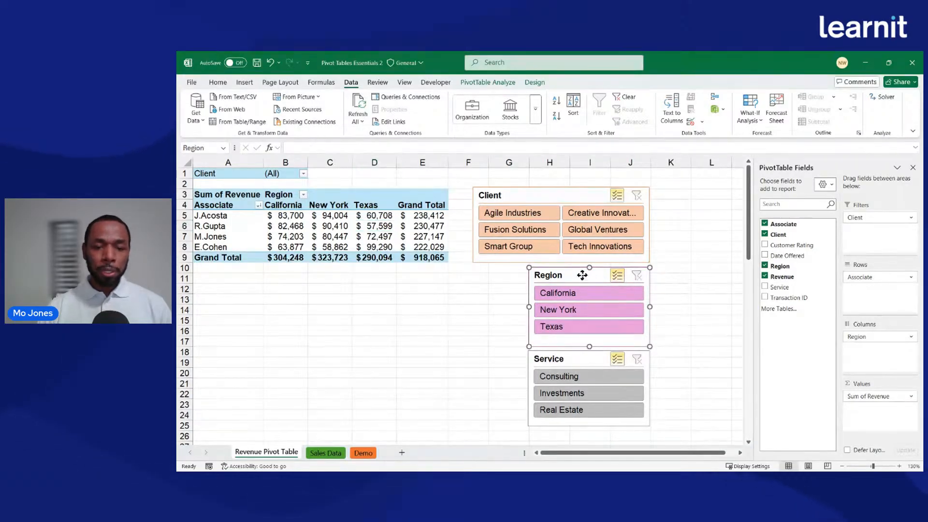
click(558, 197)
key(Delete)
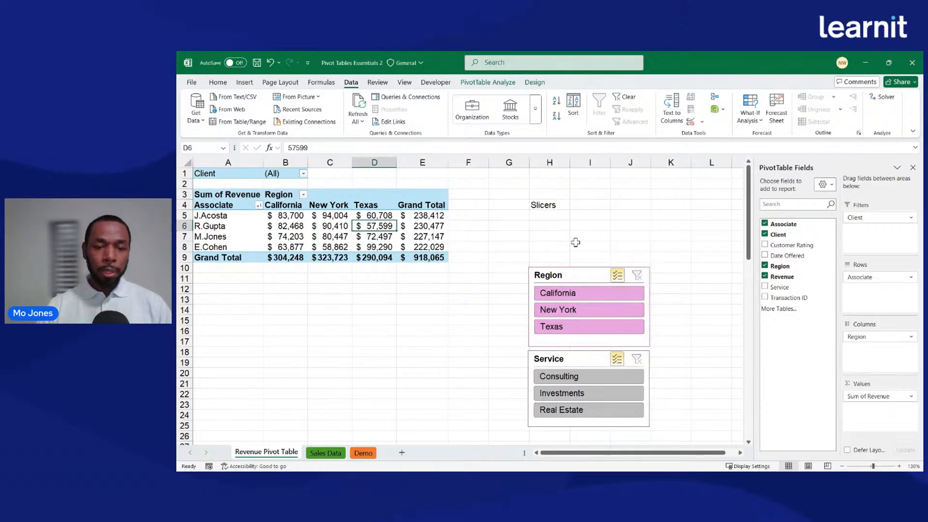
click(489, 82)
click(439, 114)
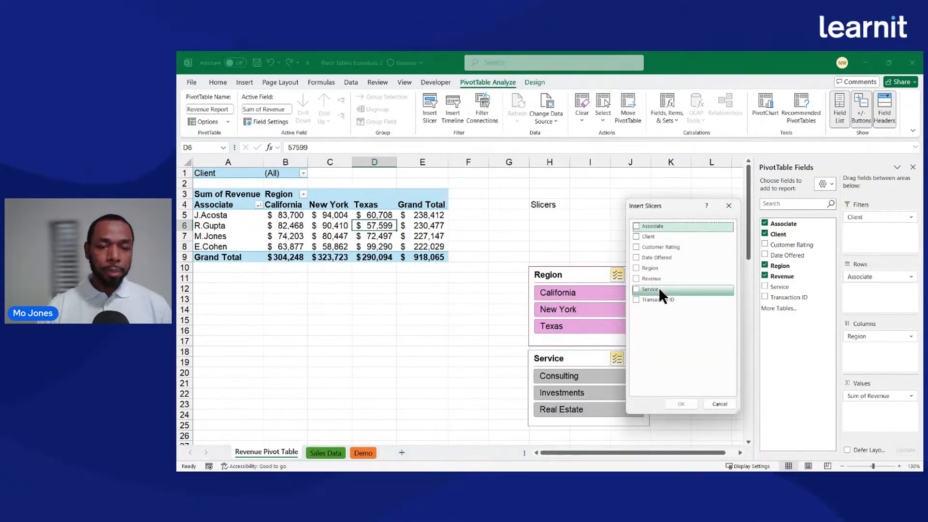
click(719, 404)
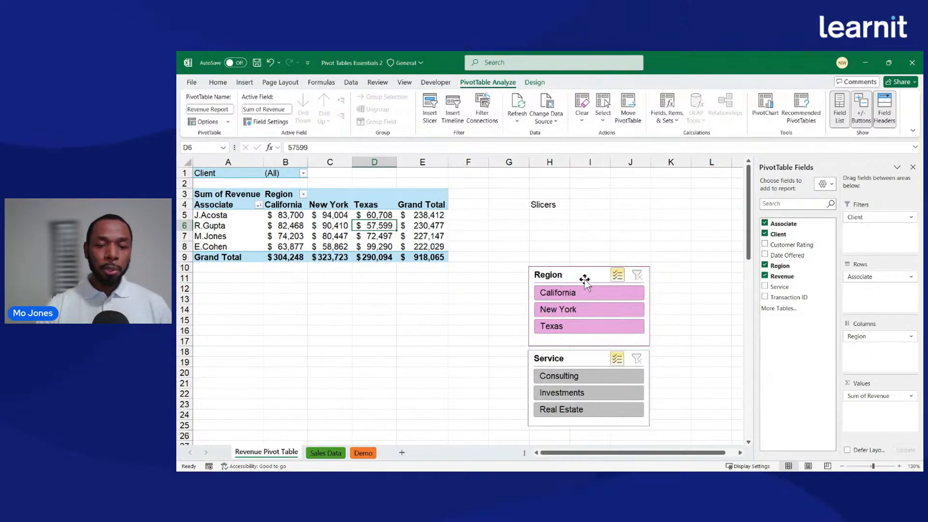
Place the Region and Service slicers side by side directly below the pivot table, and select a pivot table cell
drag(585, 280, 249, 282)
drag(562, 355, 359, 279)
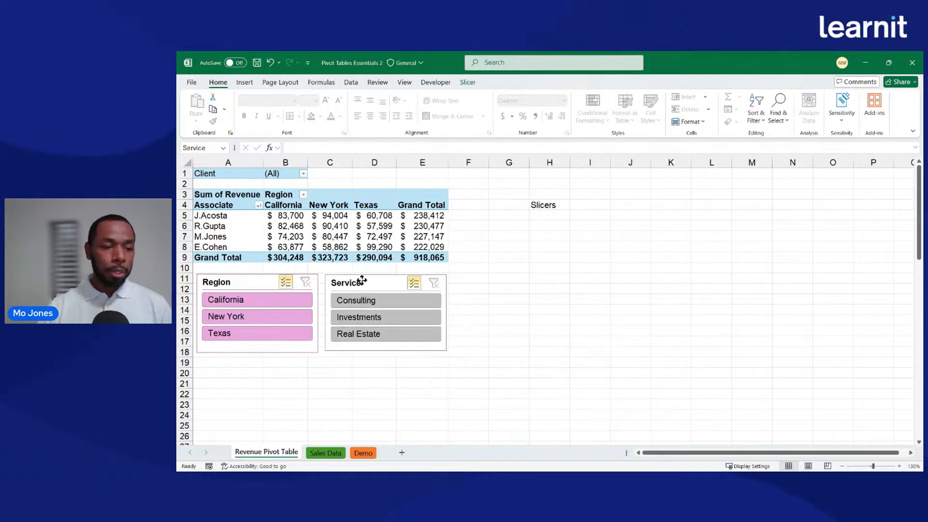
click(435, 226)
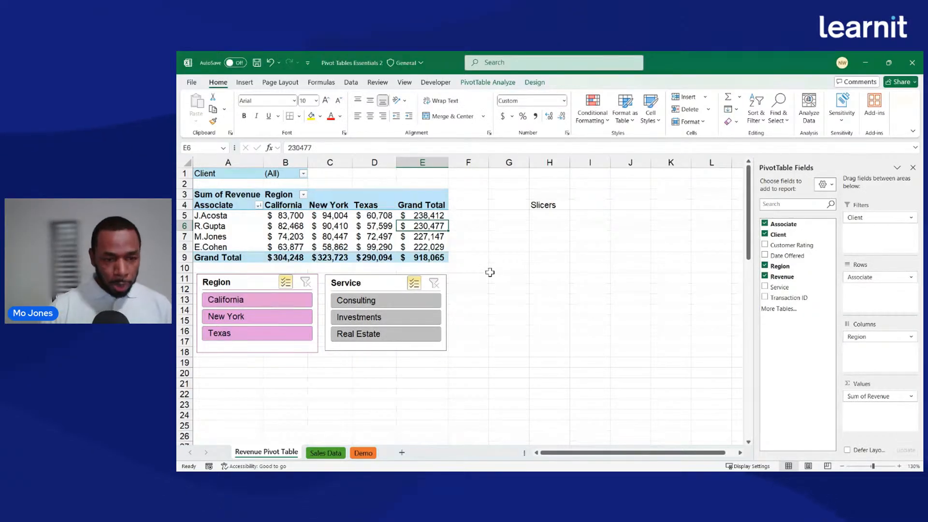
On the Sales Data sheet, set the first transaction's revenue in cell G4 to 45,000
click(325, 453)
scroll(442, 317, down, 3)
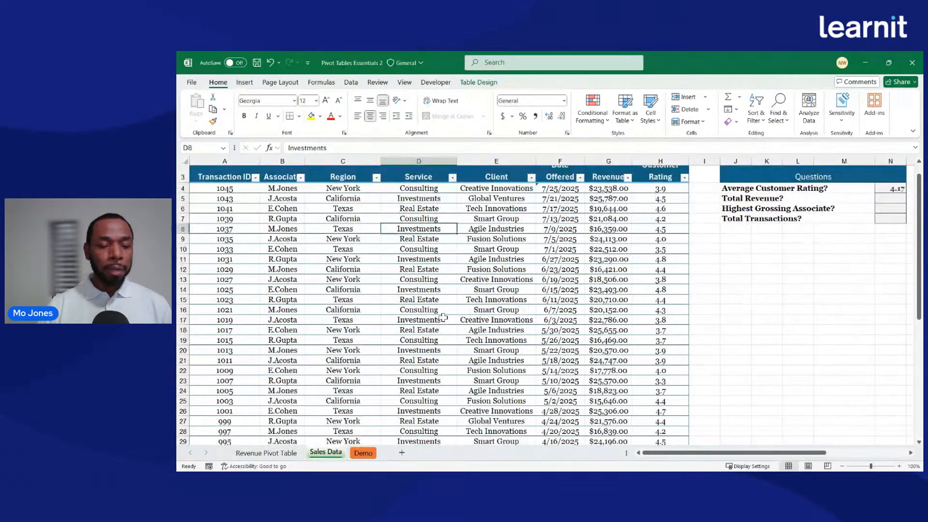
scroll(443, 318, down, 8)
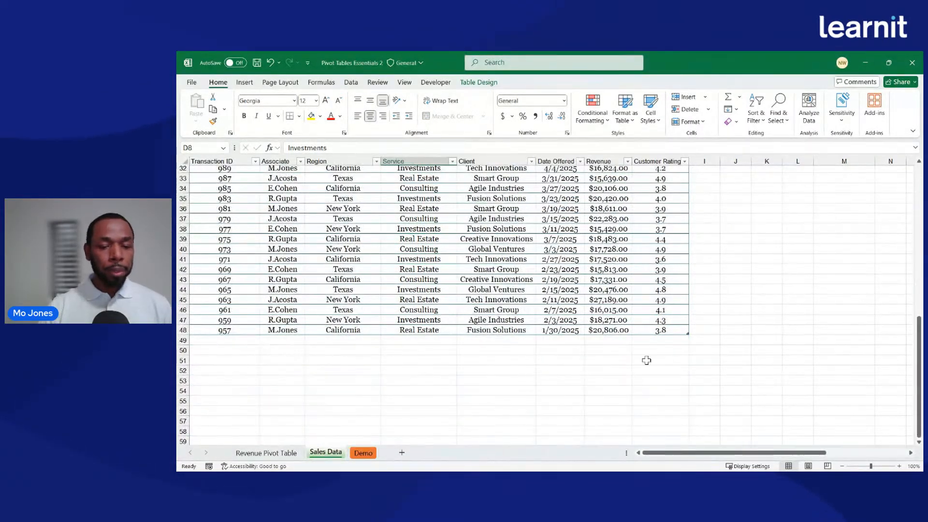
scroll(545, 339, up, 10)
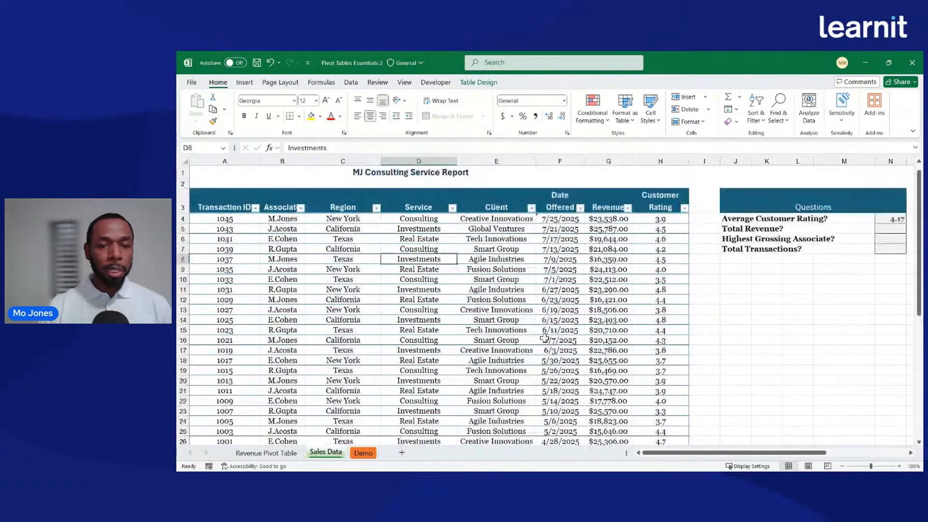
click(610, 219)
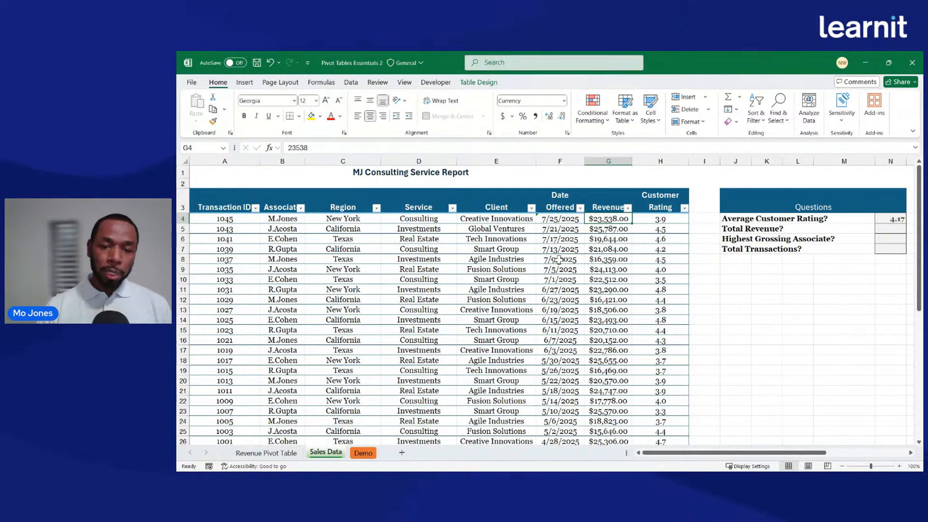
key(F2)
text(45)
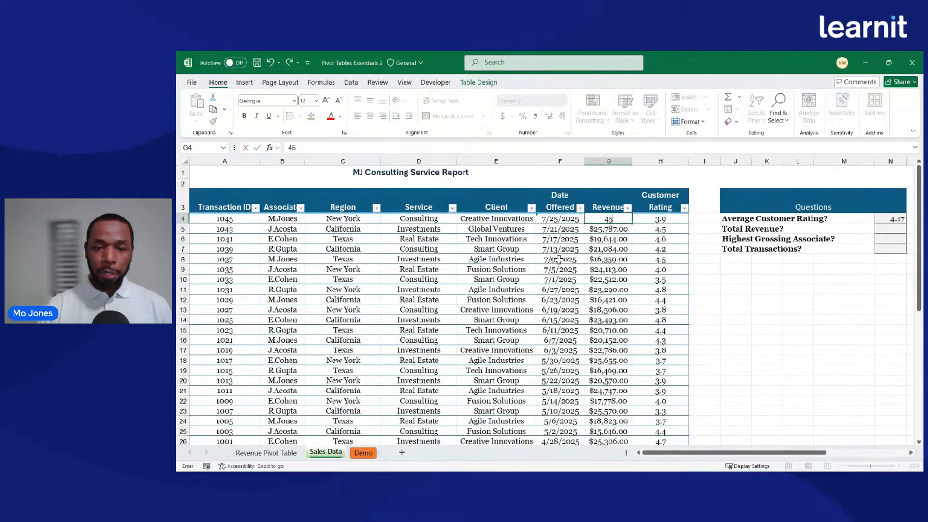
text(,000)
key(Return)
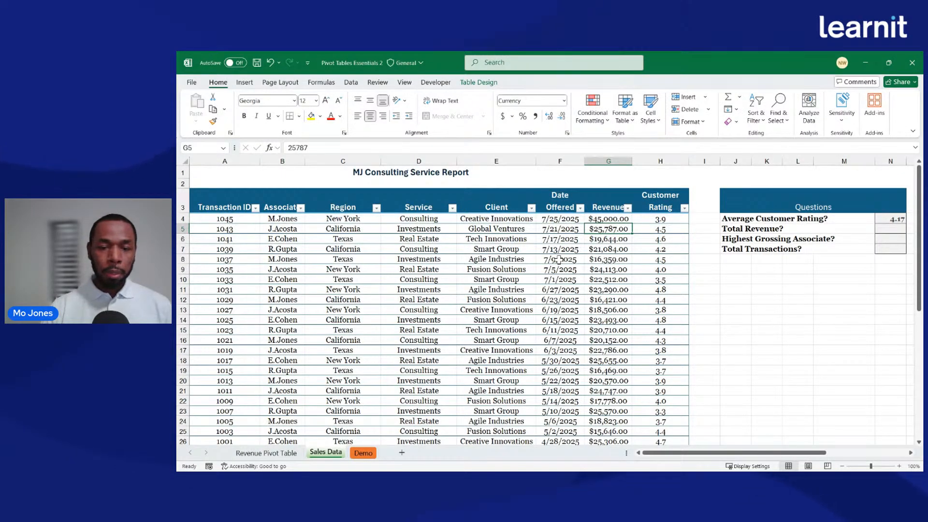
click(614, 217)
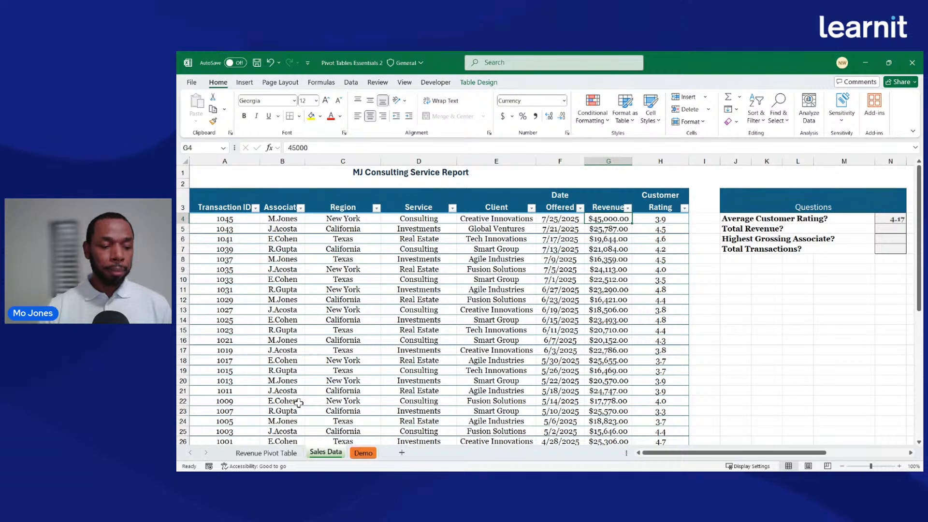
Refresh the pivot table on the Revenue Pivot Table sheet and select the first associate's grand total in cell E5
click(264, 453)
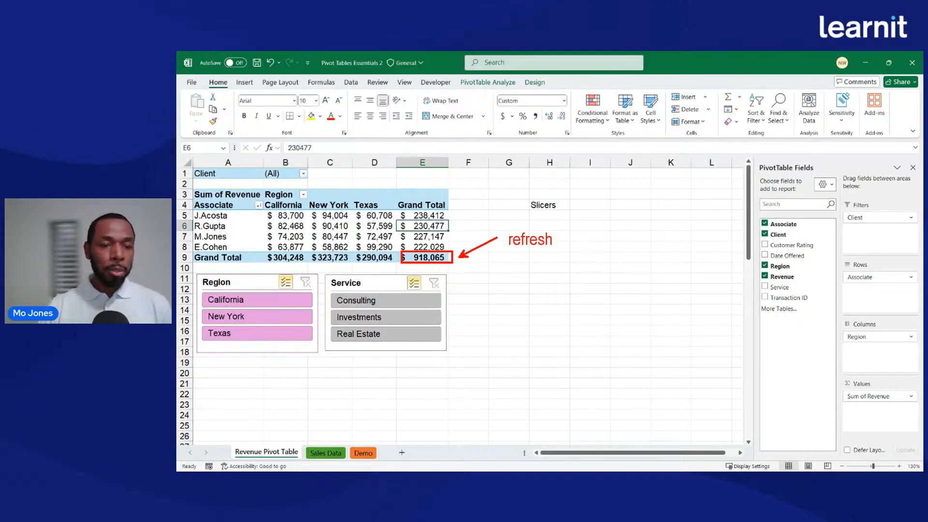
click(491, 80)
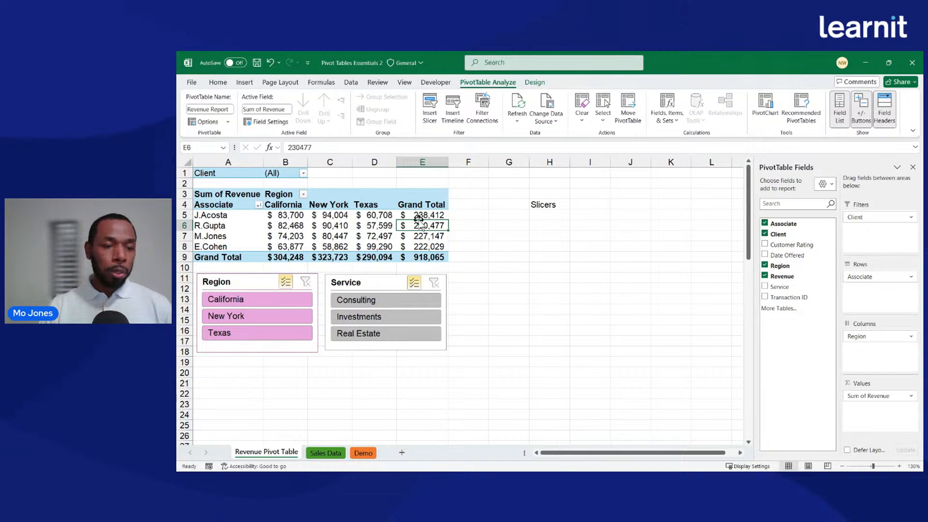
right_click(386, 225)
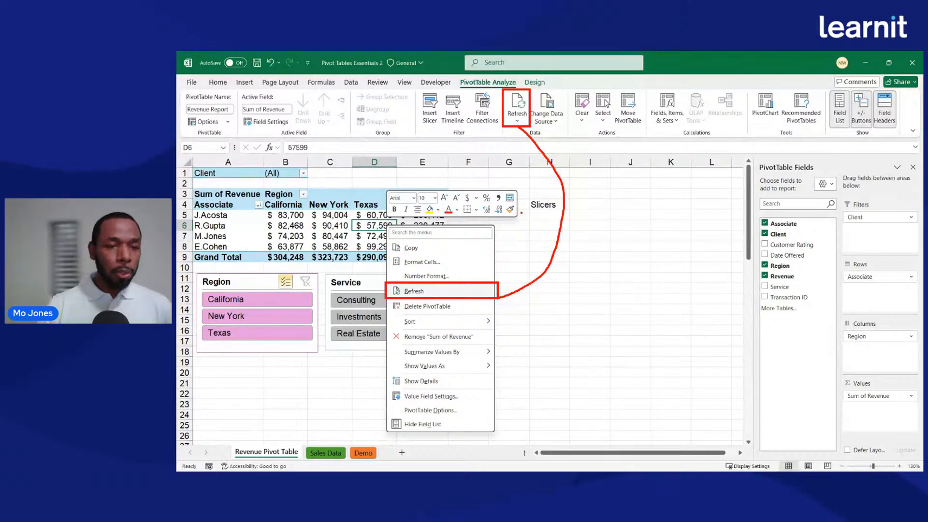
key(Escape)
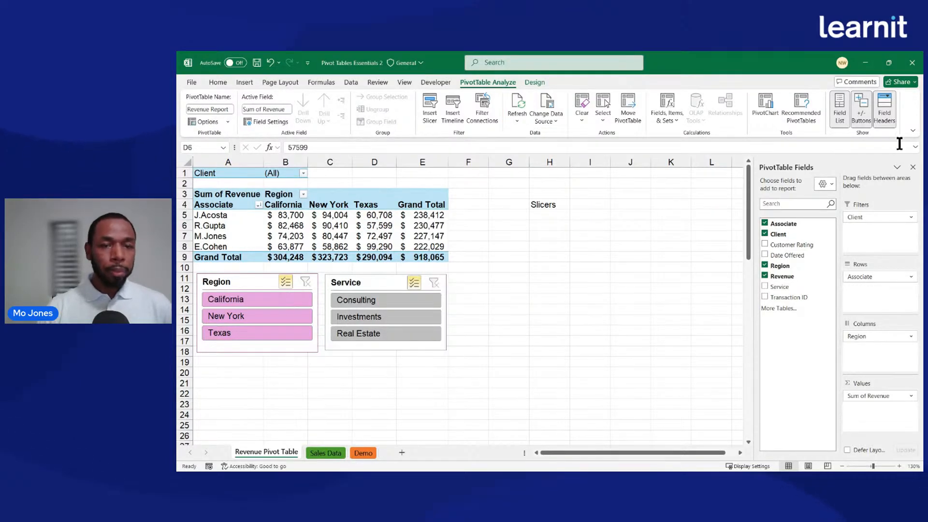
click(516, 102)
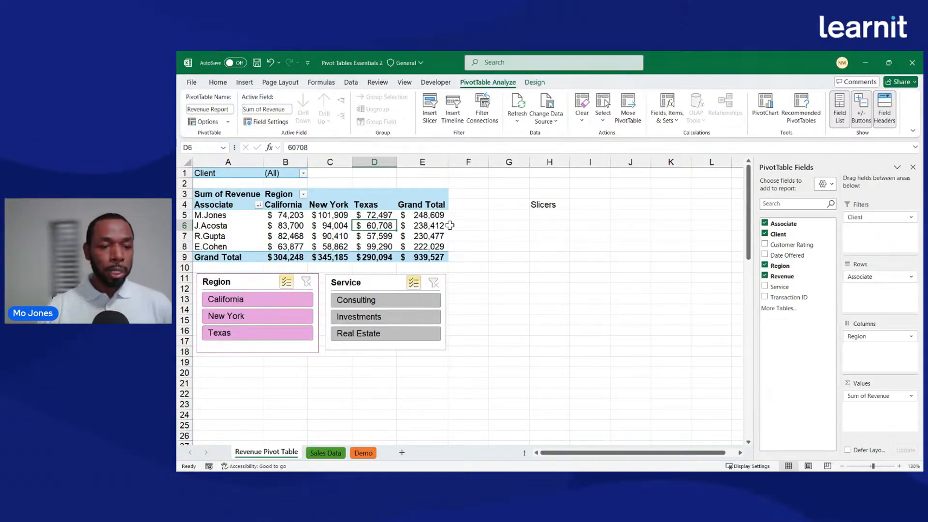
click(437, 217)
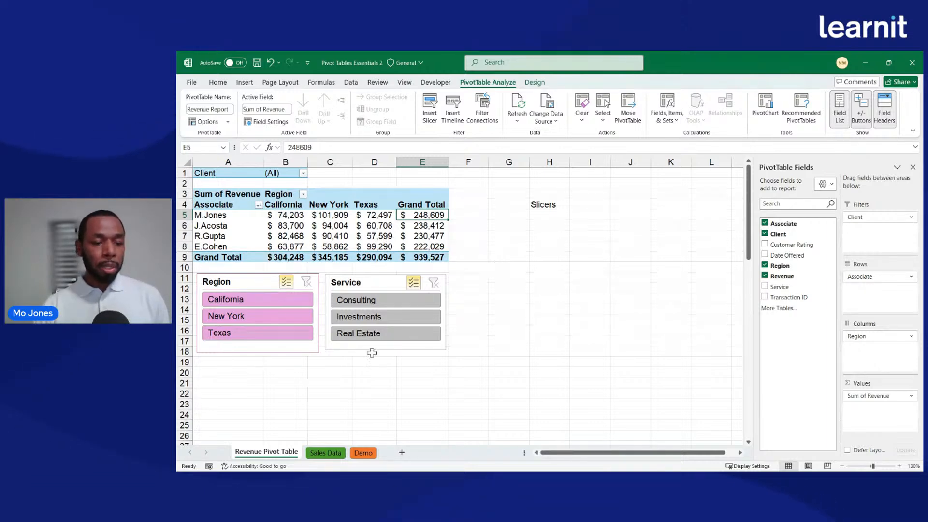
click(325, 453)
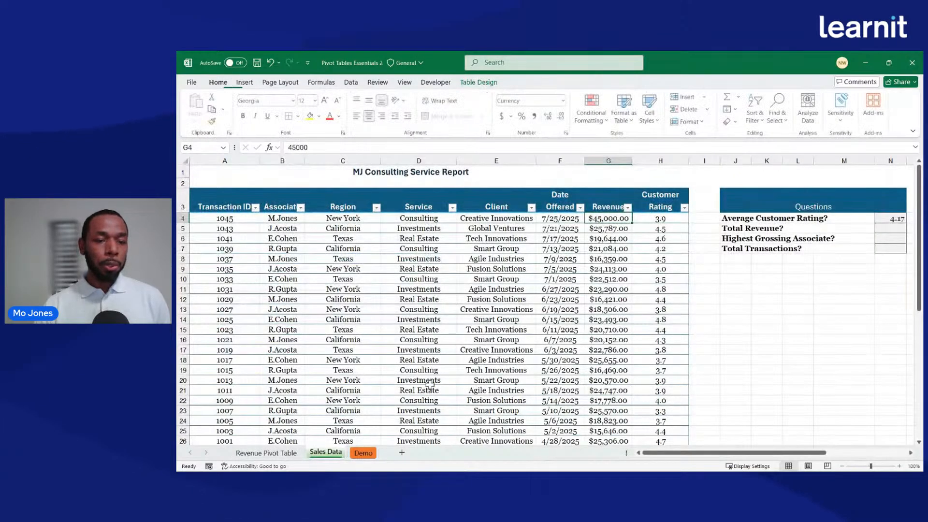
click(277, 454)
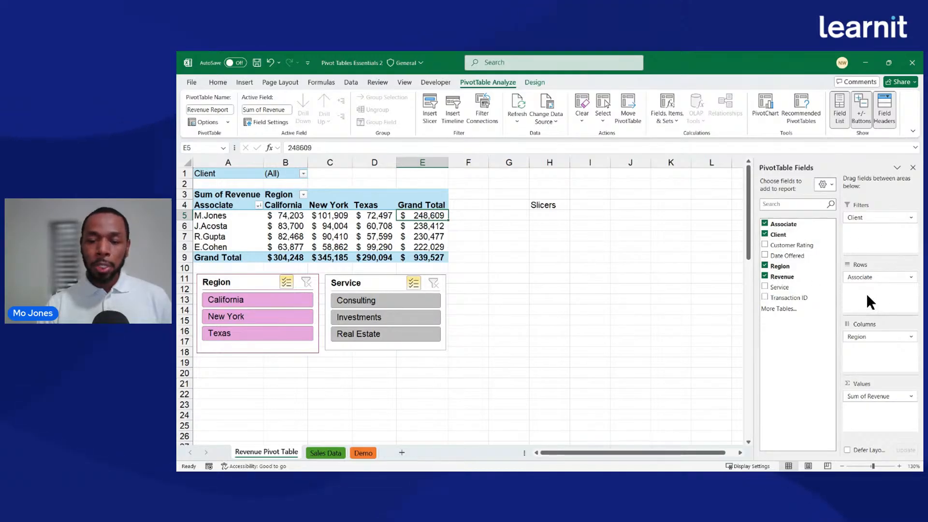
click(545, 206)
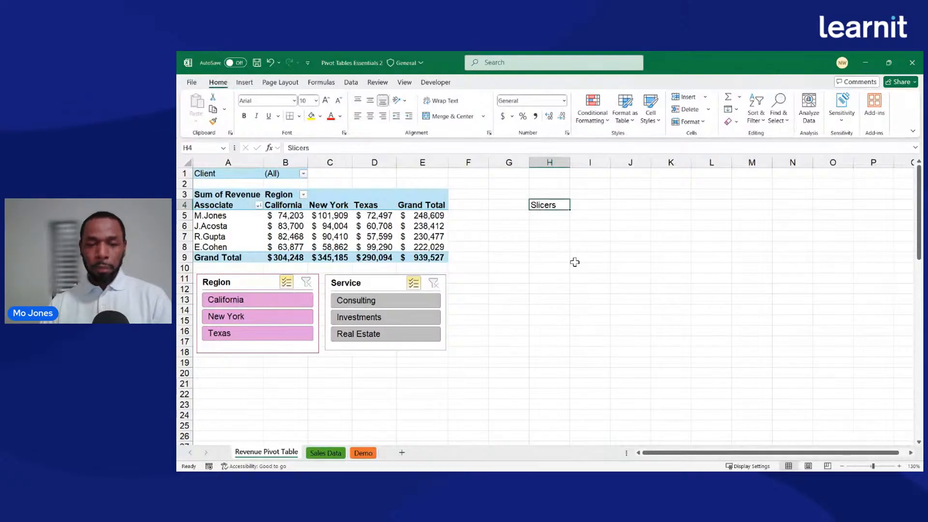
Select grand total cell E6 inside the pivot table and bring up the pivot table analysis commands
click(437, 225)
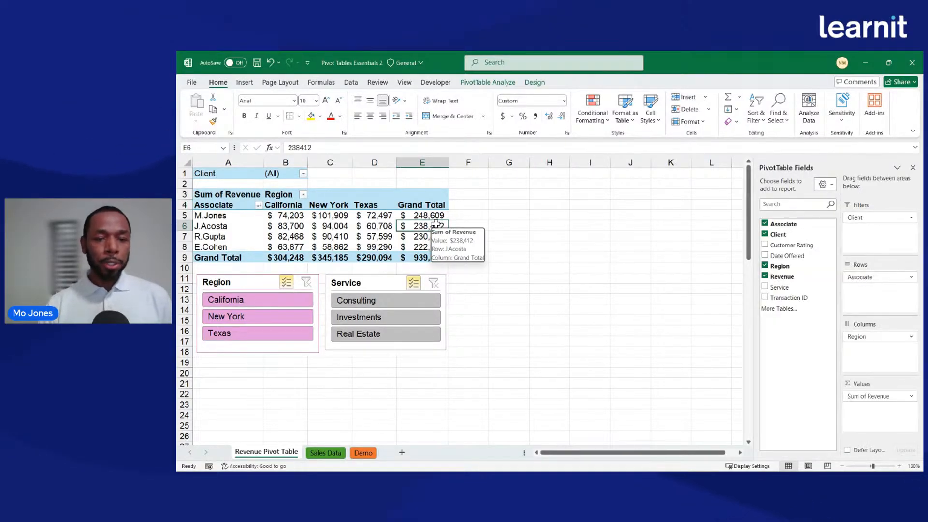
click(494, 81)
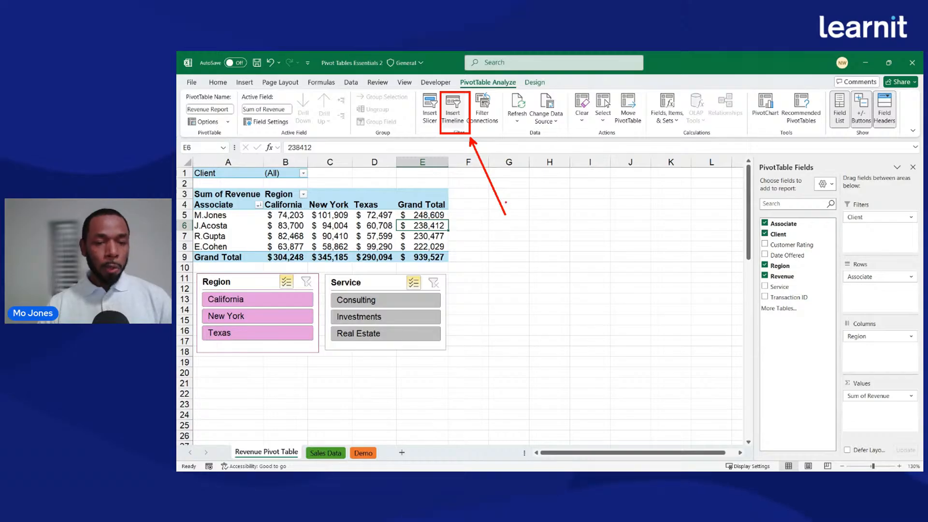
text(t)
text(quar)
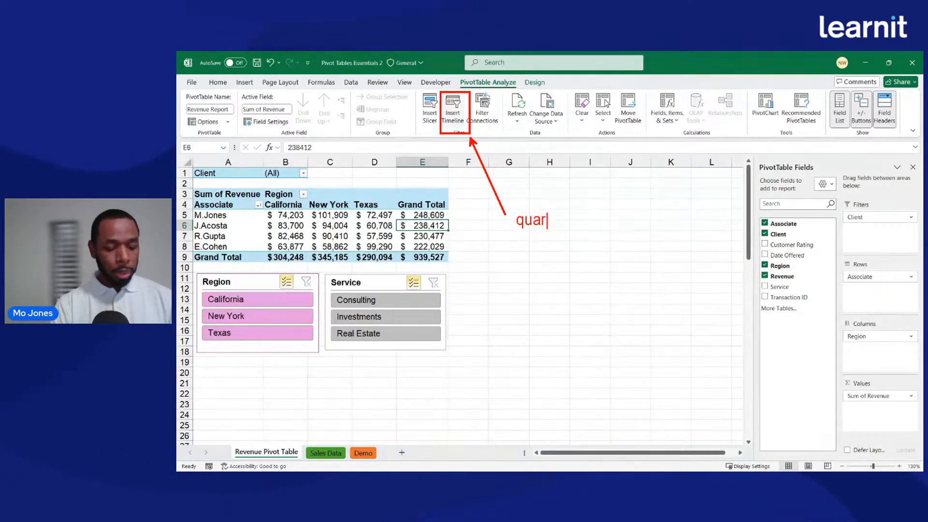
text(terly)
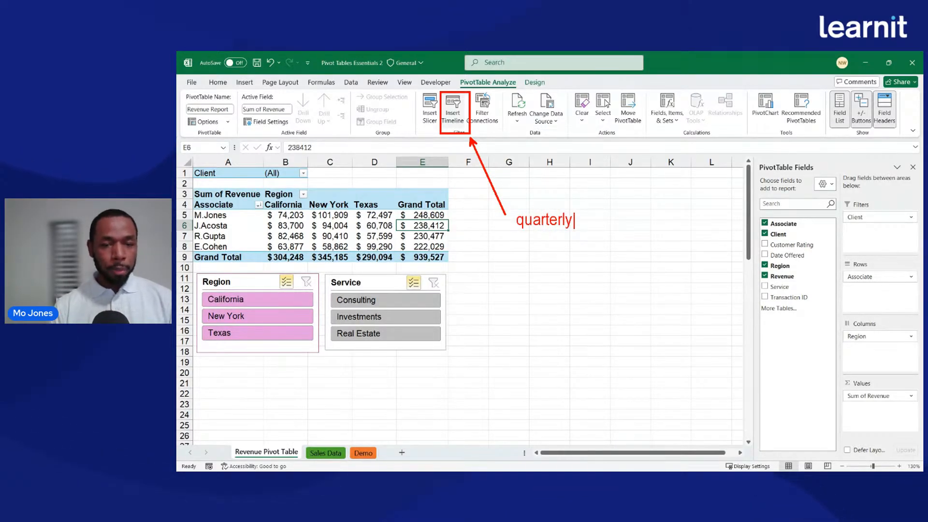
key(Return)
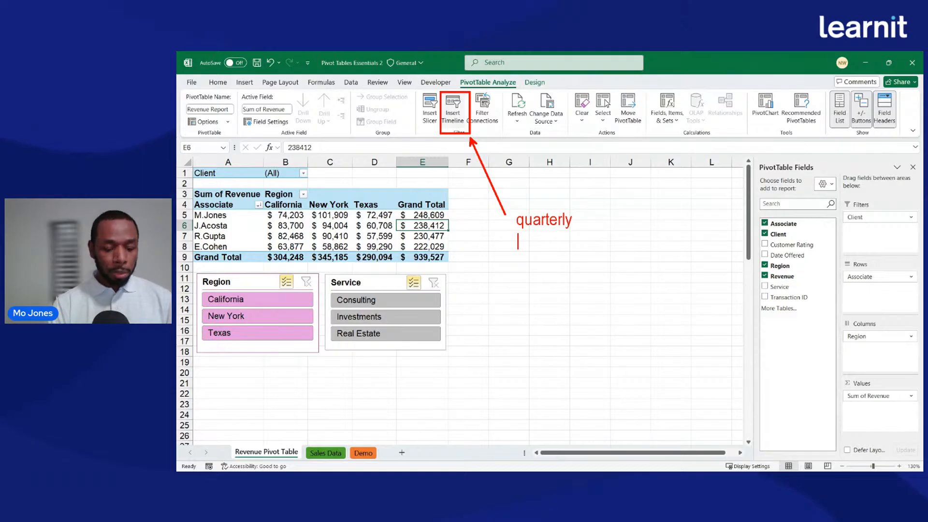
text(monthl)
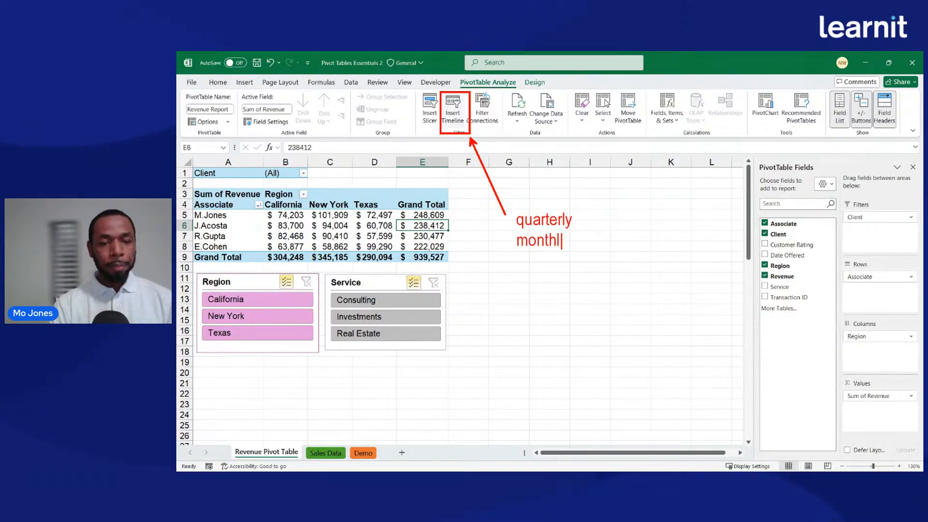
text(y)
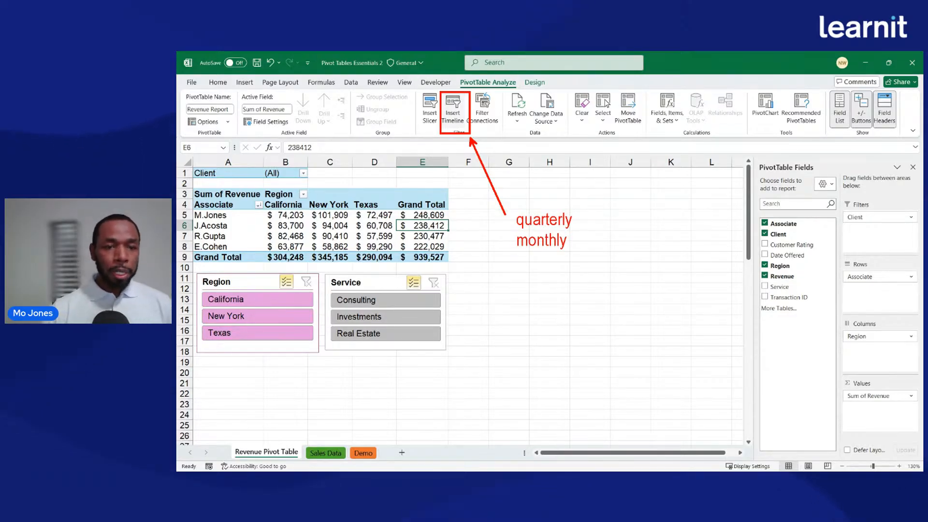
key(Escape)
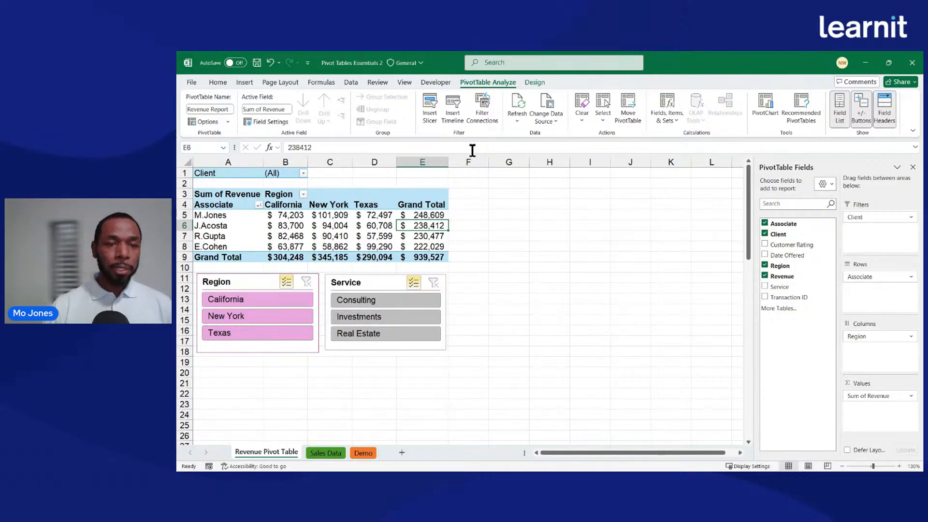
Insert a timeline for the Date Offered field and place it to the right of the pivot table
click(453, 109)
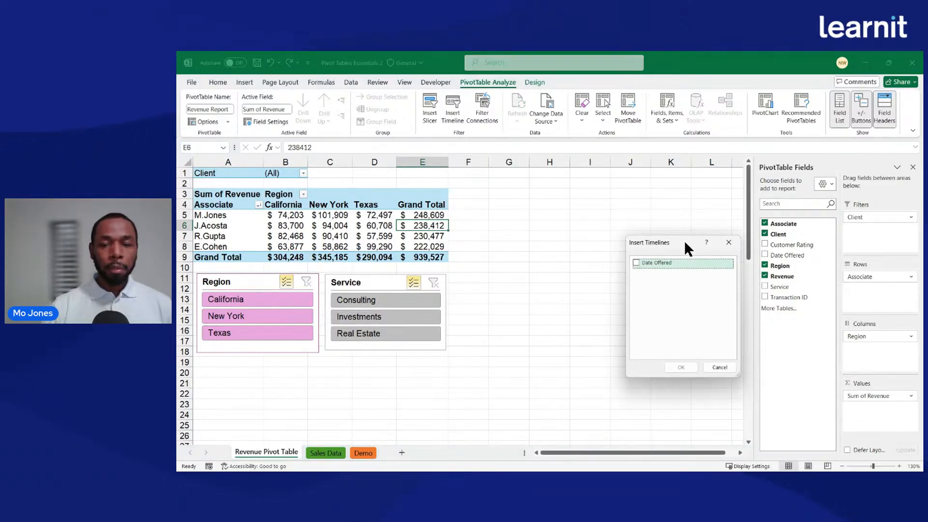
drag(685, 243, 685, 220)
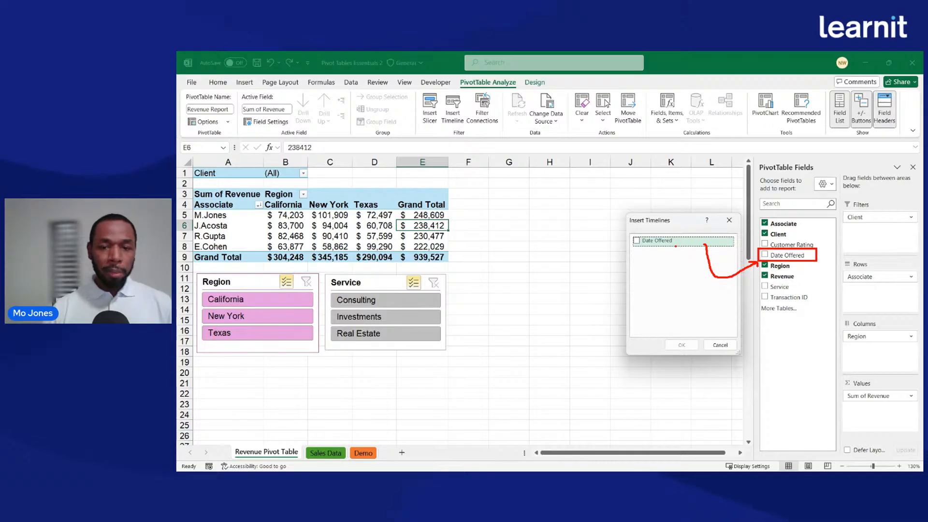
click(637, 240)
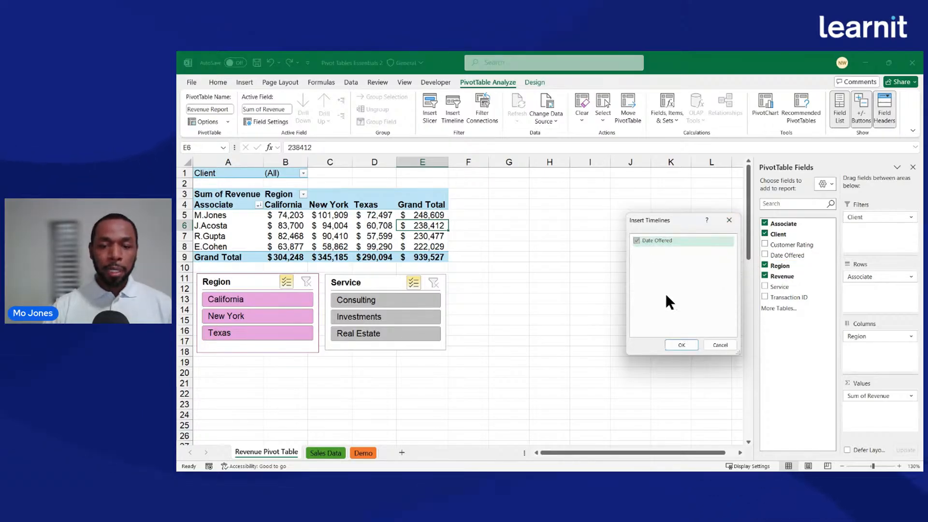
click(682, 344)
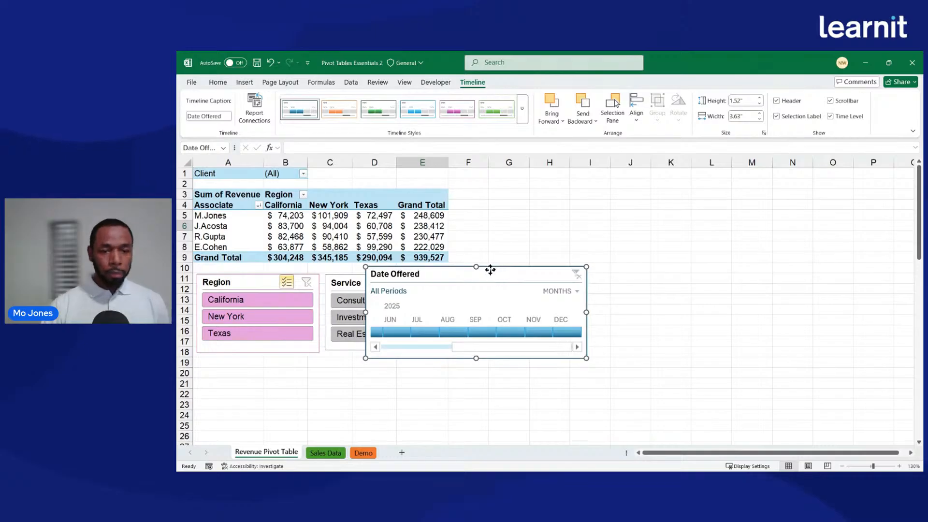
drag(494, 268, 616, 194)
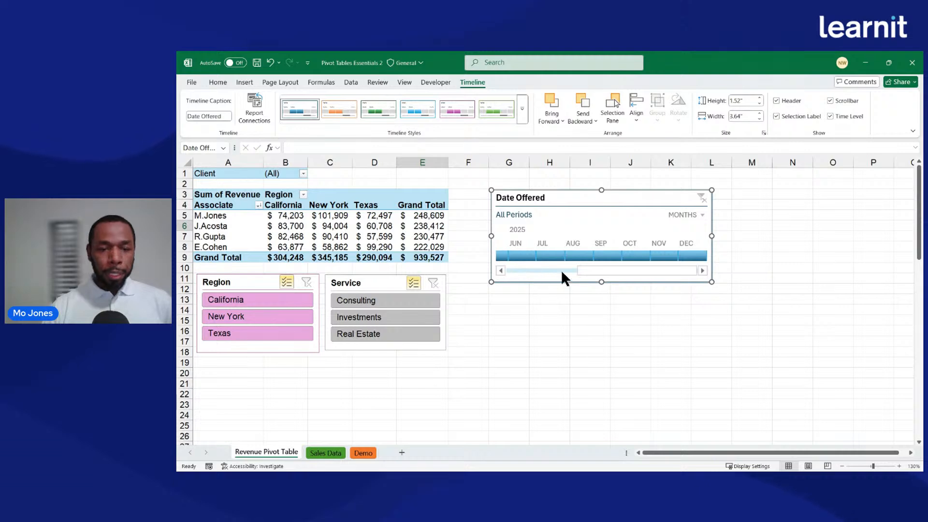
Filter the pivot table to January 2025 with the Date Offered timeline, and clear the pivot table's filters
drag(606, 269, 566, 269)
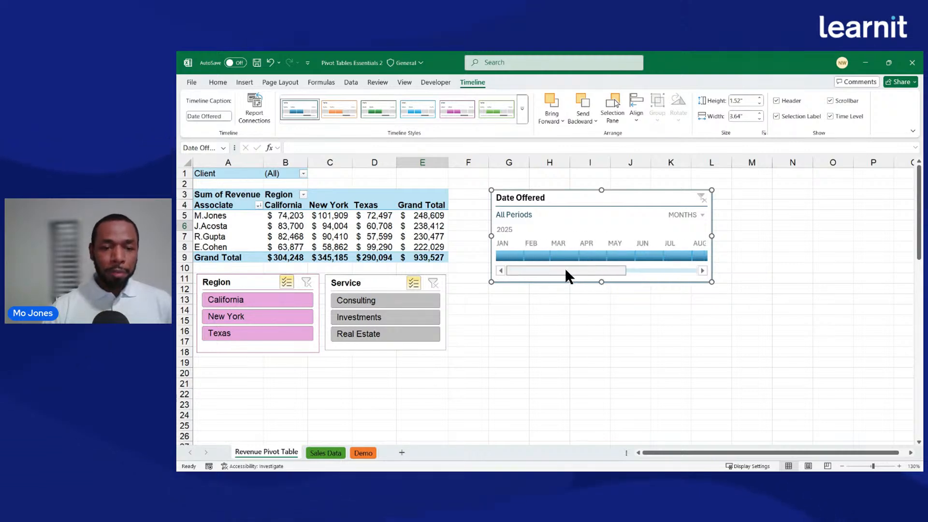
drag(617, 282, 531, 278)
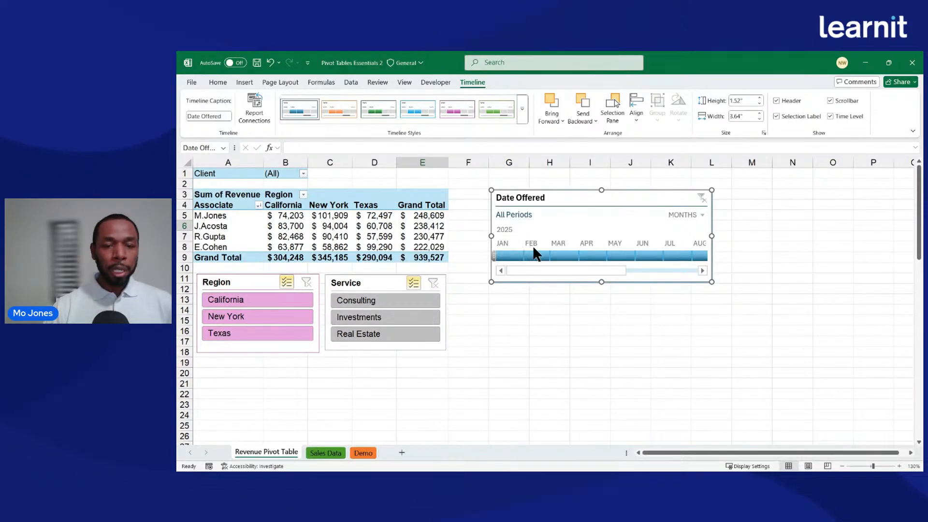
click(514, 255)
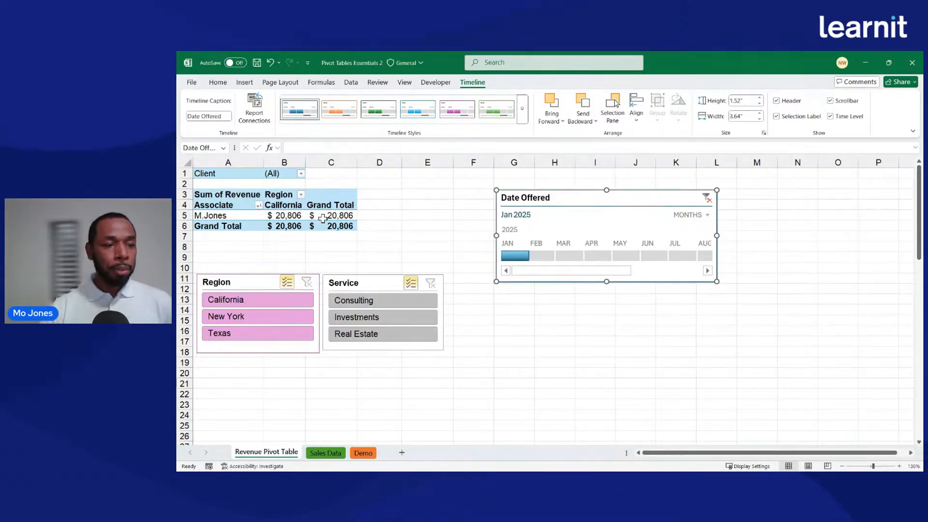
click(290, 216)
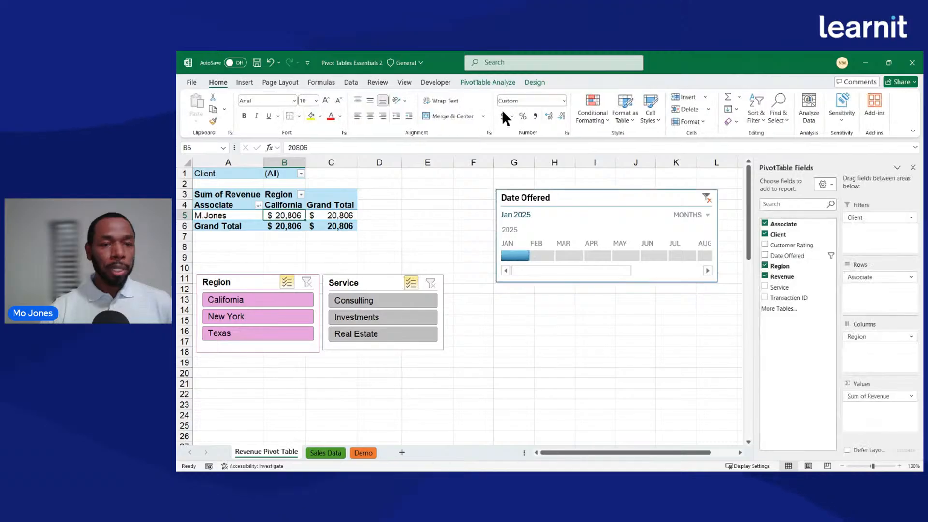
click(352, 82)
click(627, 96)
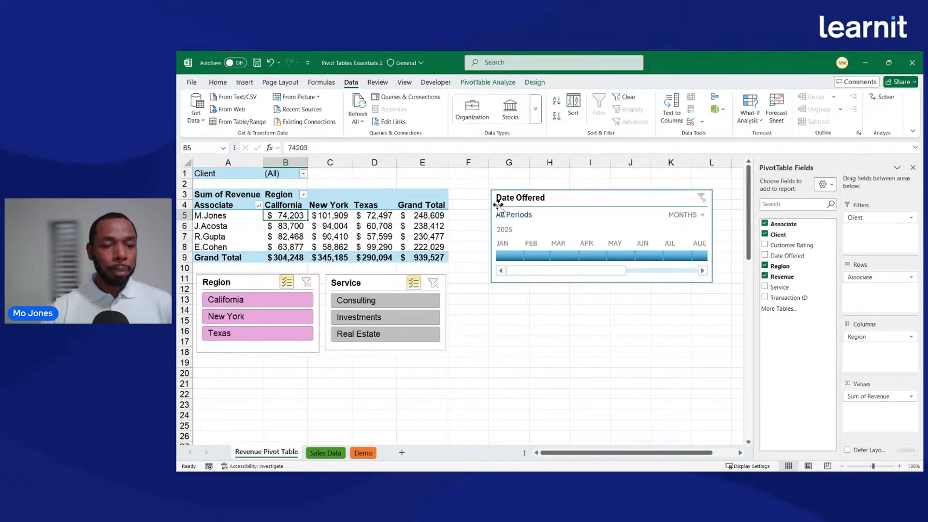
Filter the pivot table with the Date Offered timeline one month at a time, from January through June 2025
click(510, 255)
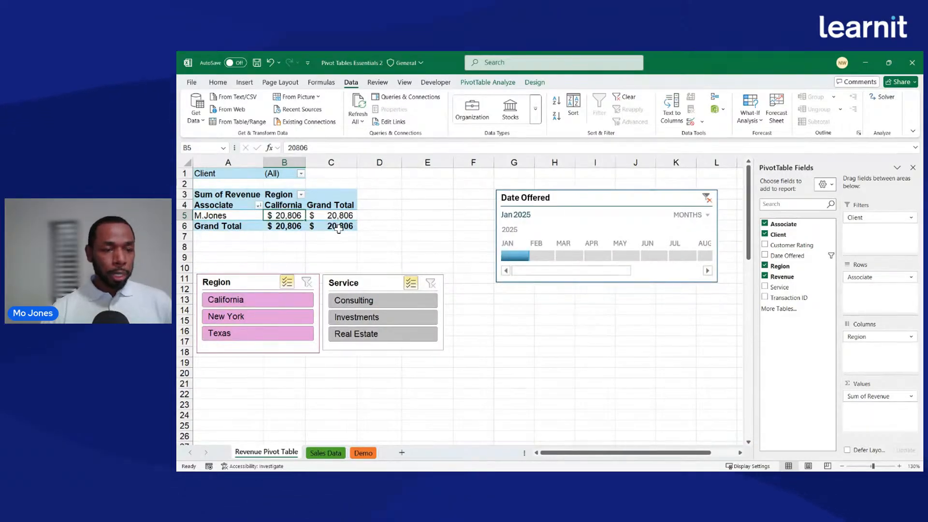
mouse_move(341, 217)
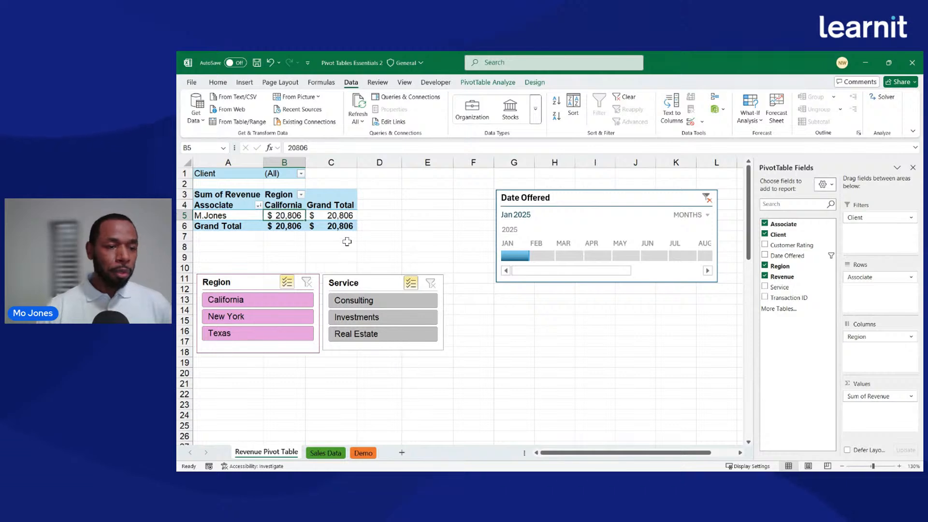
click(538, 254)
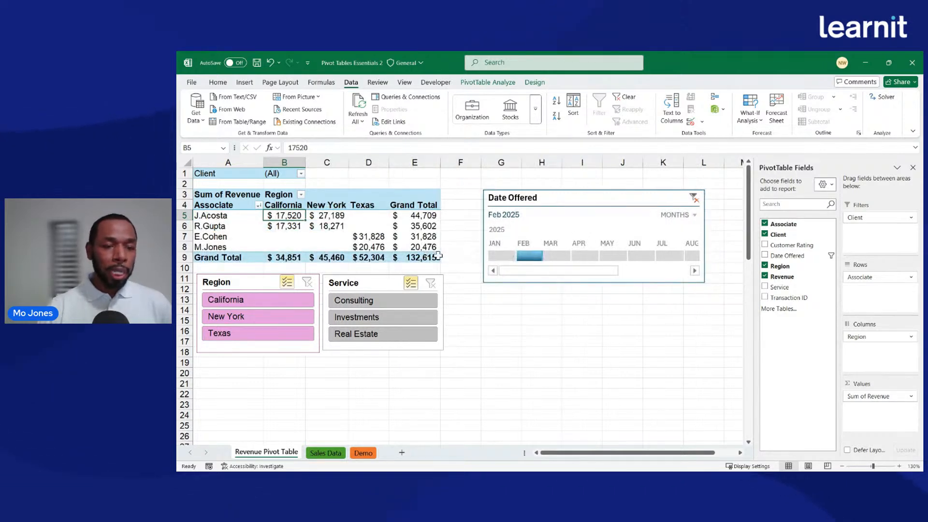
mouse_move(424, 257)
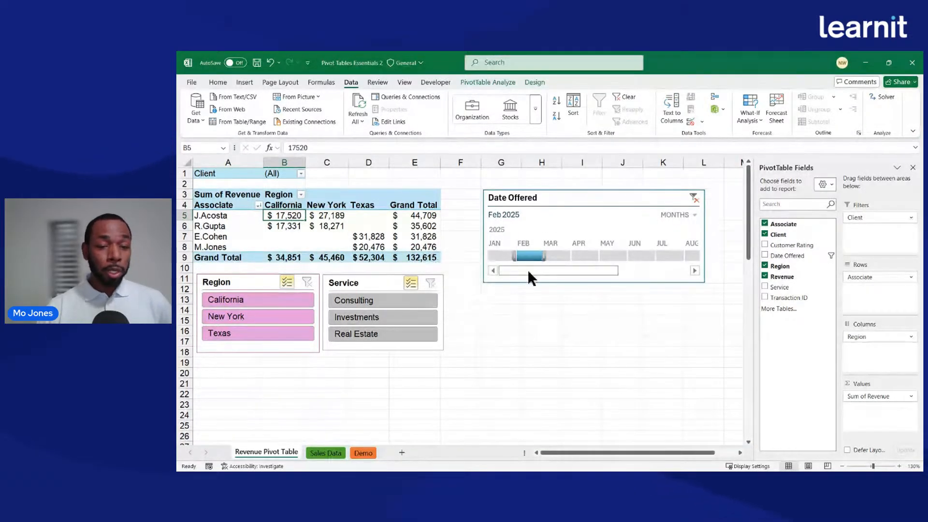
click(559, 249)
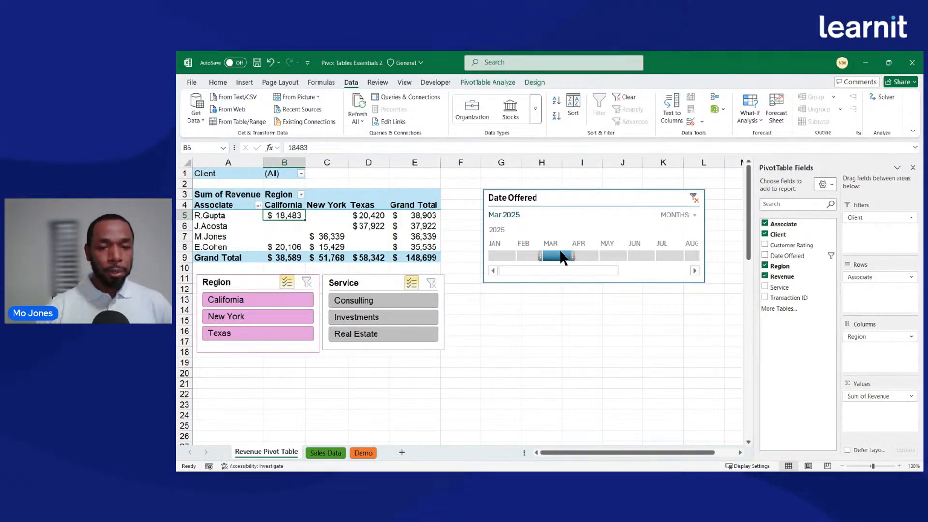
click(587, 255)
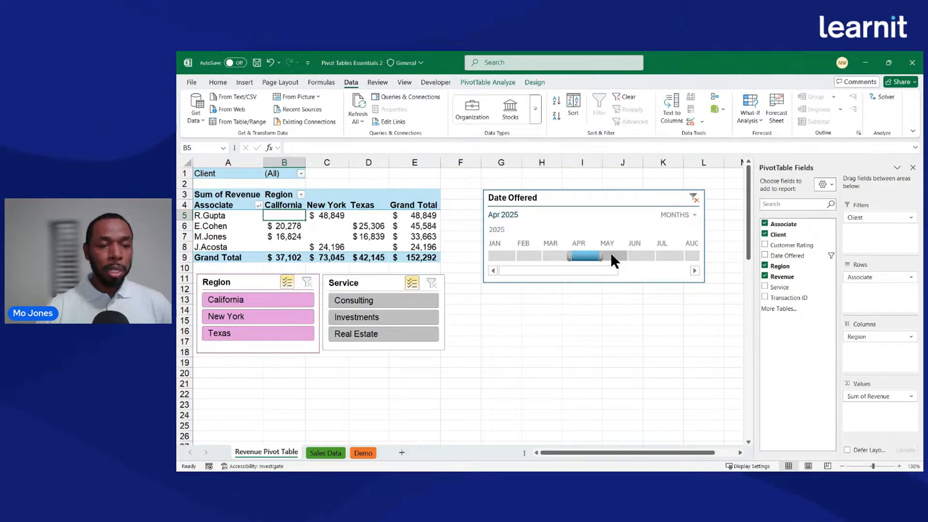
click(611, 253)
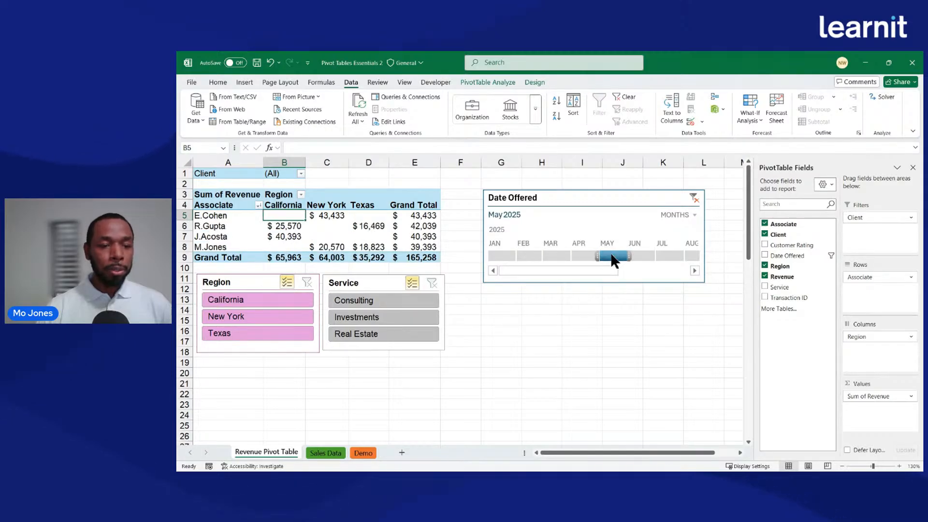
click(643, 256)
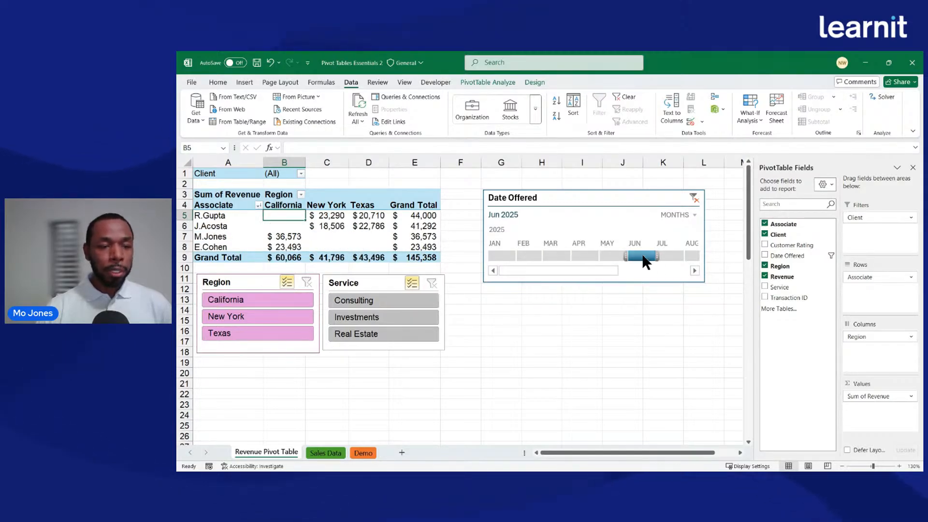
Filter the Date Offered timeline to May 2025, switch it to quarters, and filter by Q1, Q2, and the combined Q1–Q2 2025
click(610, 254)
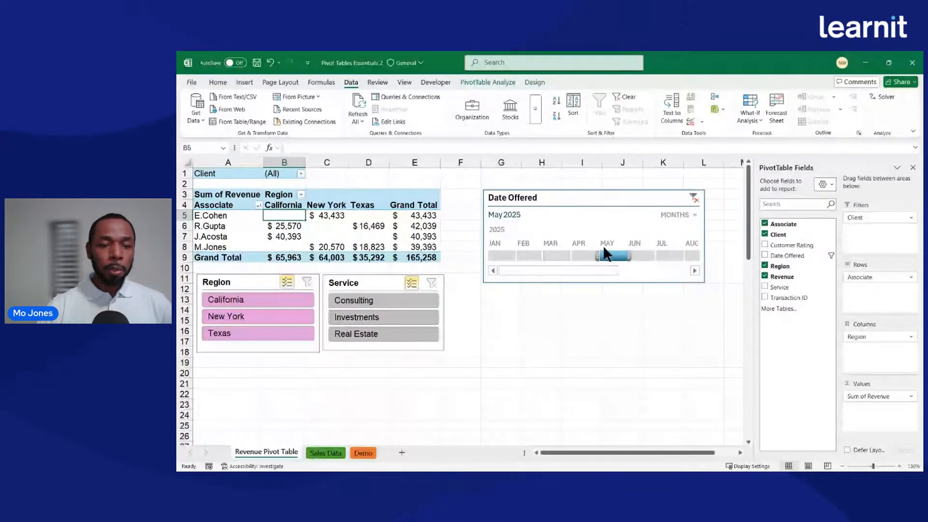
click(694, 214)
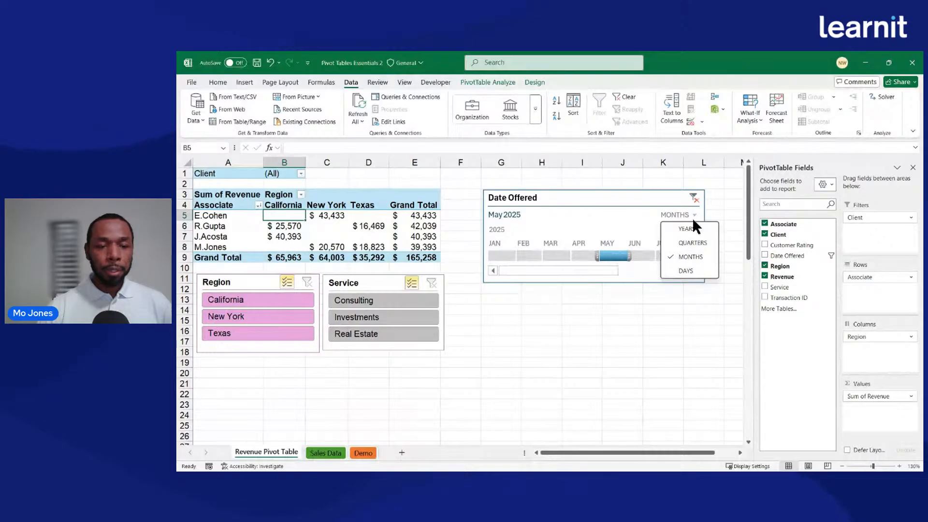
click(691, 243)
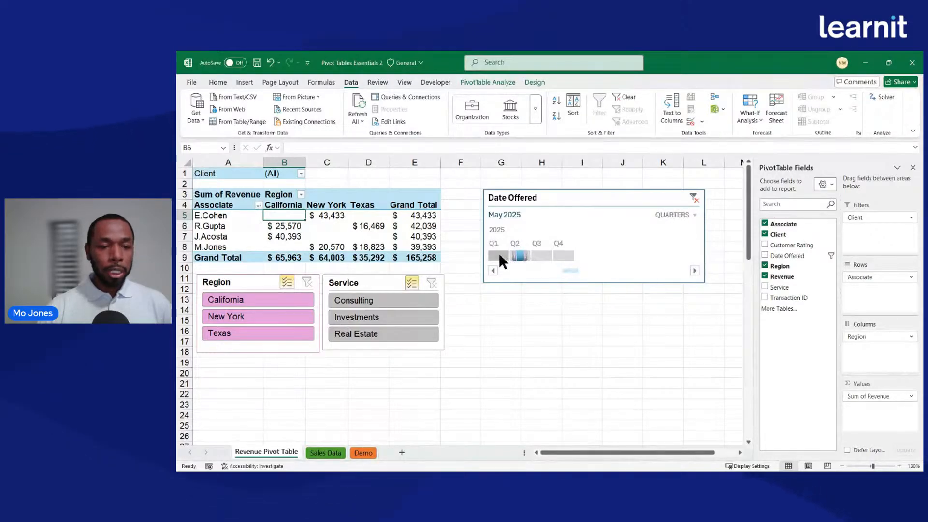
click(502, 255)
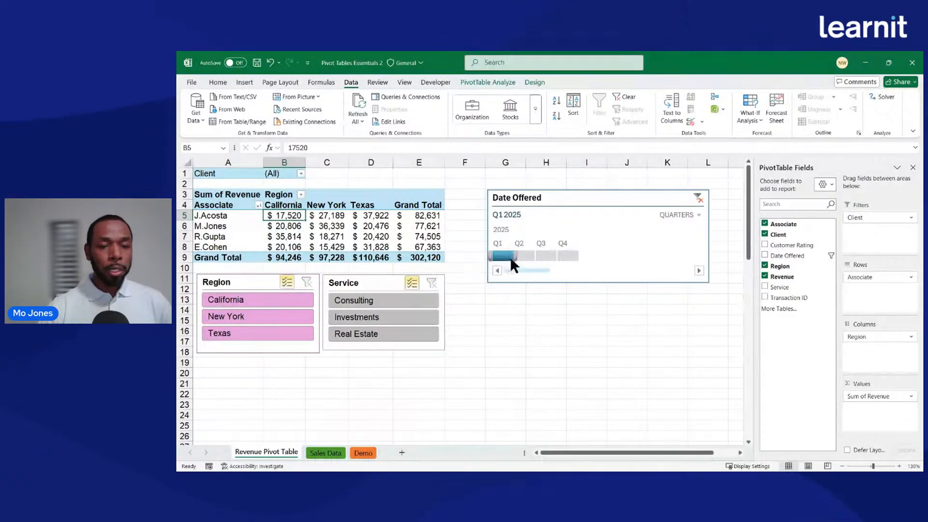
click(524, 254)
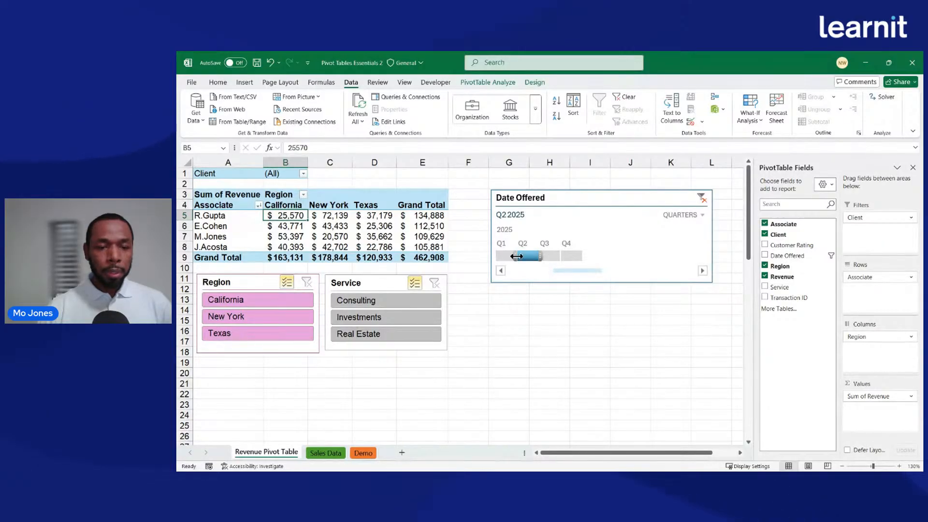
drag(514, 257, 499, 259)
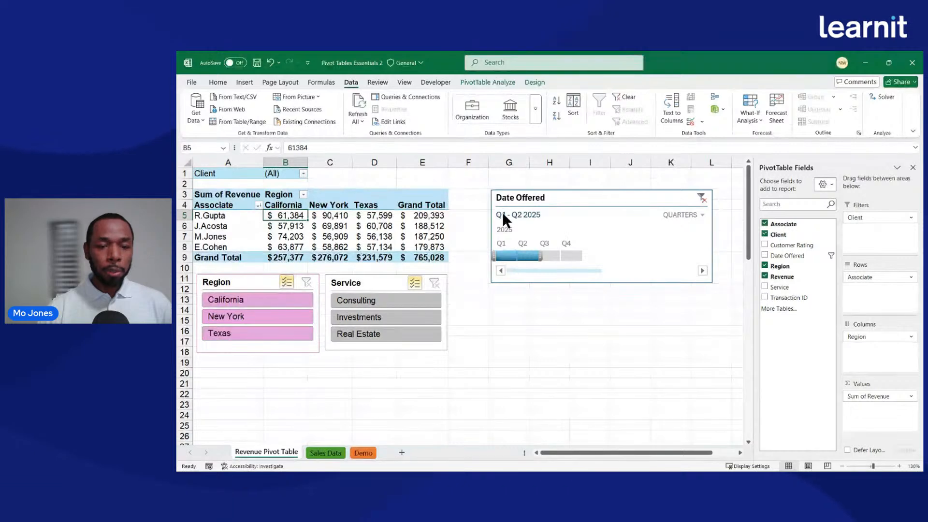
mouse_move(540, 256)
mouse_down()
mouse_move(559, 254)
mouse_move(540, 256)
mouse_up()
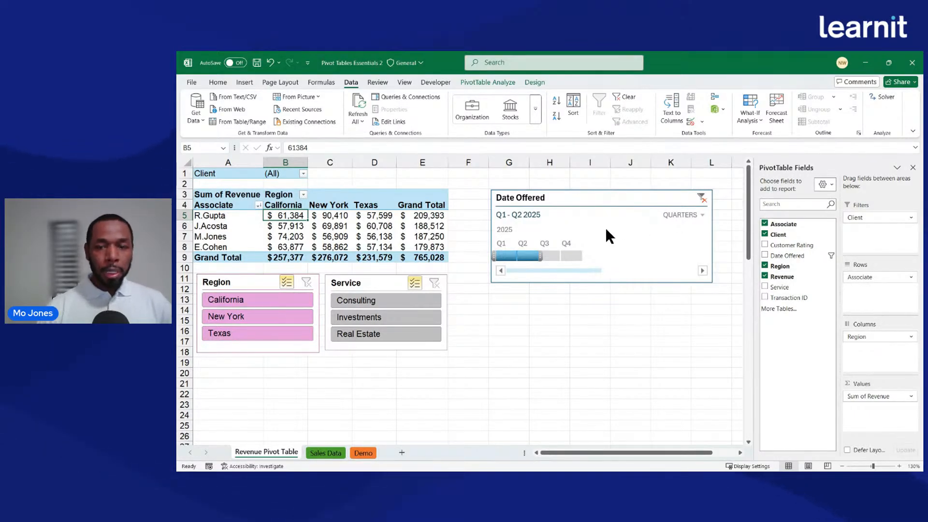
Switch the timeline back to months, clear its filter, and filter the pivot table to February through April 2025
click(699, 216)
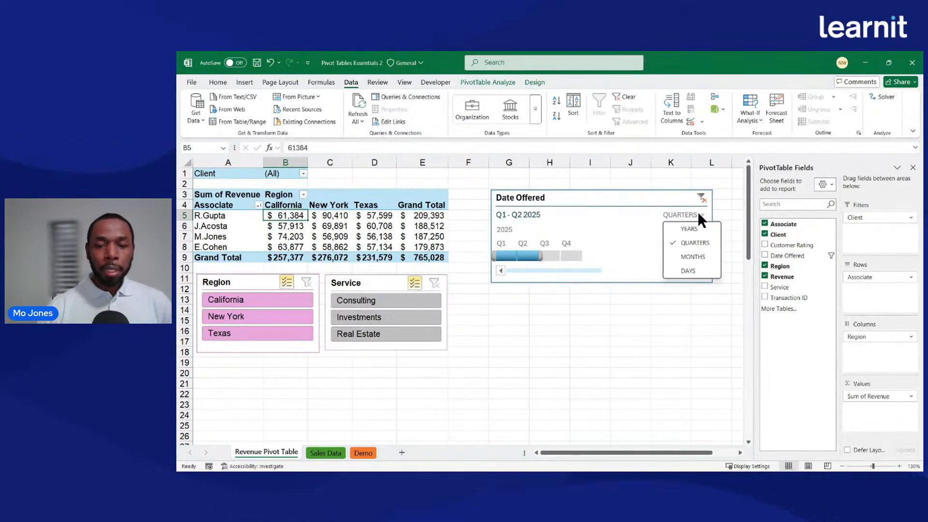
click(687, 256)
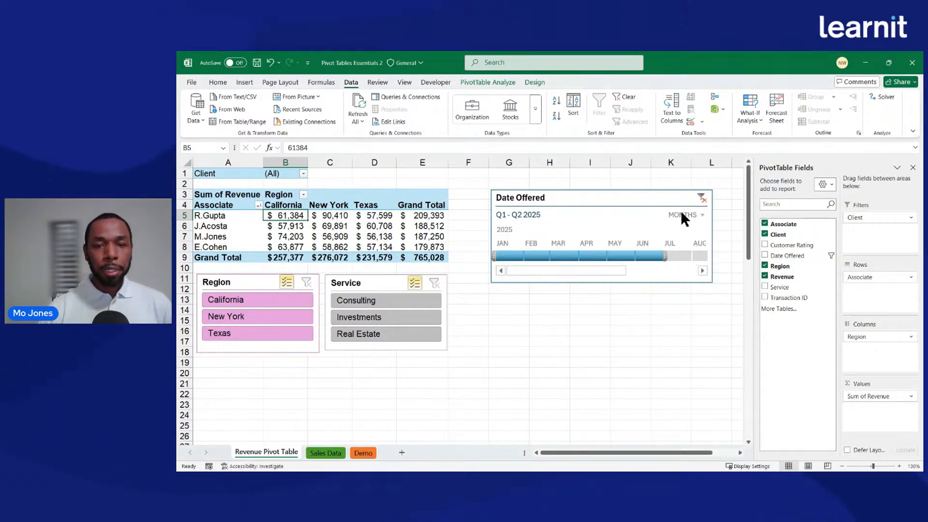
click(701, 198)
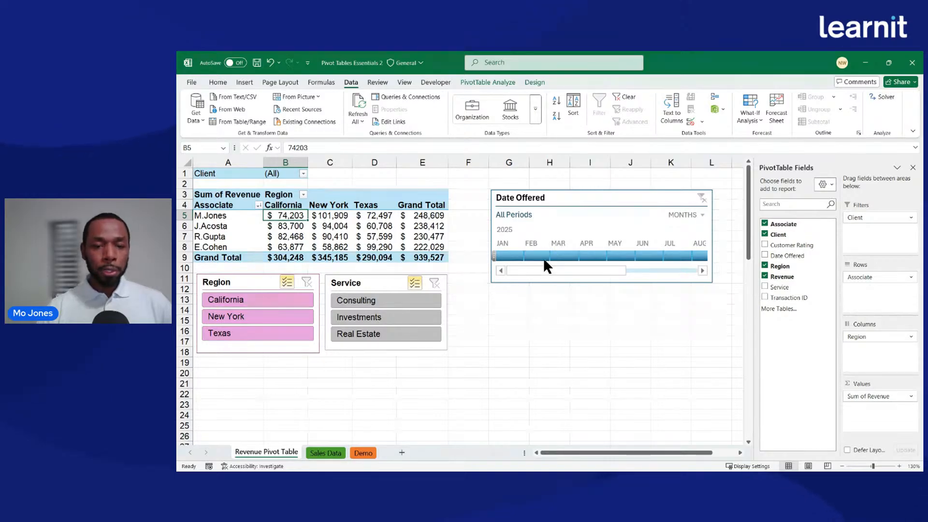
drag(543, 255, 601, 255)
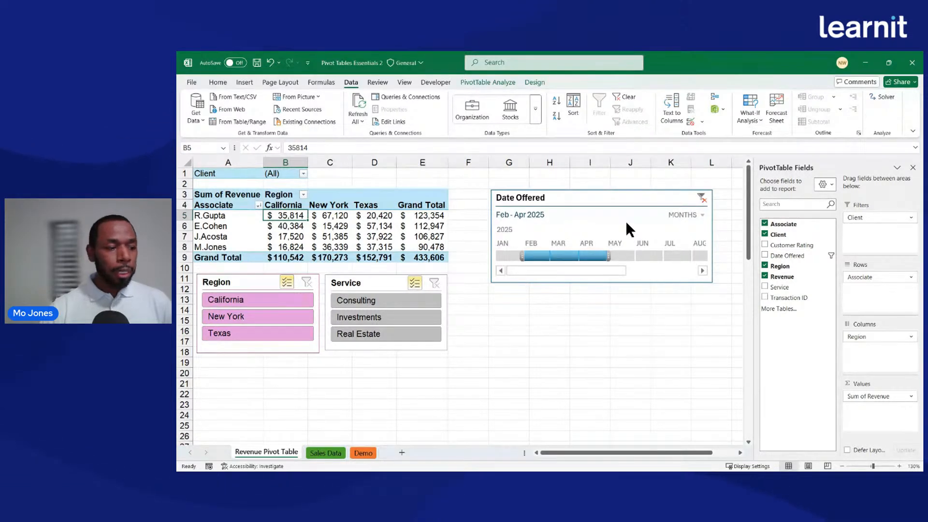
Clear the date filter and delete the Date Offered timeline from the worksheet
click(702, 198)
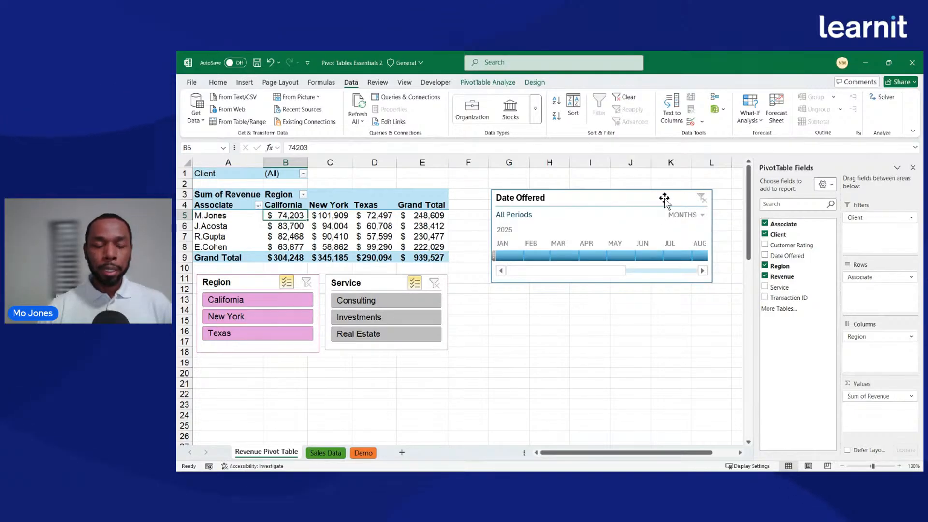
click(622, 203)
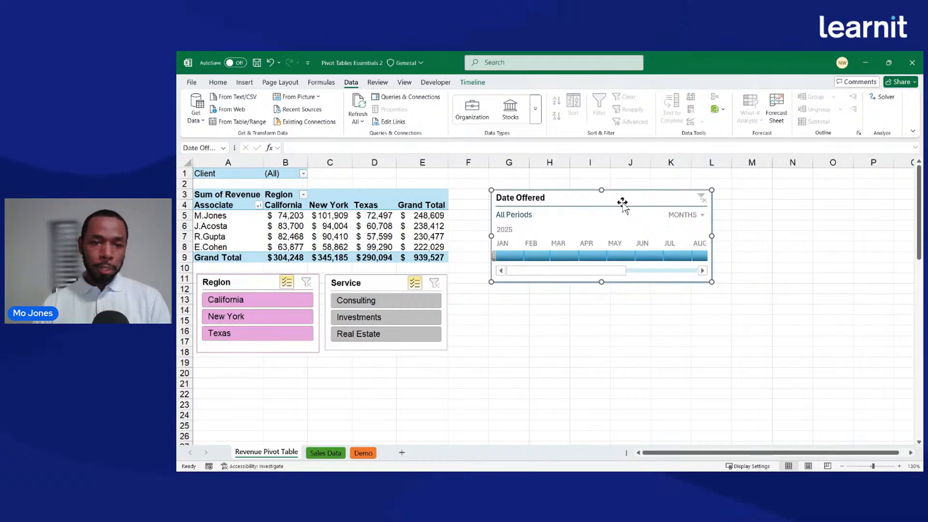
key(Escape)
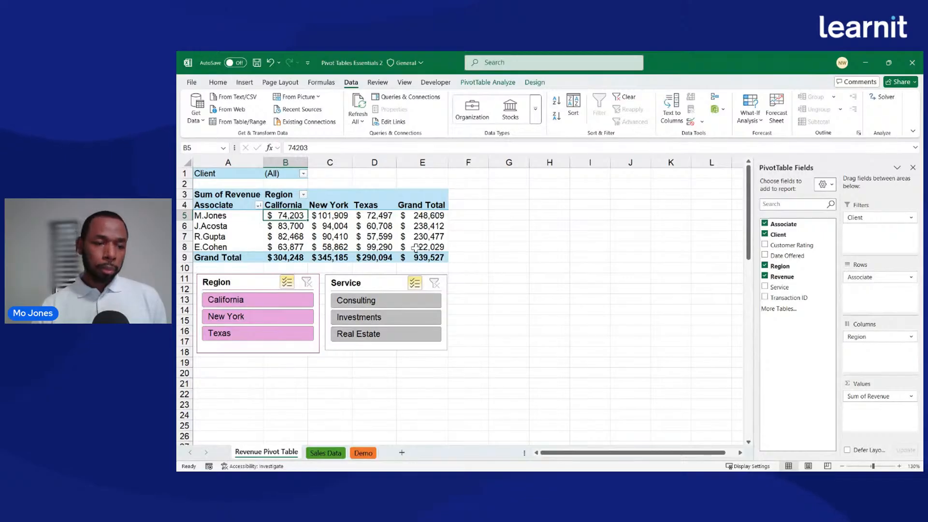
Preview the pie and column chart types, and insert a 3-D Clustered Column PivotChart based on the revenue pivot table
click(383, 237)
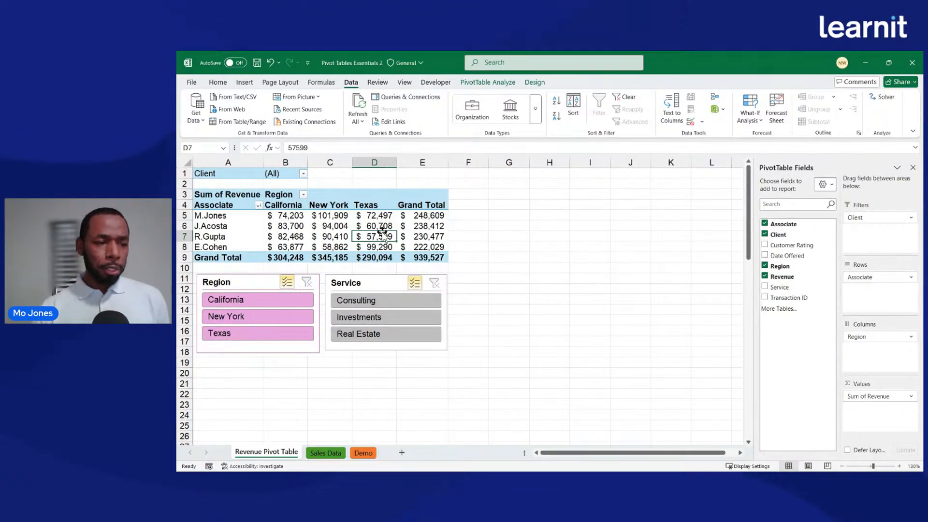
click(491, 83)
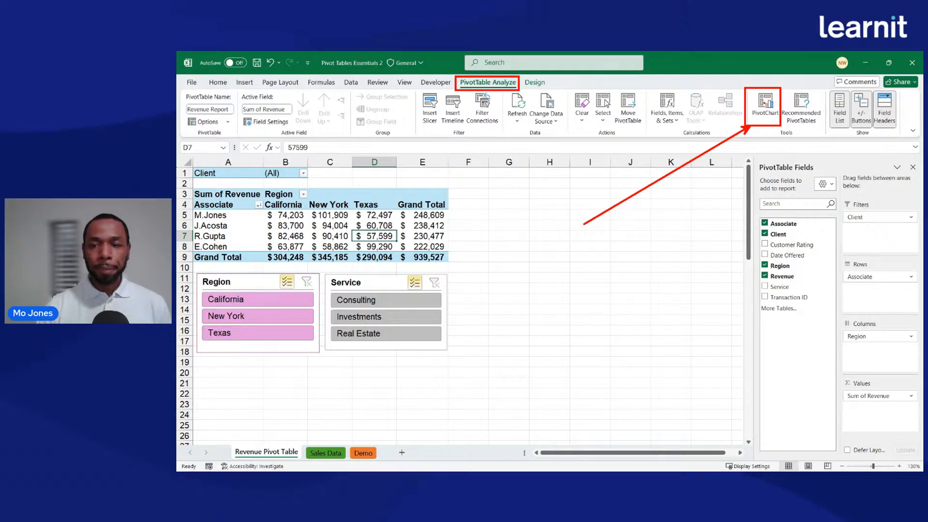
click(761, 102)
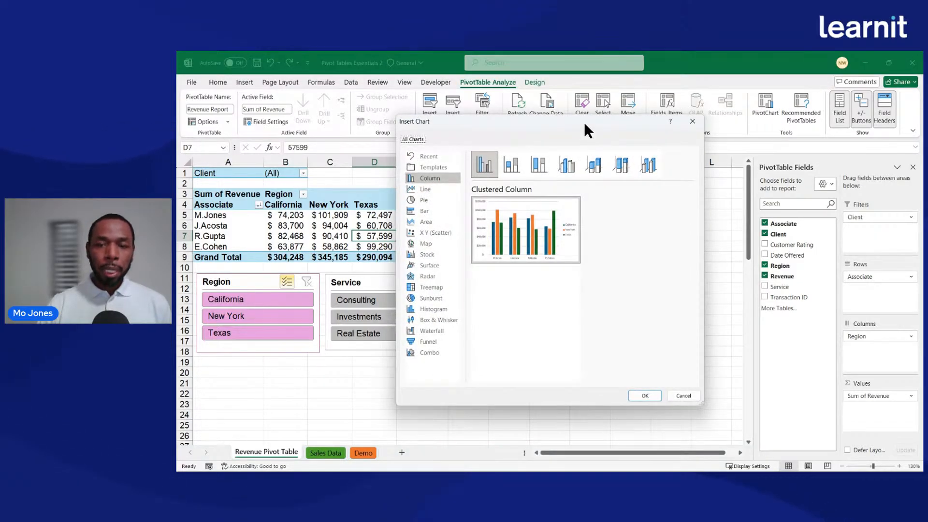
drag(582, 122, 640, 148)
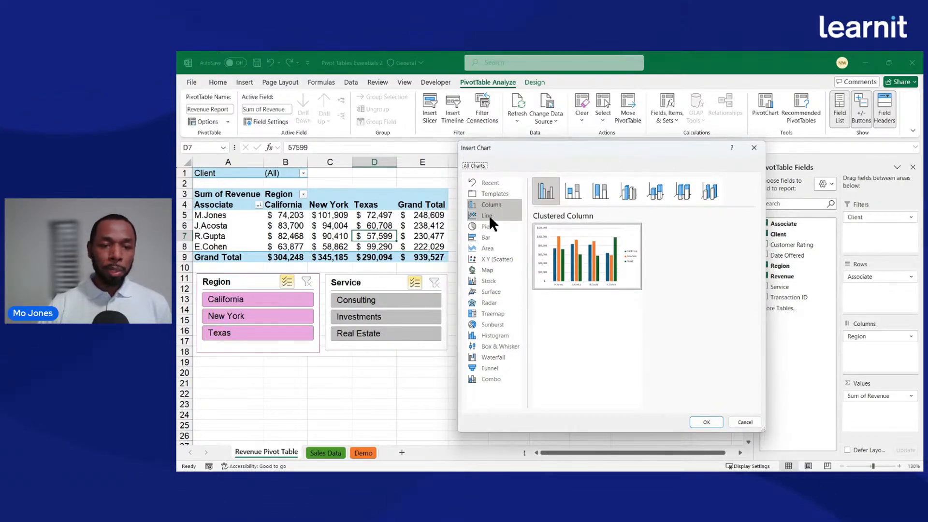
mouse_move(583, 245)
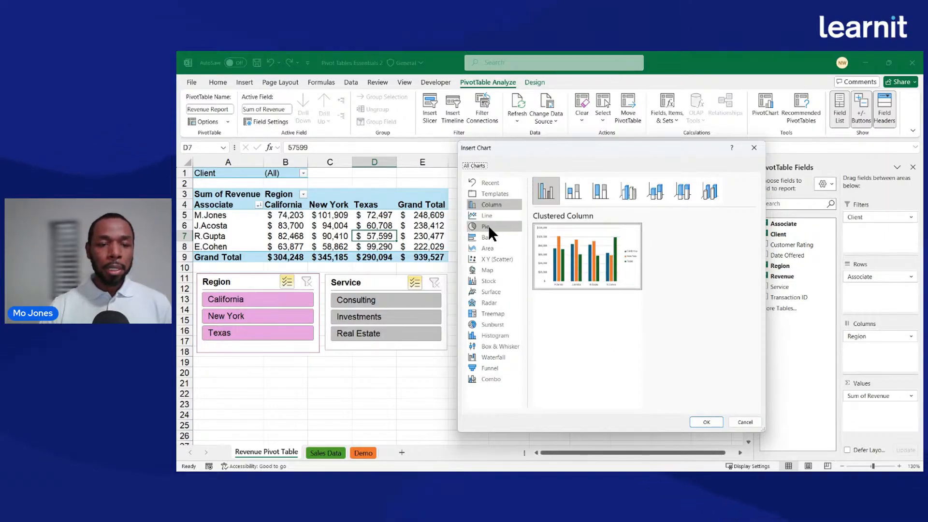
click(484, 226)
mouse_move(575, 261)
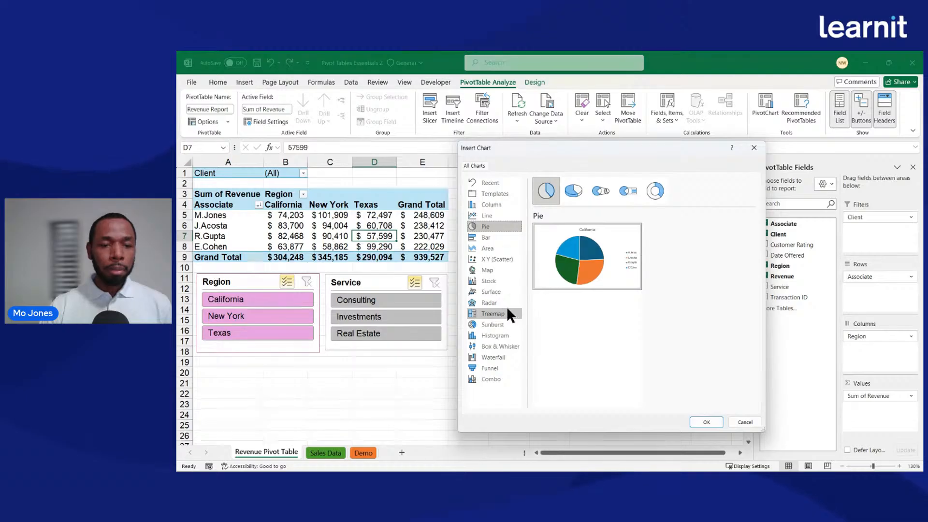
click(489, 204)
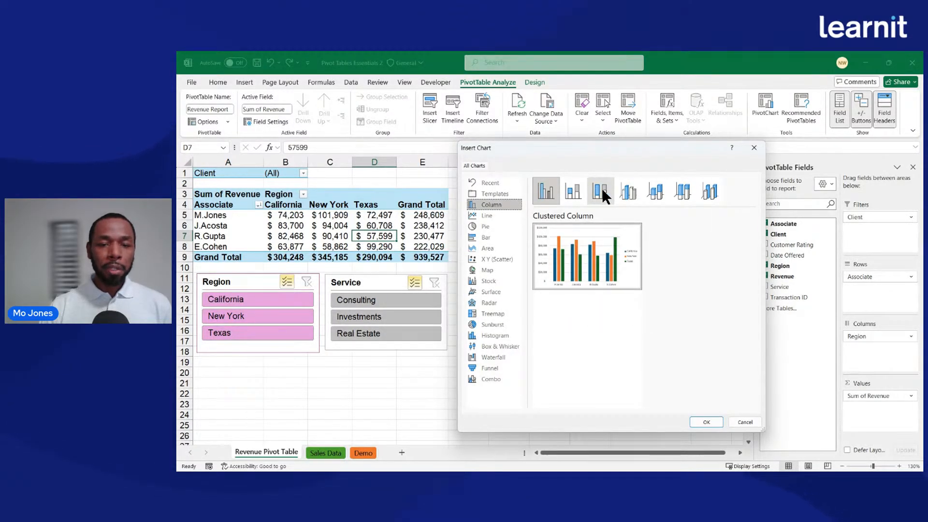
click(629, 189)
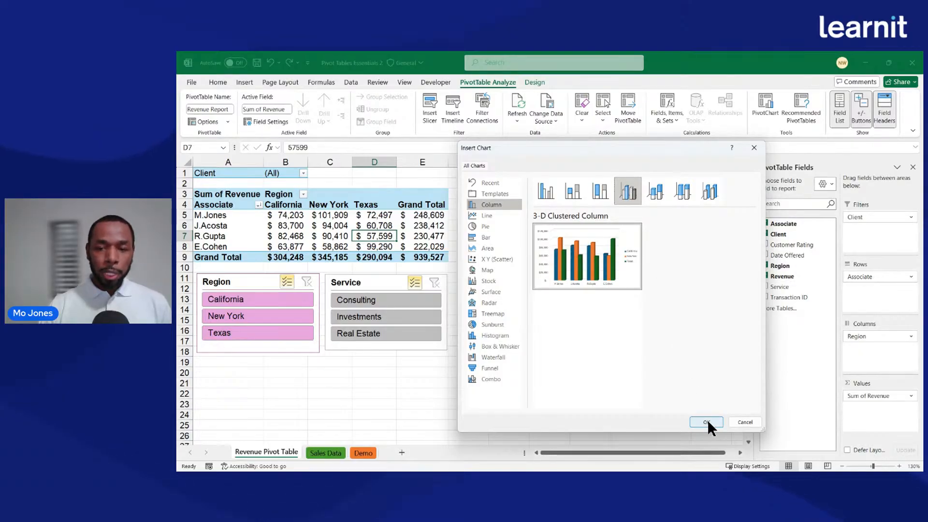
mouse_move(608, 273)
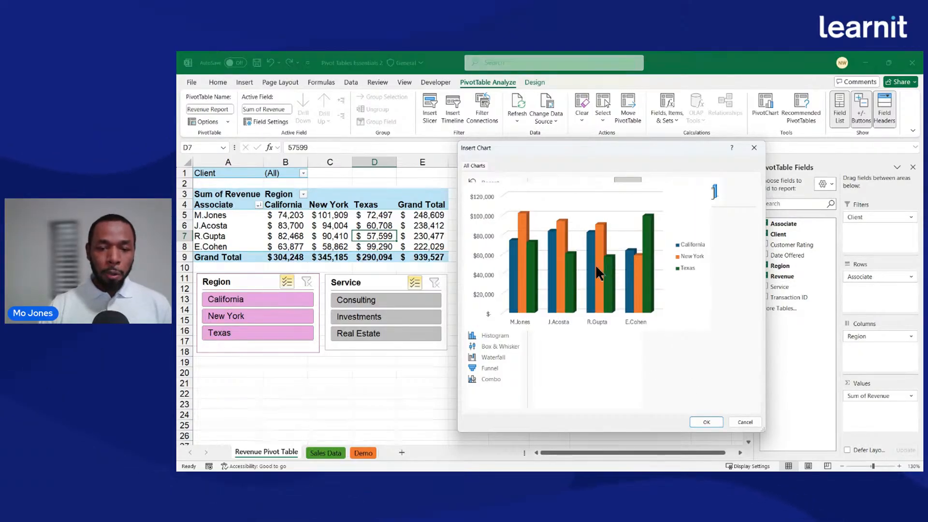
click(706, 422)
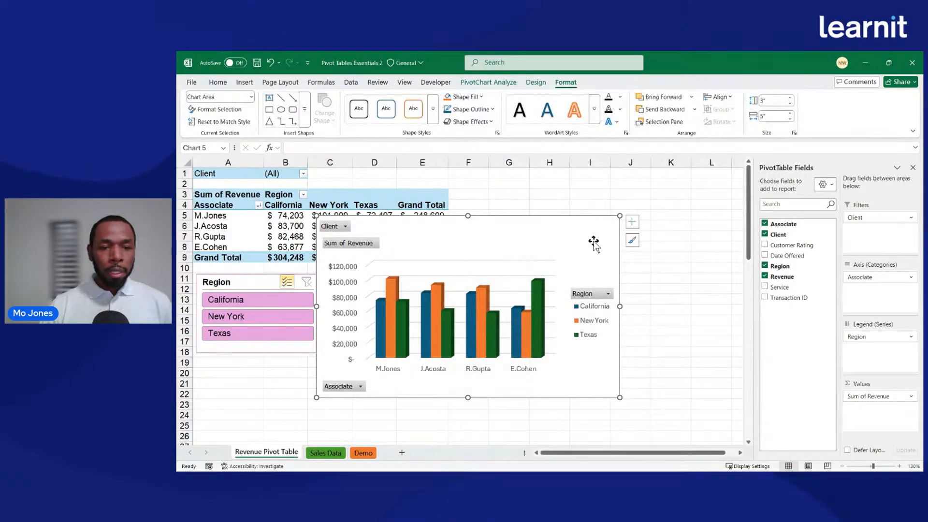
Place the pivot chart beside the pivot table, close the field list, and enlarge the chart to about 3.61" high by 5.42" wide
drag(535, 226, 717, 189)
click(913, 167)
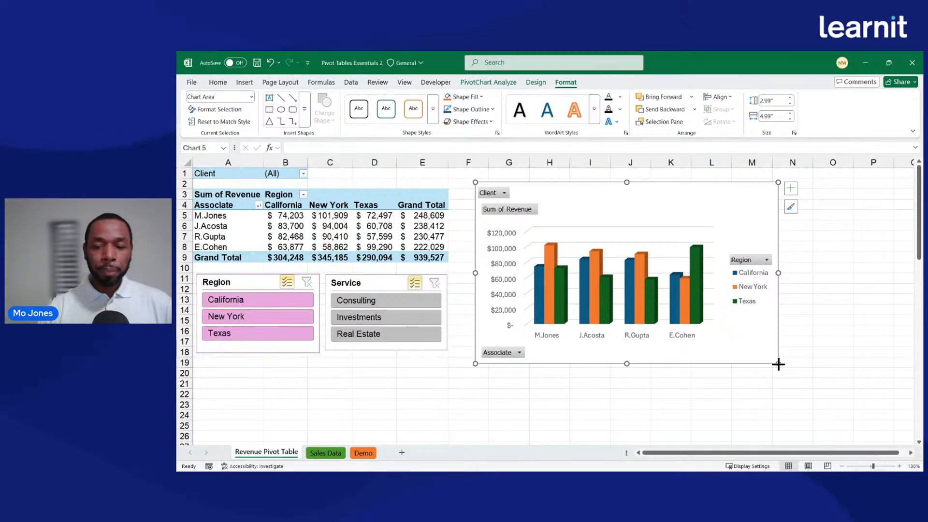
drag(778, 364, 804, 401)
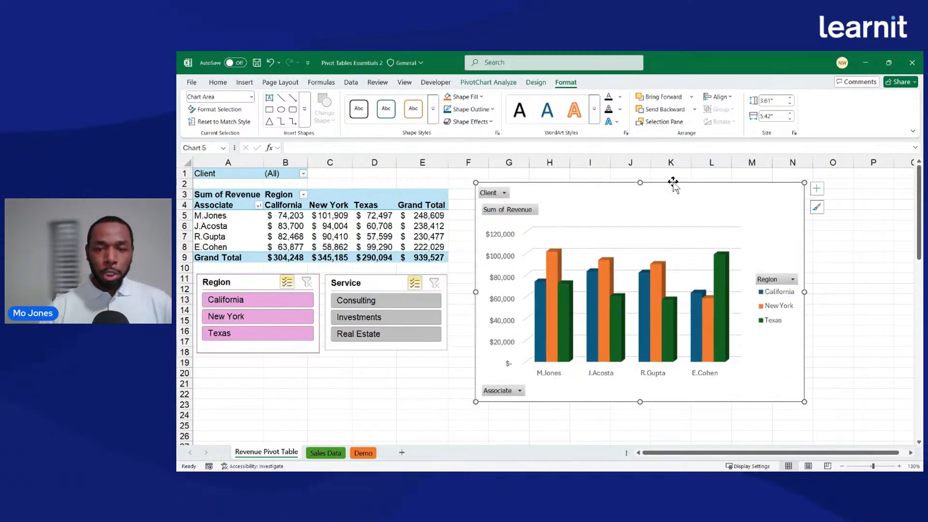
Examine the pivot chart's analysis and design options, including the quick layouts and the colorful and monochromatic palettes
click(496, 82)
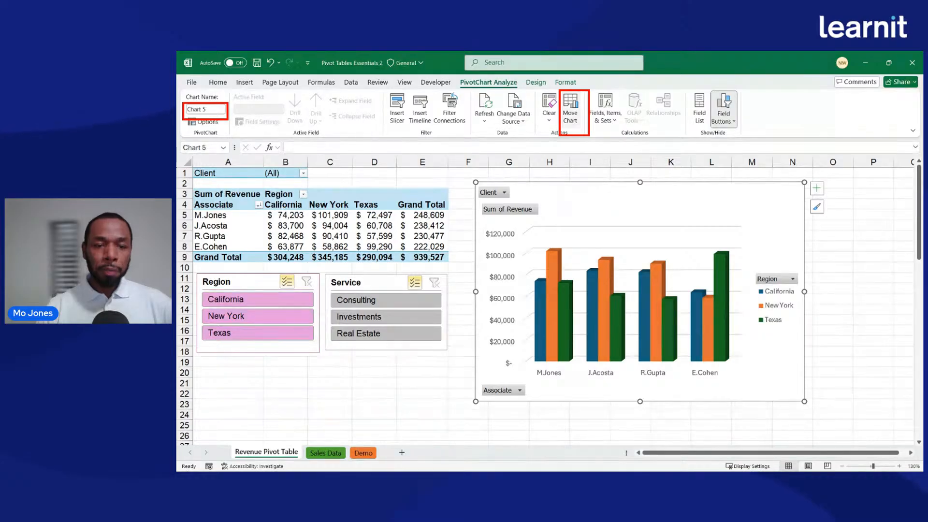
click(535, 82)
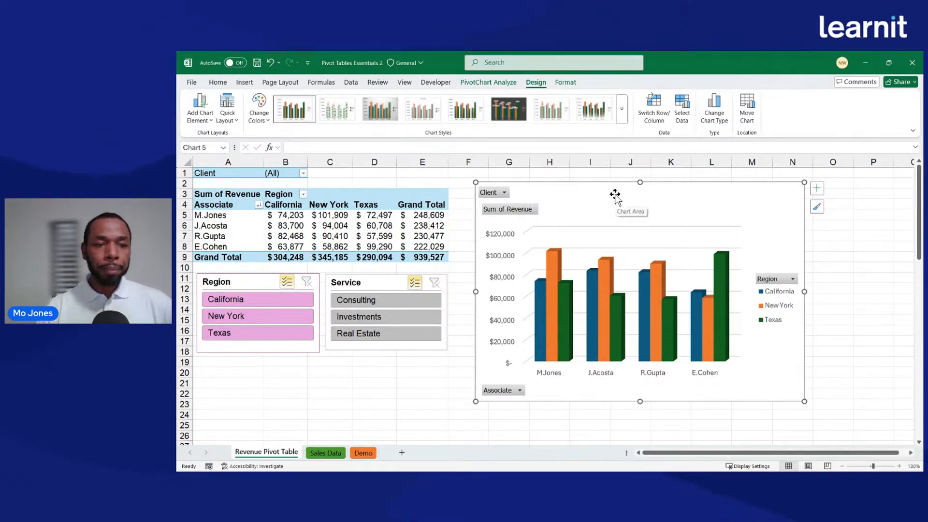
click(233, 120)
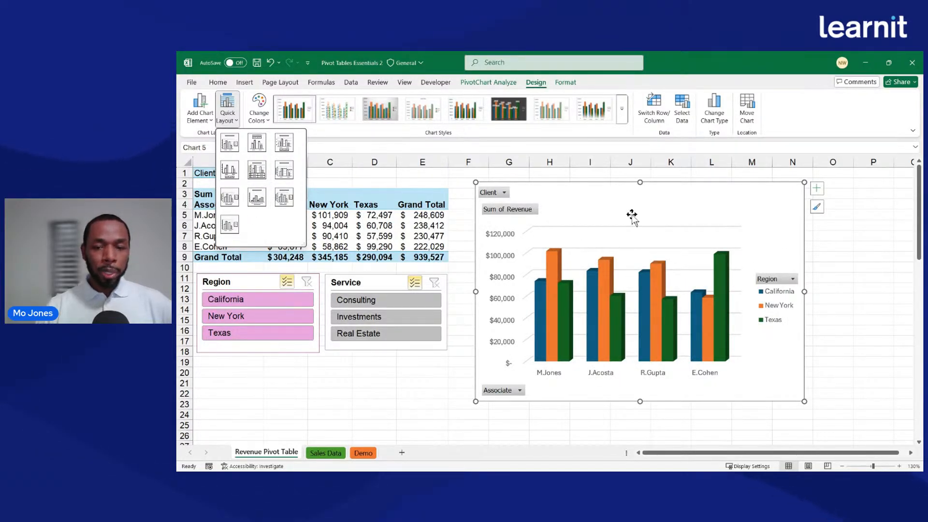
click(341, 131)
click(268, 118)
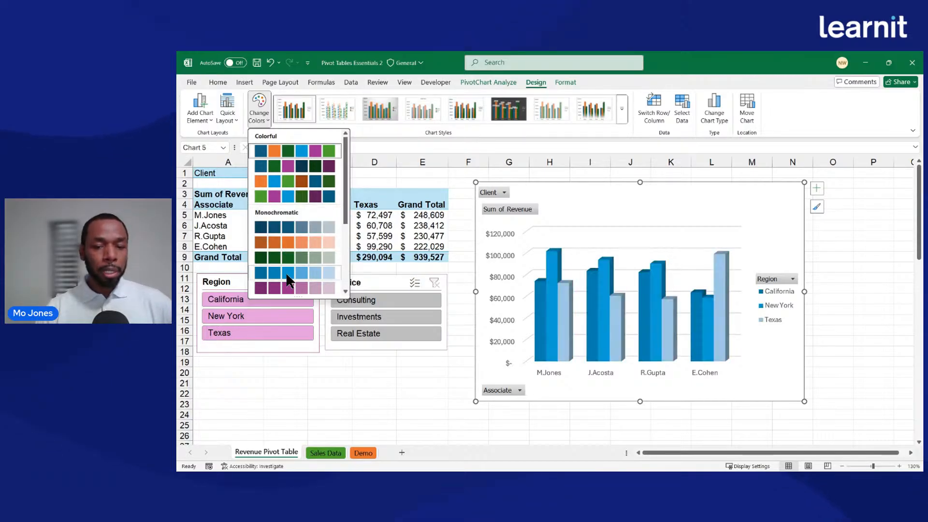
drag(346, 220, 342, 252)
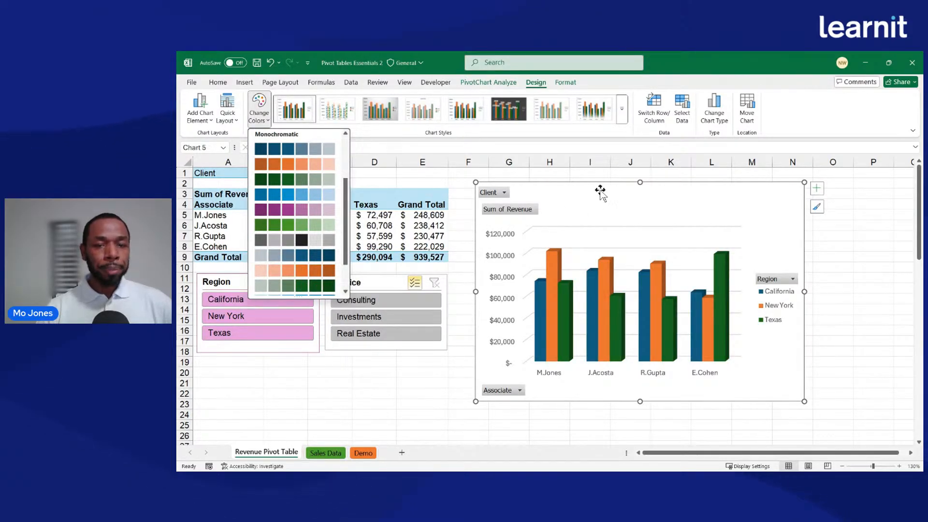
click(551, 191)
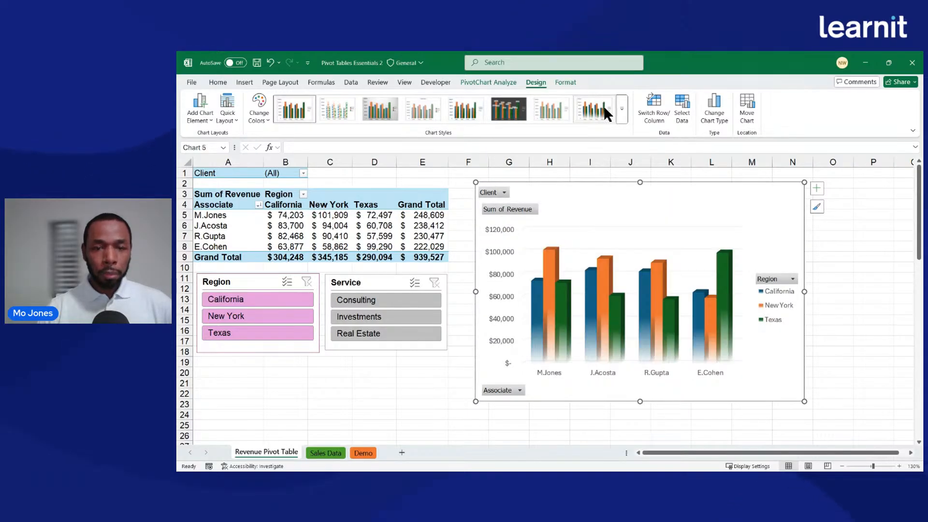
Apply the chart style with the dark gray background and solid 3-D columns to the pivot chart, and enlarge the chart slightly
click(622, 110)
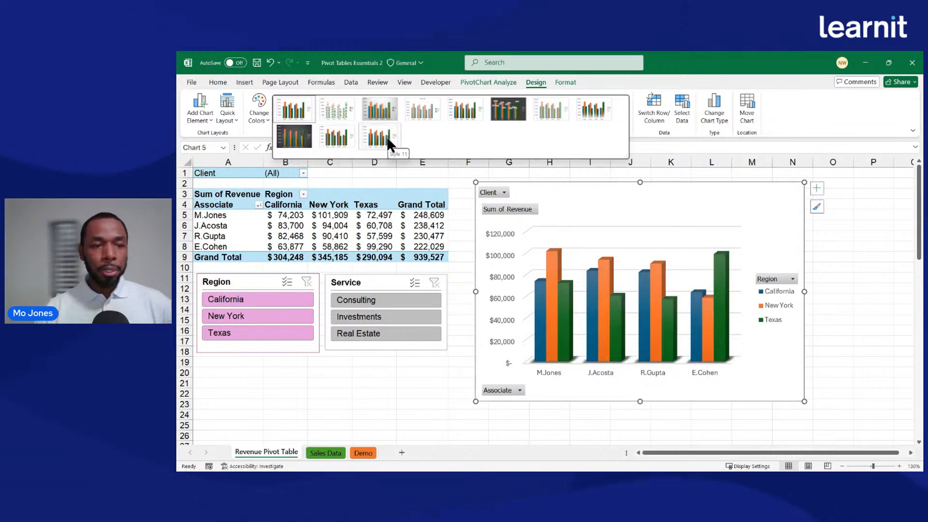
click(293, 137)
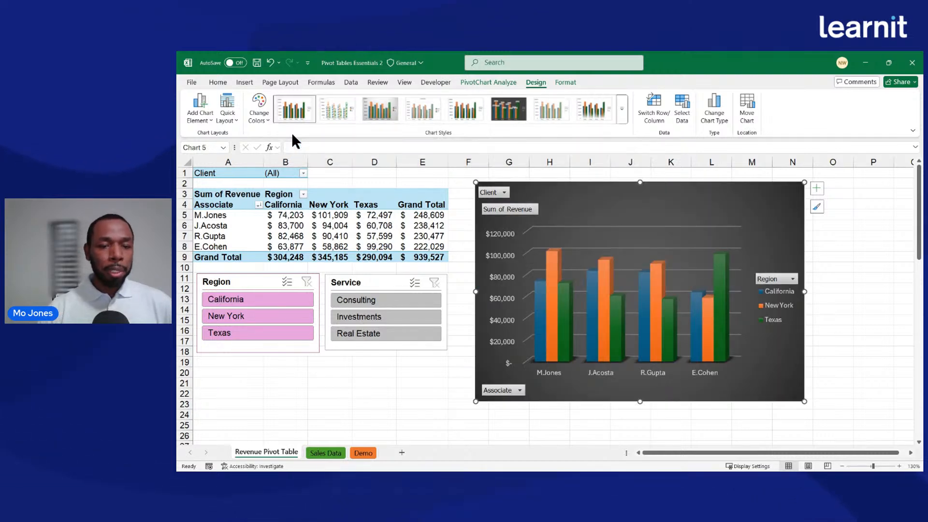
drag(805, 401, 830, 418)
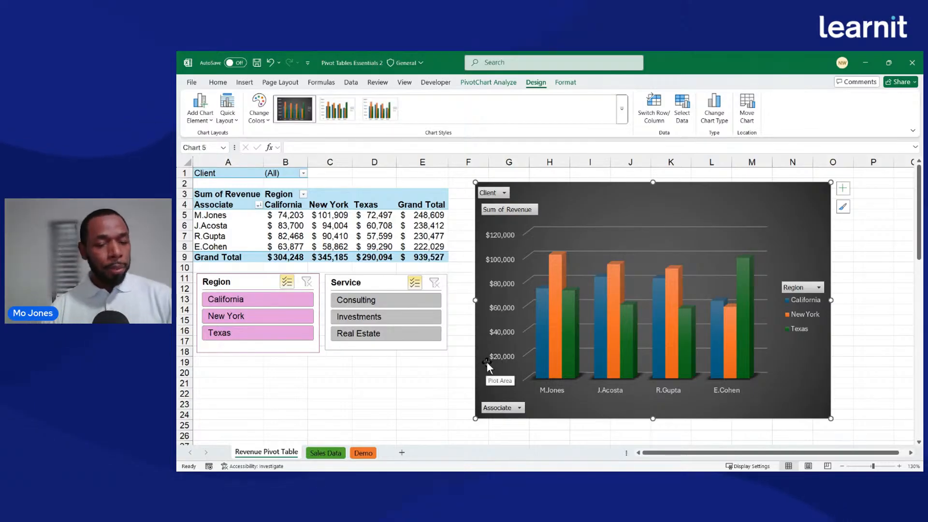
key(ctrl+2)
drag(437, 392, 481, 384)
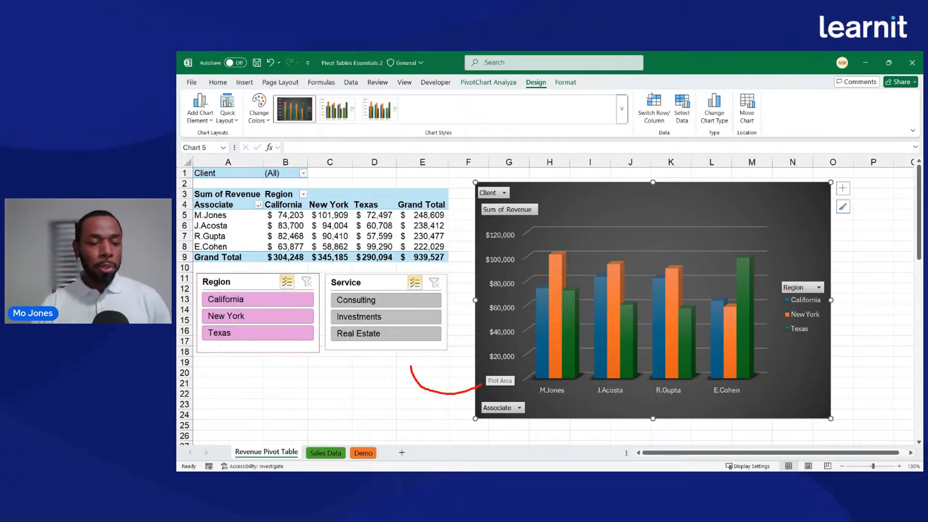
drag(410, 356, 420, 360)
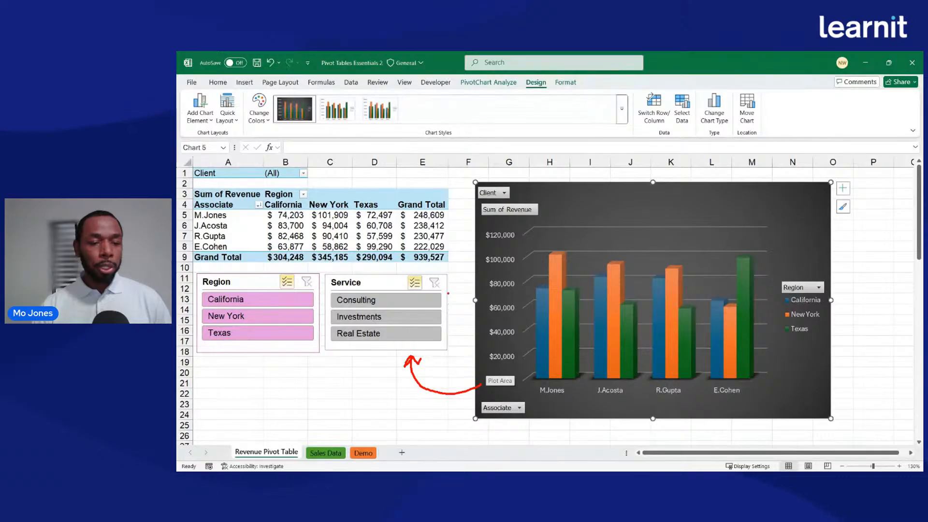
drag(453, 227, 451, 242)
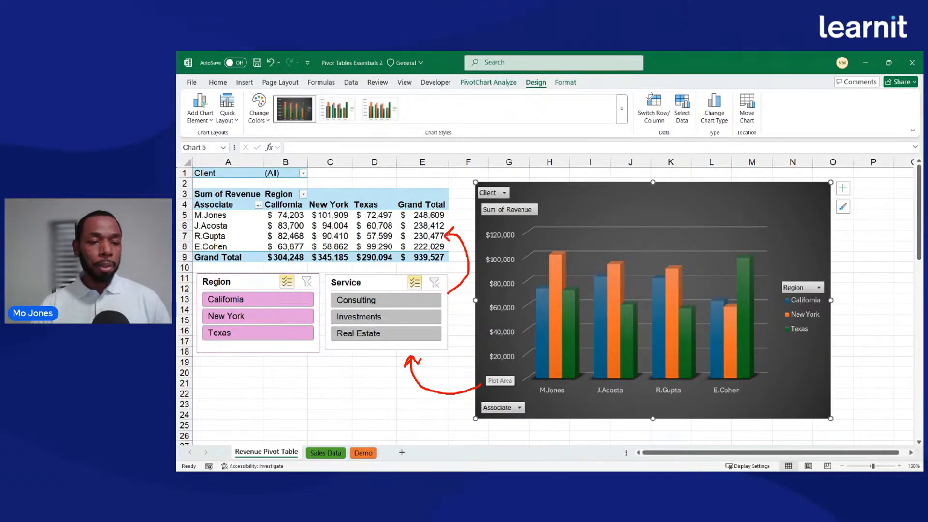
drag(425, 185, 505, 160)
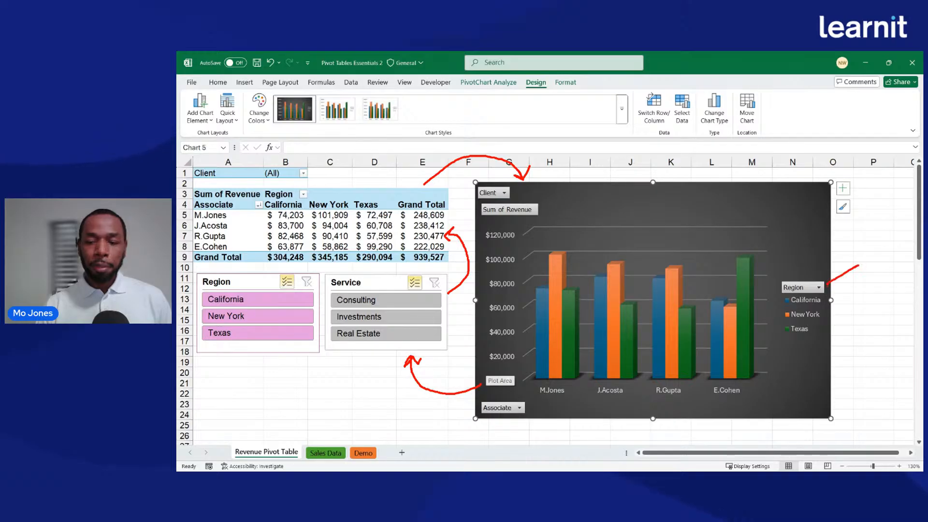
drag(859, 265, 867, 260)
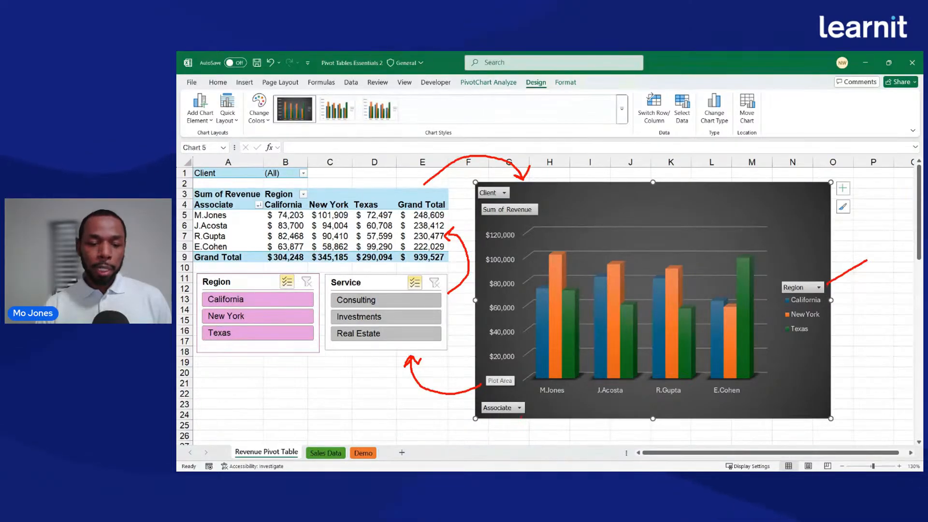
drag(522, 415, 540, 430)
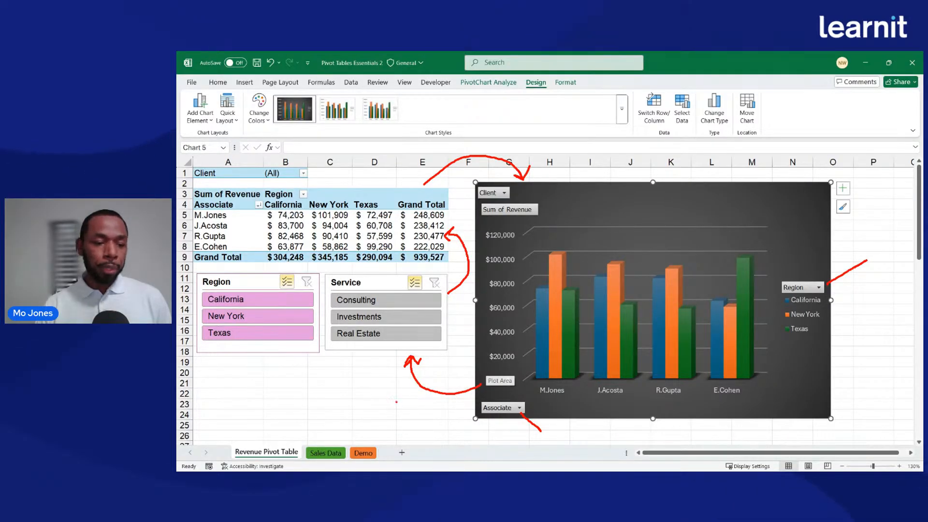
key(Escape)
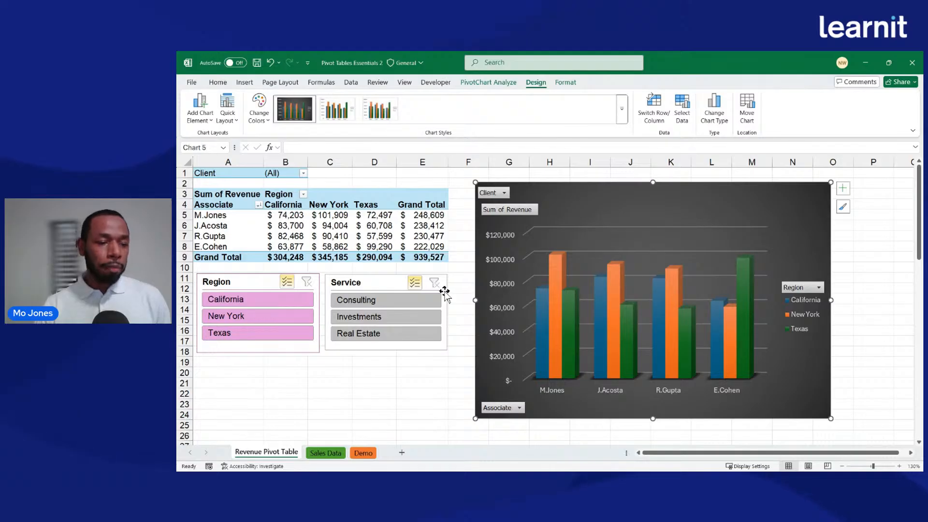
Filter the pivot table and chart with the slicers, first excluding California and Investments, and finally showing only California and Investments
click(248, 299)
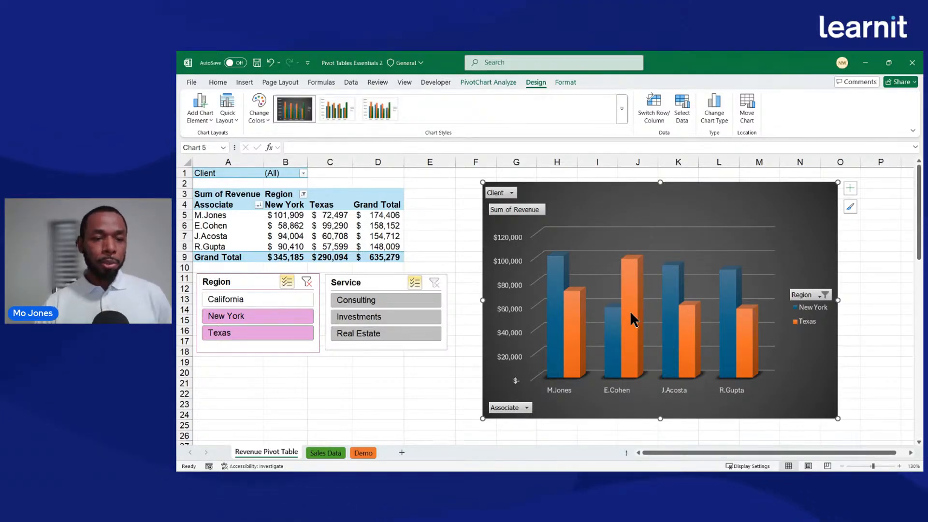
mouse_move(631, 308)
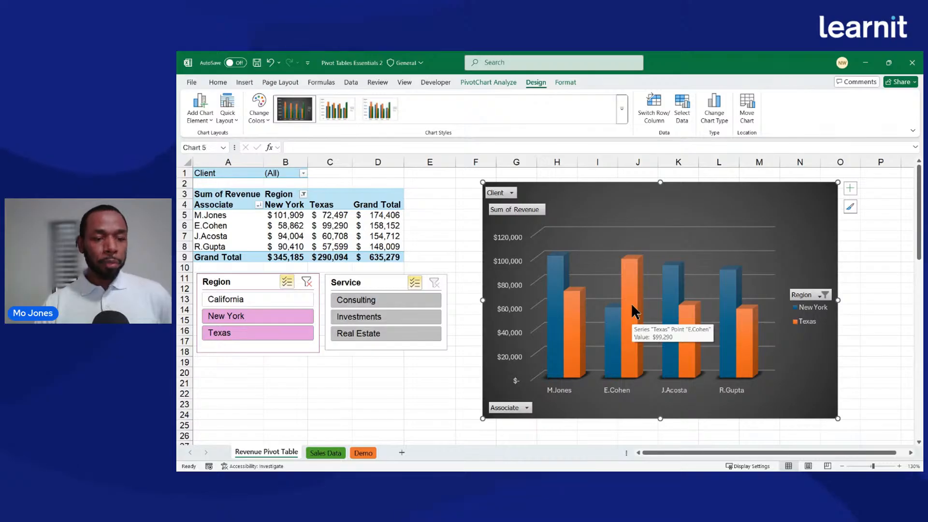
click(378, 315)
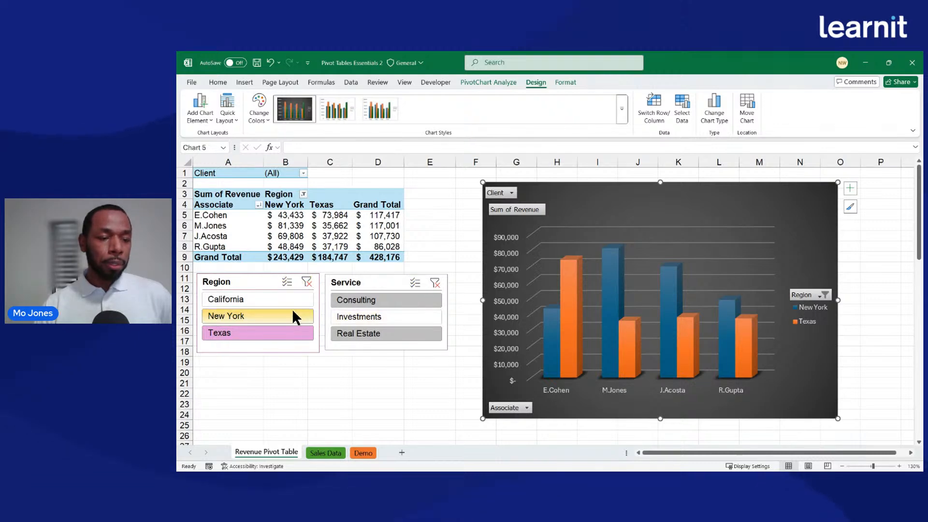
click(271, 298)
click(372, 315)
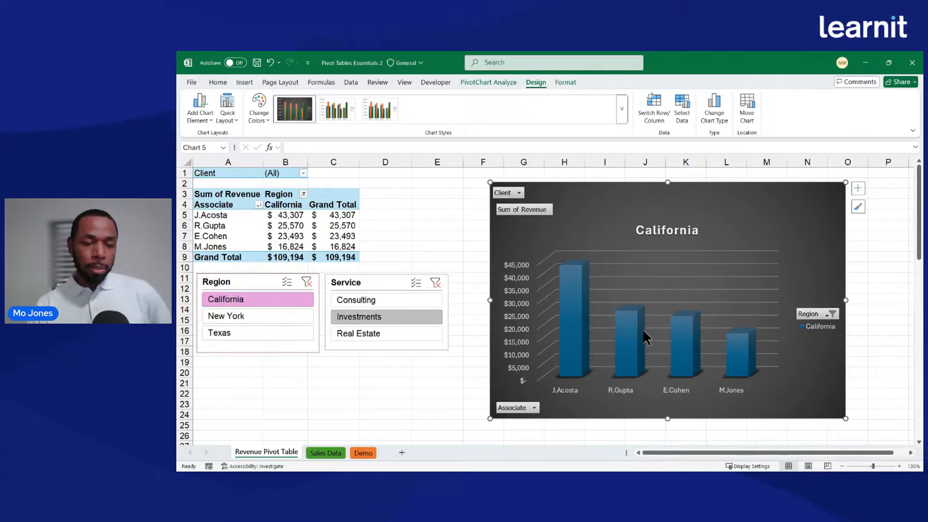
mouse_move(644, 336)
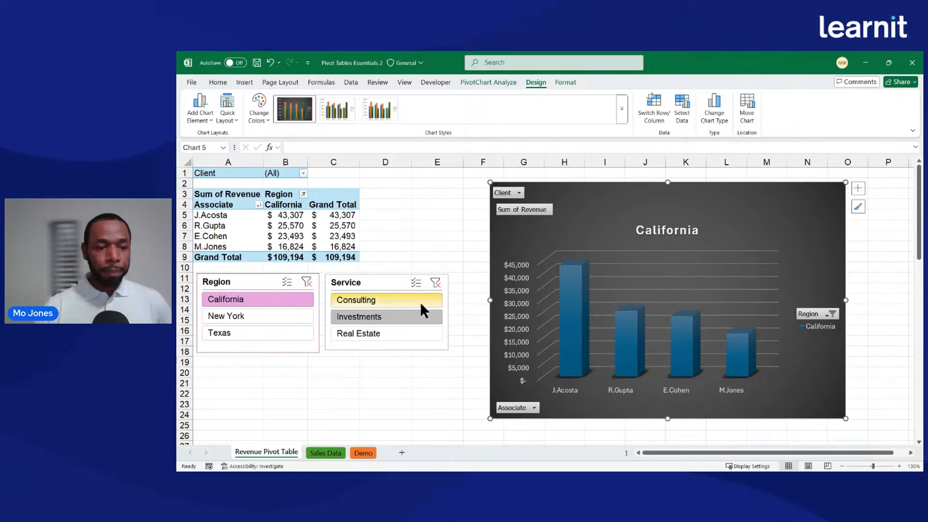
Add New York to the displayed regions using the pivot chart's own Region filter
click(832, 315)
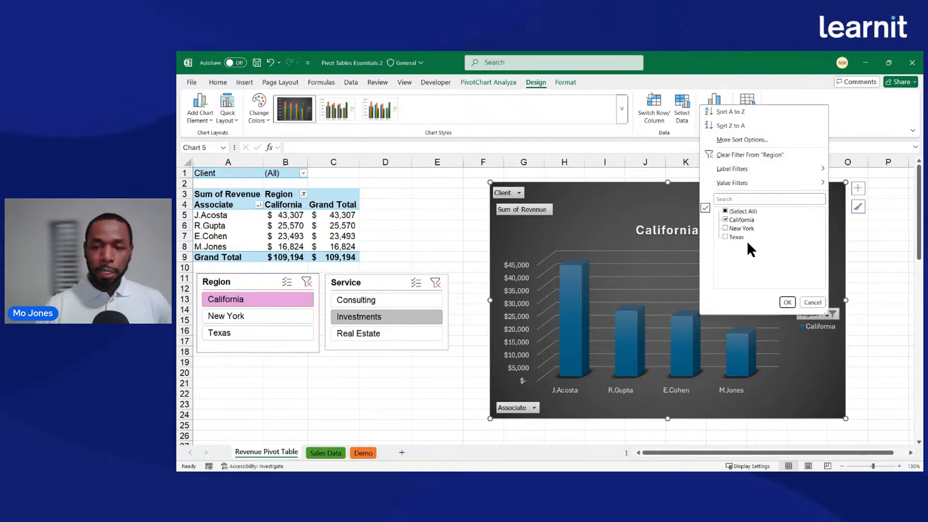
click(725, 228)
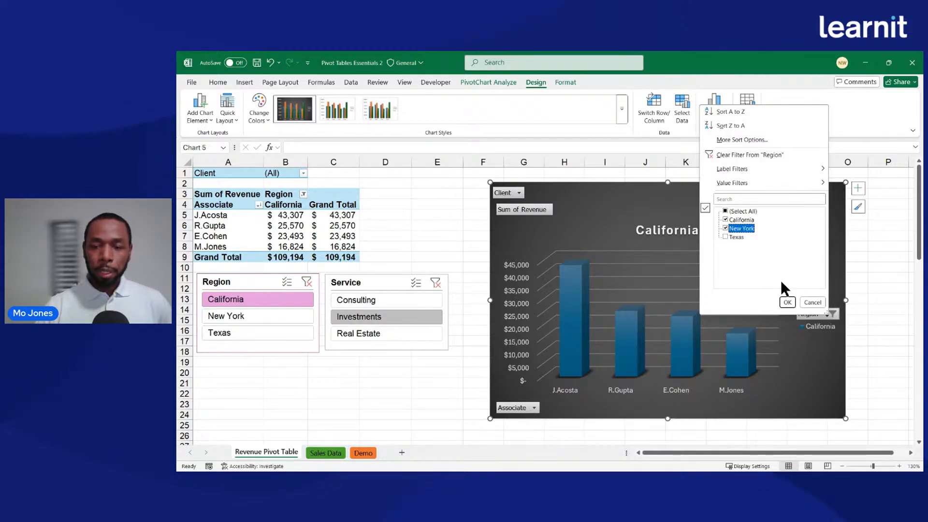
click(787, 301)
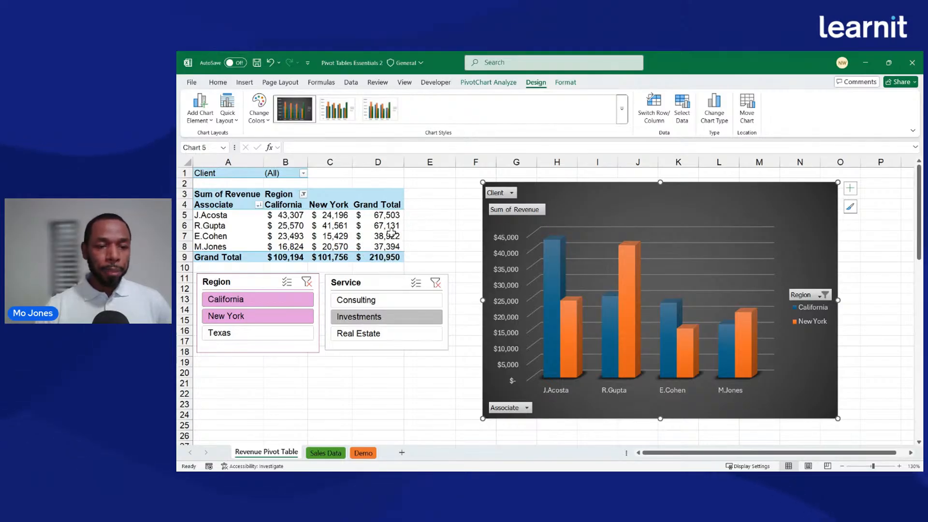
Show the pivot table's field list and remove the Revenue, Region, Client and Associate fields from the report
click(340, 222)
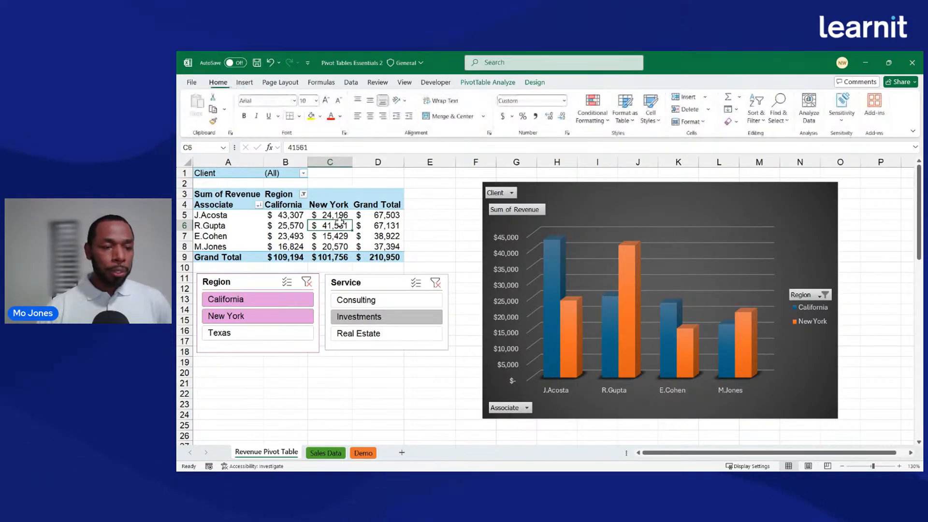
right_click(340, 224)
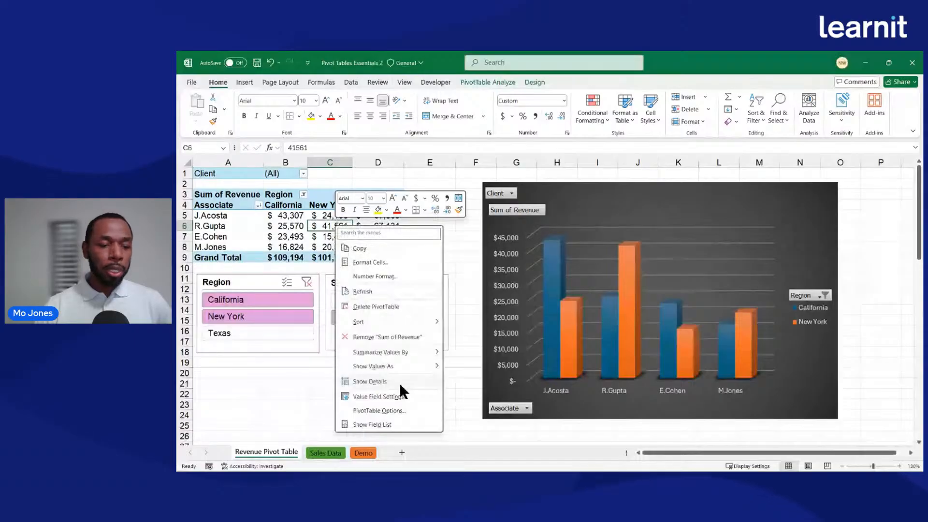
click(388, 424)
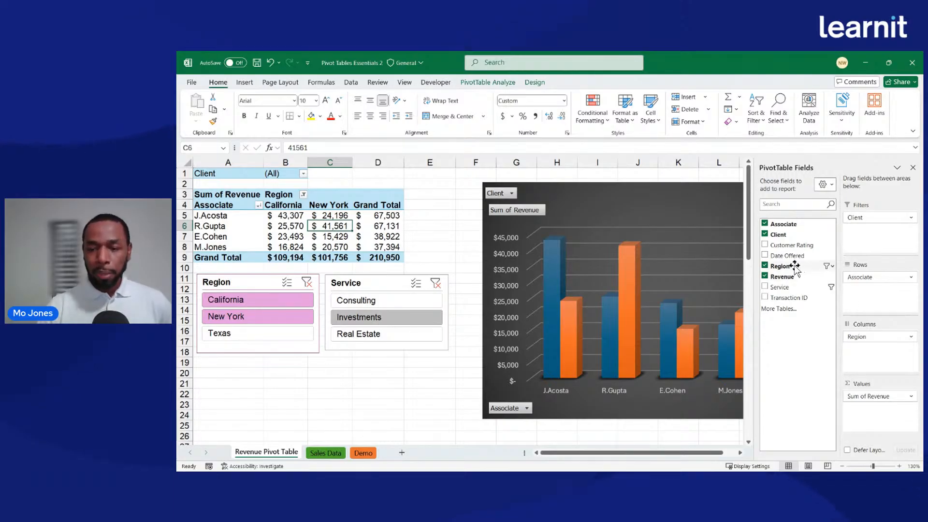
click(764, 275)
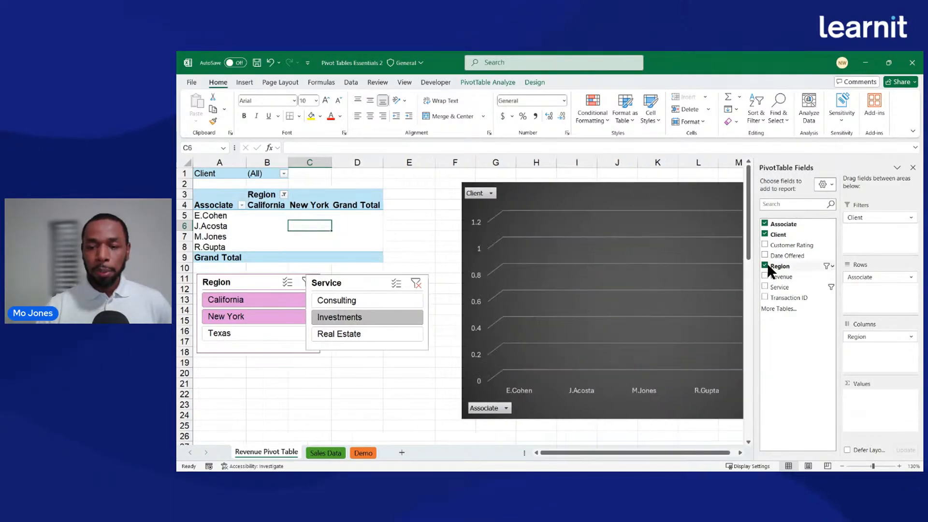
click(765, 266)
click(764, 233)
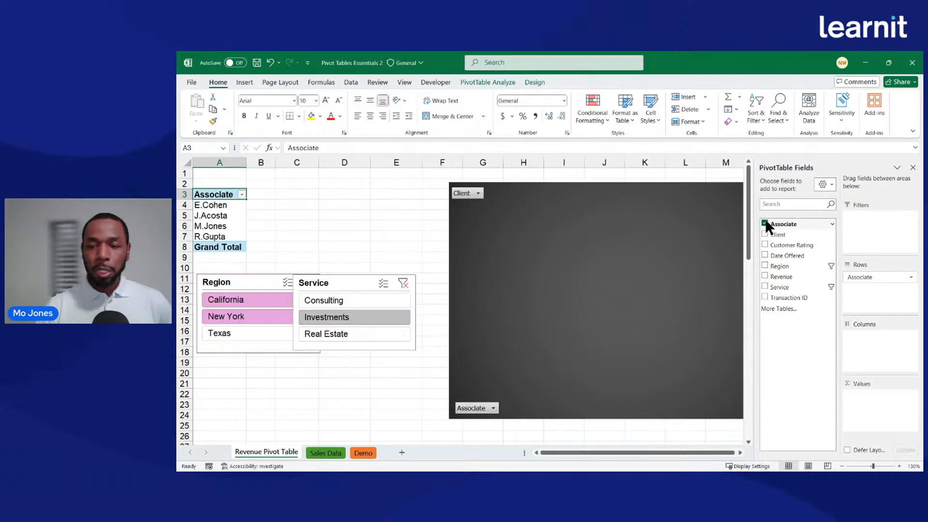
click(764, 223)
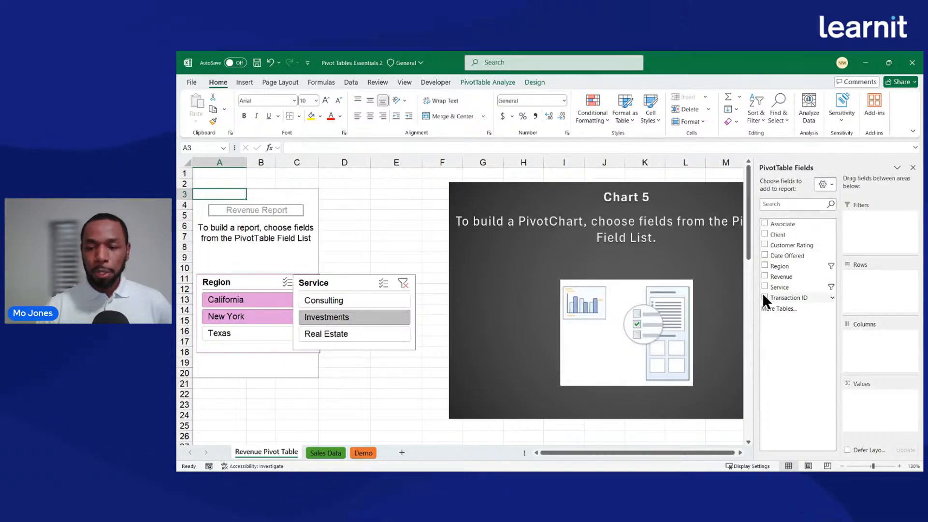
Add Transaction ID to the pivot table's values and summarize it by Count
drag(786, 296, 874, 405)
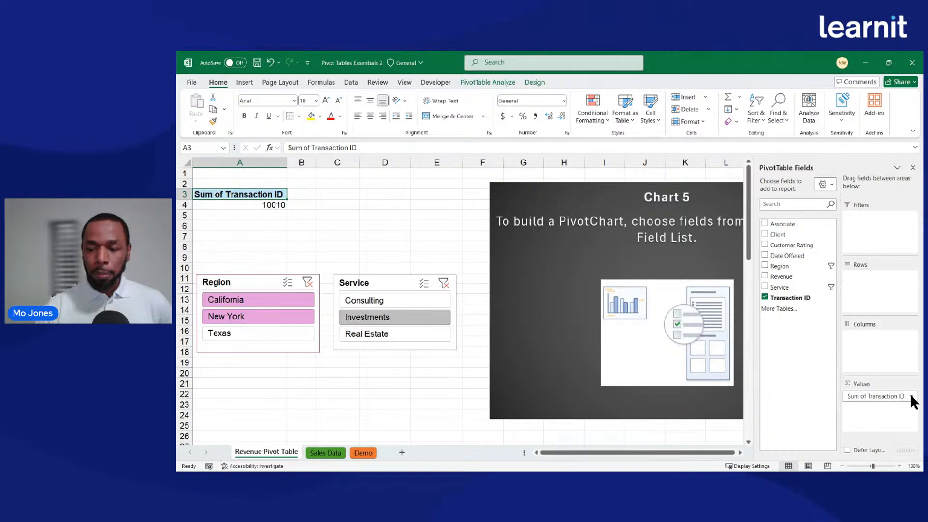
click(910, 393)
click(888, 382)
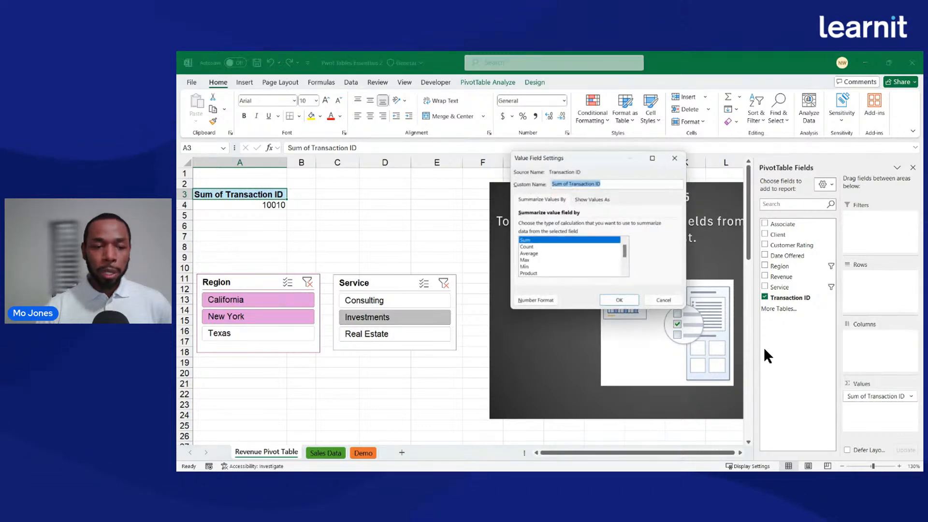
click(526, 247)
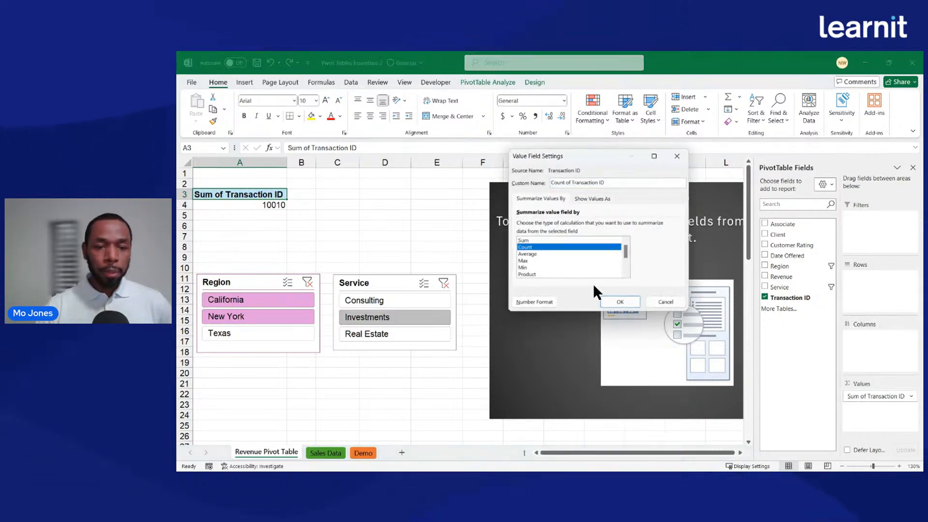
click(619, 305)
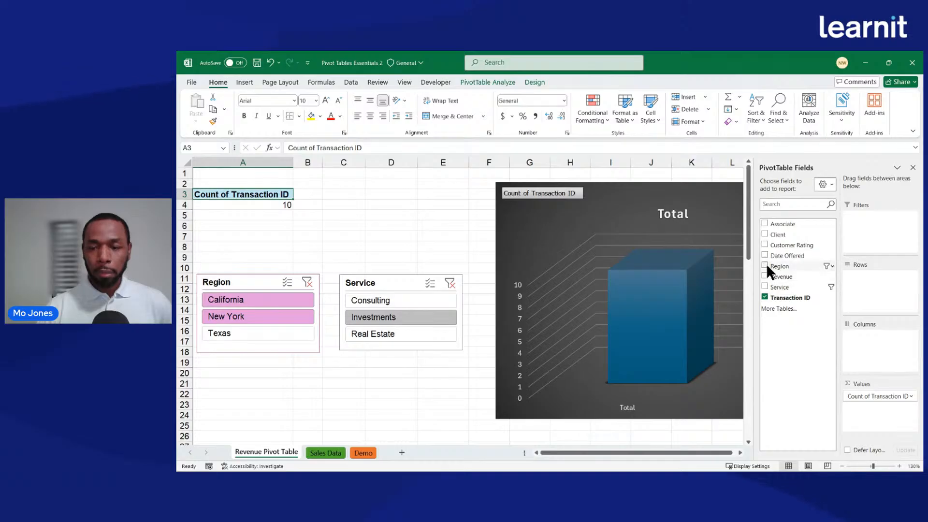
Clear all pivot table filters, and lay out the report with Region in the columns and Client in the rows
click(762, 262)
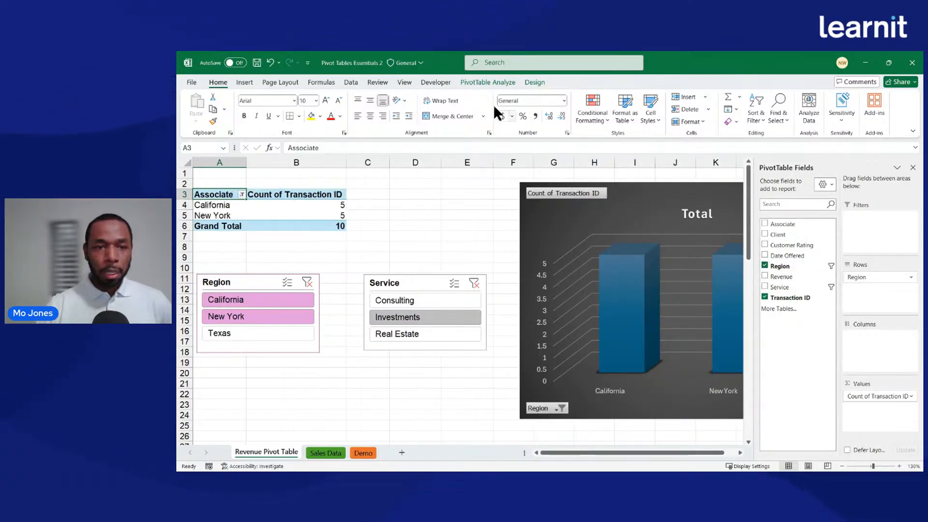
click(352, 84)
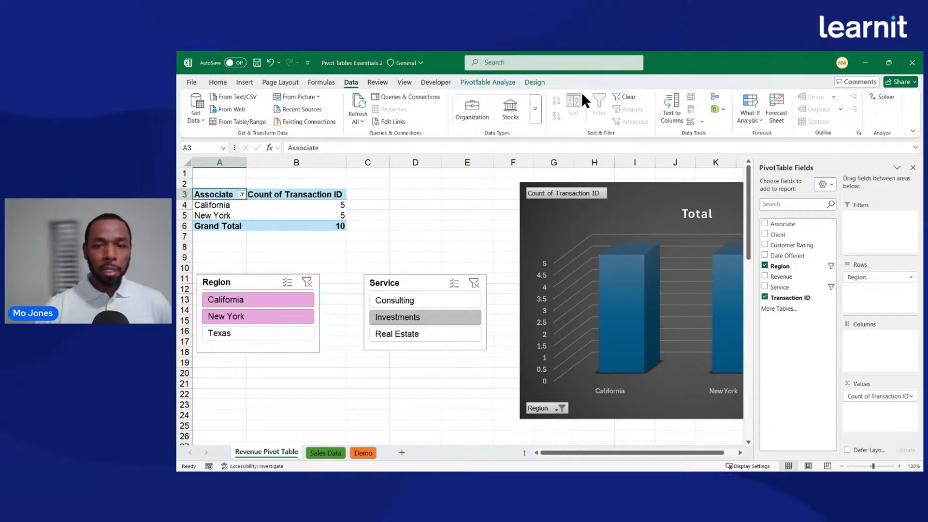
click(626, 99)
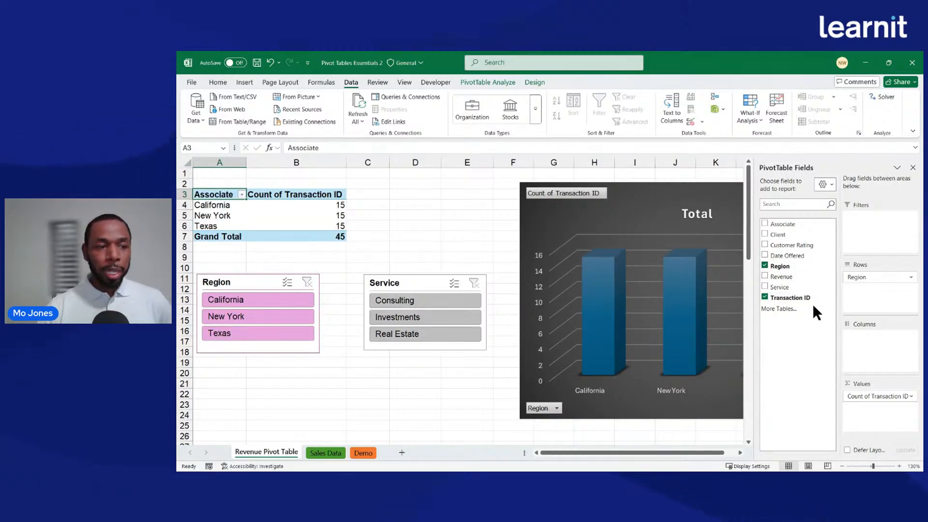
drag(868, 277, 880, 339)
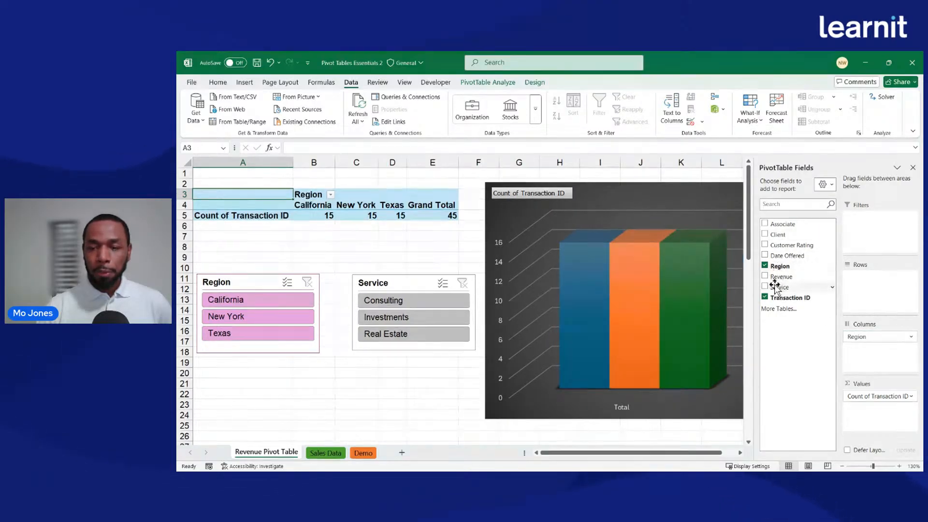
click(763, 233)
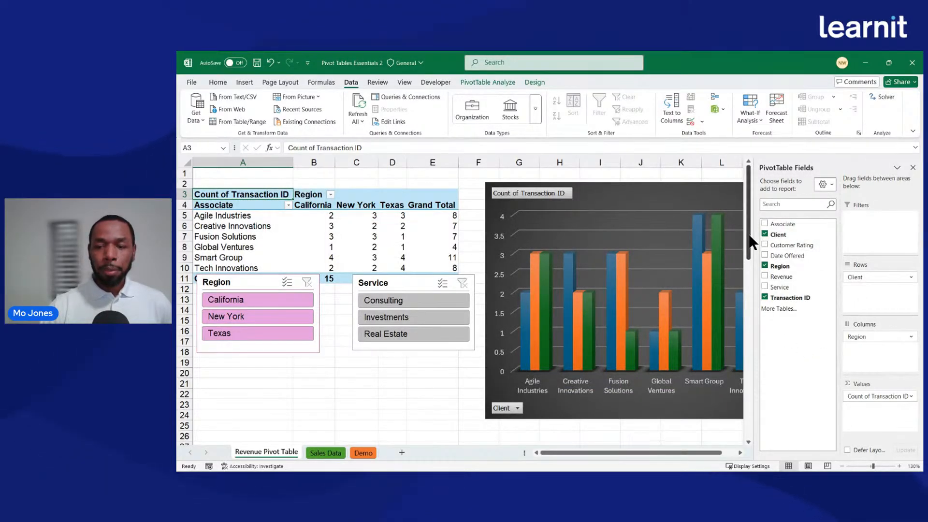
Narrow the field list pane, and move the Region and Service slicers side by side below the pivot table's Grand Total row
drag(752, 241, 827, 236)
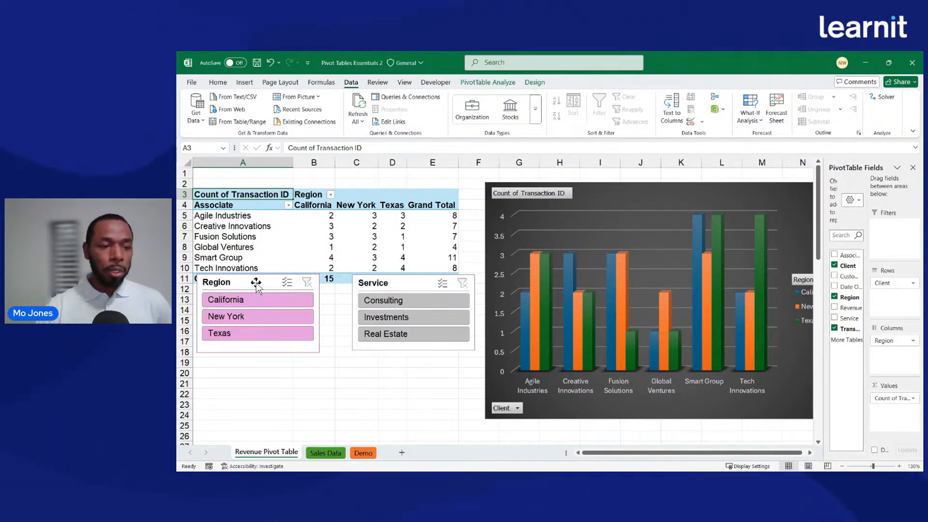
drag(256, 286, 264, 317)
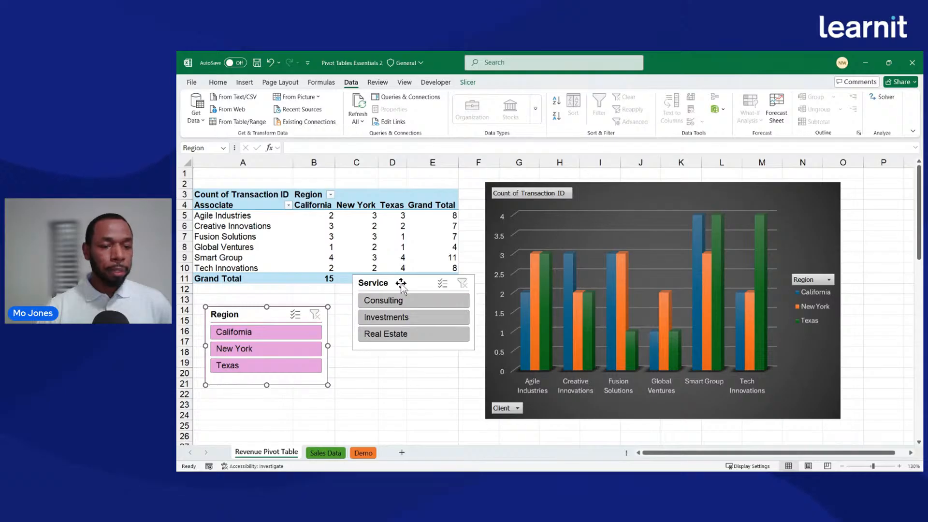
drag(400, 283, 383, 315)
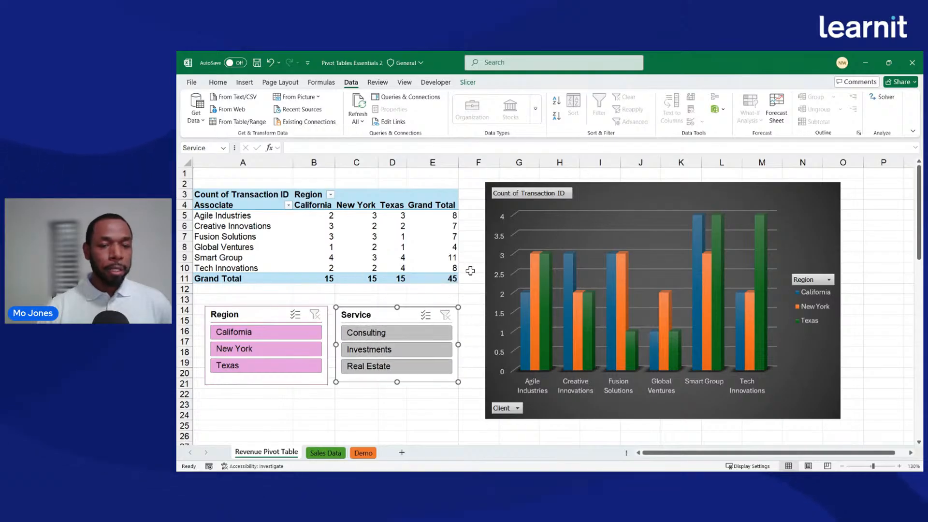
Select the pivot chart to check its updated layout, and switch to the Sales Data sheet
click(624, 198)
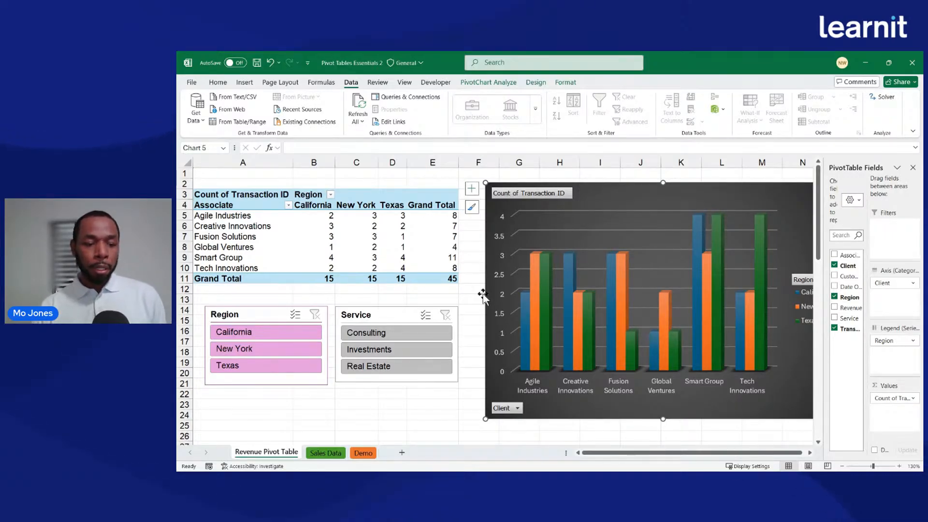
click(329, 453)
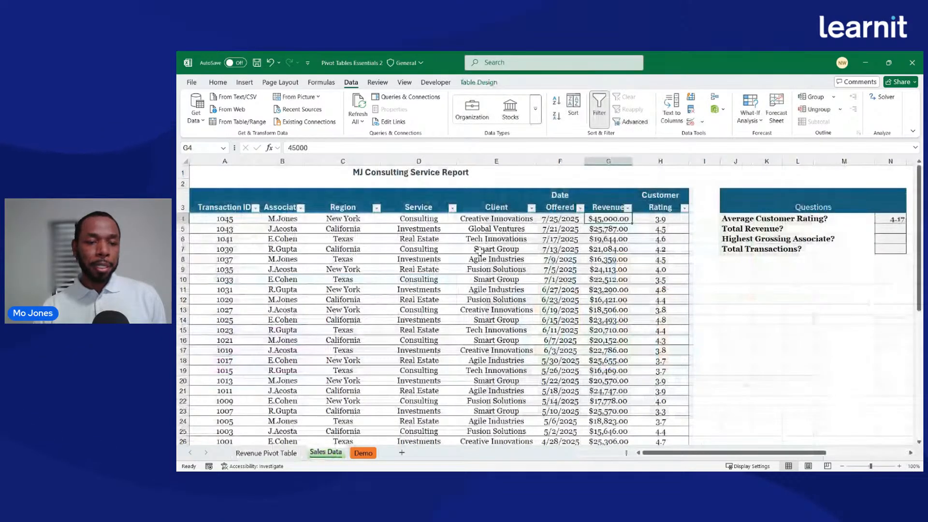
On the Revenue Pivot Table sheet, widen the field list pane and remove Transaction ID, Region and Client from the pivot table
click(265, 453)
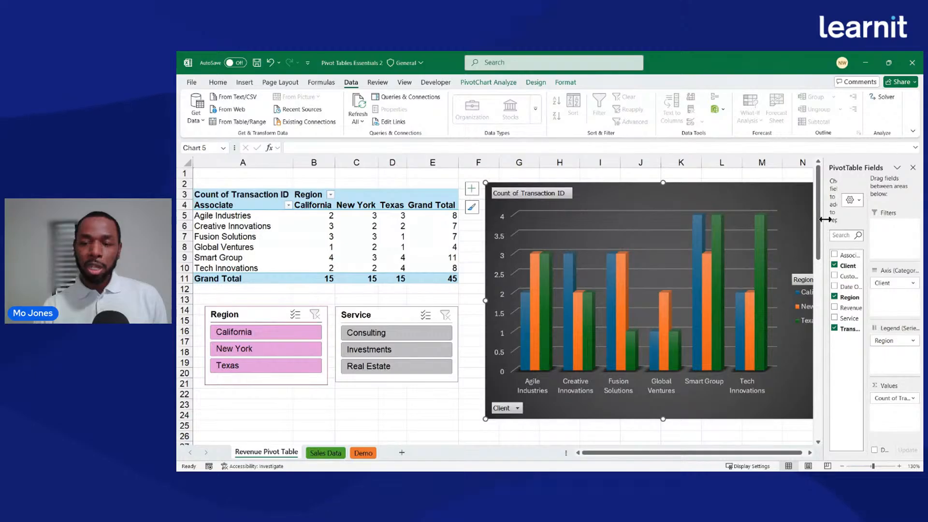
drag(825, 225, 715, 225)
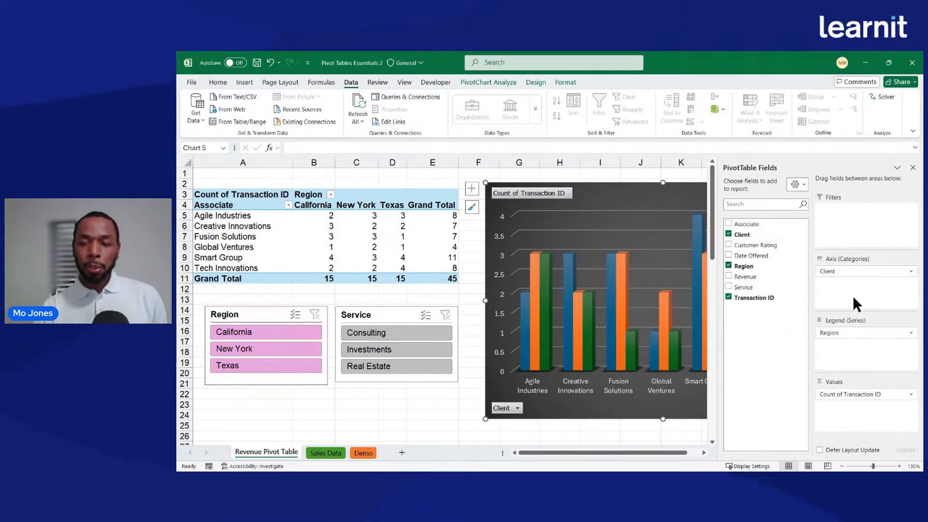
click(401, 235)
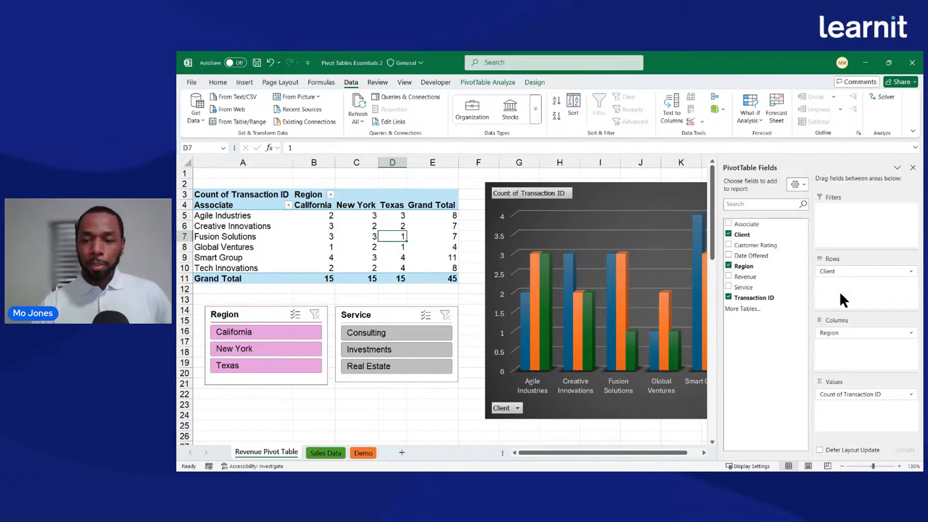
click(728, 298)
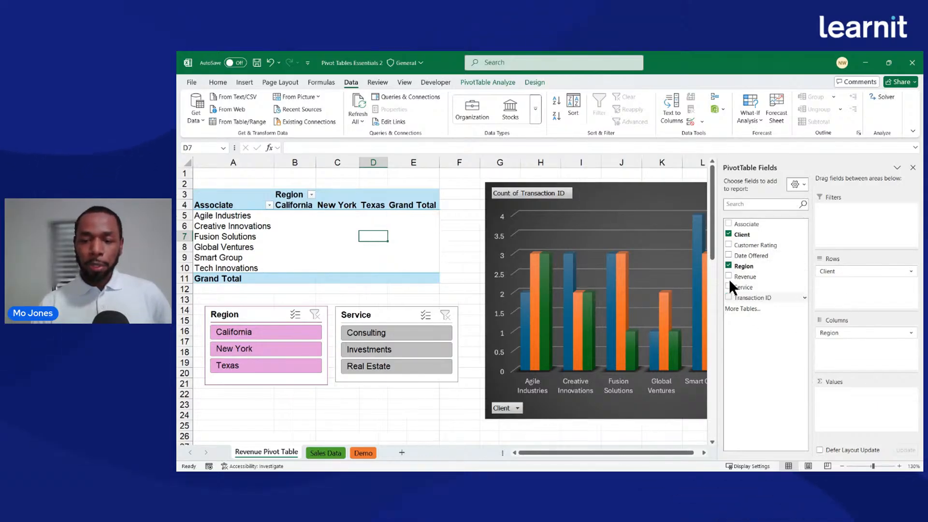
click(728, 266)
click(729, 234)
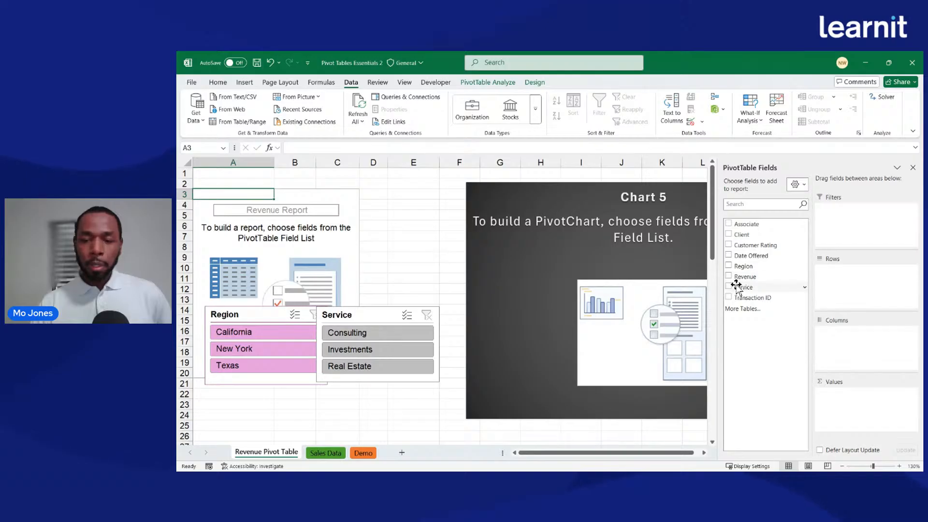
Rebuild the pivot table to sum Revenue, with Region in the rows and Client in the columns
click(728, 275)
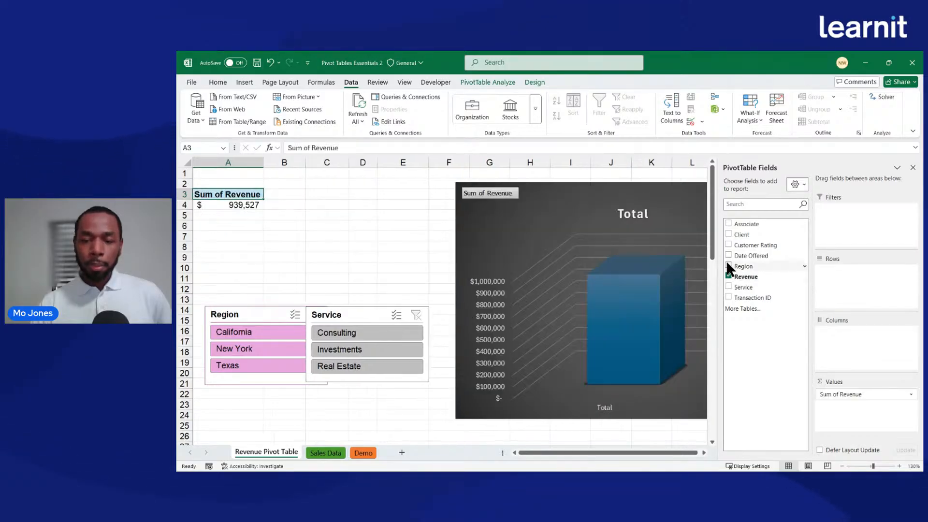
click(728, 266)
click(729, 234)
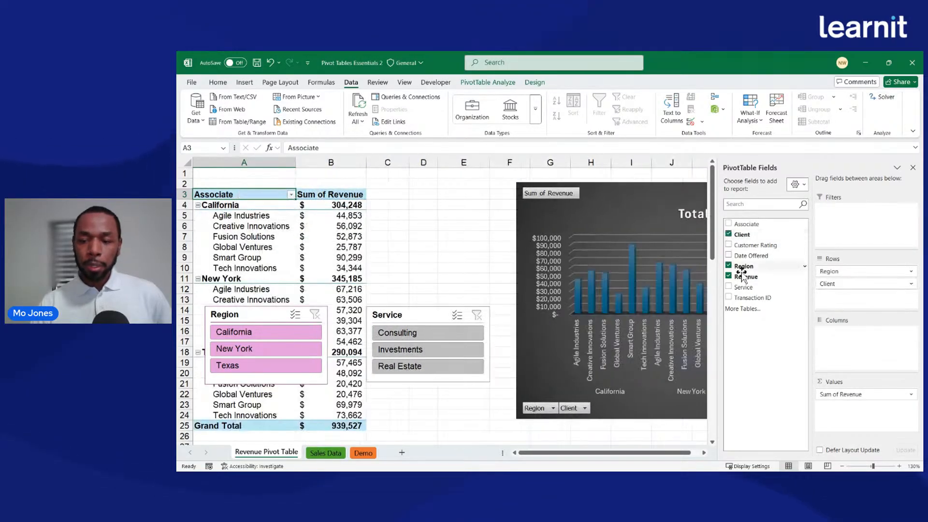
drag(826, 284, 832, 334)
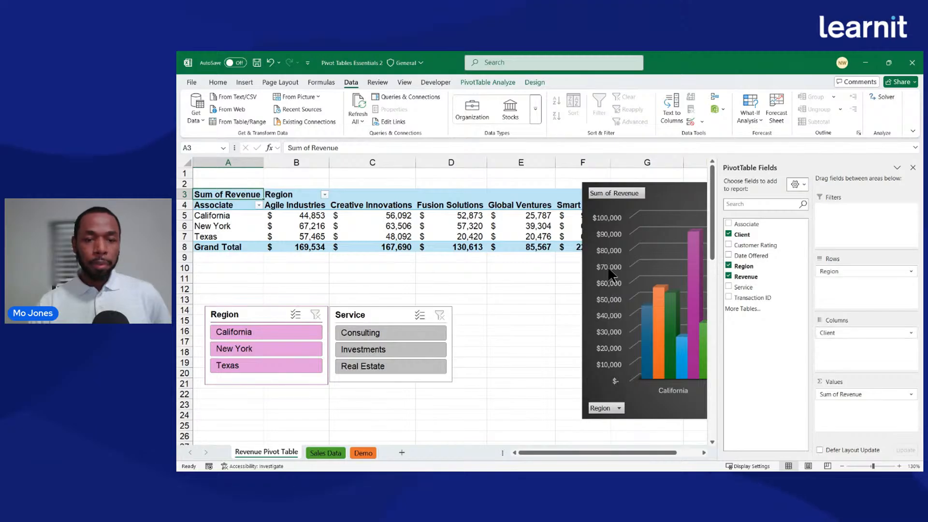
Move the pivot chart directly below the pivot table's Grand Total row, and switch to the slide show's Key Takeaways slide
drag(667, 190, 334, 265)
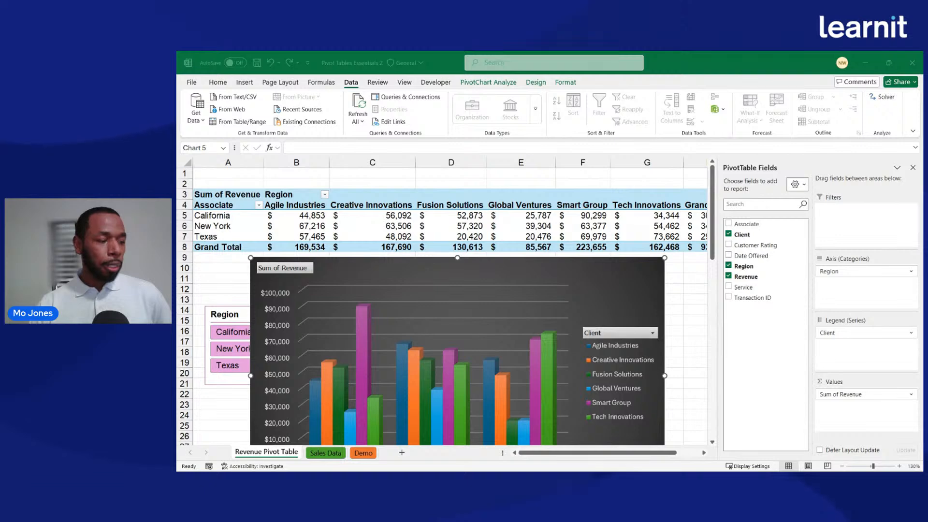
key(alt+Tab)
click(531, 298)
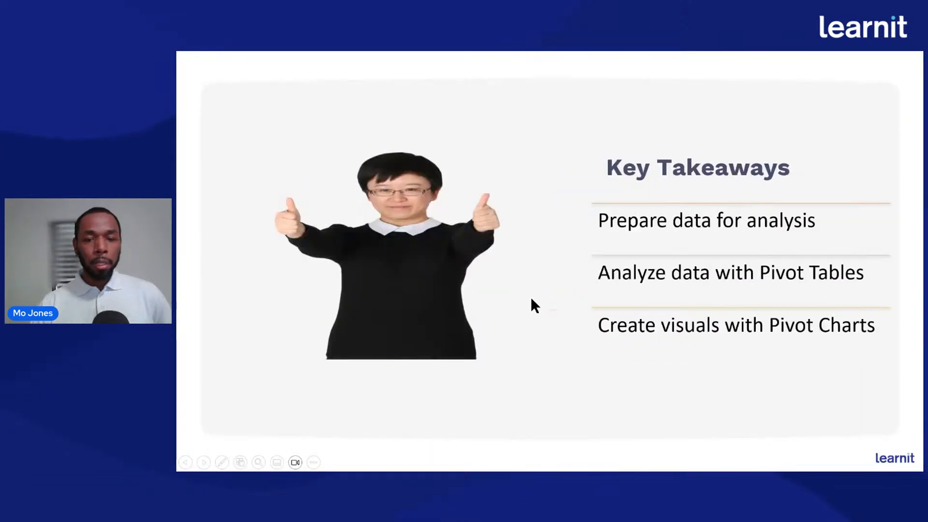